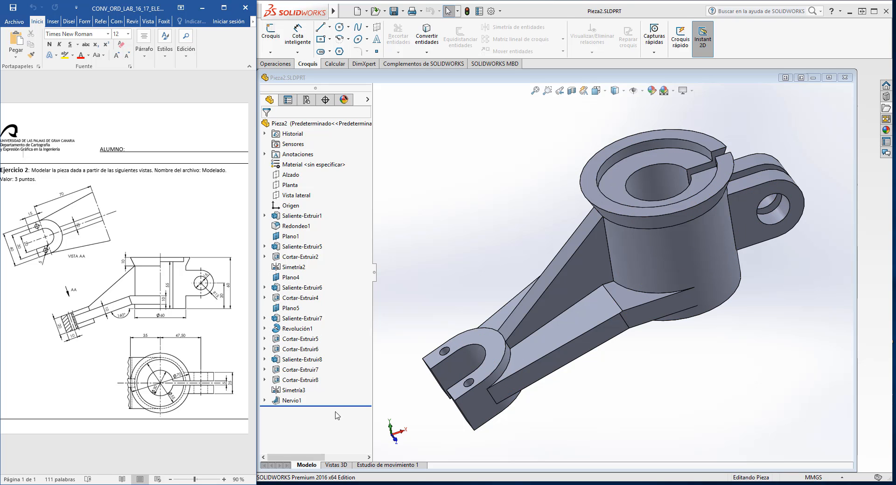
Roll the finished part's history back to just after the first extrusion, Saliente-Extruir1.
middle_drag(675, 391, 678, 359)
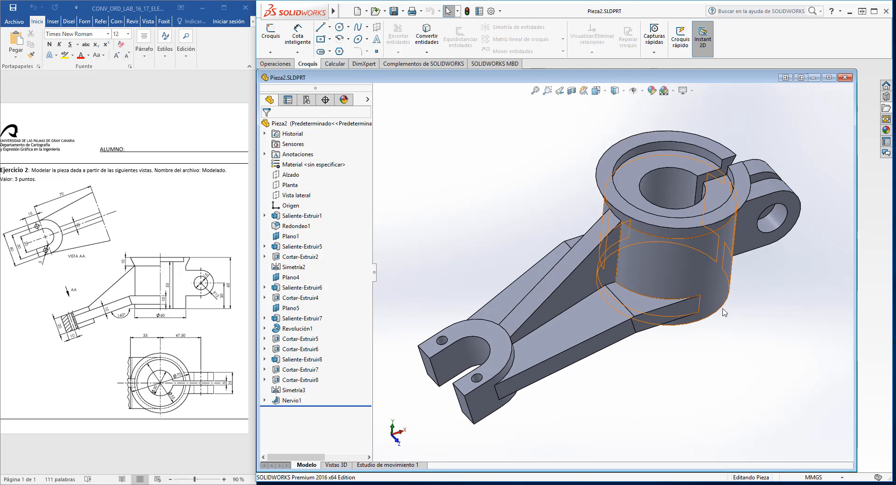
middle_drag(697, 354, 696, 366)
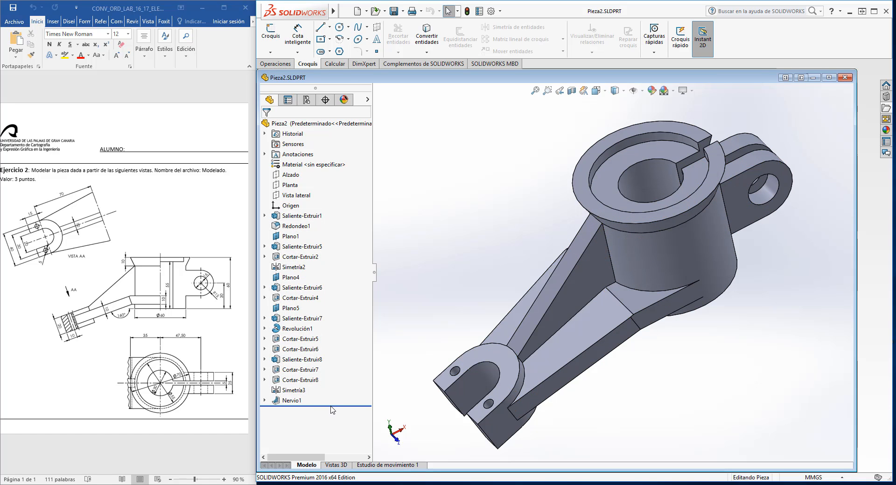
drag(331, 406, 345, 223)
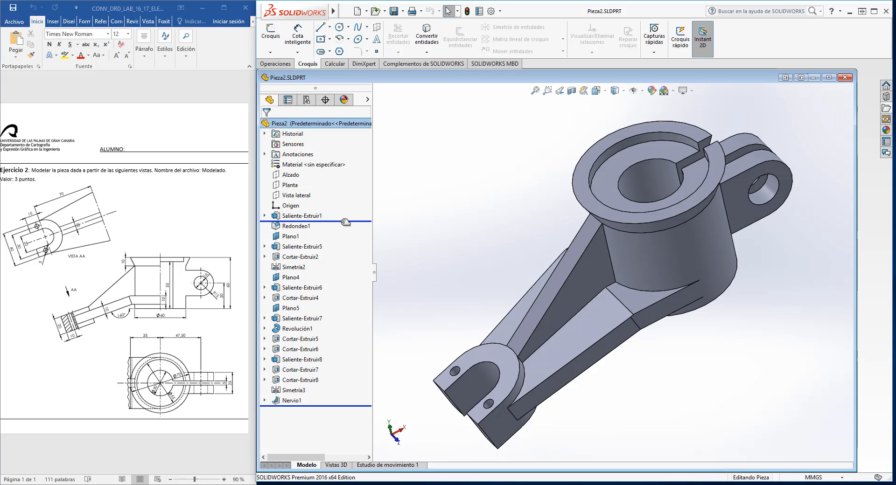
drag(346, 222, 346, 222)
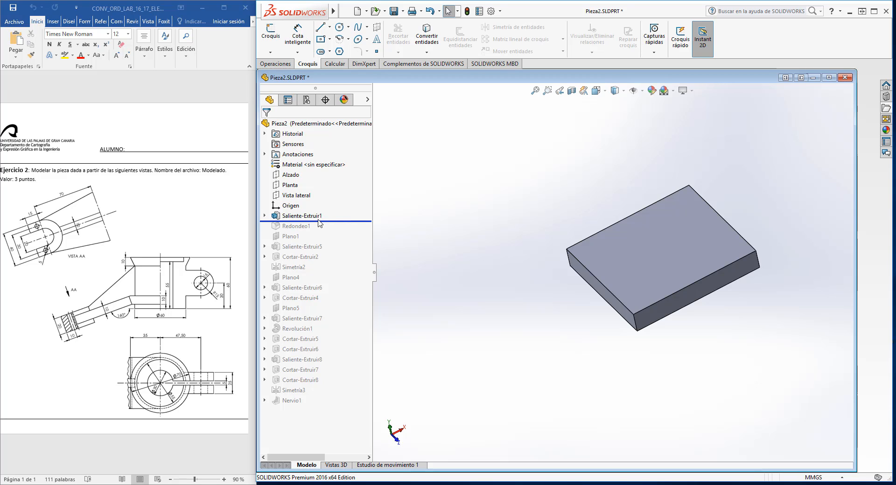
Open the sketch of Saliente-Extruir1 to examine the base rectangle's dimensions, and exit it without changes.
mouse_move(654, 372)
middle_down()
mouse_move(641, 364)
mouse_move(638, 377)
middle_up()
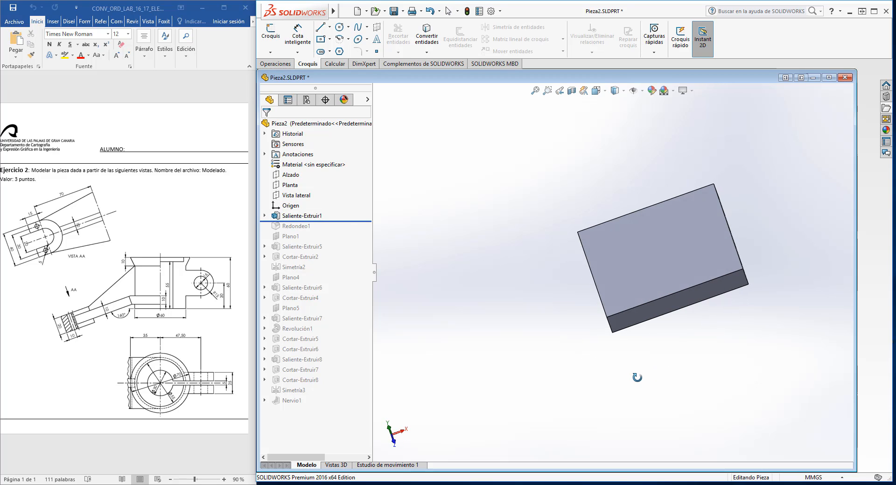
right_click(308, 218)
click(324, 195)
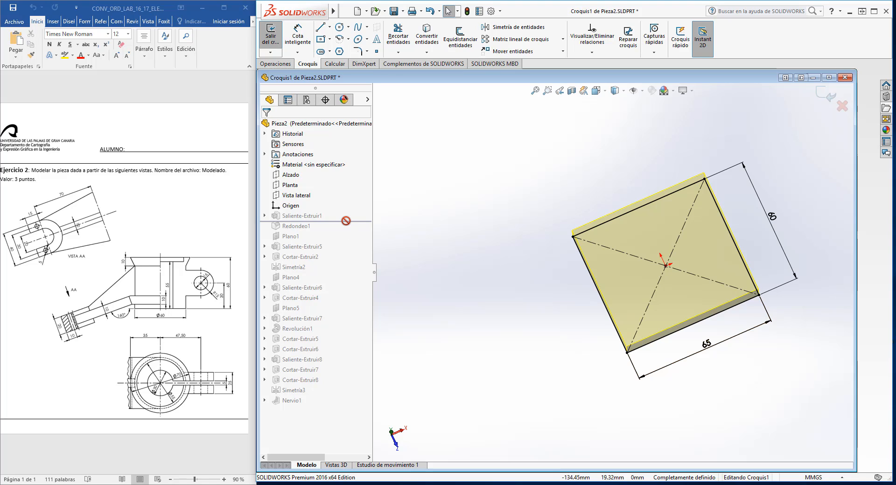
click(271, 41)
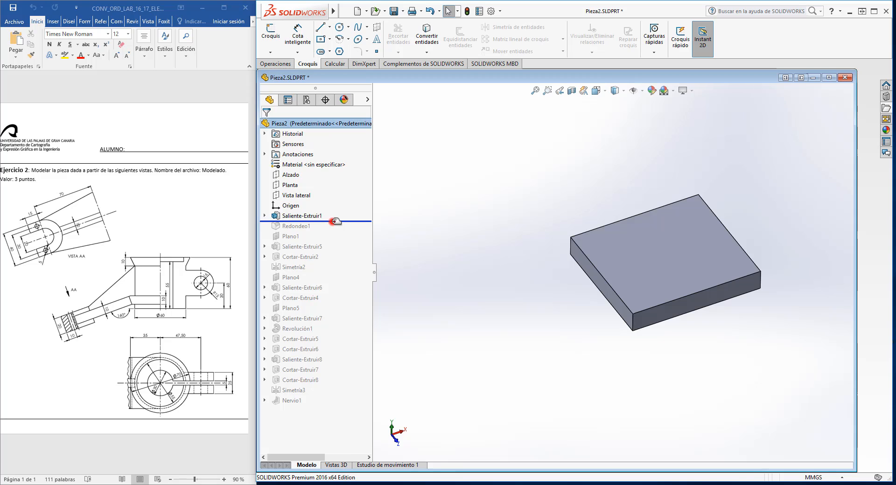
Roll the history forward past Redondeo1 and review the fillet's edges and radius, accepting its definition as is.
drag(334, 221, 335, 230)
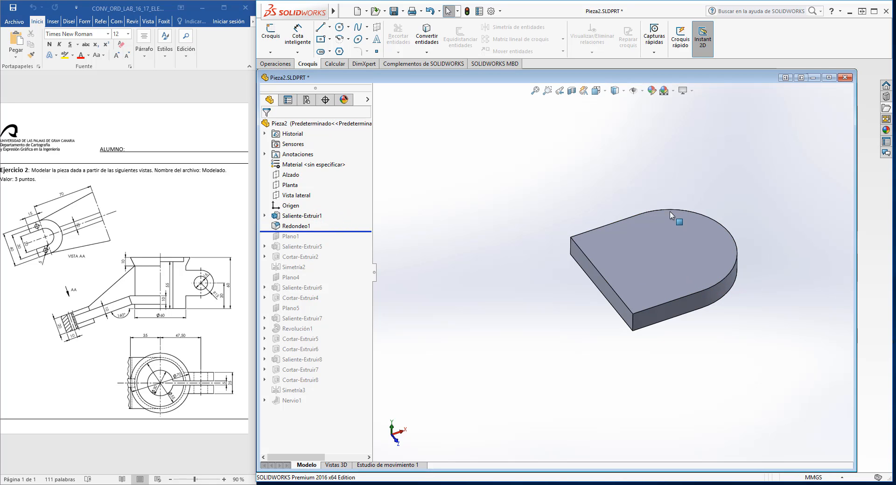
right_click(295, 226)
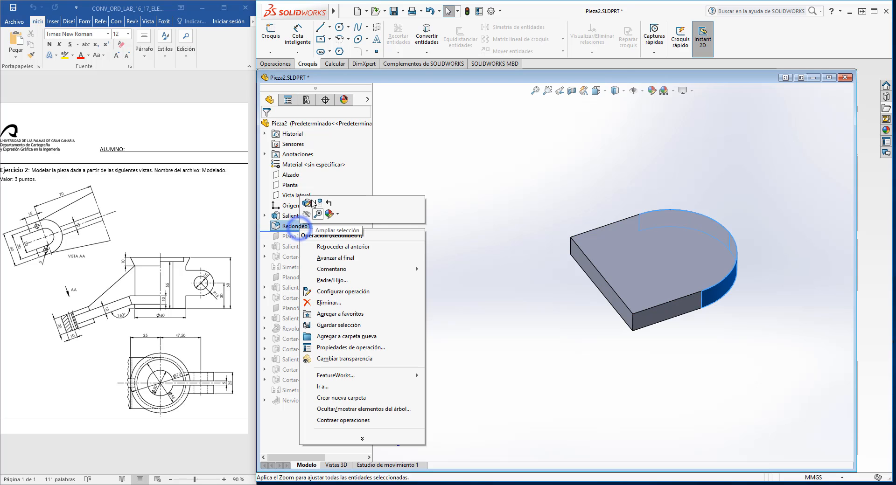
click(310, 204)
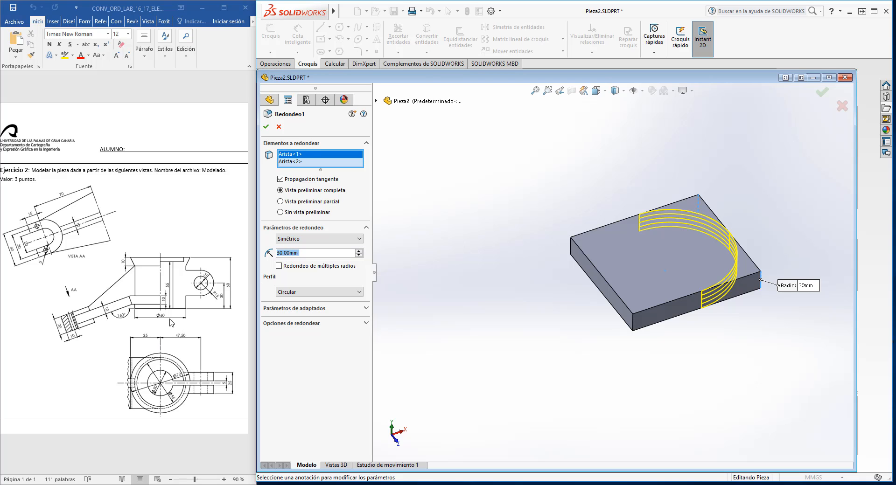
middle_drag(684, 354, 707, 372)
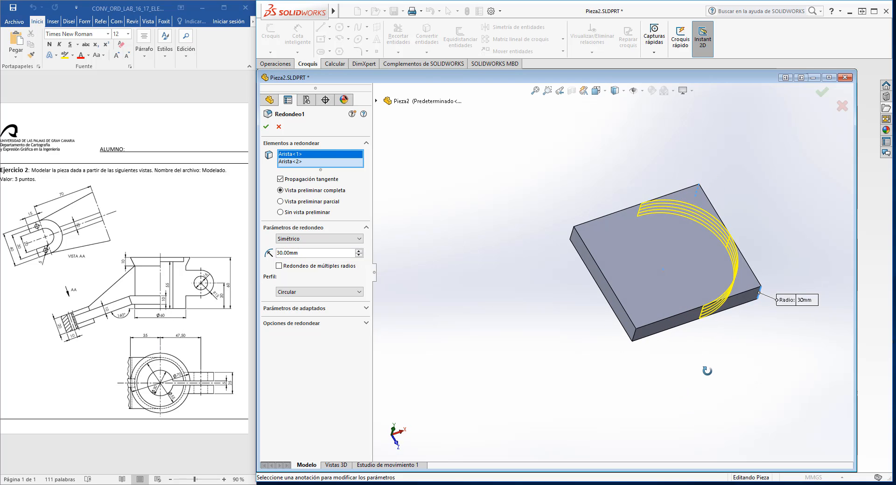
click(267, 127)
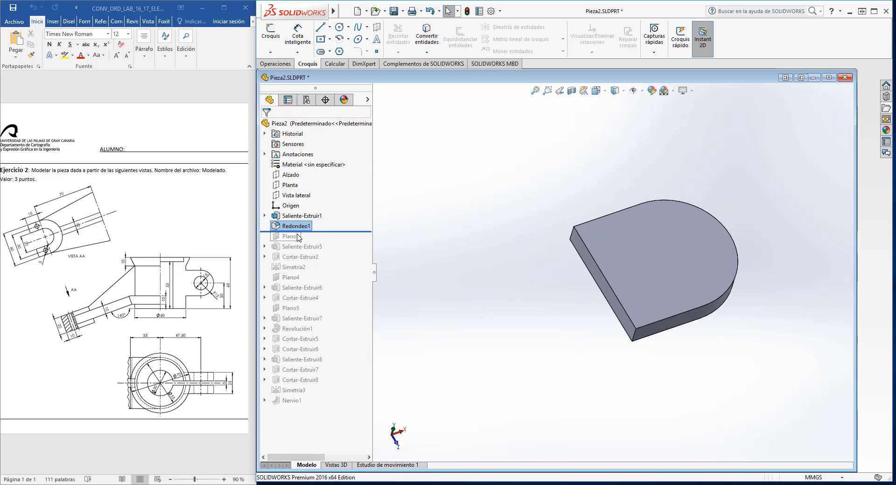
Roll the history forward past Plano1 and review the angled plane's references and angle, accepting its definition as is.
drag(325, 232, 330, 239)
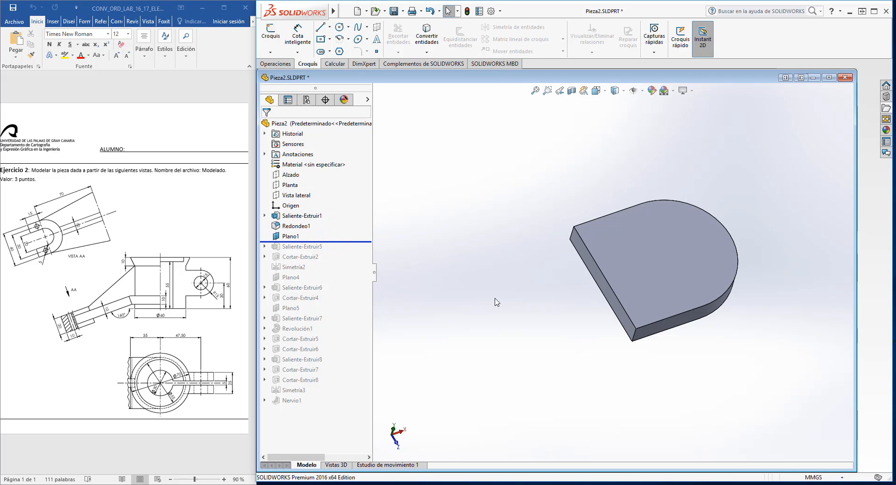
click(291, 236)
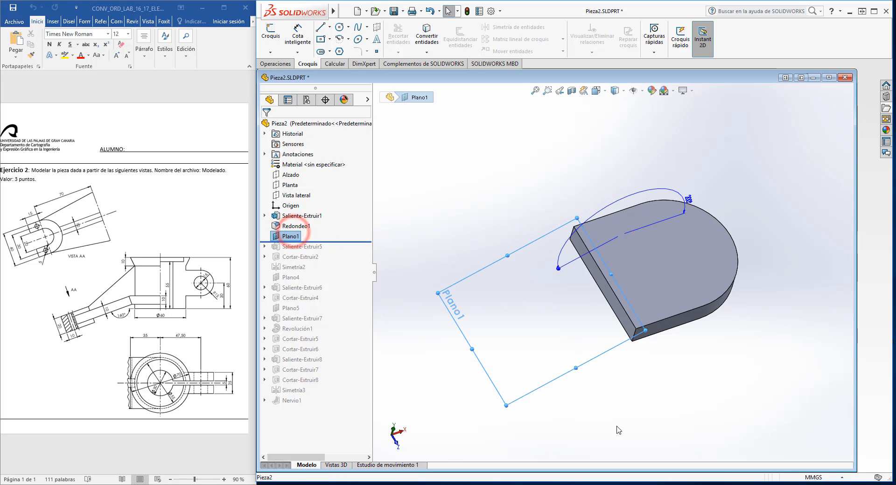
middle_drag(618, 430, 596, 362)
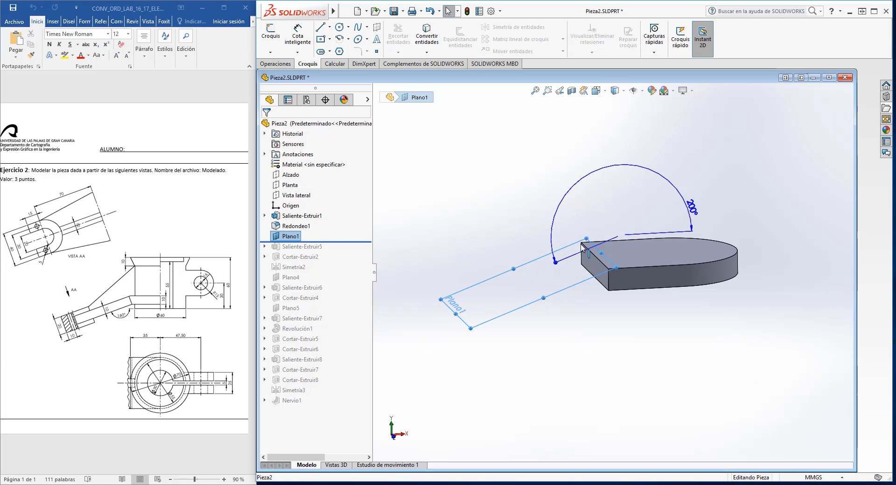
right_click(291, 237)
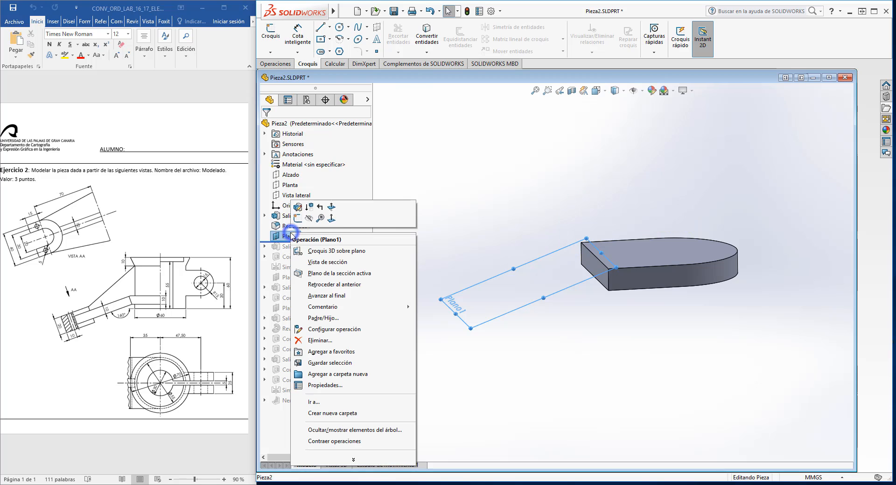
click(299, 207)
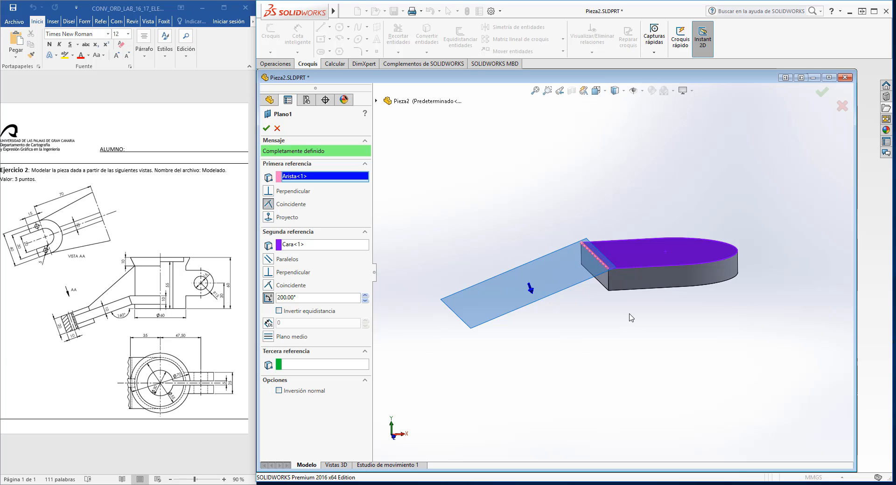
middle_drag(601, 264, 451, 344)
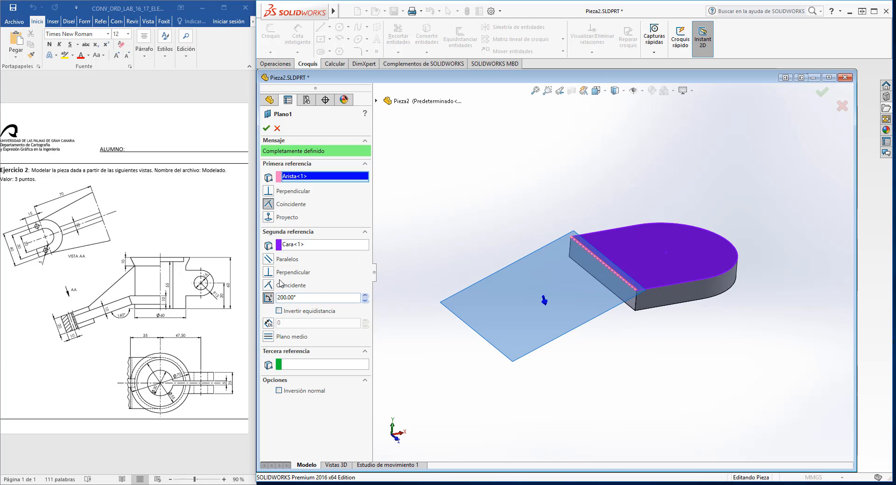
click(266, 128)
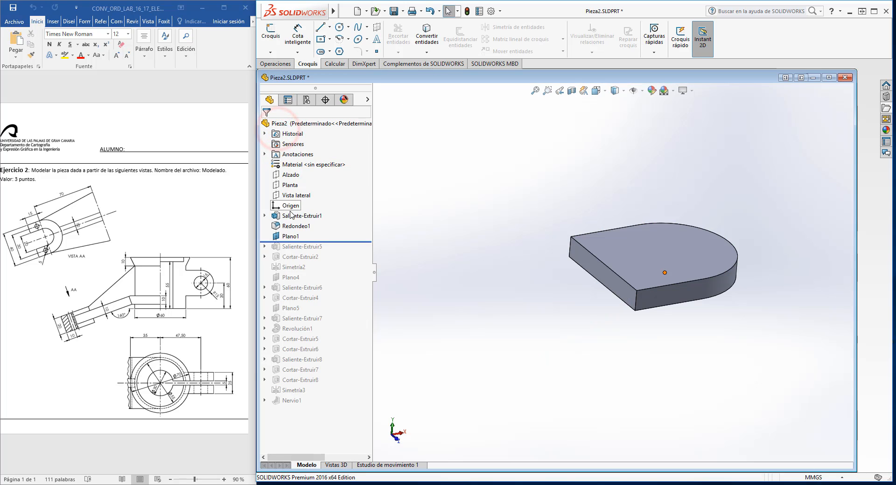
click(290, 236)
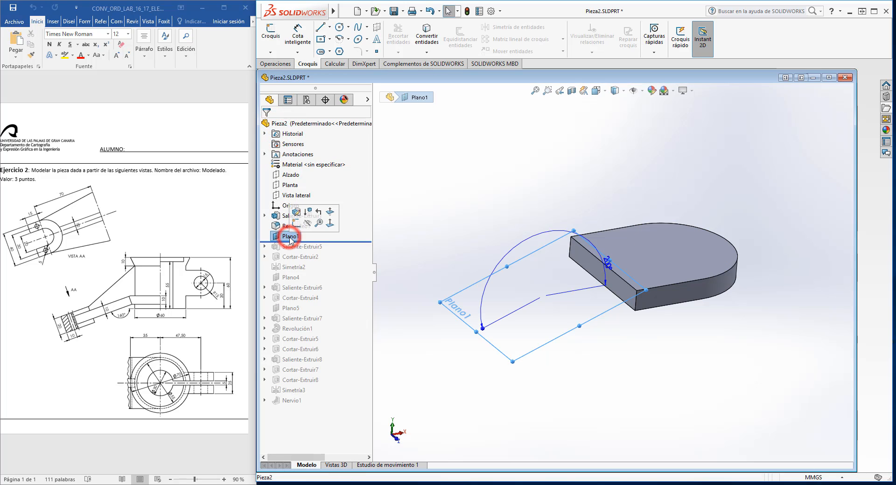
Roll the history forward past Saliente-Extruir5 and examine the dimensions in its sketch, exiting without changes.
click(344, 243)
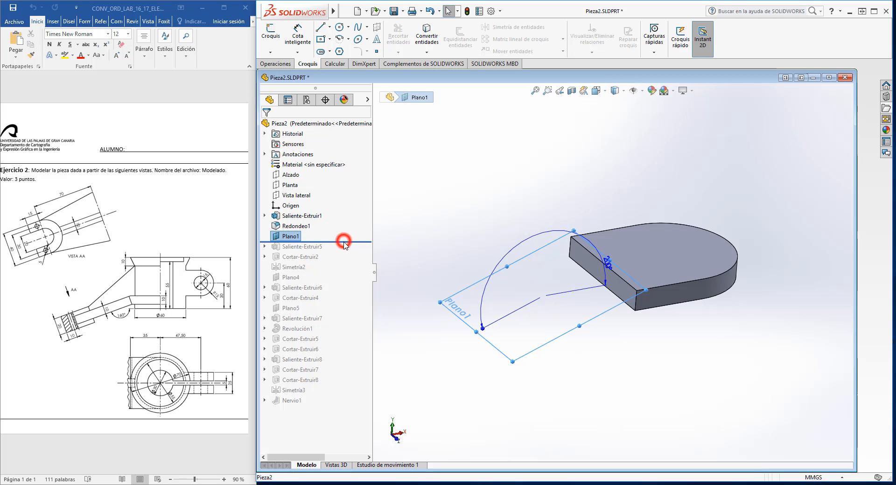
click(343, 243)
drag(346, 243, 347, 252)
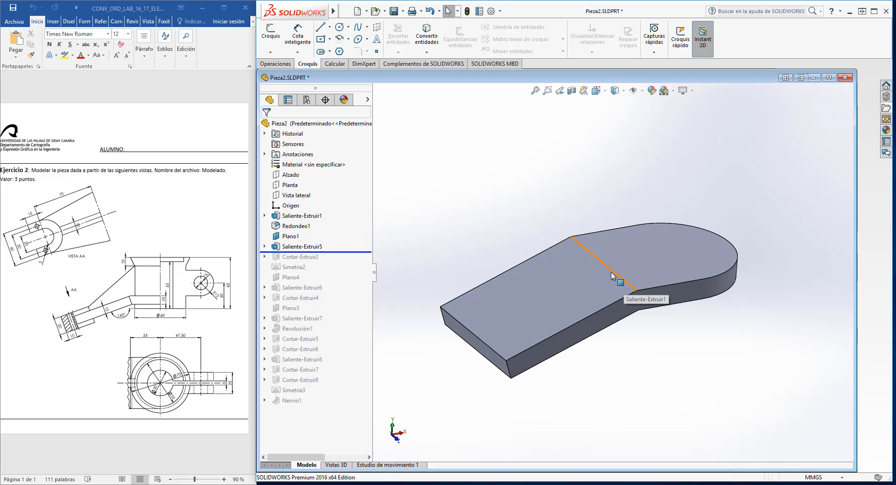
right_click(311, 248)
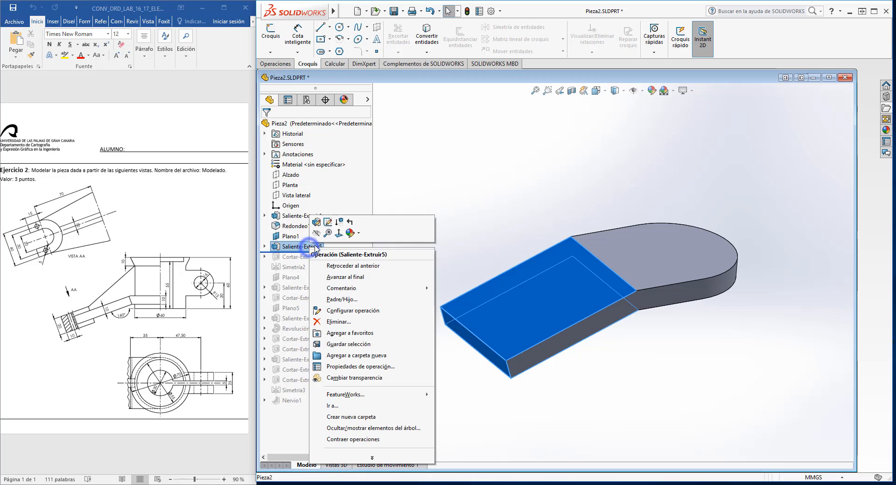
click(328, 223)
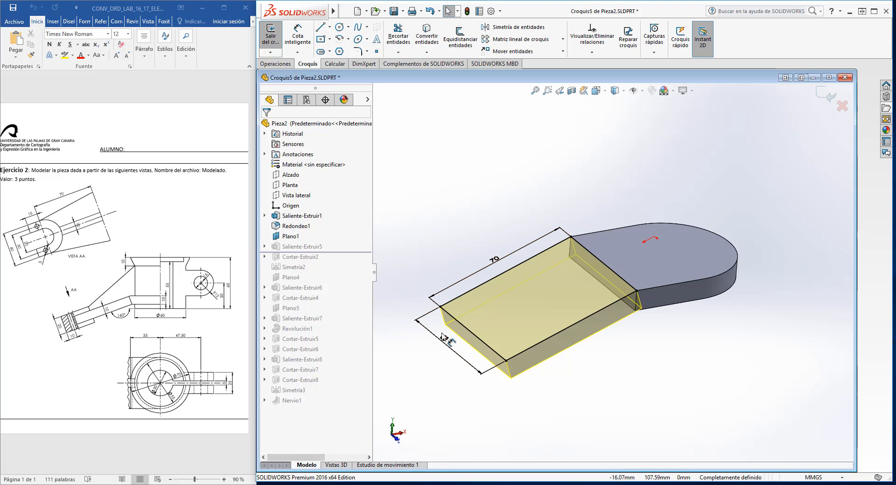
middle_drag(483, 374, 540, 428)
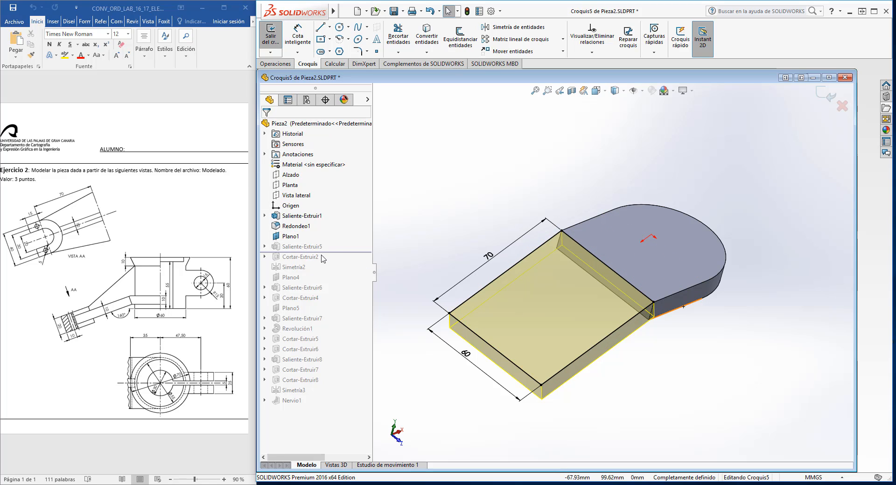
click(271, 36)
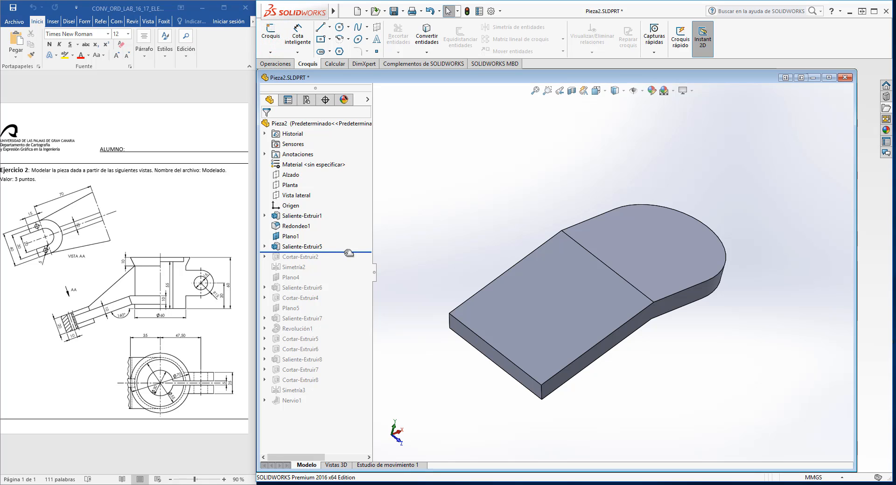
Roll the history forward past Cortar-Extruir2 and examine the triangular profile in its sketch from several angles, exiting without changes.
drag(348, 252, 355, 263)
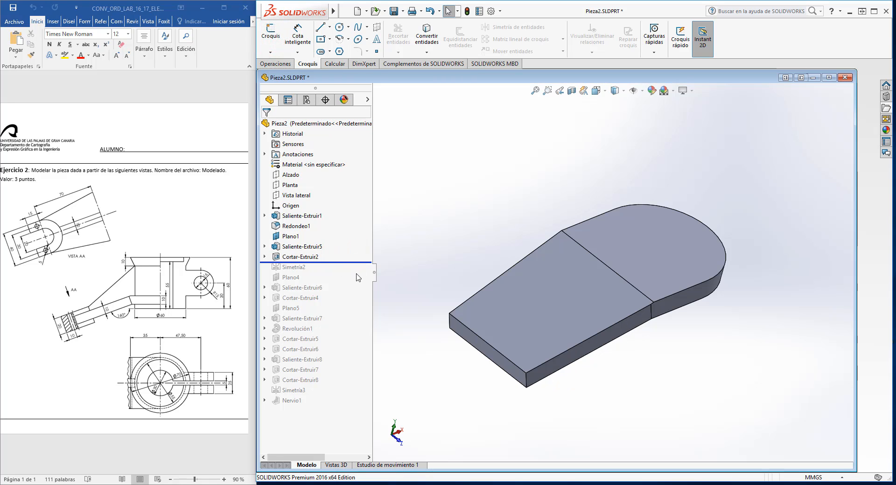
click(318, 258)
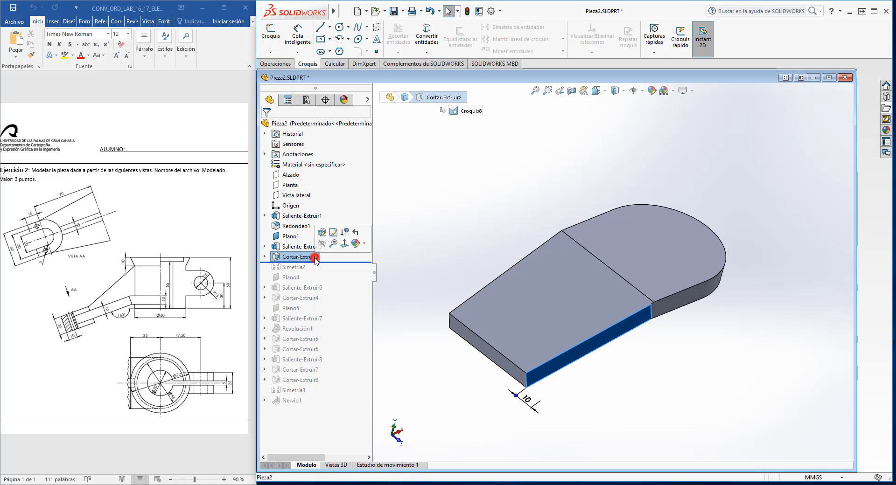
click(333, 237)
middle_drag(612, 410, 490, 256)
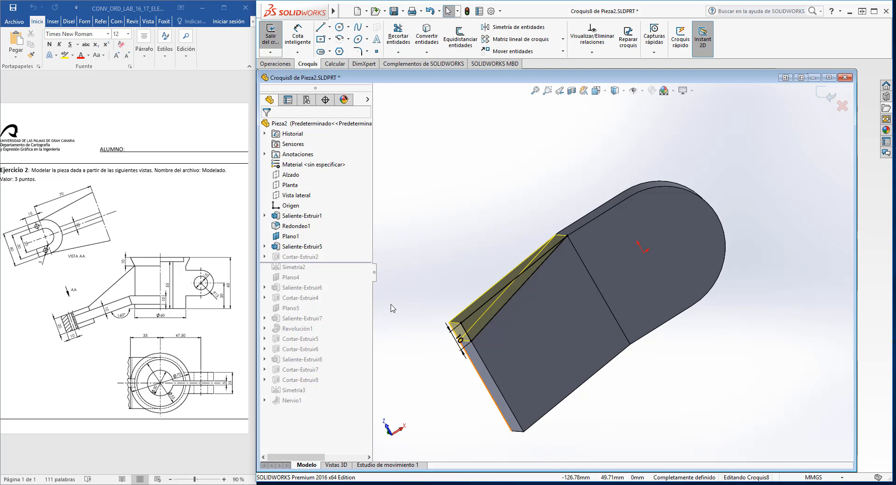
middle_drag(453, 217, 425, 197)
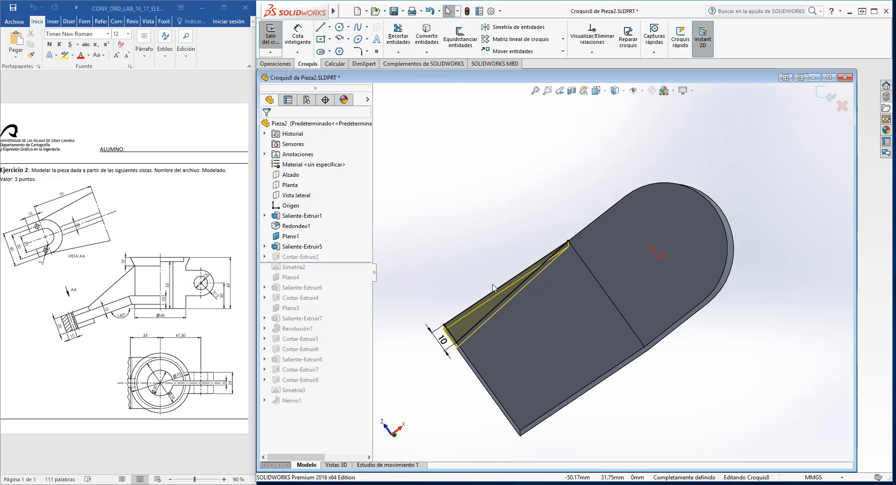
mouse_move(494, 288)
middle_down()
mouse_move(468, 262)
mouse_move(494, 246)
mouse_move(550, 242)
mouse_move(706, 264)
mouse_move(637, 244)
mouse_move(590, 203)
mouse_move(642, 207)
middle_up()
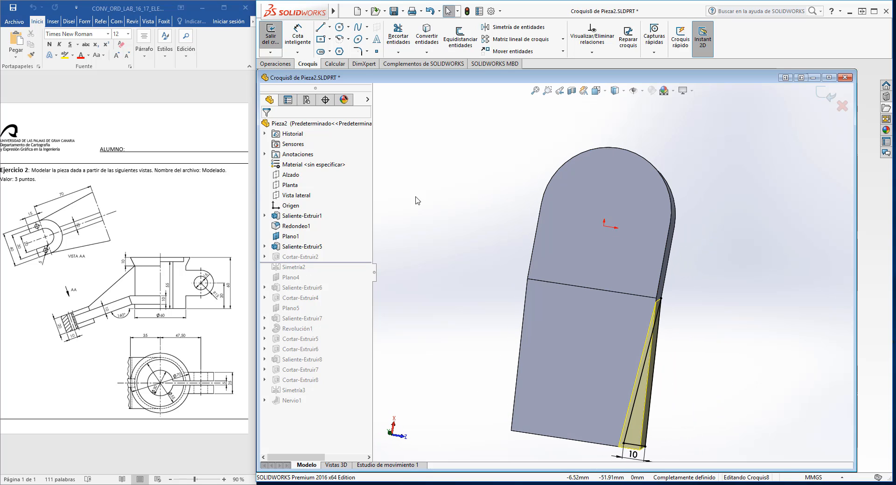
click(270, 34)
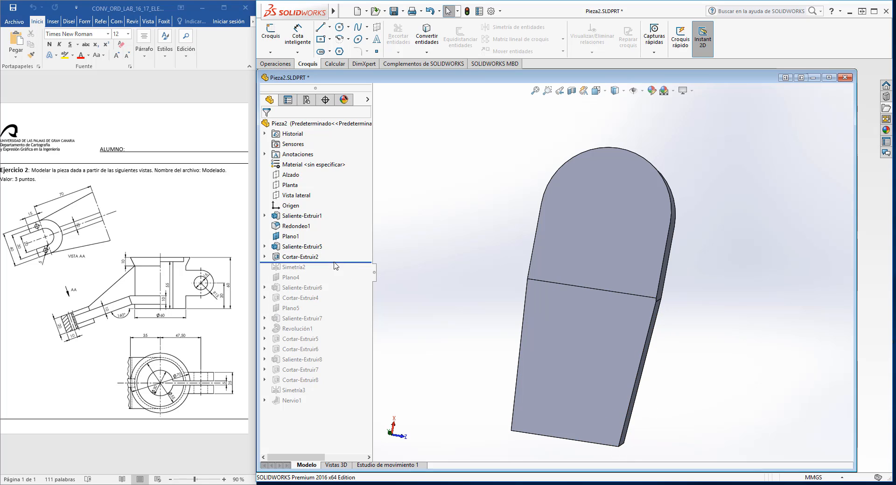
Roll the history forward past Simetría2 and review its mirror plane and mirrored cut, cancelling without changes and inspecting the arm from several angles.
drag(342, 263, 340, 267)
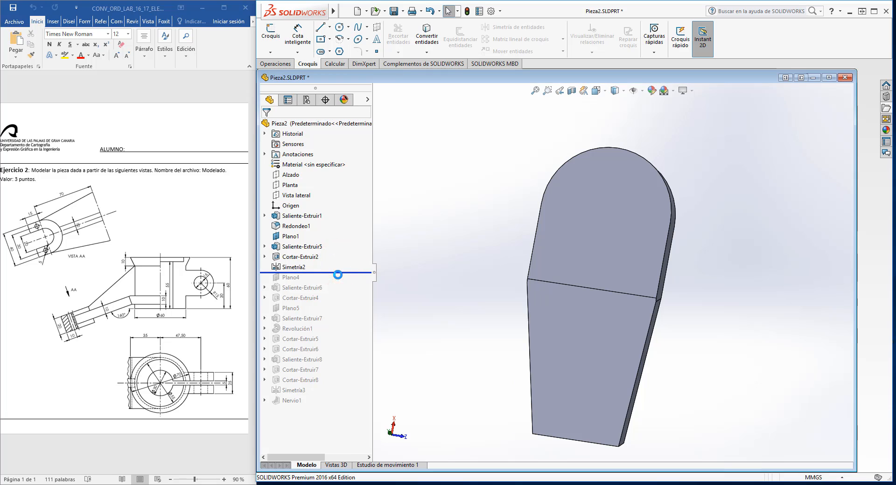
click(293, 268)
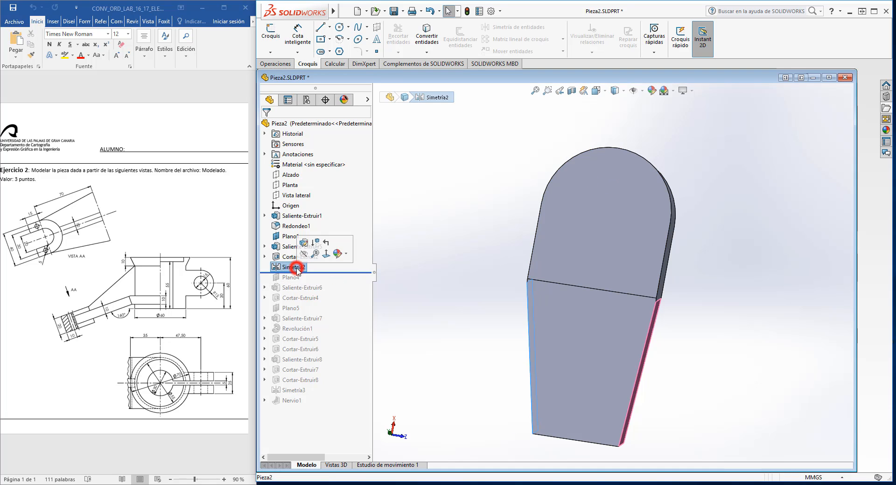
click(308, 245)
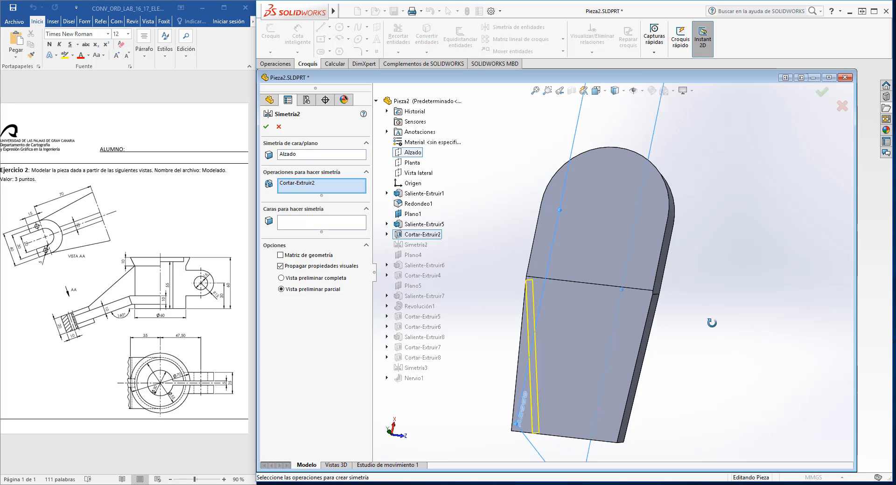
middle_drag(682, 312, 733, 340)
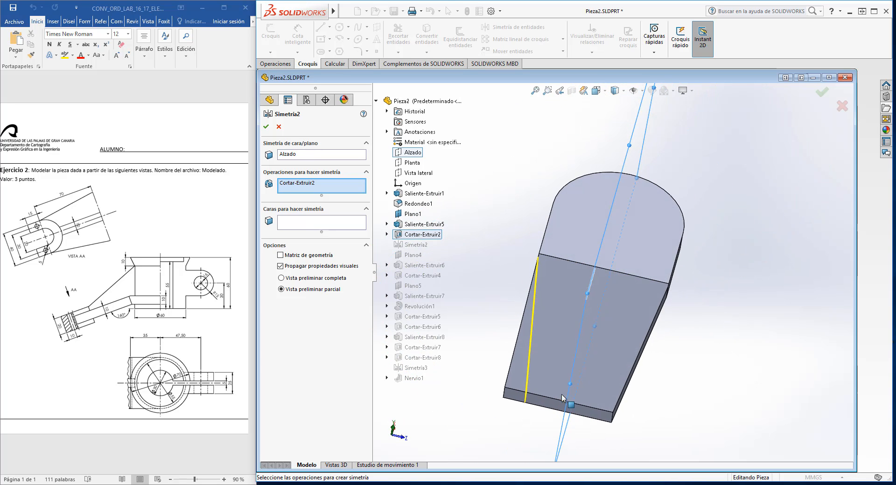
click(279, 127)
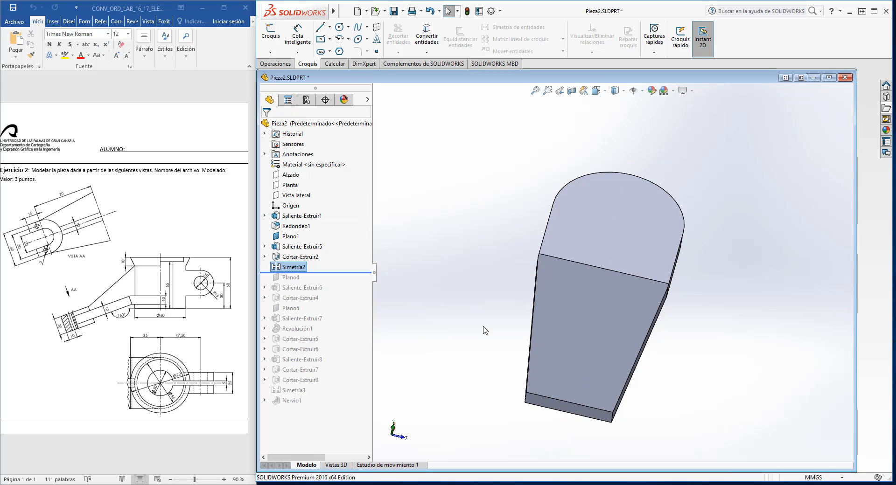
middle_drag(486, 332, 462, 365)
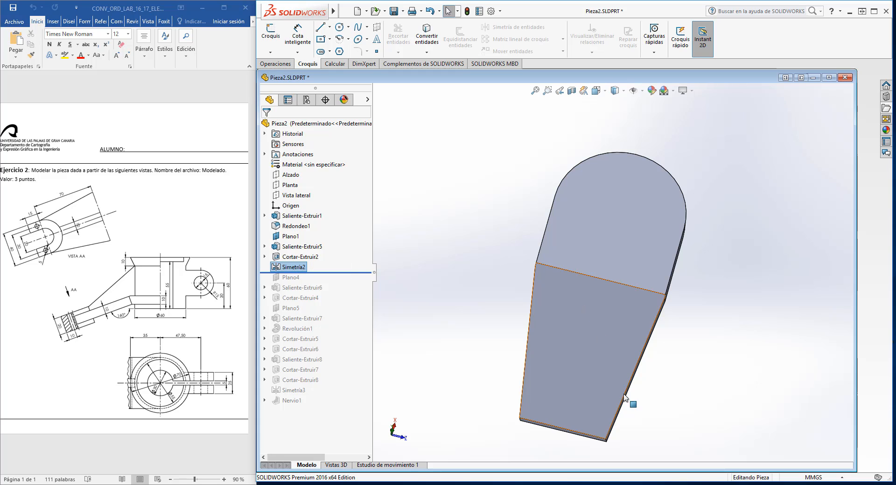
middle_drag(666, 414, 654, 344)
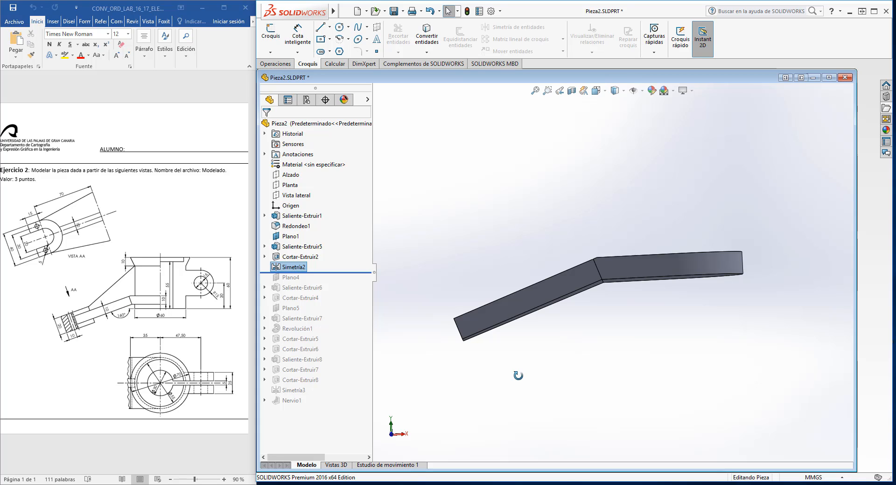
middle_drag(518, 375, 537, 392)
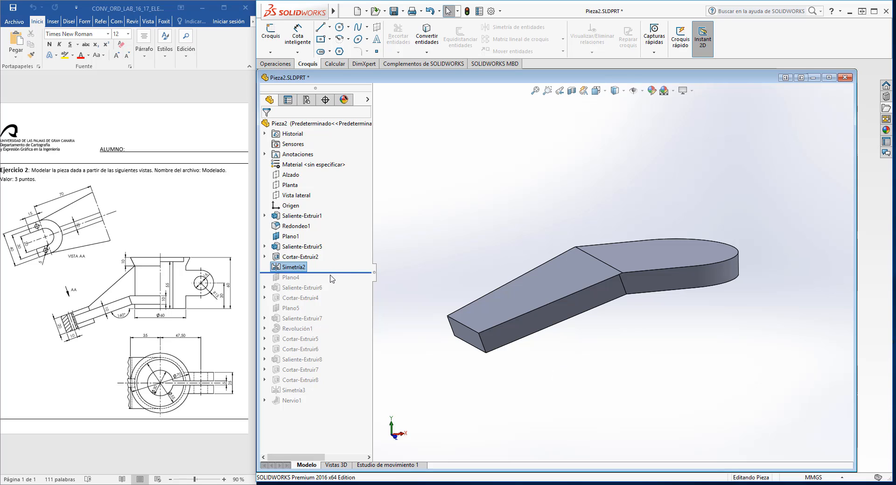
Roll the history forward past Plano4 and examine the plane's reference and offset from several angles, cancelling its definition without changes.
drag(342, 273, 336, 282)
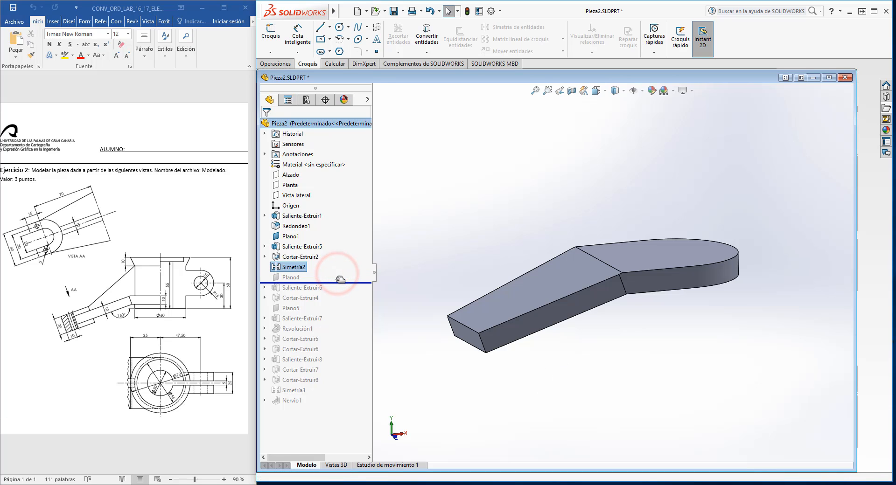
click(291, 277)
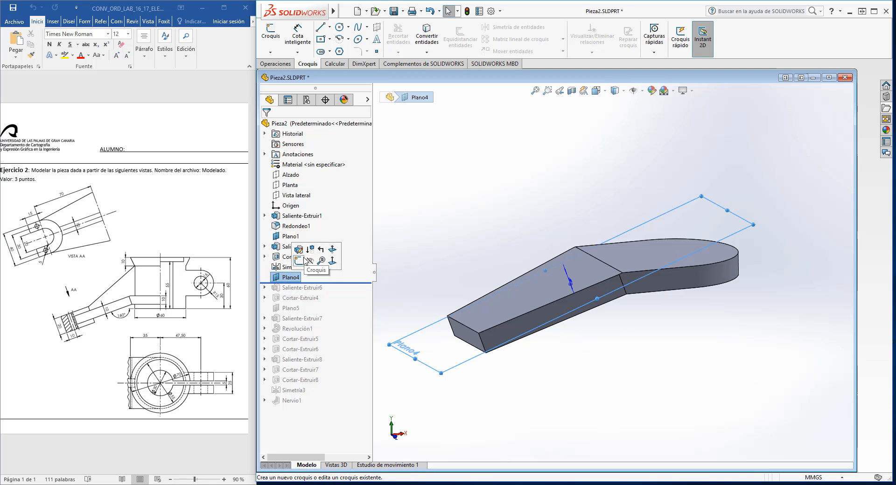
mouse_move(624, 387)
middle_down()
mouse_move(644, 371)
mouse_move(637, 391)
middle_up()
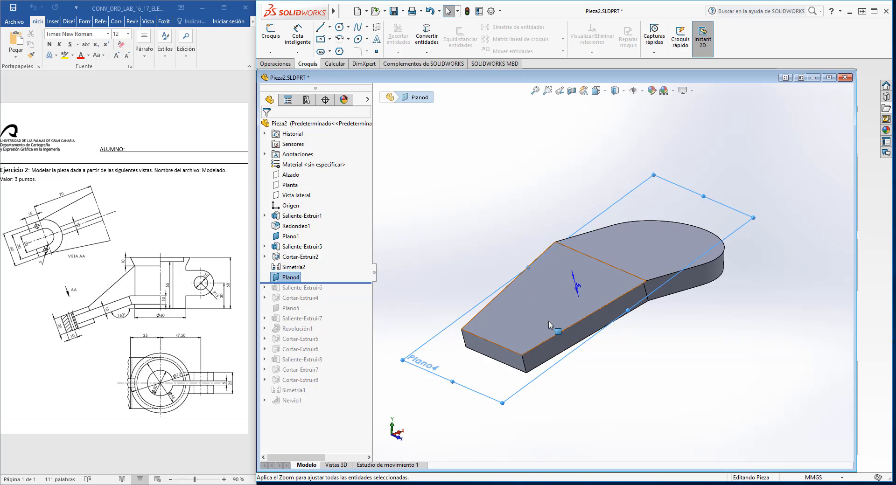
right_click(296, 278)
click(288, 234)
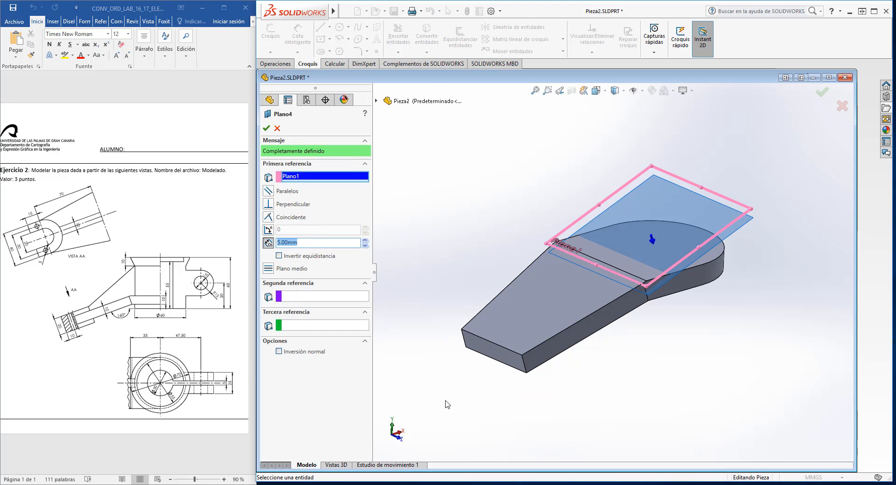
middle_drag(446, 404, 556, 332)
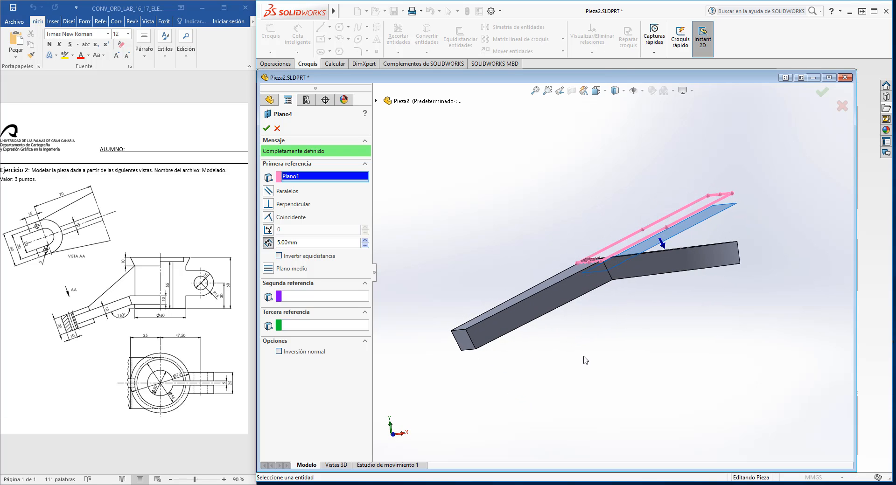
middle_drag(586, 360, 606, 391)
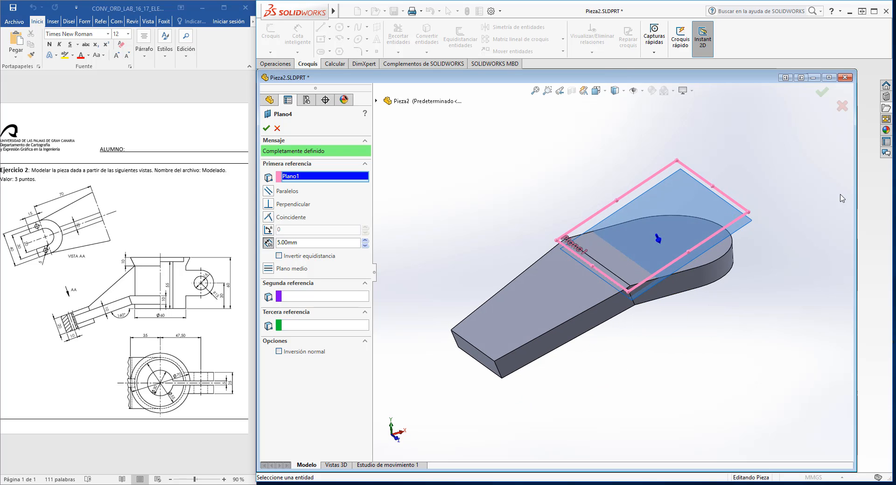
middle_drag(613, 326, 575, 317)
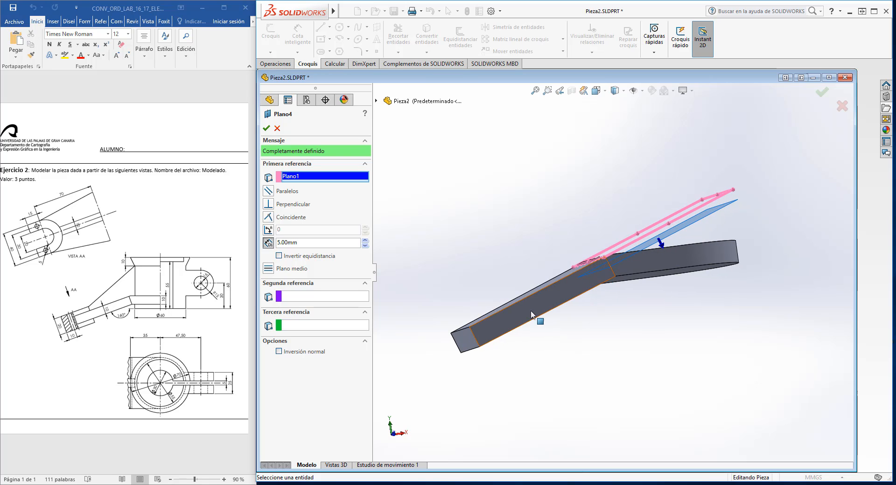
click(277, 129)
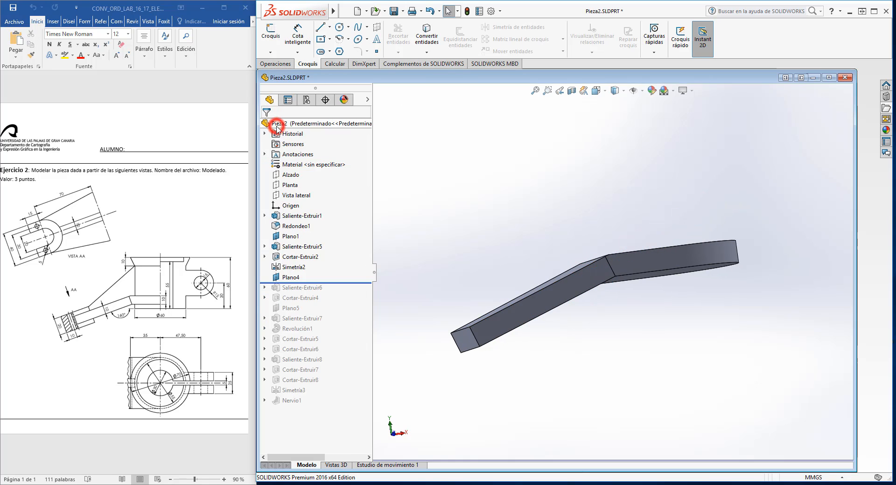
click(297, 277)
middle_drag(581, 372, 606, 413)
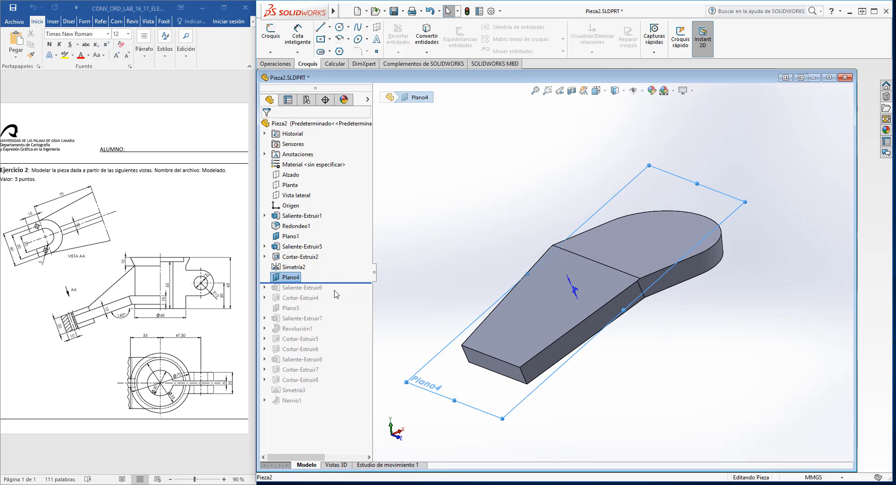
Roll the history forward past Saliente-Extruir6 and examine the fork profile's dimensions in its sketch, exiting without changes.
drag(340, 282, 340, 293)
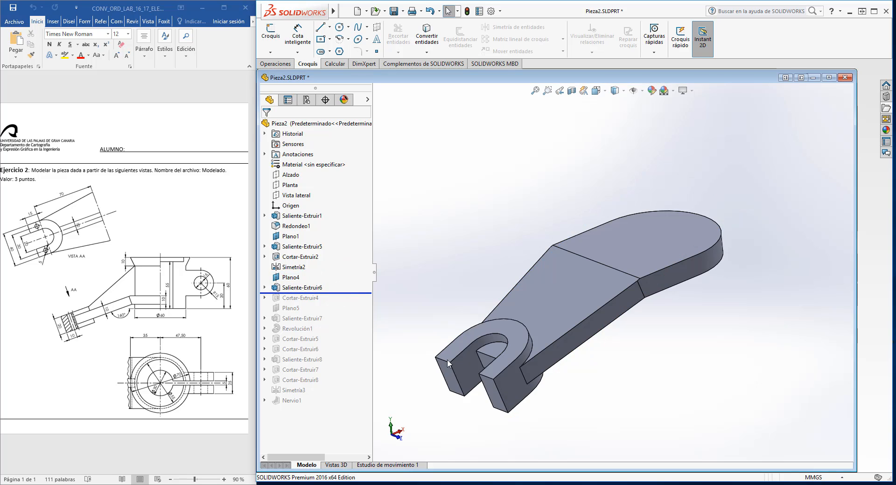
click(325, 288)
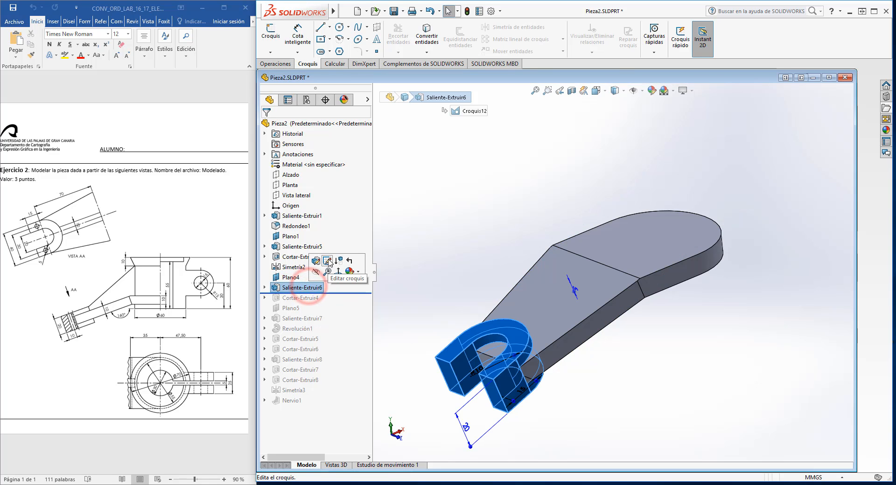
click(328, 262)
mouse_move(658, 399)
middle_down()
mouse_move(663, 413)
mouse_move(643, 436)
mouse_move(661, 450)
middle_up()
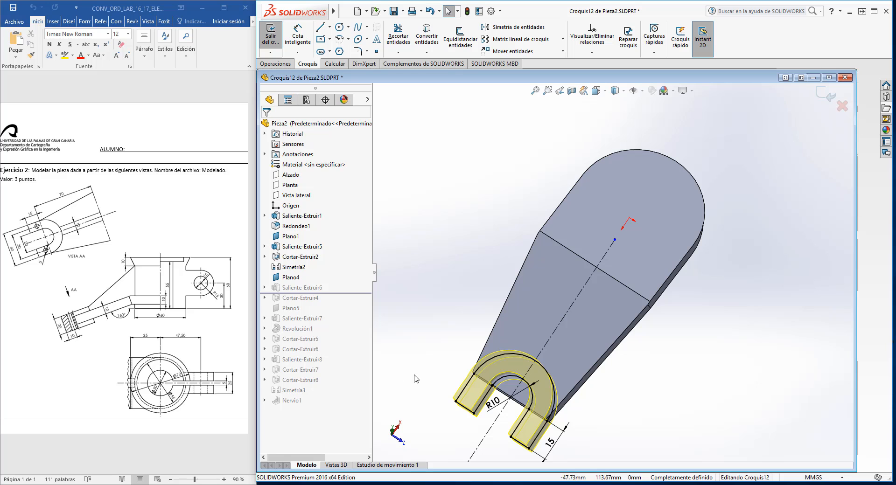
scroll(602, 422, up, 1)
mouse_move(603, 422)
middle_down()
mouse_move(614, 436)
mouse_move(578, 414)
middle_up()
scroll(544, 391, down, 3)
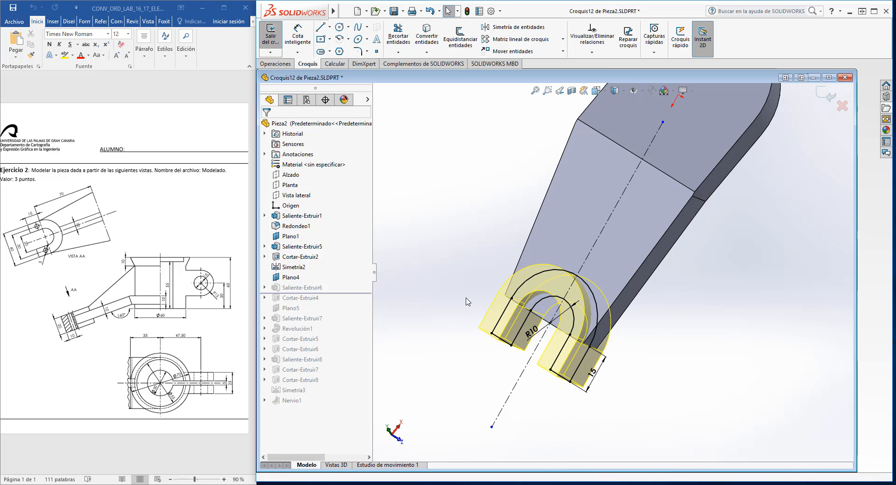
middle_drag(641, 394, 613, 346)
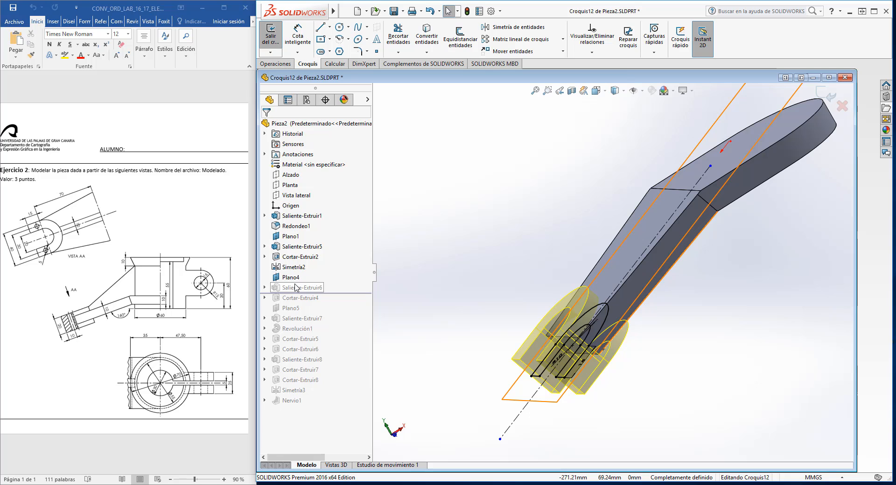
click(270, 35)
Review the end condition and depth of Saliente-Extruir6, cancelling without changes, and inspect the U-shaped fork.
right_click(302, 287)
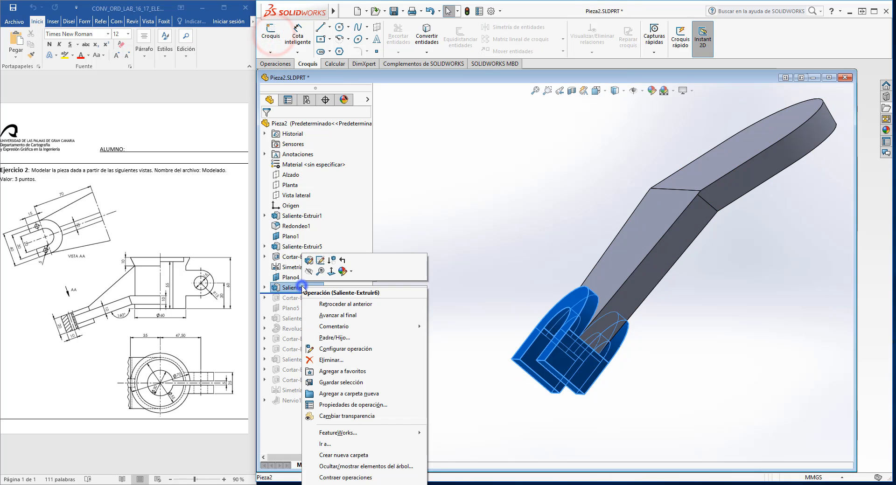
click(309, 260)
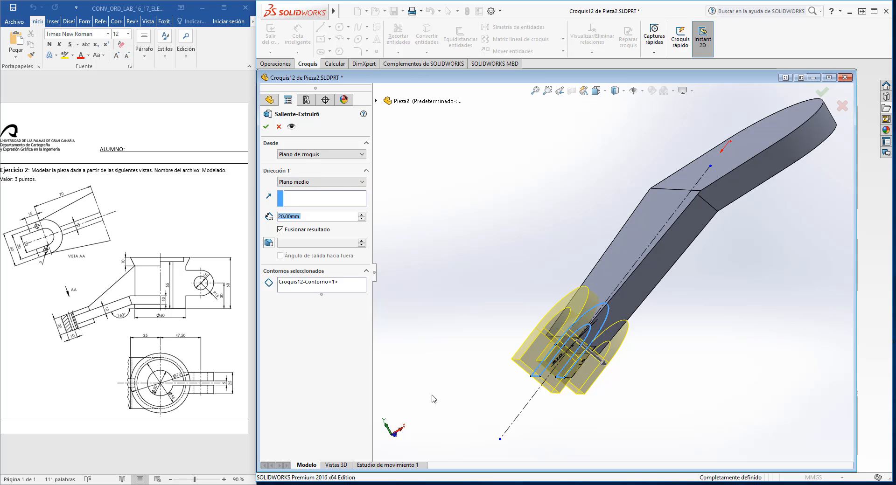
click(276, 129)
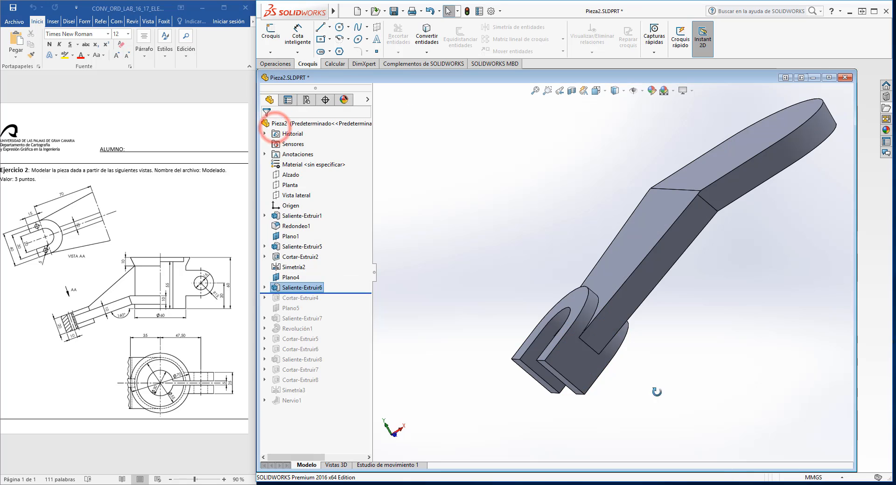
middle_drag(656, 392, 702, 442)
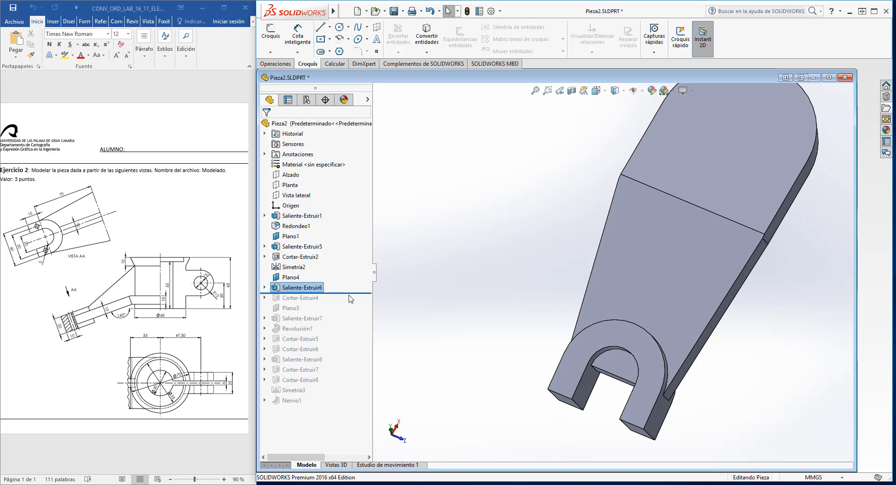
Roll the history forward past Cortar-Extruir4 and examine the semicircular profile in its sketch, exiting without changes.
drag(353, 293, 350, 301)
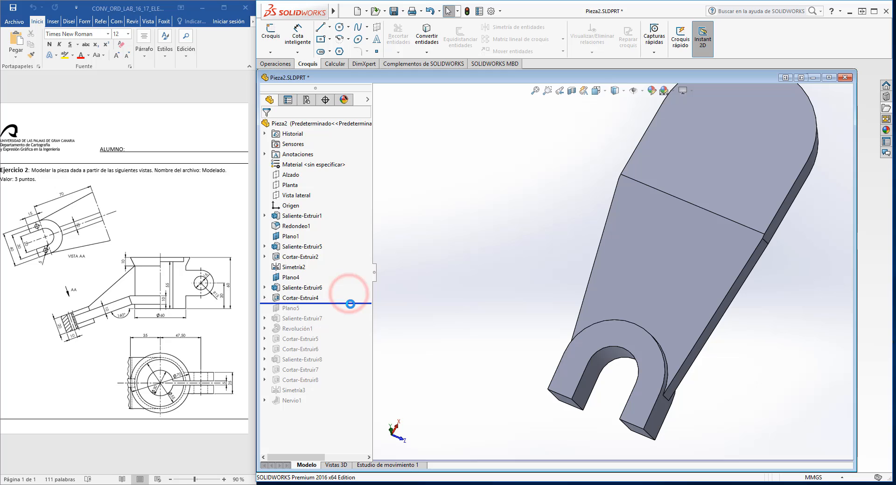
click(302, 298)
click(324, 276)
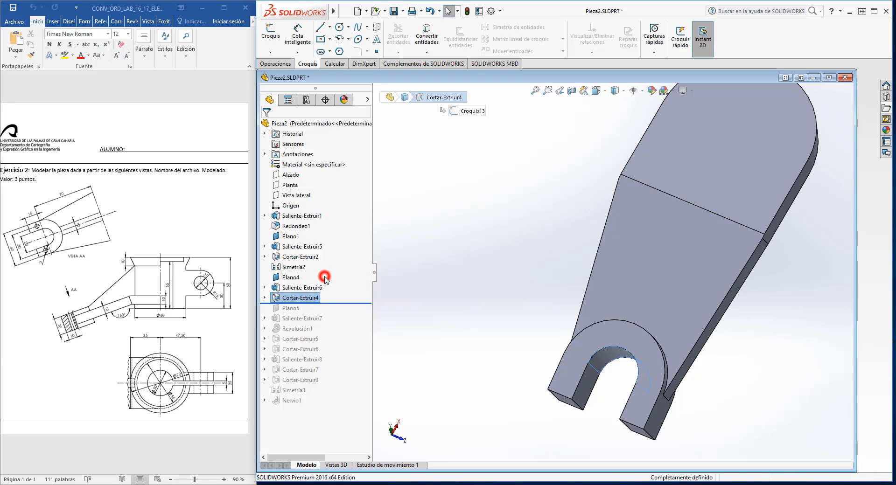
scroll(619, 365, down, 6)
mouse_move(643, 372)
middle_down()
mouse_move(641, 394)
mouse_move(636, 386)
middle_up()
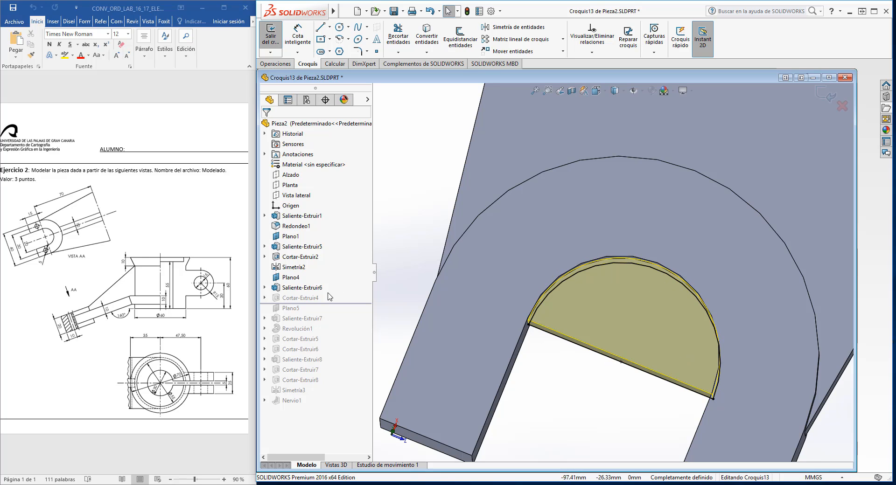
click(267, 39)
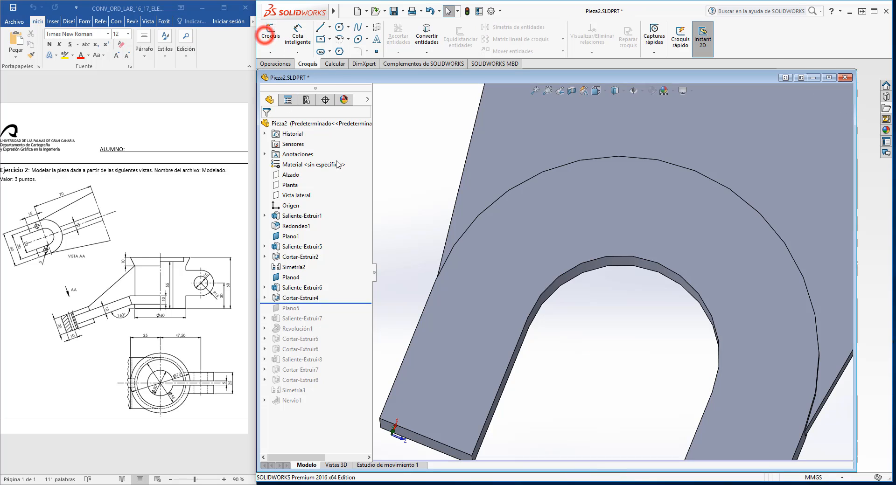
Review the end condition and limiting face of Cortar-Extruir4, cancelling without changes, and inspect the cleared fork slot.
click(307, 298)
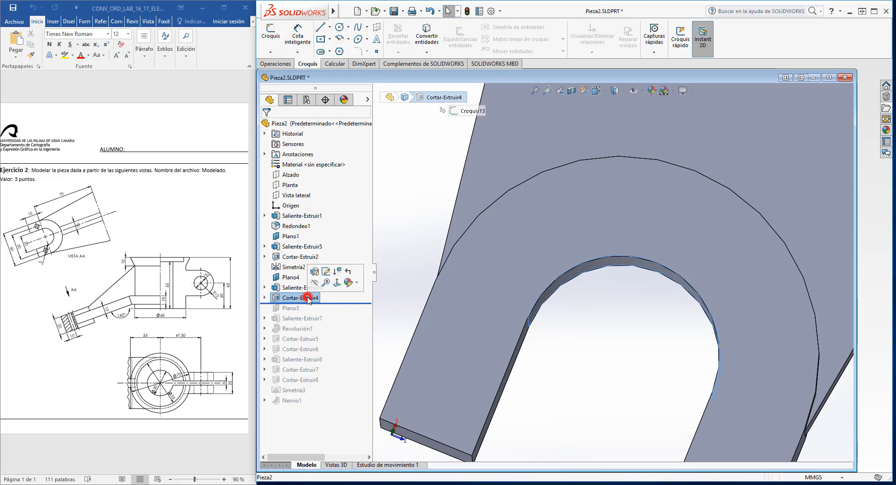
click(325, 273)
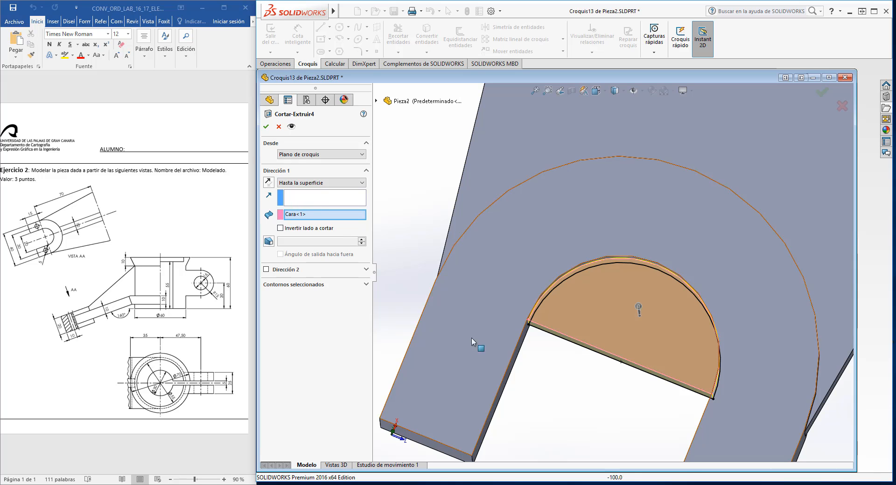
scroll(573, 376, up, 3)
middle_drag(573, 377, 569, 297)
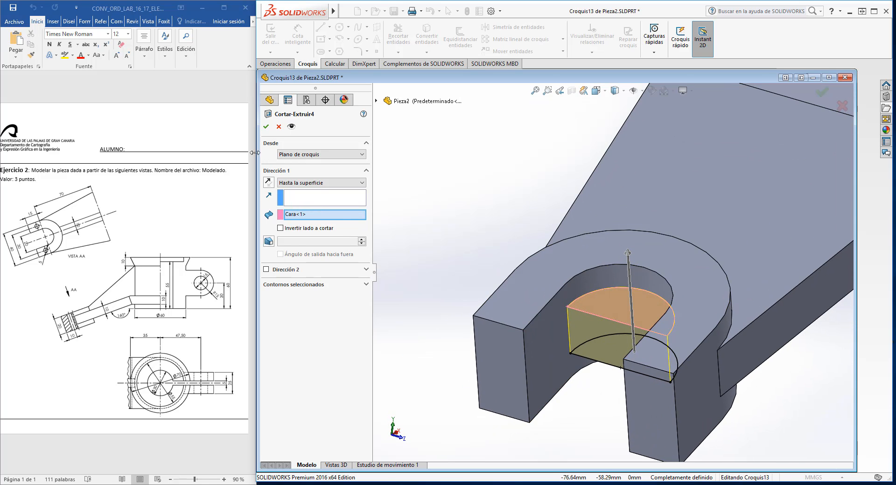
click(279, 127)
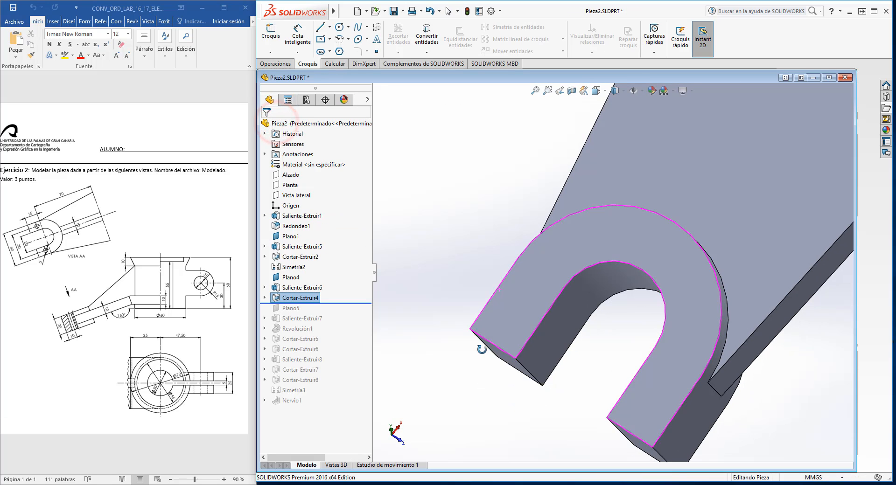
middle_drag(482, 350, 481, 349)
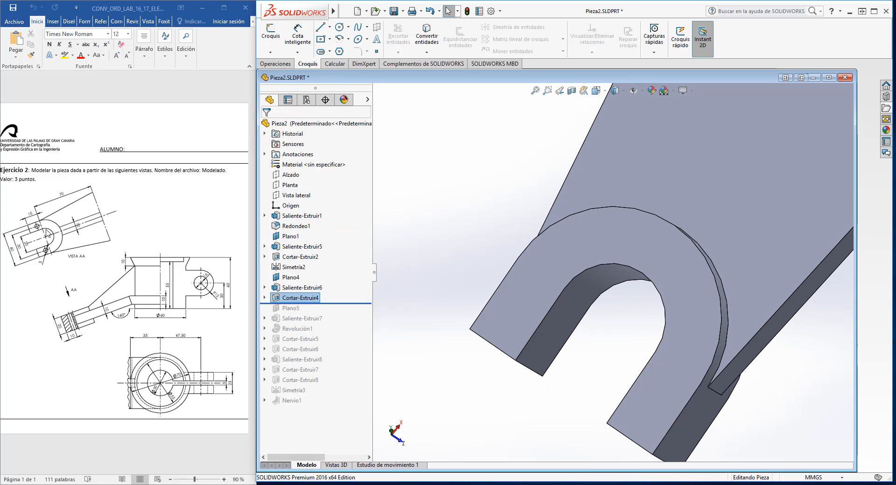
Roll the history forward past Plano5 and inspect the plane's offset from the upper face of the arm's rounded end.
scroll(636, 289, up, 4)
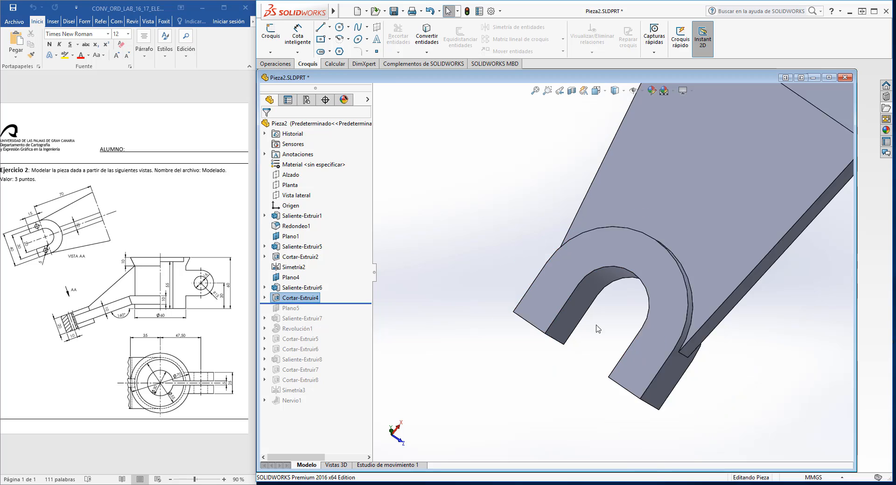
drag(343, 304, 343, 314)
key(f)
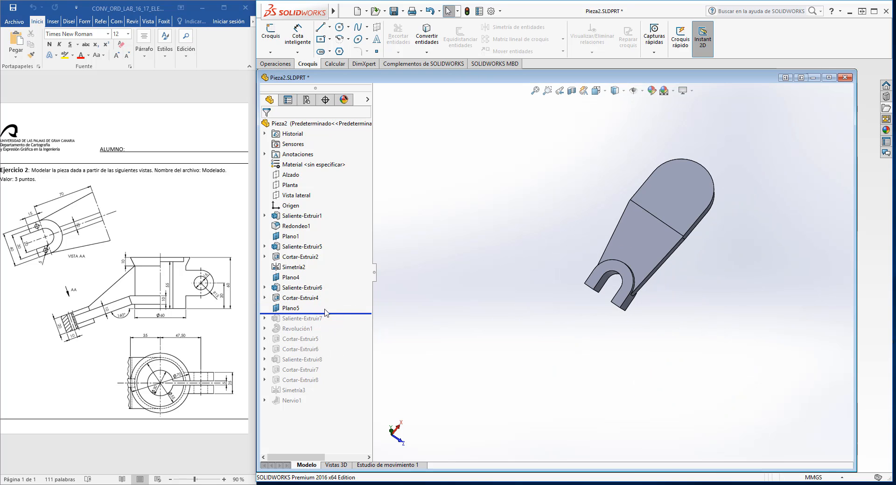
click(285, 309)
middle_drag(737, 317, 710, 199)
scroll(709, 198, down, 5)
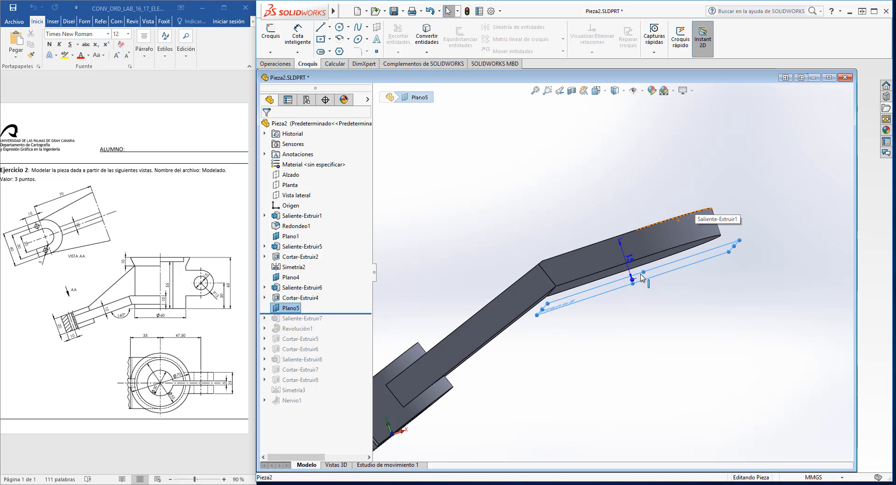
scroll(644, 280, down, 2)
middle_drag(654, 293, 656, 301)
middle_drag(650, 302, 654, 293)
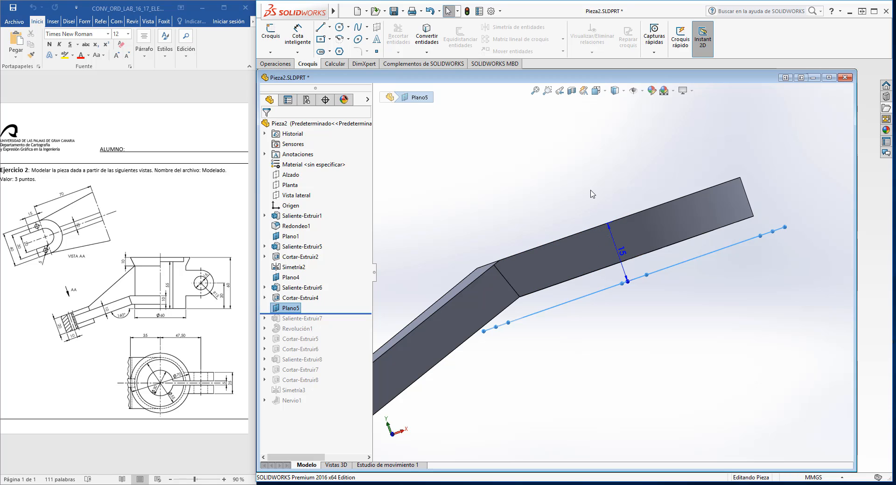
middle_drag(592, 192, 605, 205)
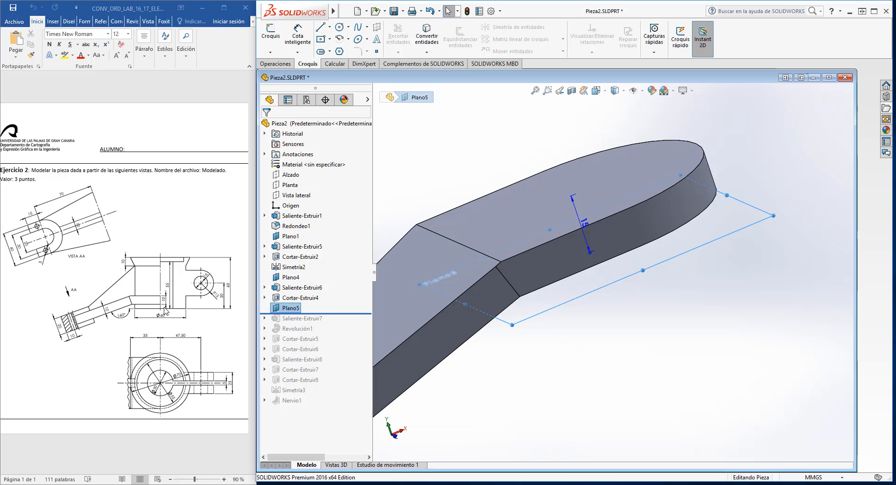
Switch to the exercise drawing in Word and examine its front view and view AA at 140% zoom against Plano5's position.
click(225, 480)
click(224, 480)
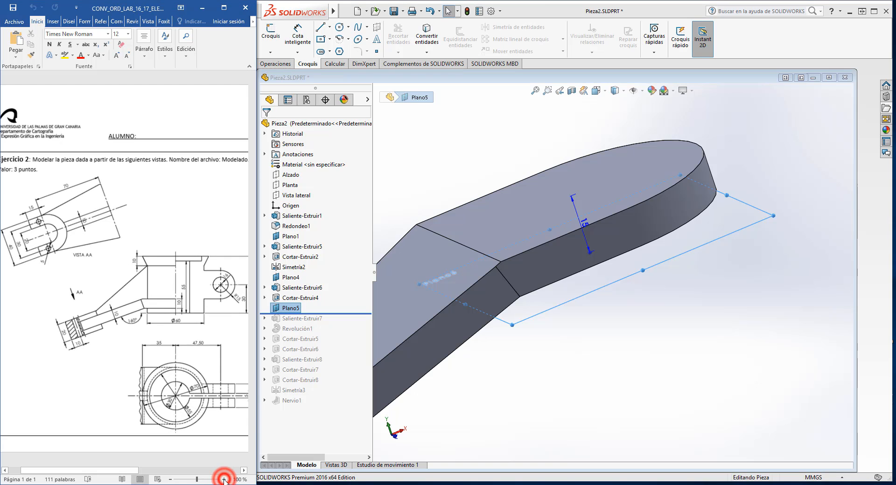
click(225, 480)
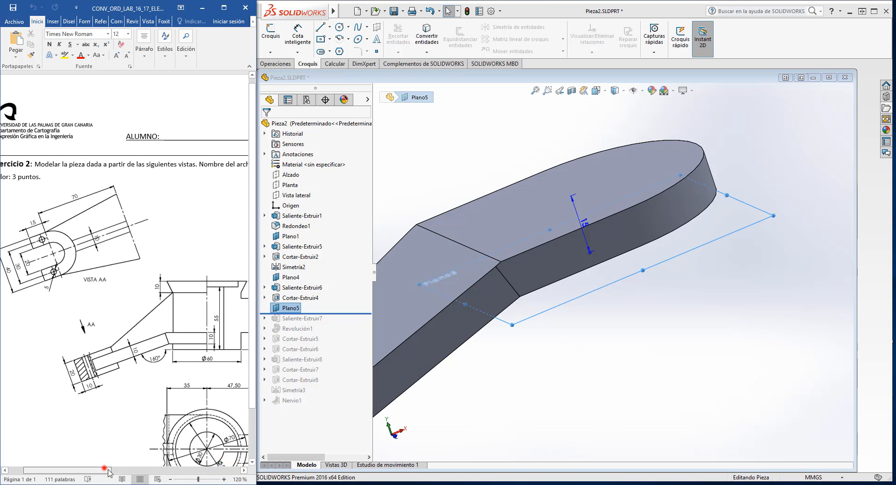
drag(61, 471, 103, 470)
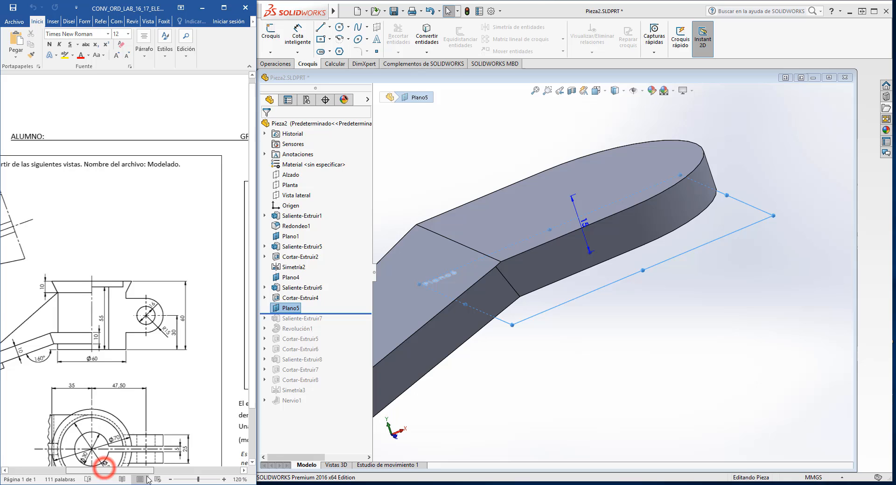
click(224, 480)
click(224, 480)
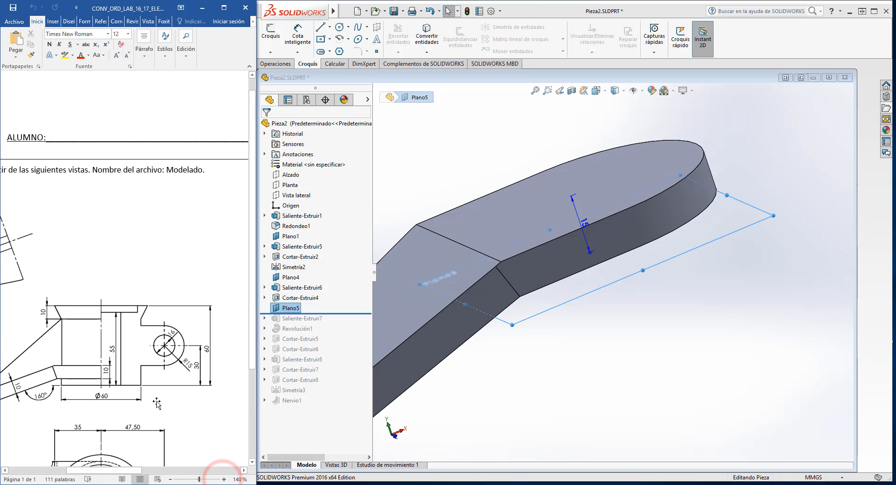
click(107, 381)
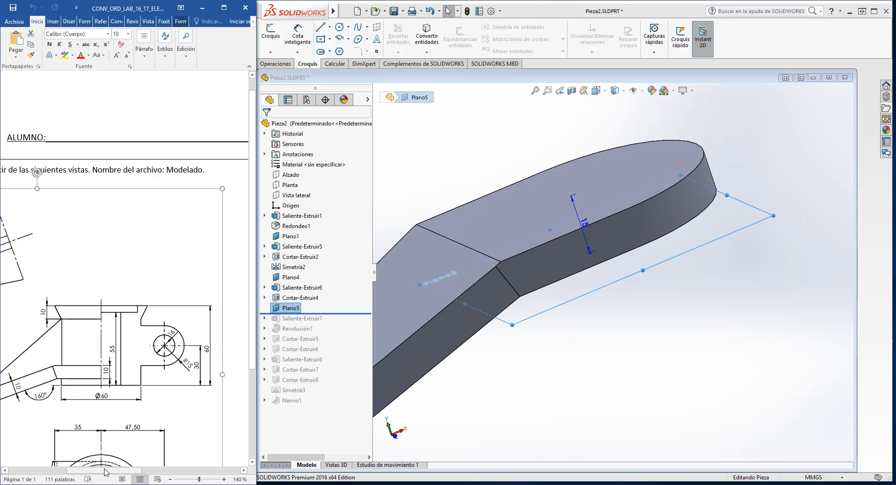
drag(104, 470, 46, 470)
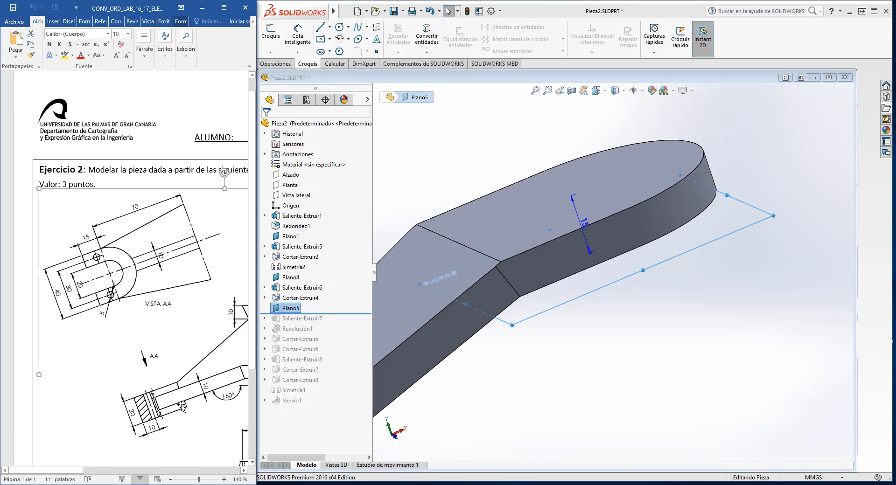
drag(80, 470, 124, 471)
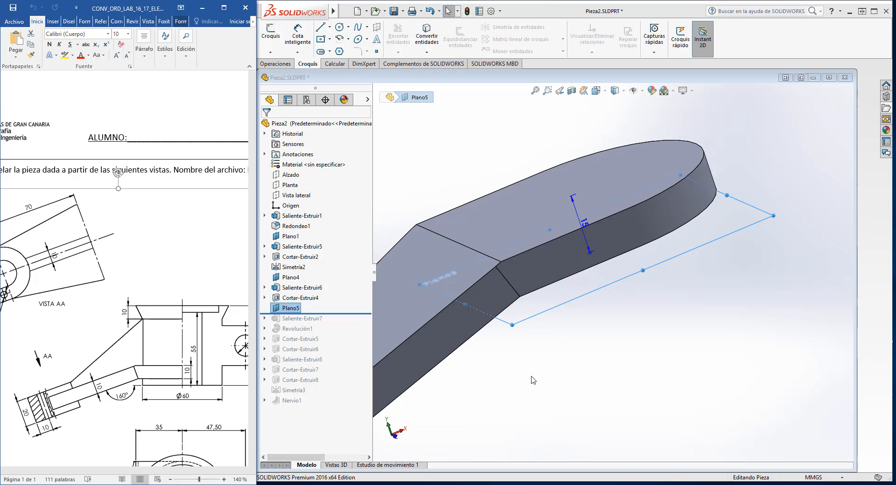
middle_drag(533, 381, 609, 318)
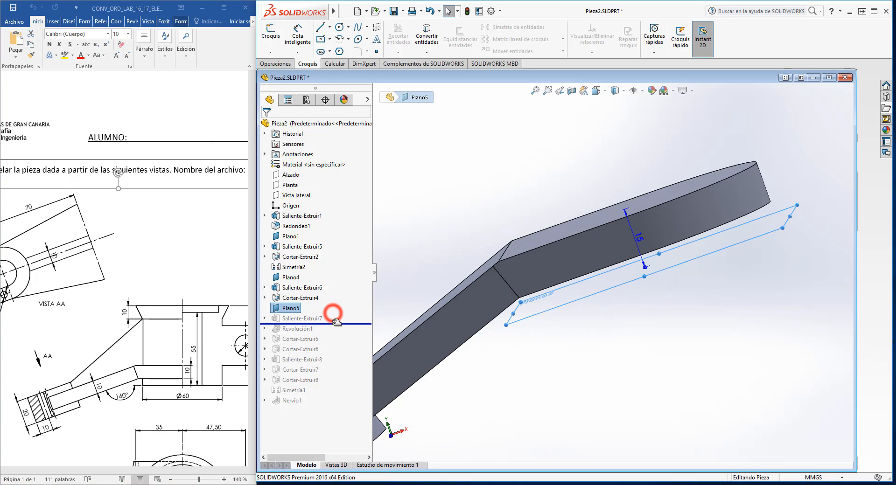
Roll the history forward past Saliente-Extruir7 and examine the cylinder's circle dimension in its sketch, exiting without changes.
drag(336, 314, 340, 321)
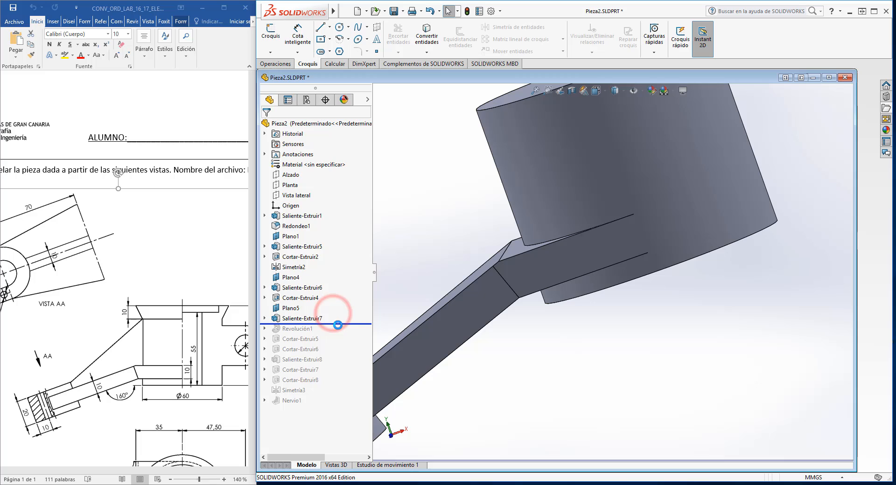
click(310, 319)
click(339, 299)
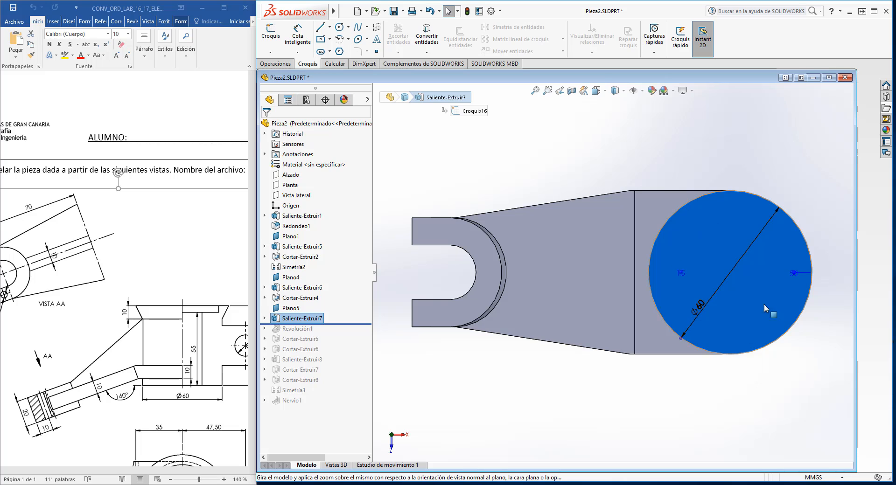
right_click(294, 319)
click(311, 262)
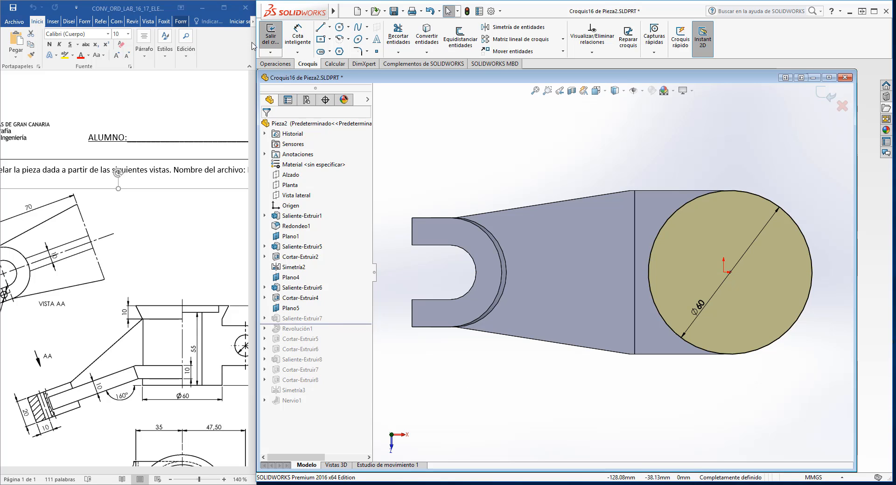
click(272, 33)
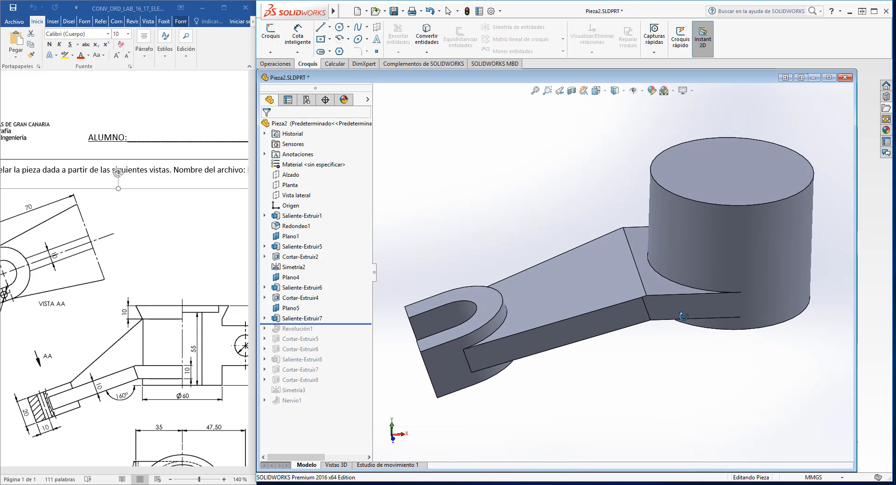
Review the end condition and depth of Saliente-Extruir7 against the drawing's front view heights, cancelling without changes.
right_click(294, 317)
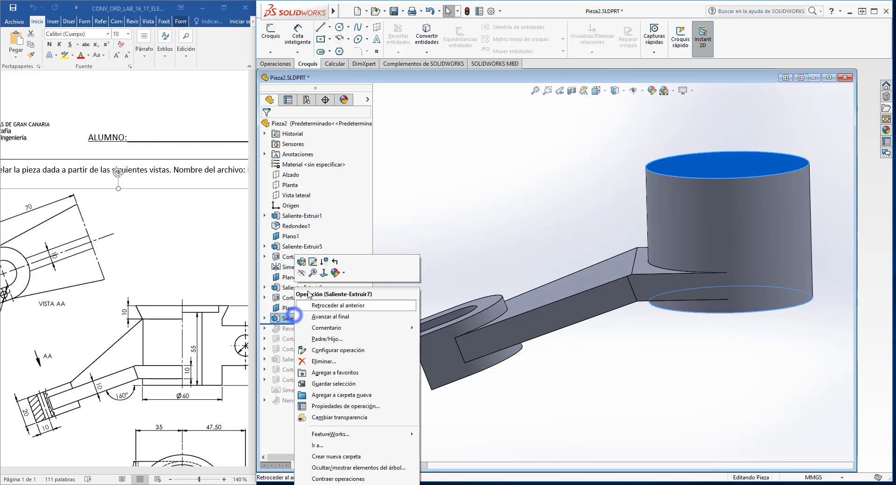
click(302, 261)
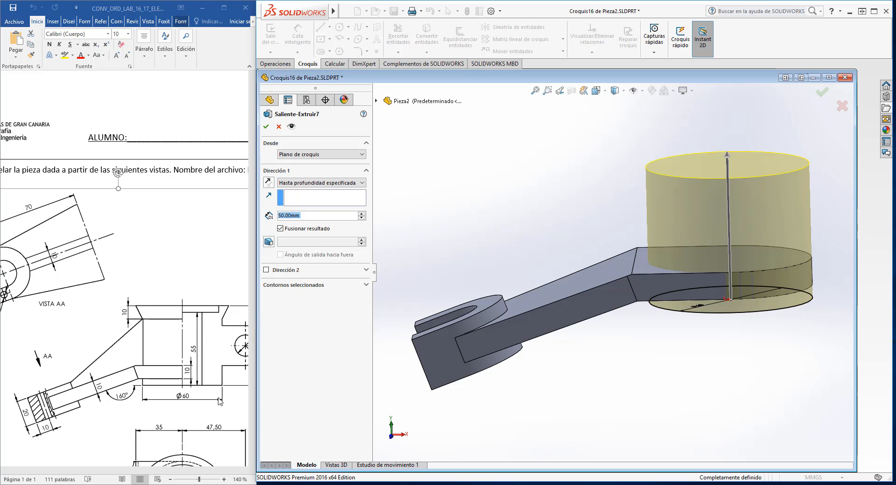
click(121, 473)
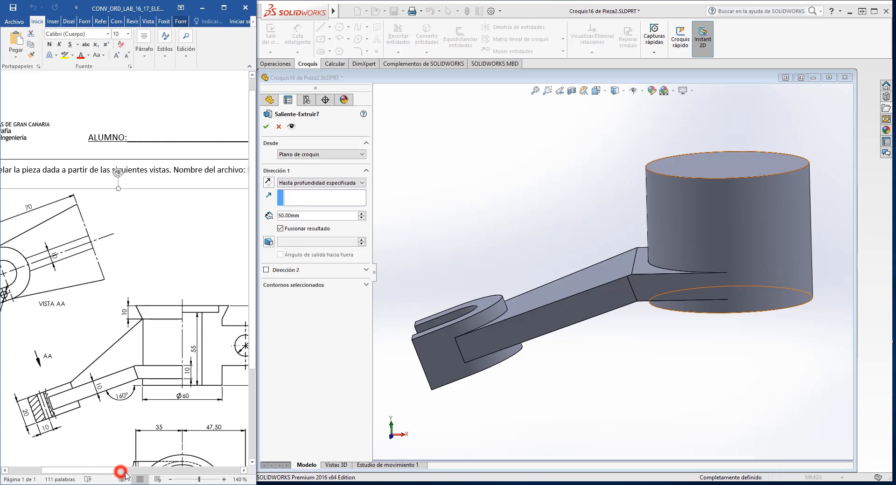
drag(109, 469, 142, 472)
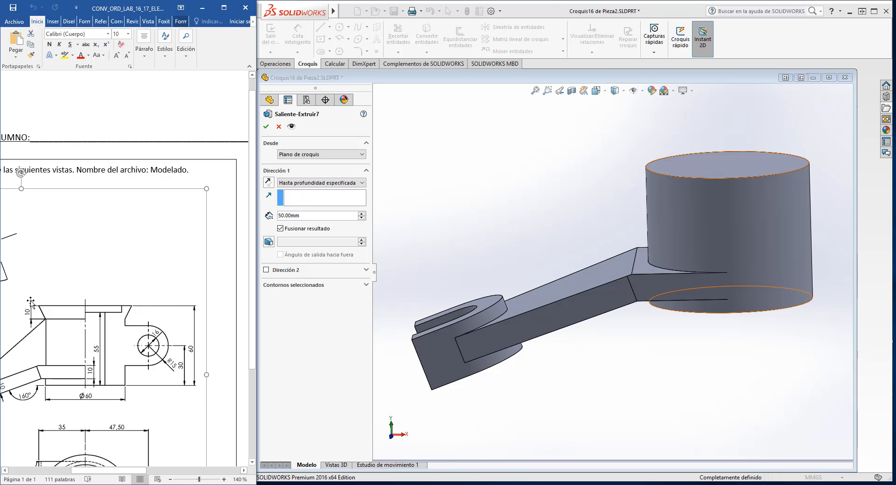
click(313, 211)
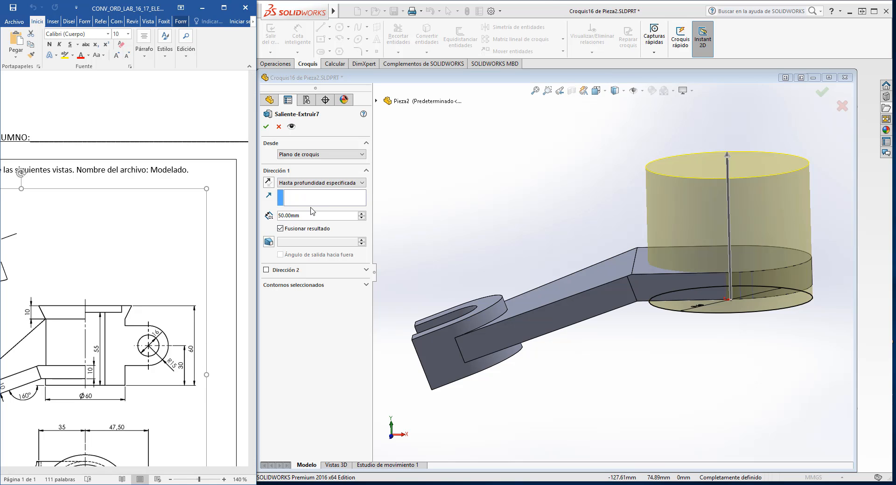
click(292, 219)
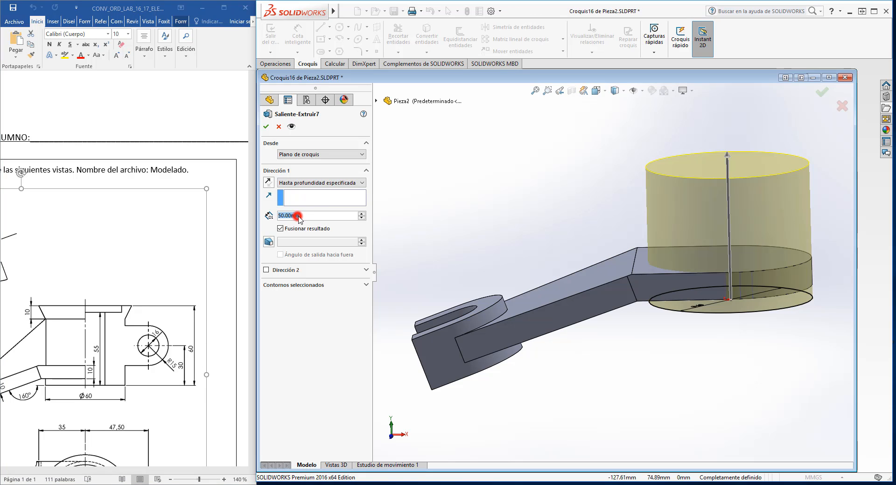
click(280, 127)
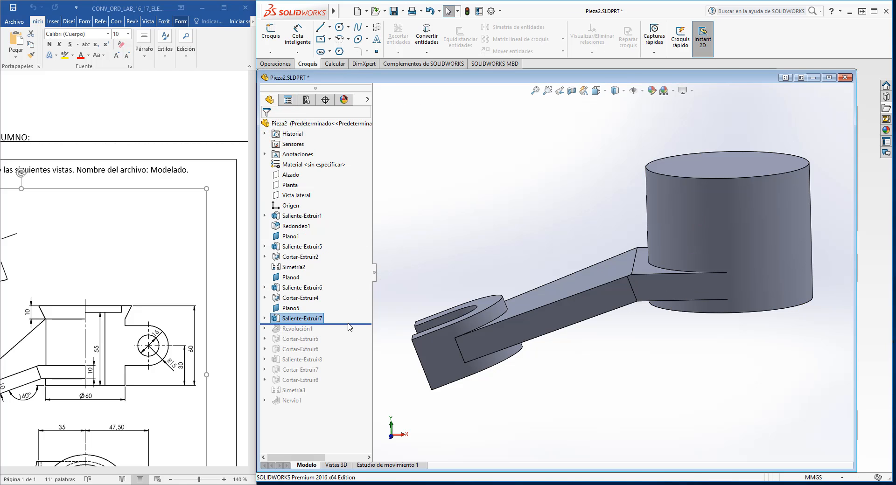
Roll the history forward past Revolución1, compare its sketch dimensions with the drawing's front and plan views, and exit without changes.
drag(346, 323, 344, 333)
click(299, 330)
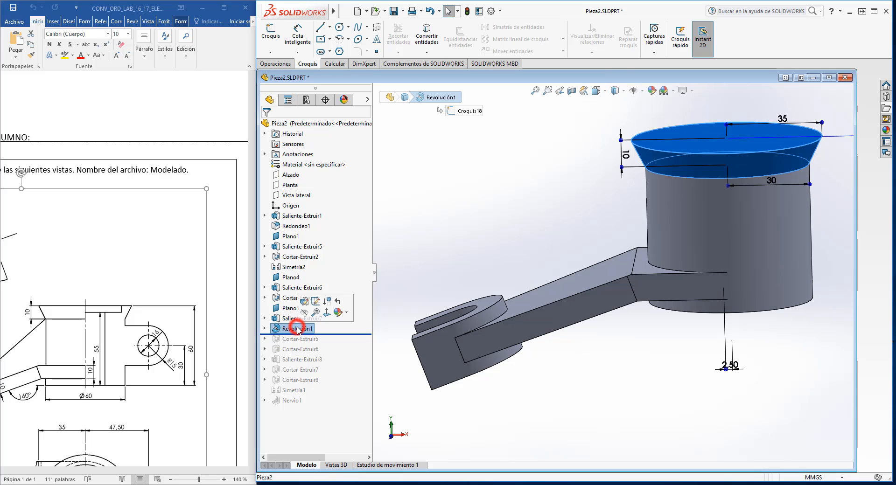
click(315, 302)
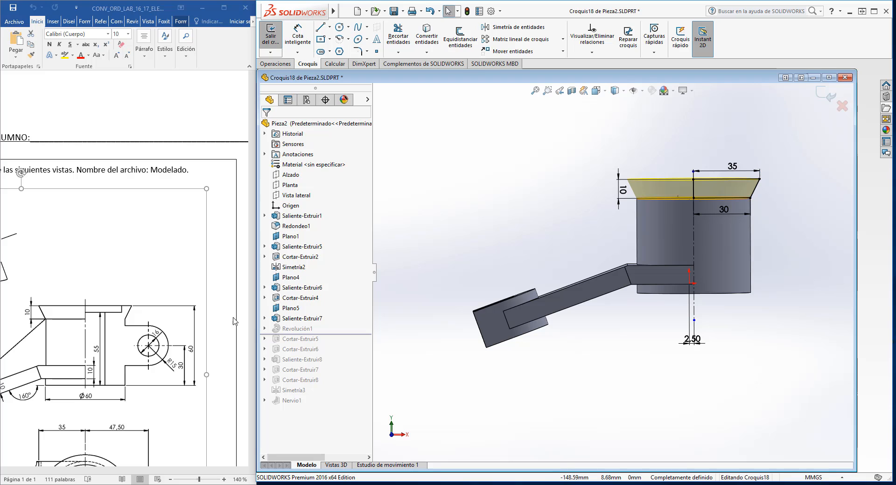
scroll(728, 187, down, 4)
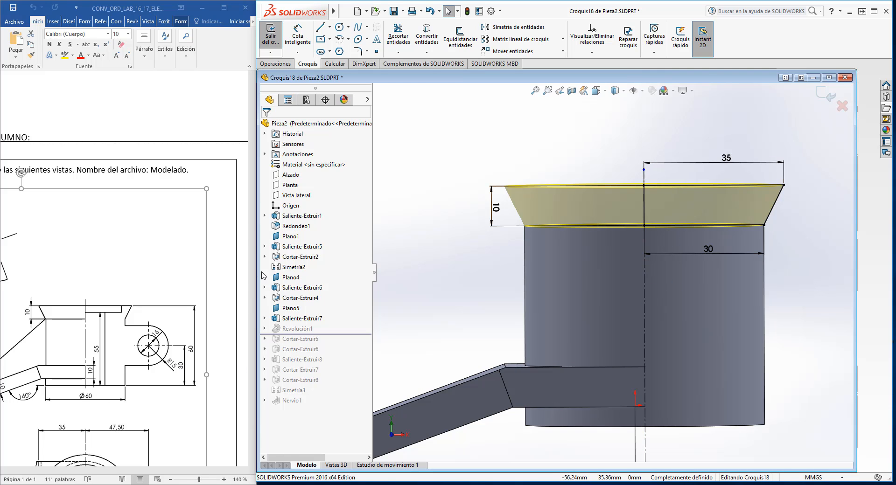
click(252, 170)
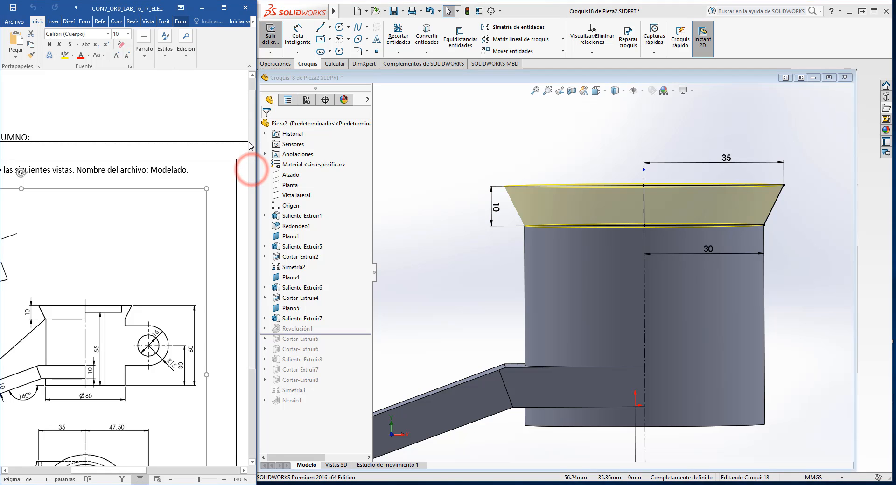
drag(250, 153, 255, 299)
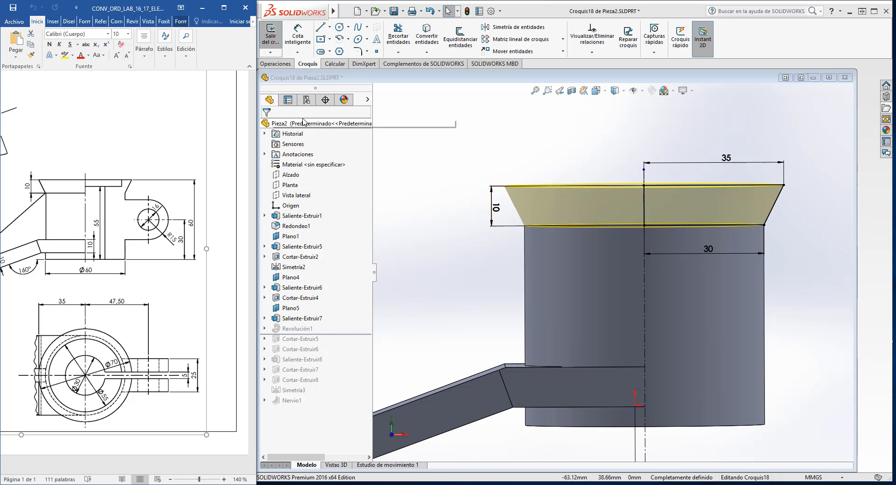
click(271, 35)
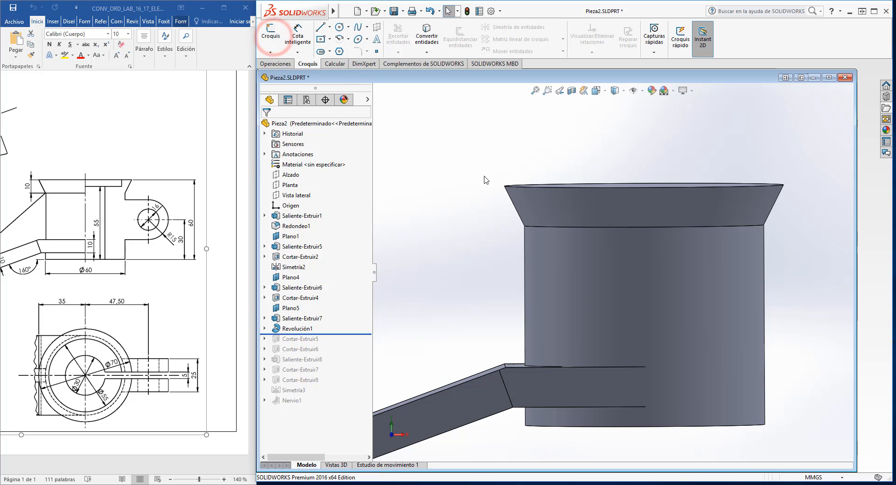
click(304, 330)
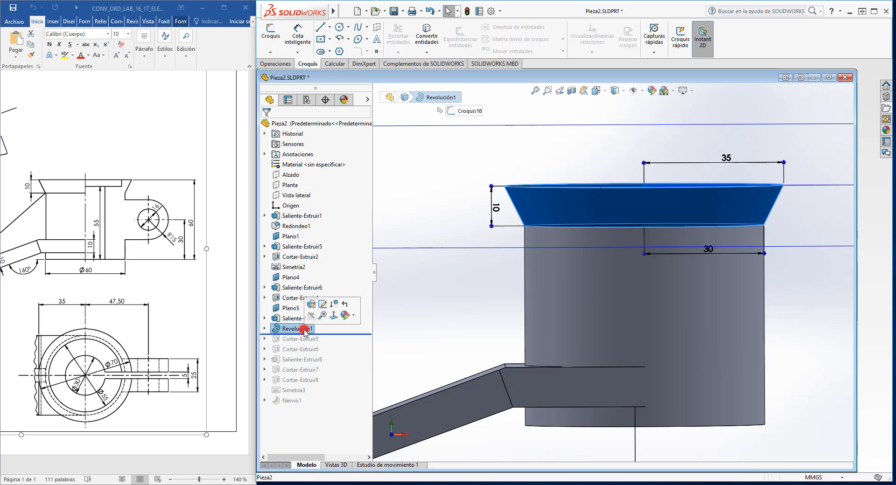
middle_drag(494, 266, 490, 301)
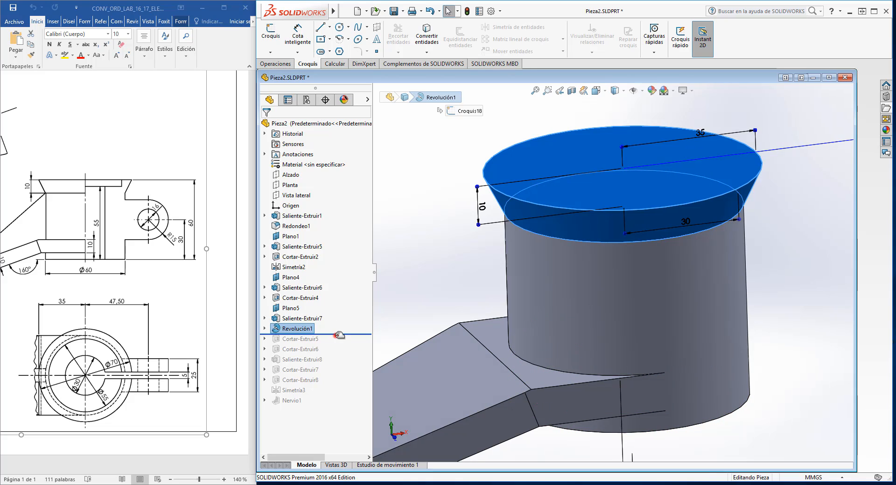
Roll the history forward past Cortar-Extruir5, review its cut depth and circle diameter against the drawing's plan view, and cancel the edit.
drag(339, 335, 340, 346)
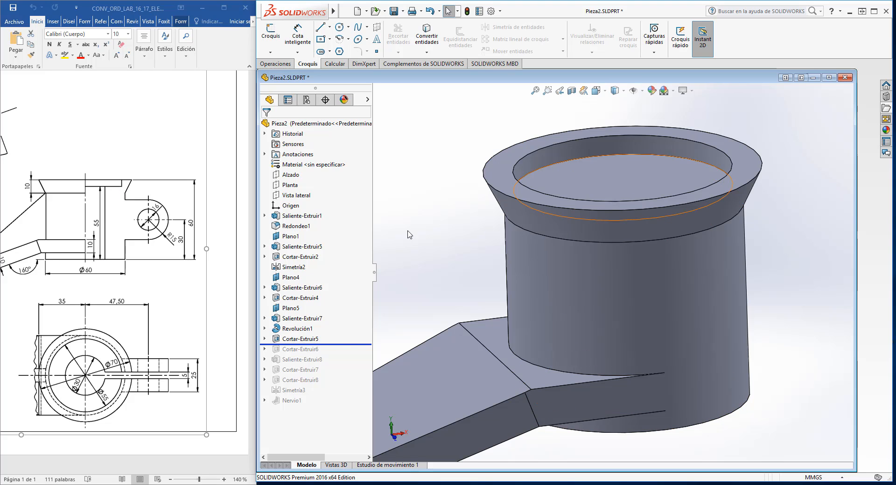
click(313, 338)
click(321, 313)
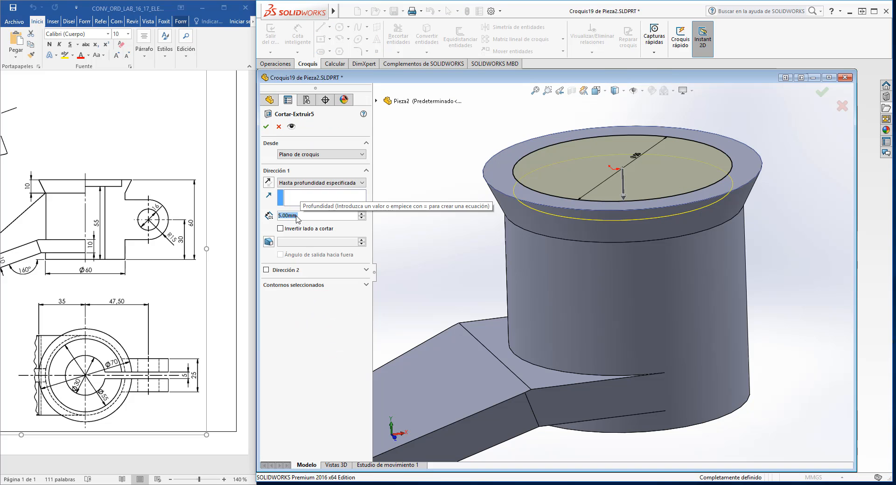
middle_drag(462, 238, 468, 281)
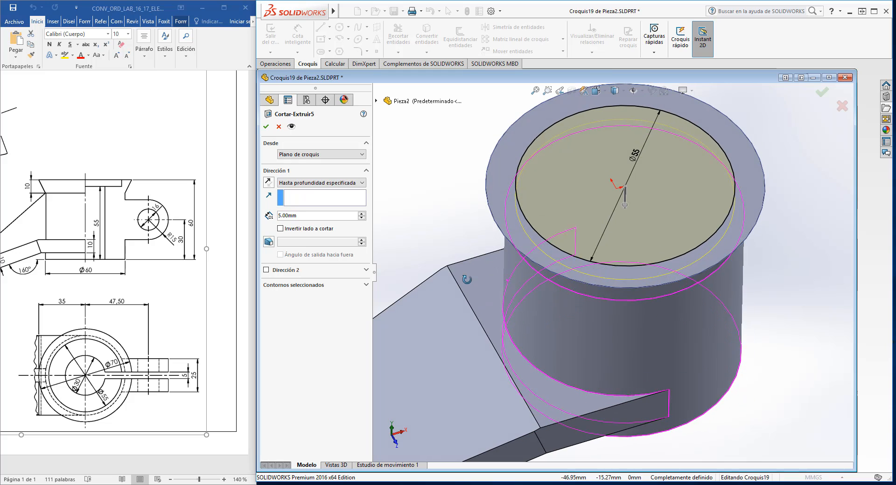
click(103, 395)
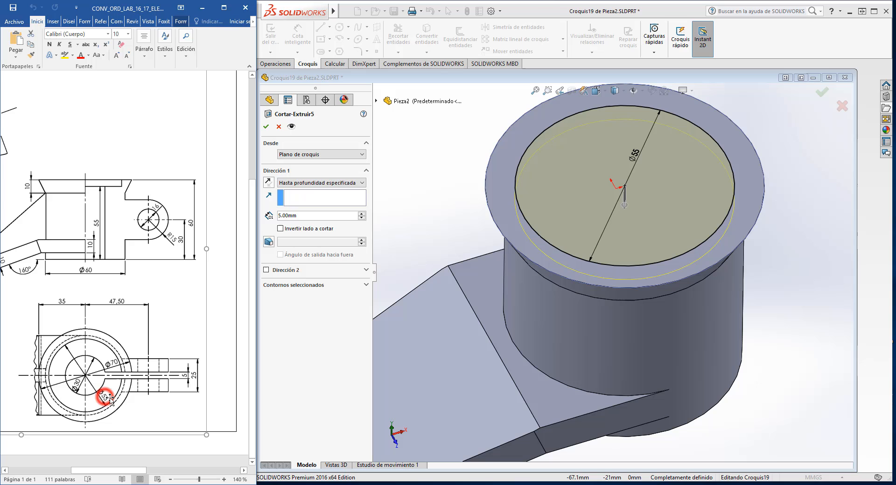
click(280, 127)
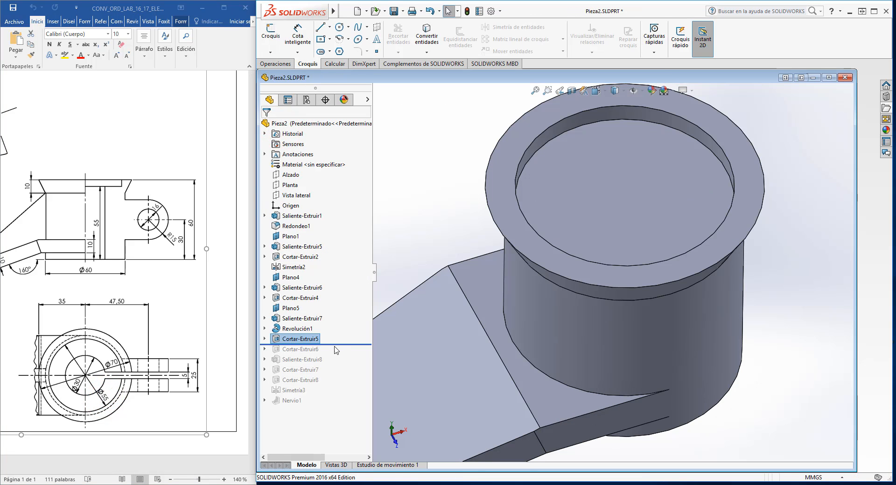
Roll the history forward past Cortar-Extruir6, review its end condition and target face on the cylinder's underside, and cancel the edit.
drag(338, 346, 337, 353)
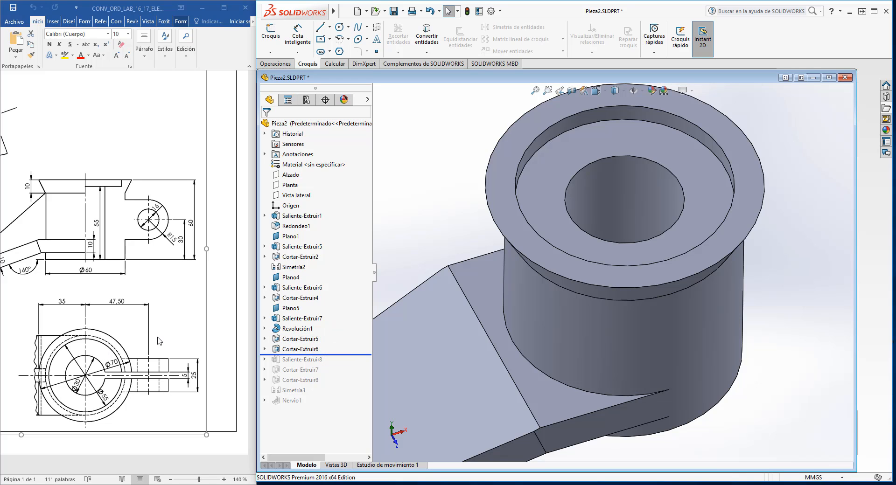
right_click(295, 350)
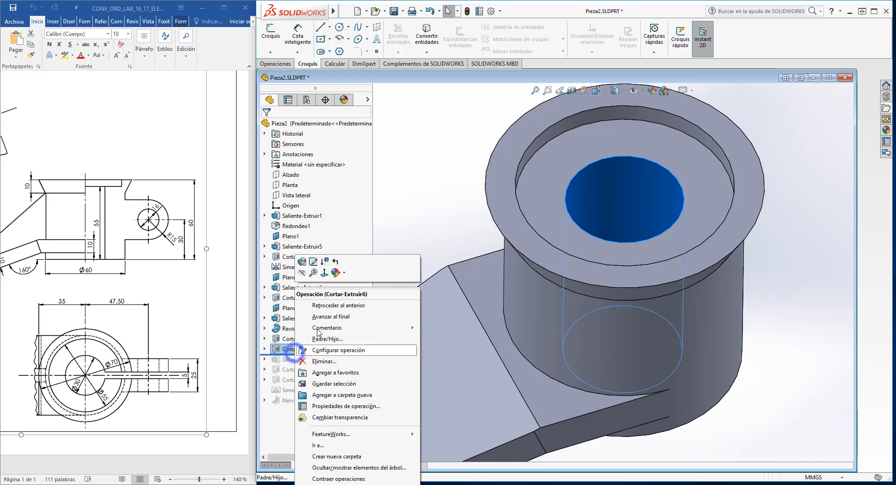
click(302, 262)
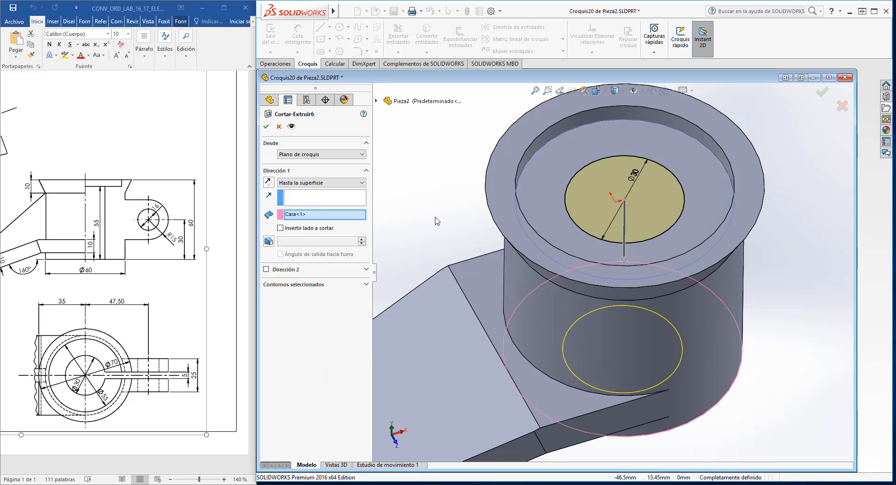
middle_drag(668, 400, 671, 364)
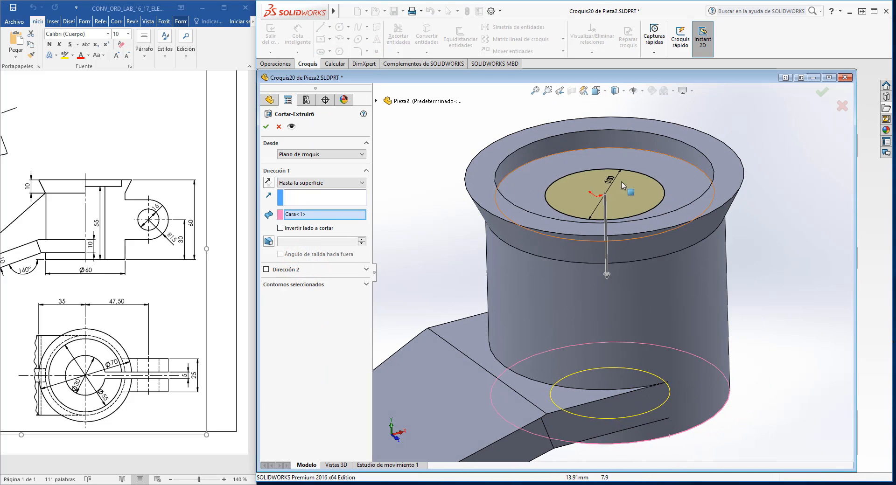
middle_drag(714, 422, 690, 391)
scroll(688, 438, up, 3)
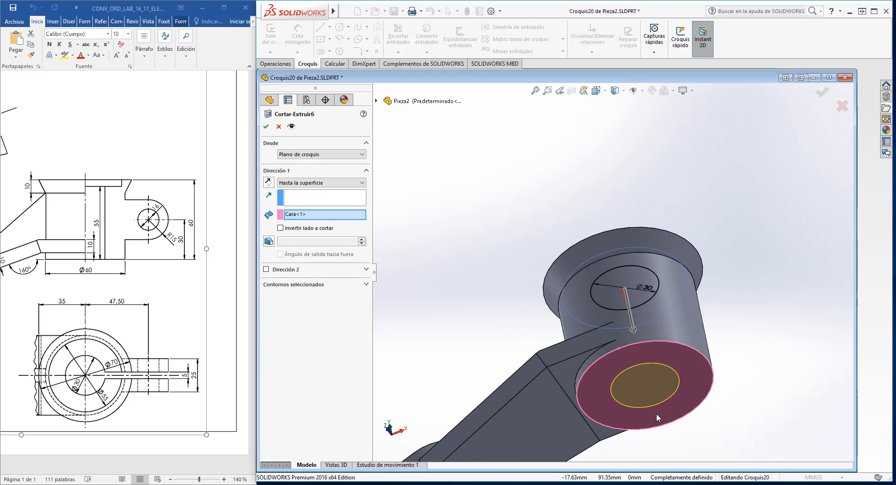
middle_drag(484, 286, 535, 443)
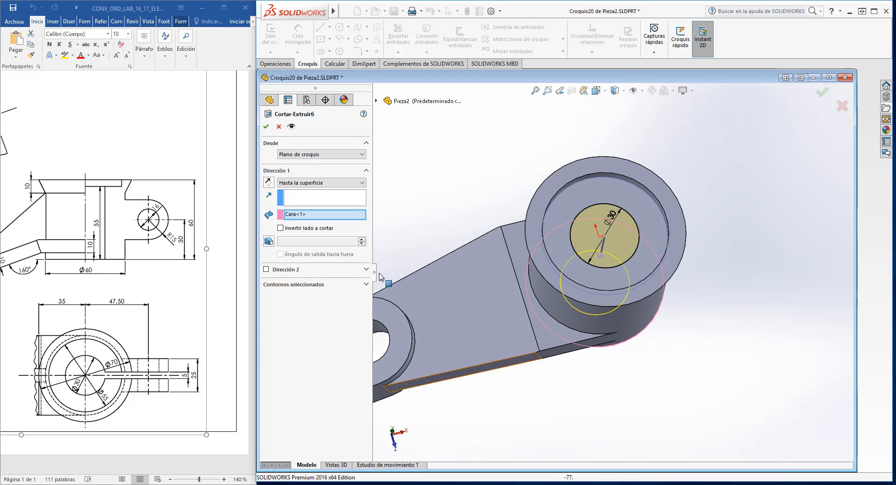
click(277, 125)
Roll the history forward past Saliente-Extruir8 and view the side lug's dimensions normal to its sketch.
middle_drag(606, 402, 567, 354)
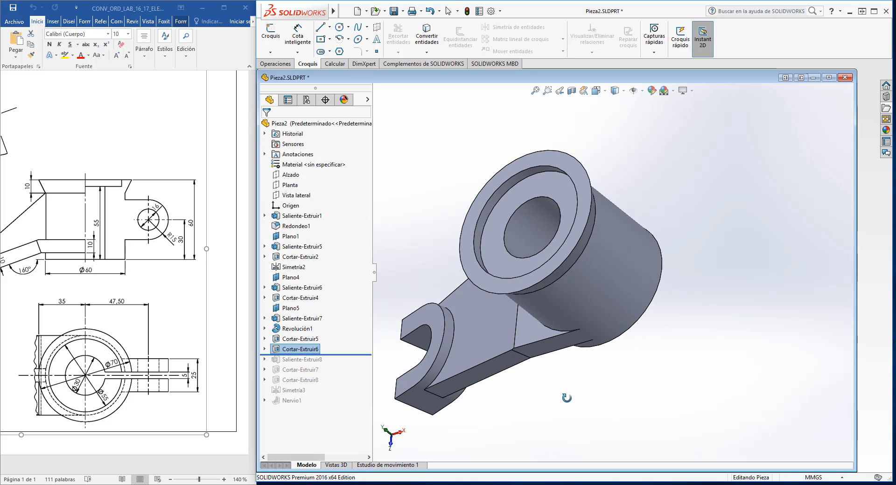
click(536, 90)
middle_drag(732, 365, 766, 345)
drag(349, 355, 350, 364)
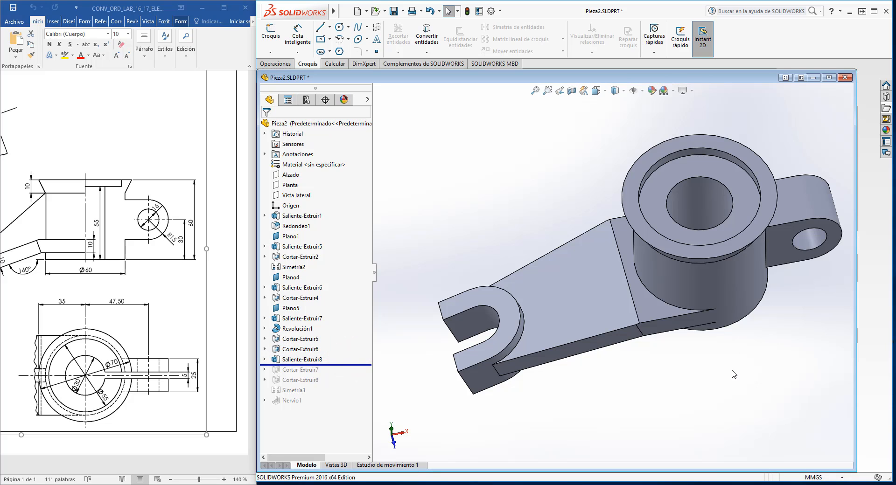
click(299, 360)
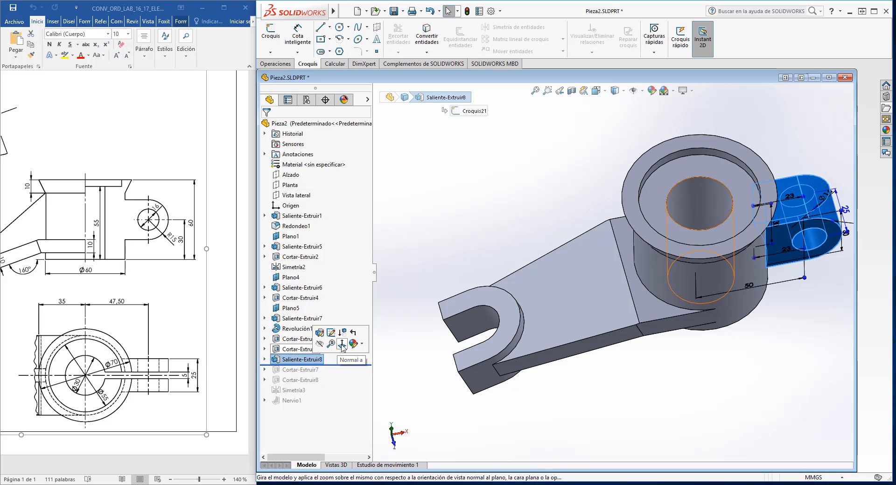
click(332, 333)
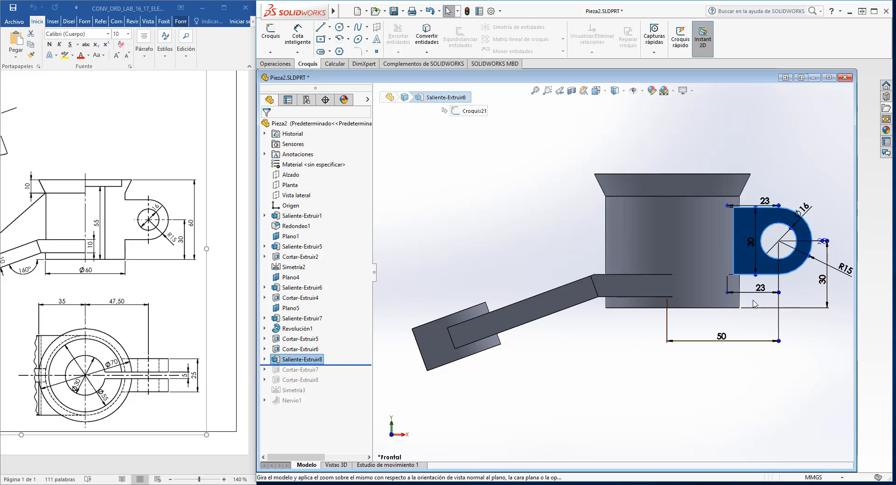
scroll(835, 241, down, 3)
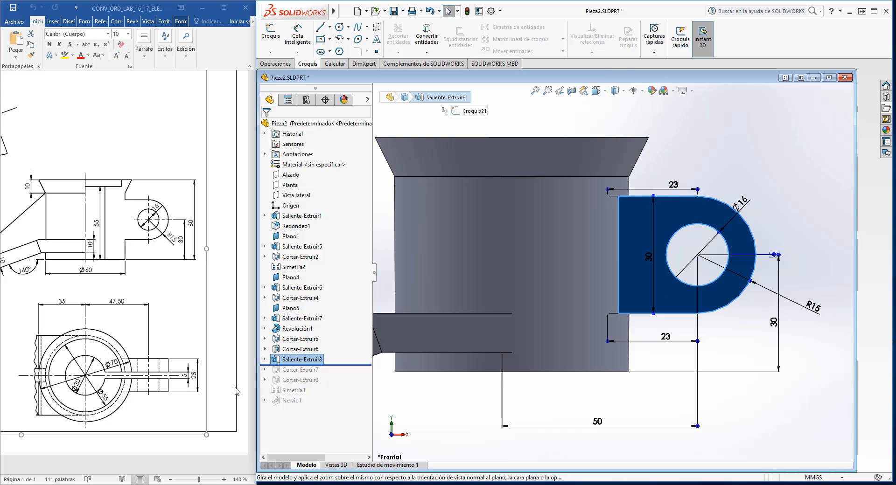
Open the sketch of Saliente-Extruir8 and compare the lug hole's centre position with the drawing's dimensions.
right_click(299, 364)
click(321, 262)
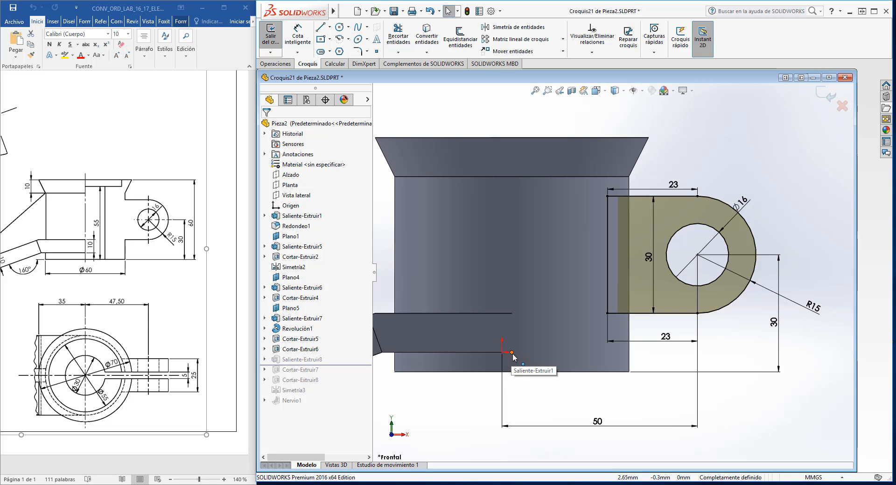
click(122, 303)
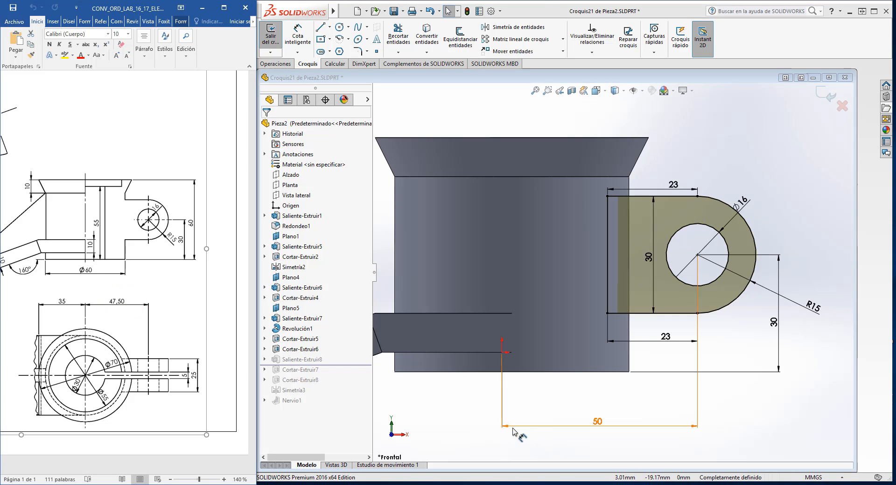
click(698, 256)
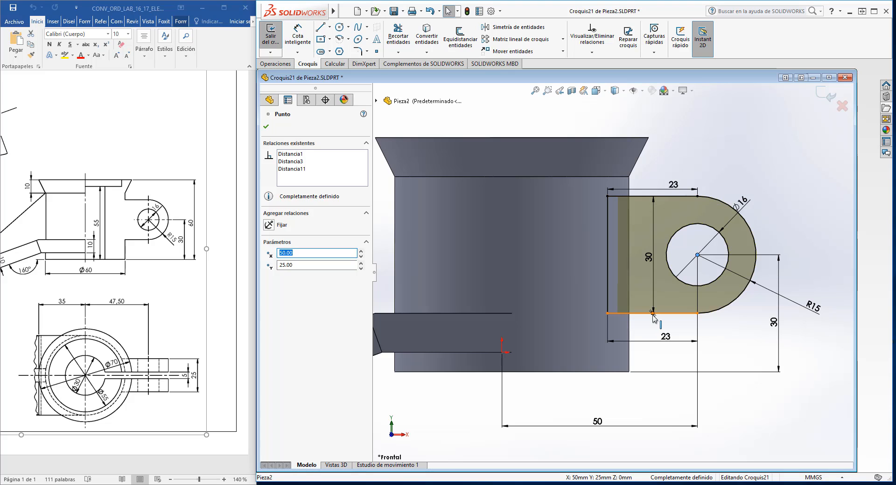
Examine from several angles how the lug profile overlaps the cylinder wall without reaching the central bore, and exit the sketch.
middle_drag(653, 319, 713, 215)
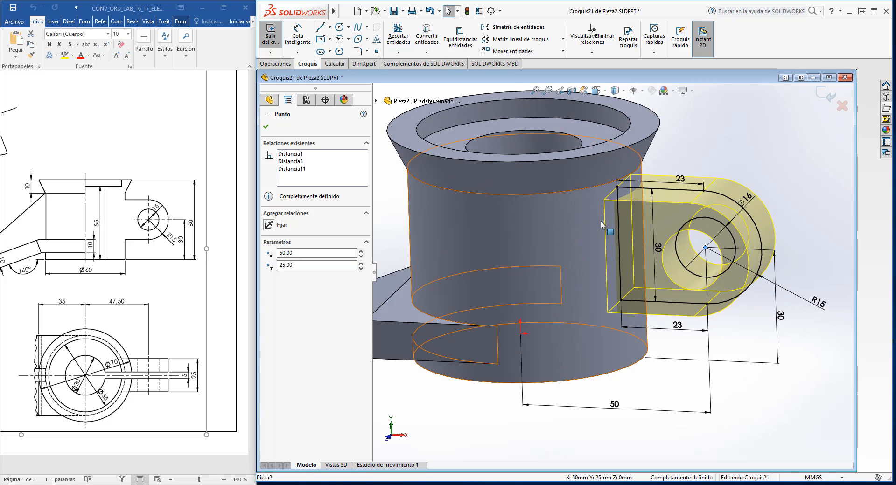
middle_drag(611, 271, 631, 302)
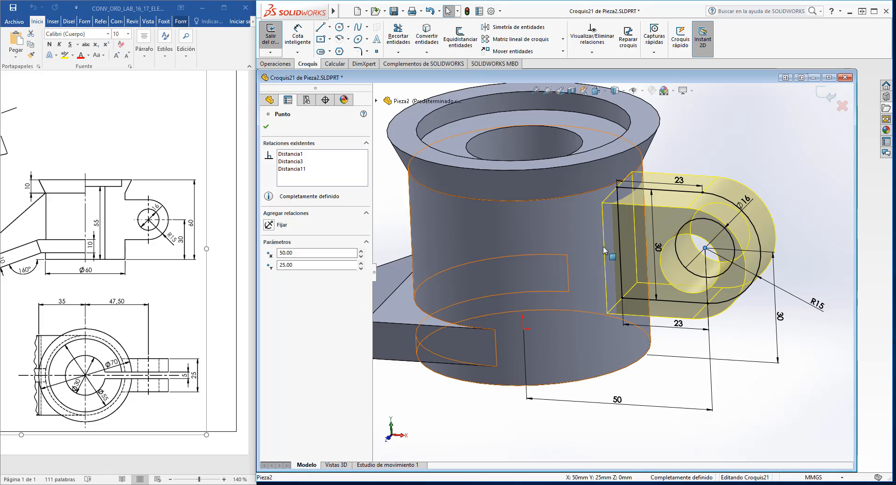
middle_drag(603, 246, 575, 184)
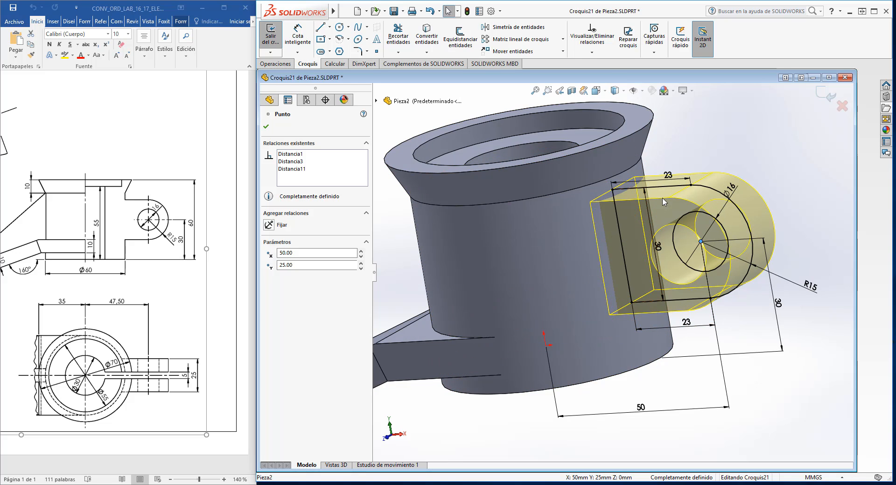
middle_drag(665, 201, 691, 250)
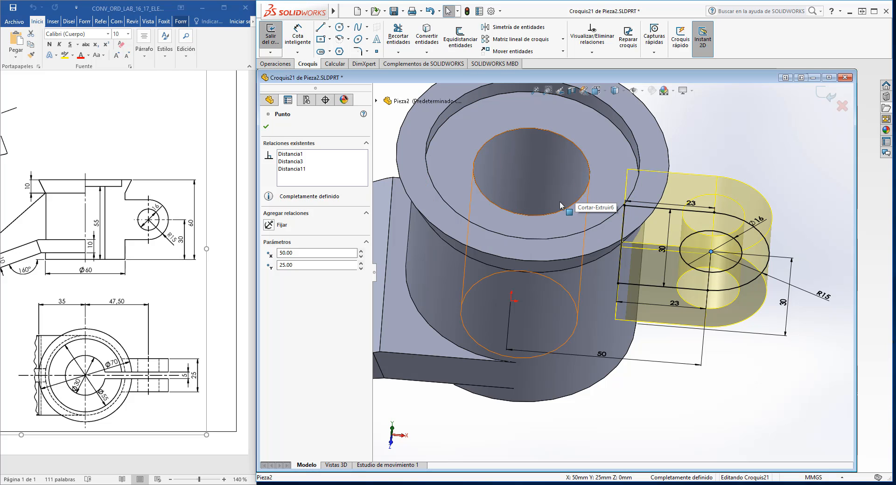
middle_drag(560, 202, 567, 265)
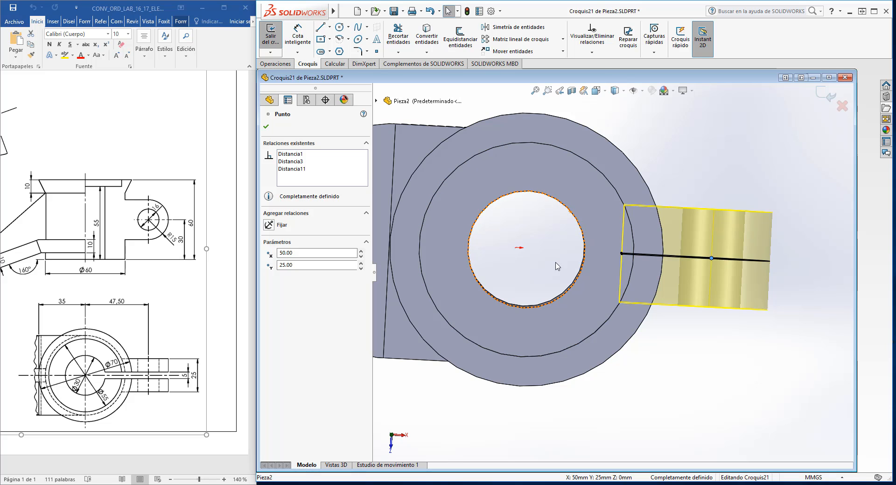
middle_drag(575, 359, 524, 69)
click(535, 91)
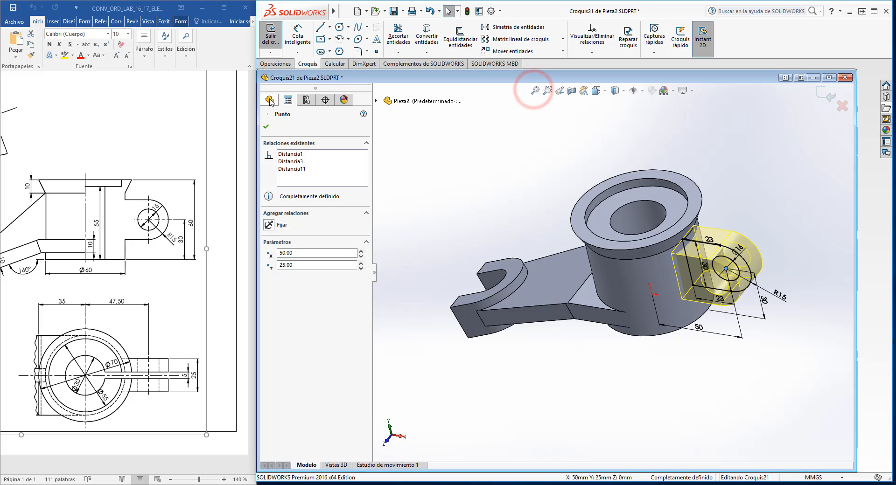
click(493, 191)
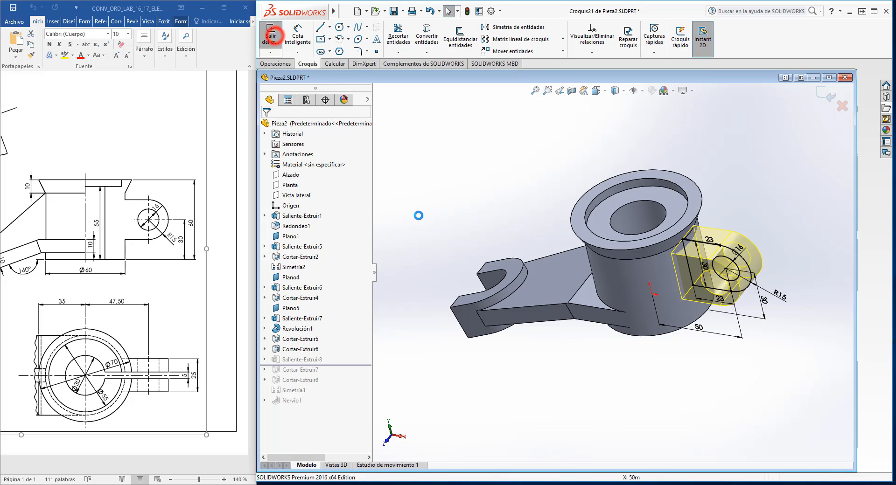
click(271, 35)
Review the end condition and depth of Saliente-Extruir8 against the lug width in the drawing's plan view, and cancel the edit.
mouse_move(732, 327)
middle_down()
mouse_move(751, 330)
mouse_move(744, 292)
mouse_move(756, 303)
mouse_move(741, 304)
middle_up()
right_click(286, 359)
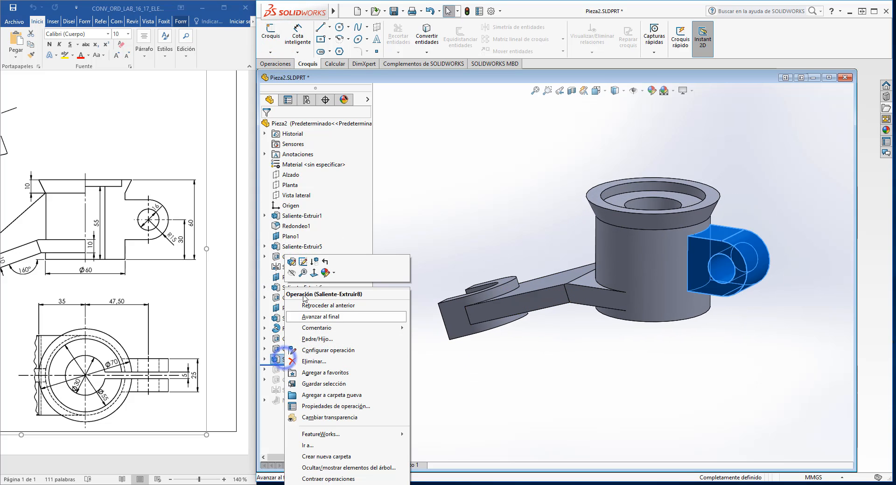
click(291, 261)
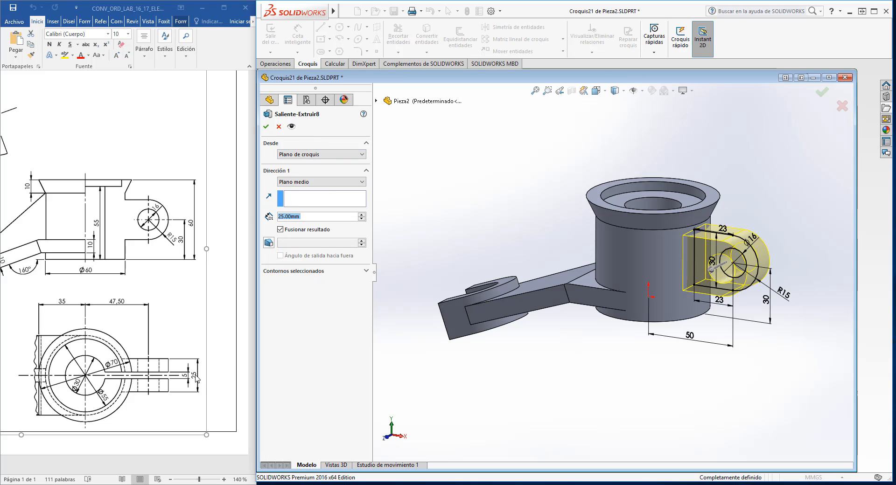
middle_drag(535, 388, 542, 417)
click(279, 127)
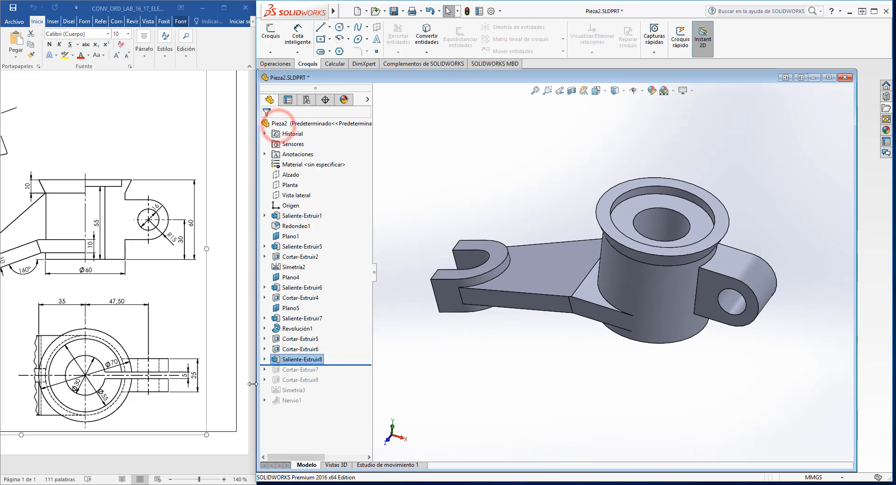
Roll the history forward past Cortar-Extruir7 and open the sketch of its slot through the lug.
drag(337, 365, 336, 375)
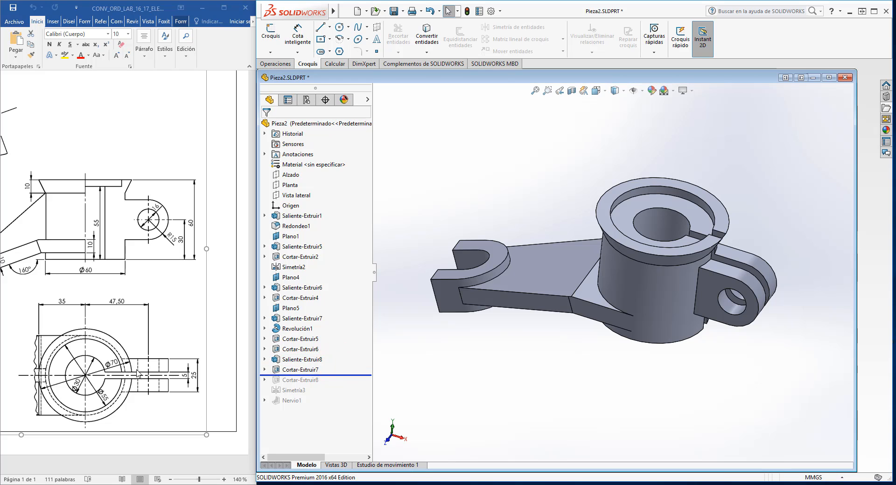
click(298, 360)
click(321, 348)
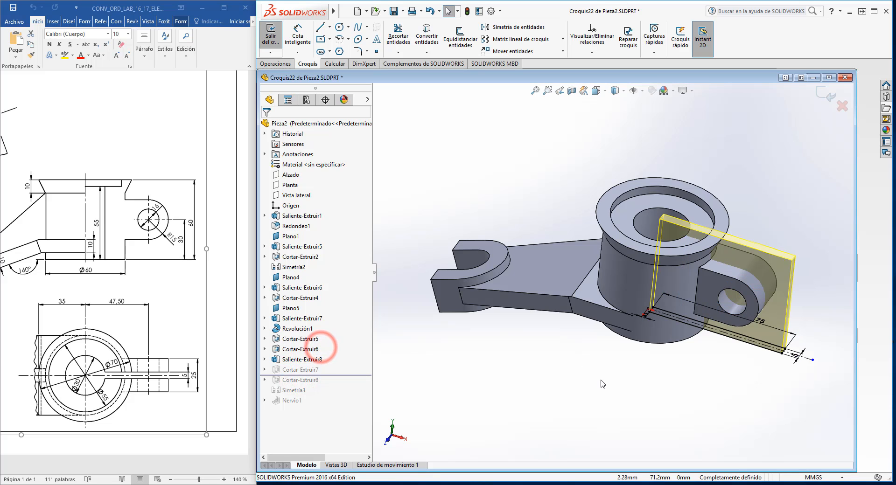
middle_drag(602, 385, 609, 406)
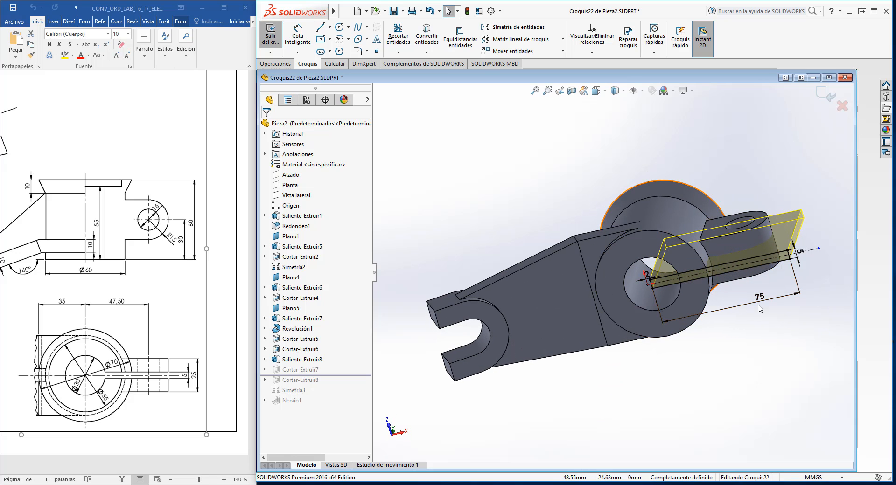
scroll(731, 333, down, 4)
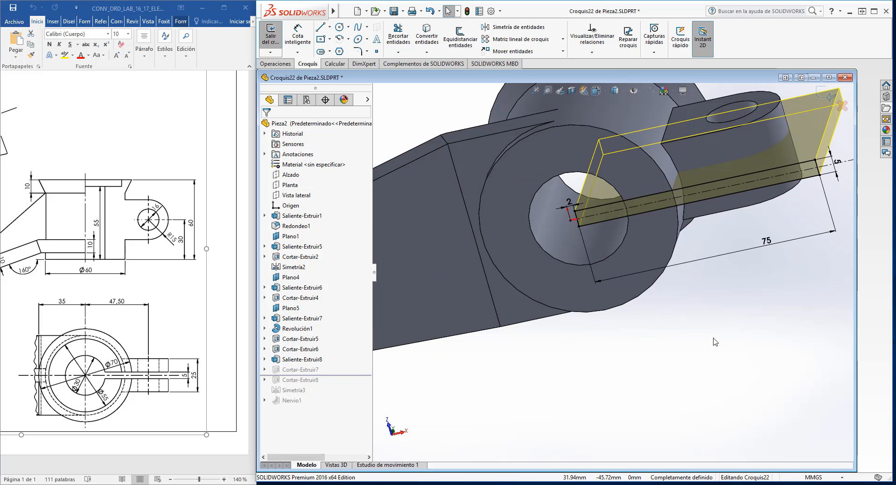
Examine the slot's rectangular sketch from above and below, from the central bore out past the end of the lug.
middle_drag(590, 192, 588, 426)
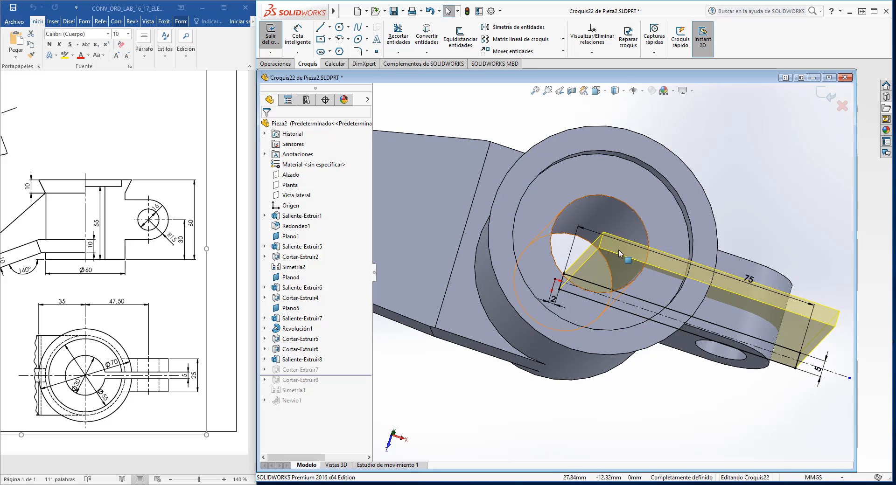
middle_drag(619, 253, 609, 322)
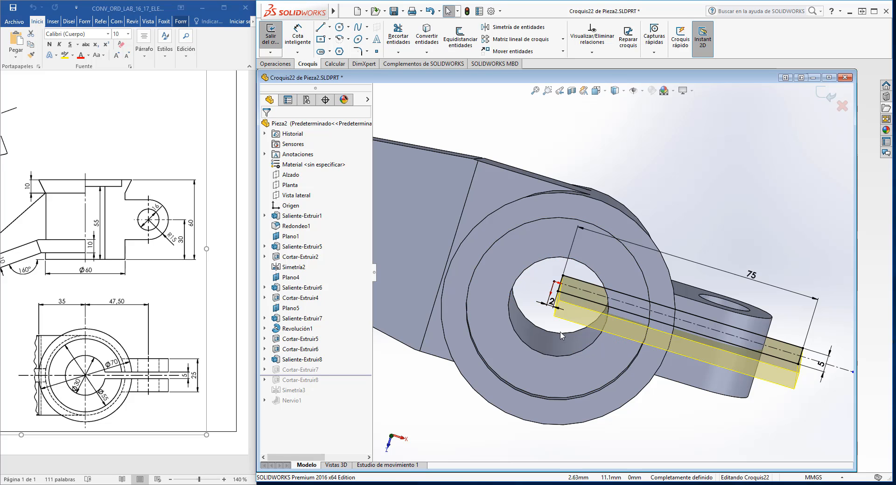
middle_drag(640, 390, 640, 258)
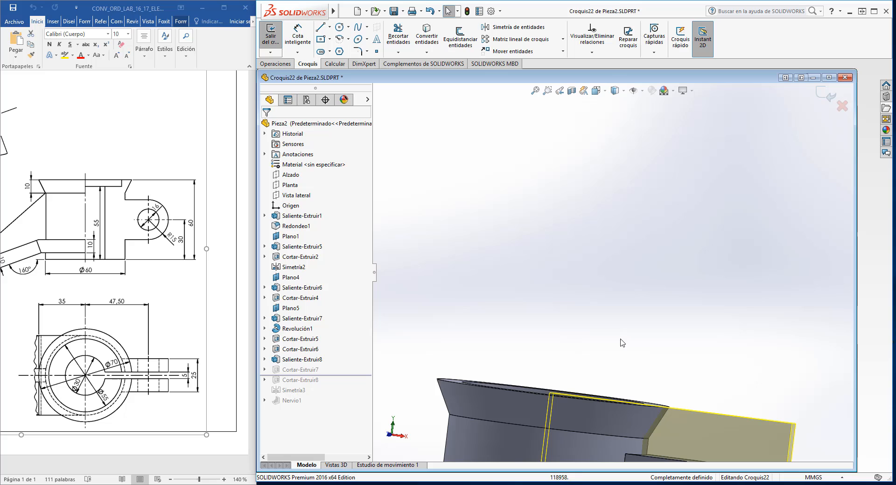
click(534, 90)
middle_drag(579, 267, 546, 161)
scroll(696, 231, down, 3)
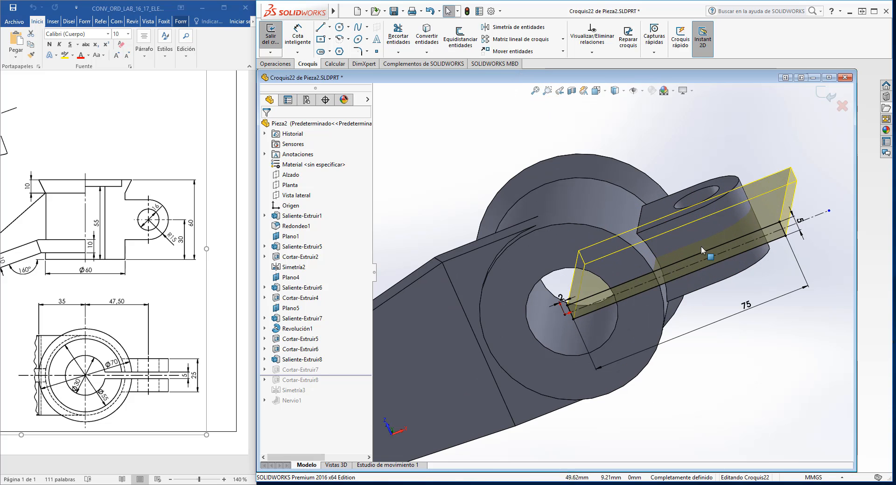
scroll(771, 240, down, 3)
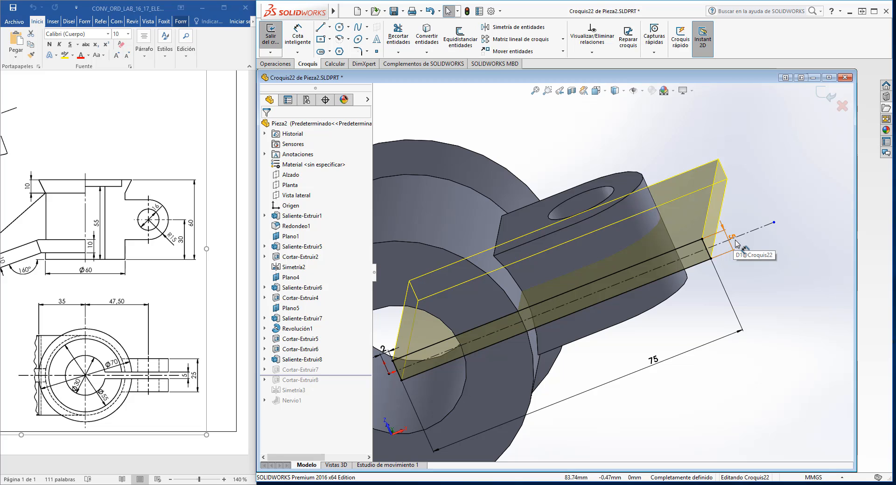
Compare the slot sketch's width with the drawing's plan view, inspect its start near the bore centre, and exit the sketch.
click(186, 379)
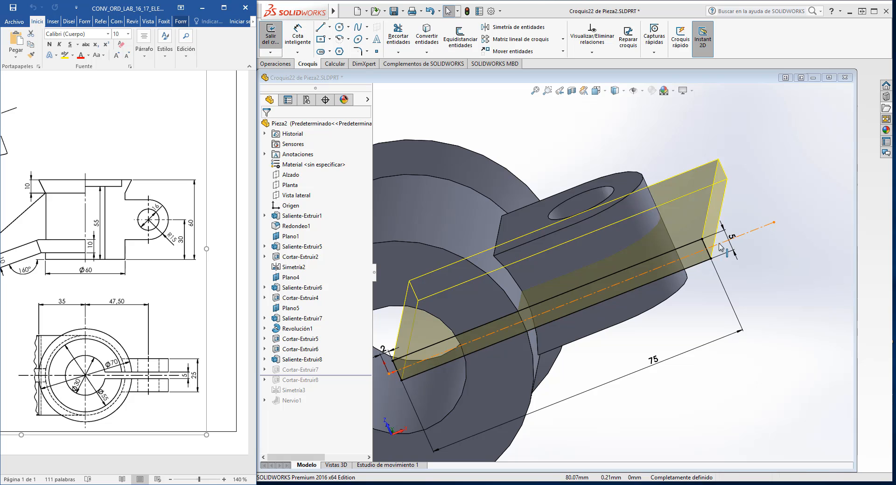
scroll(391, 371, up, 2)
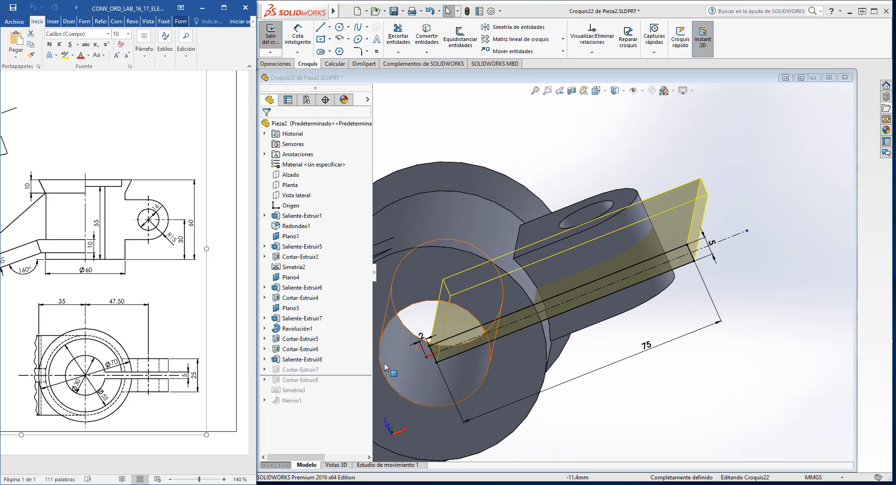
scroll(446, 345, down, 2)
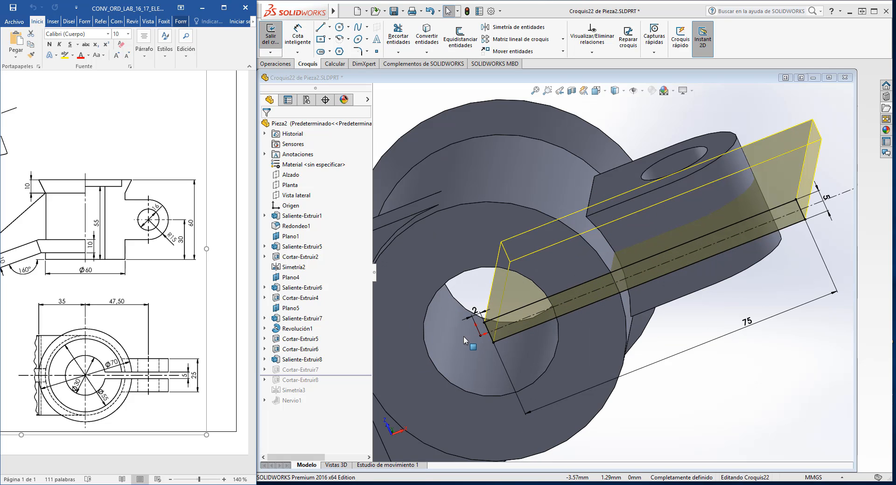
middle_drag(464, 338, 443, 342)
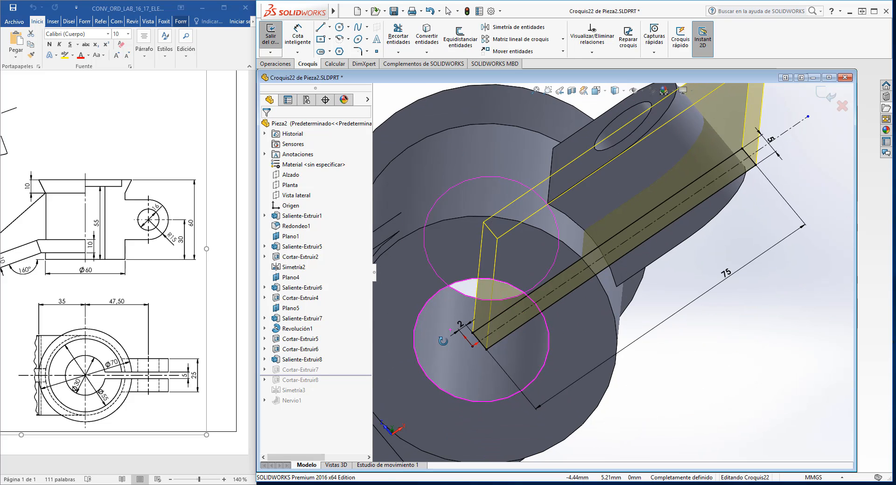
click(272, 46)
Review the end condition and target face of Cortar-Extruir7 on the cylinder's upper rim, and cancel the edit.
right_click(301, 370)
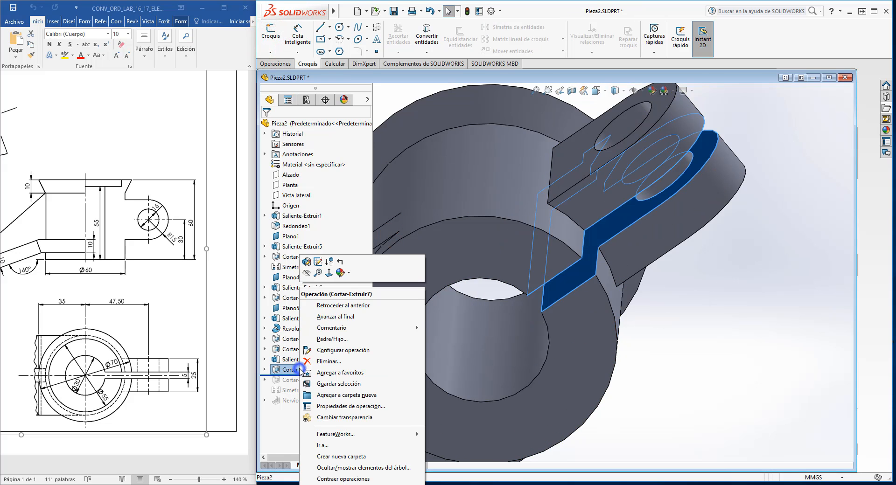
click(307, 265)
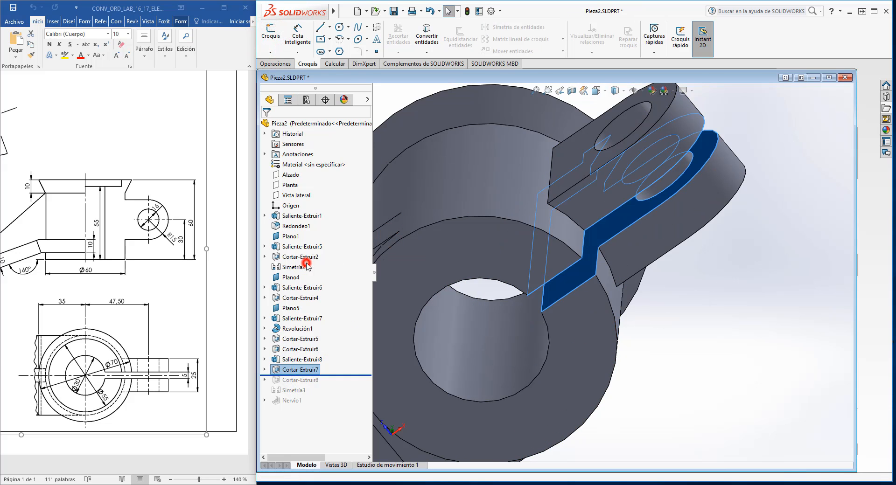
middle_drag(458, 271, 465, 336)
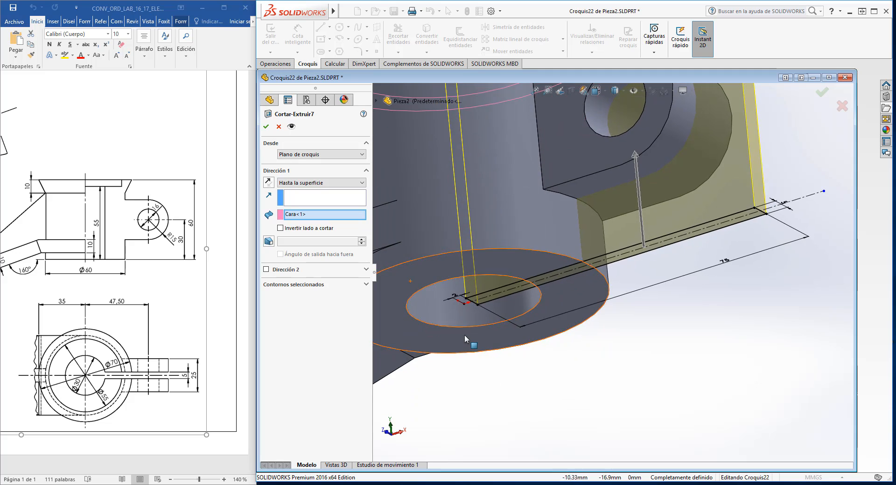
scroll(465, 336, up, 5)
middle_drag(506, 275, 516, 414)
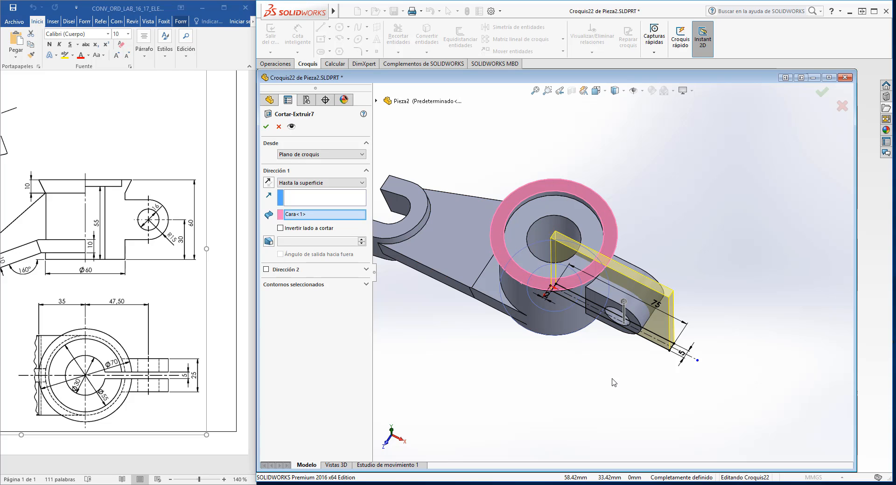
click(279, 126)
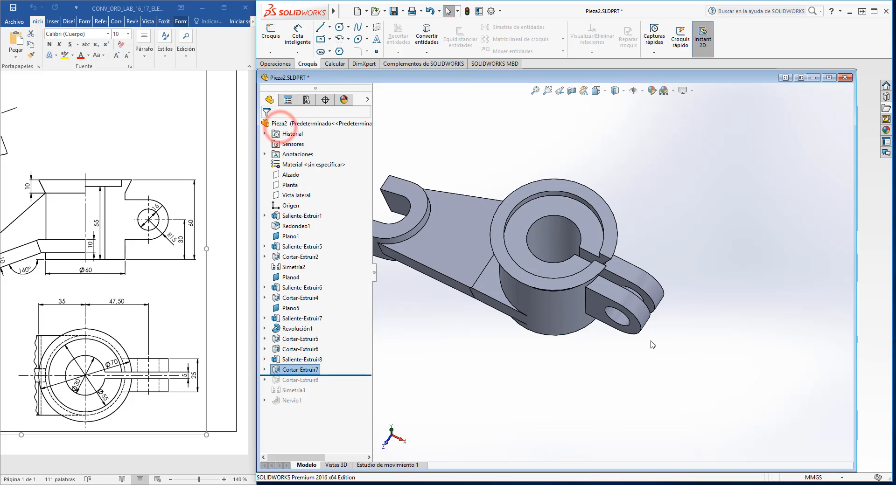
Roll the history forward past Cortar-Extruir8 and turn the model to show its hole in the fork arm.
scroll(584, 267, down, 5)
middle_drag(580, 327, 609, 243)
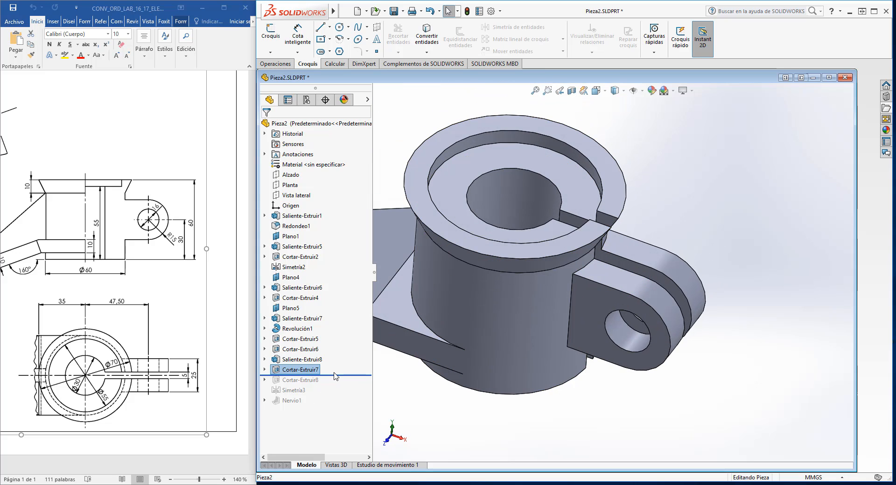
drag(339, 376, 339, 386)
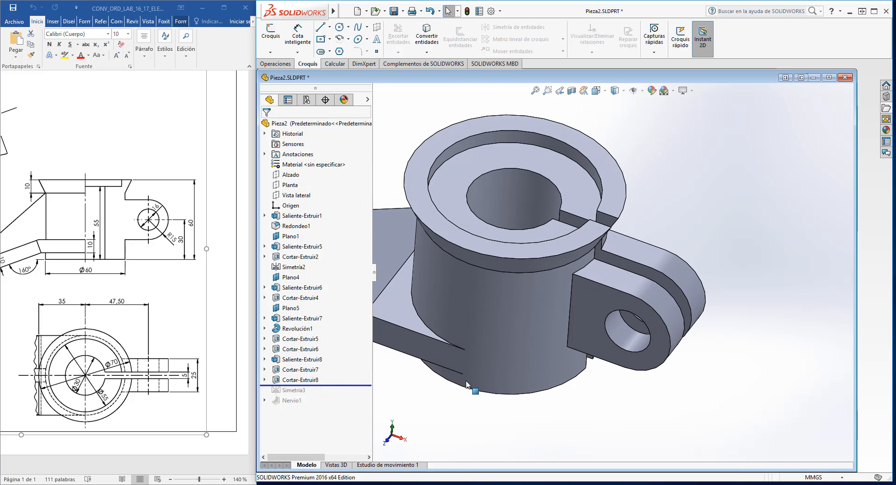
scroll(461, 384, up, 4)
middle_drag(474, 391, 517, 338)
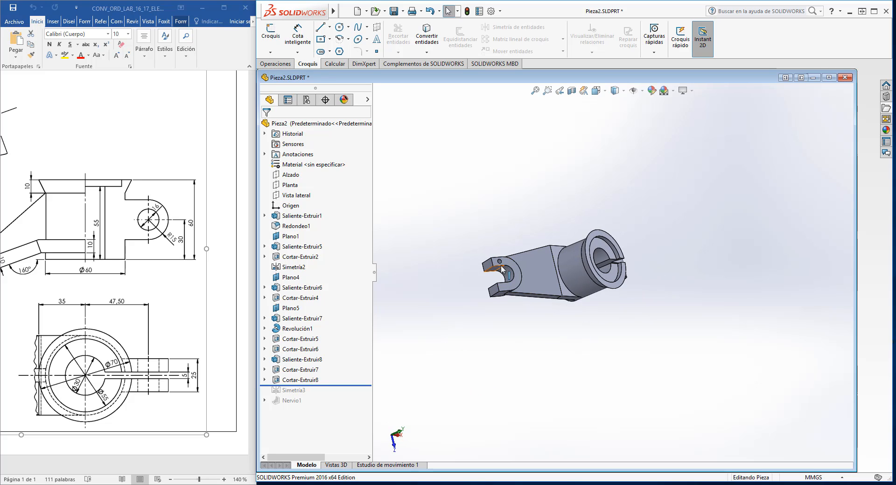
Open the sketch of Cortar-Extruir8, compare the hole's diameter and position with Vista AA in the drawing, and exit the sketch.
right_click(307, 384)
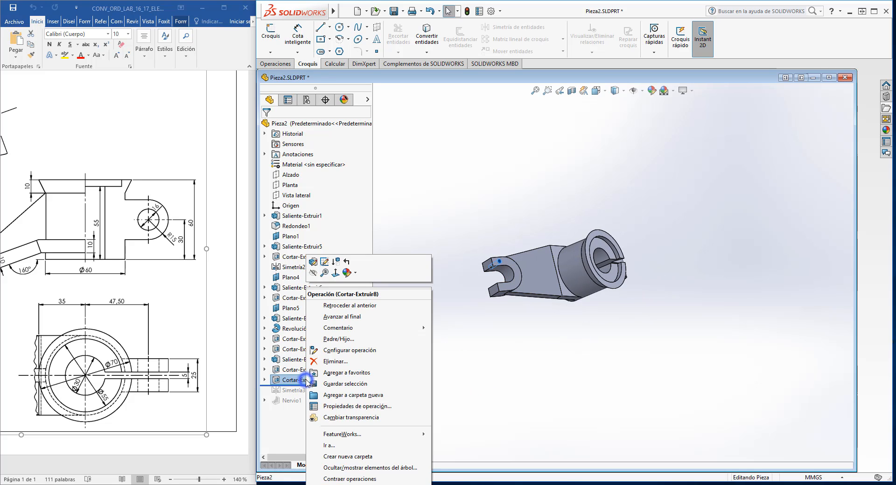
click(321, 261)
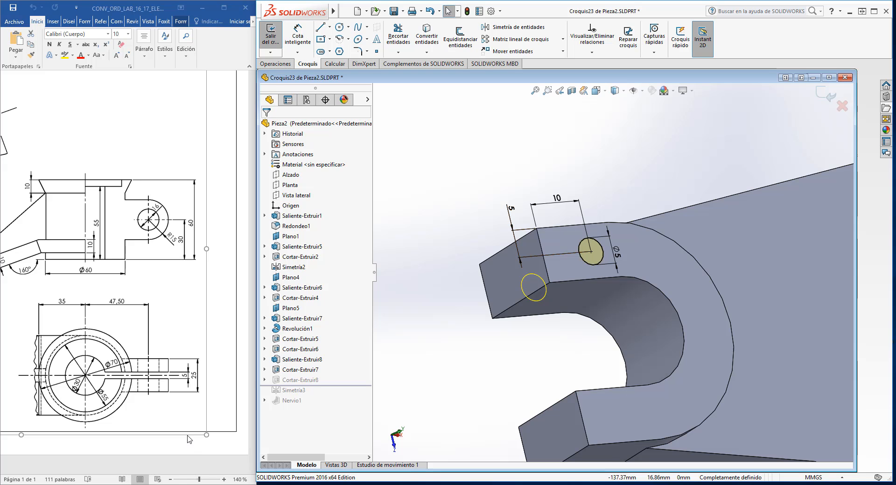
click(118, 319)
drag(120, 470, 48, 473)
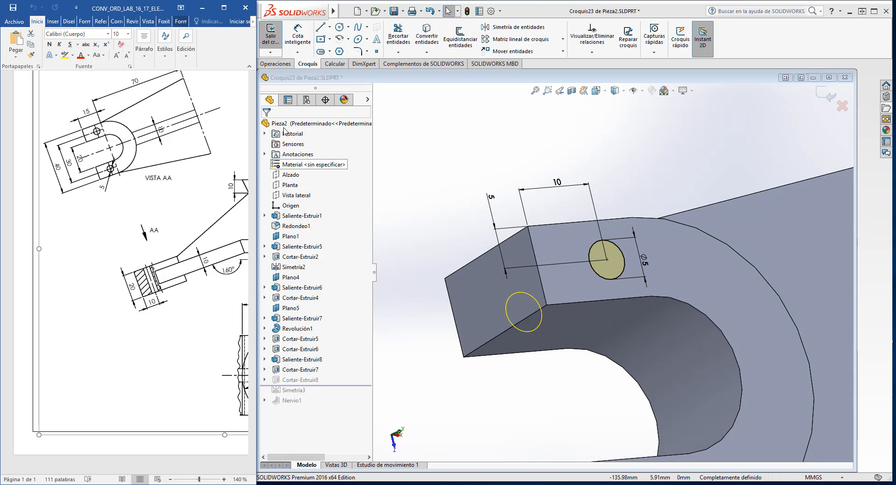
click(270, 35)
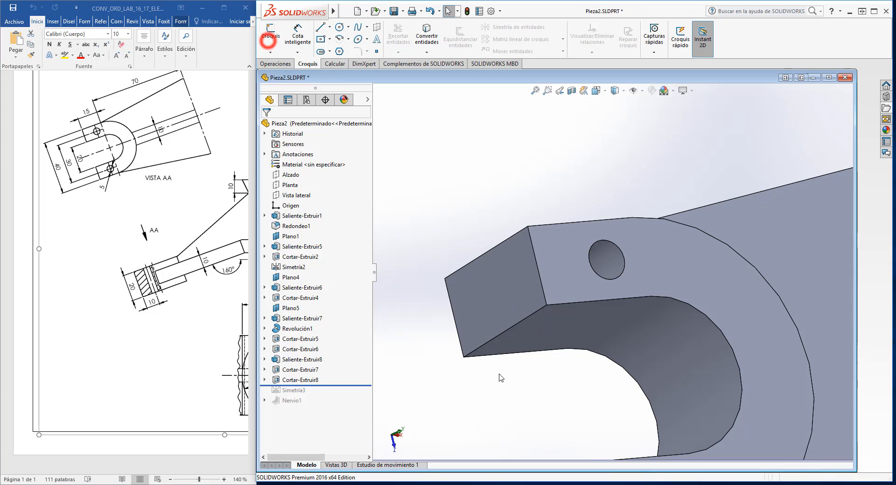
Review the end condition and target face of the Cortar-Extruir8 hole, and close the feature without changes.
right_click(306, 381)
click(312, 262)
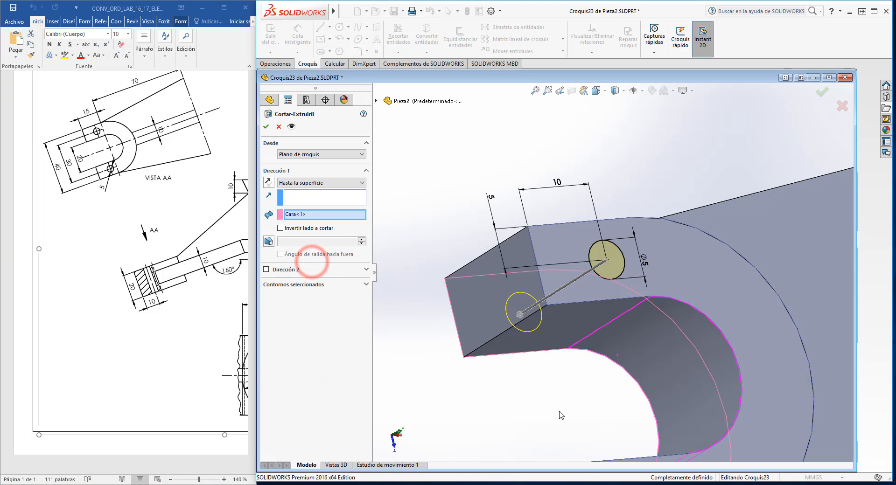
middle_drag(562, 416, 537, 383)
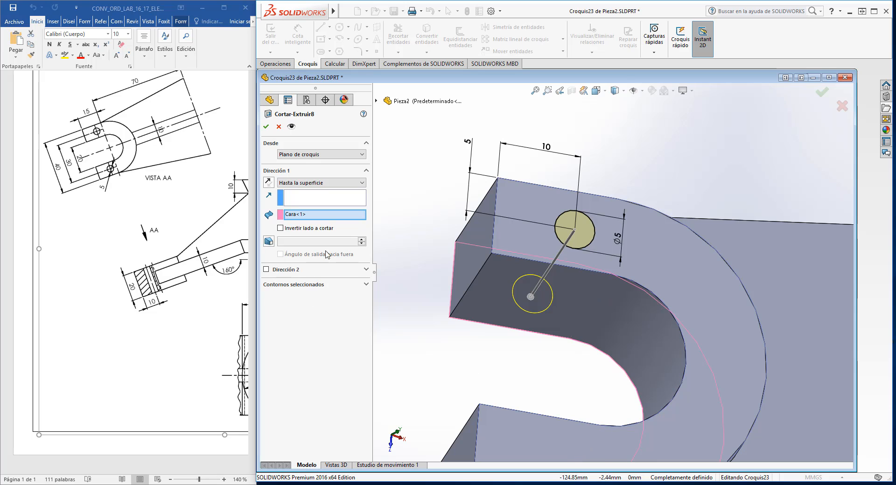
click(266, 127)
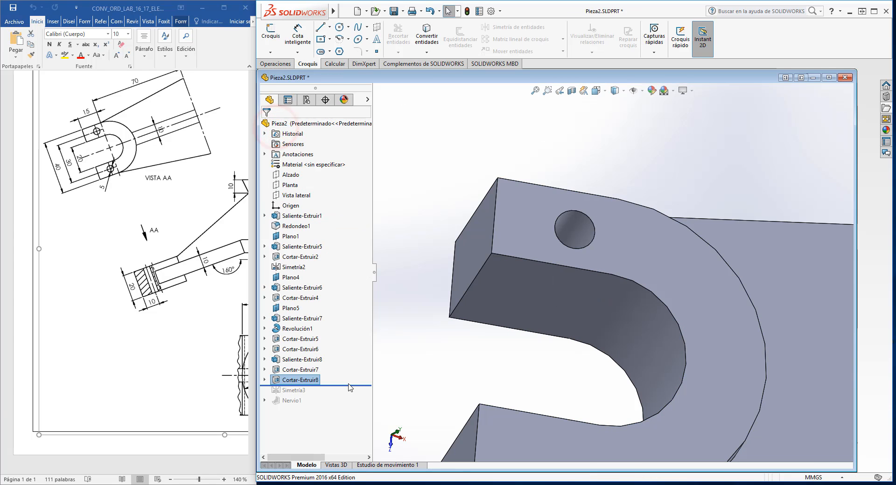
Roll the history forward past Simetría3 and view the holes in both fork arms.
drag(349, 386, 348, 395)
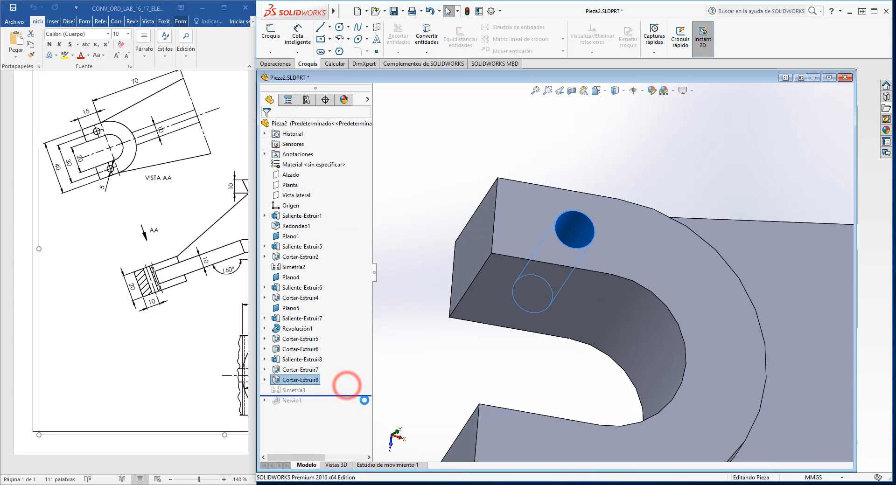
scroll(470, 393, up, 3)
middle_drag(471, 393, 559, 357)
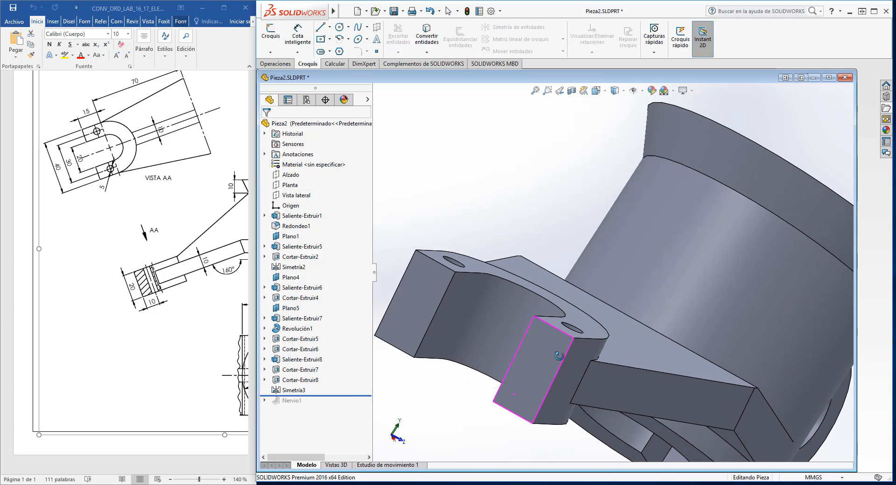
Review the mirror plane and mirrored feature of Simetría3 on the fork, and cancel the edit.
right_click(290, 390)
click(307, 262)
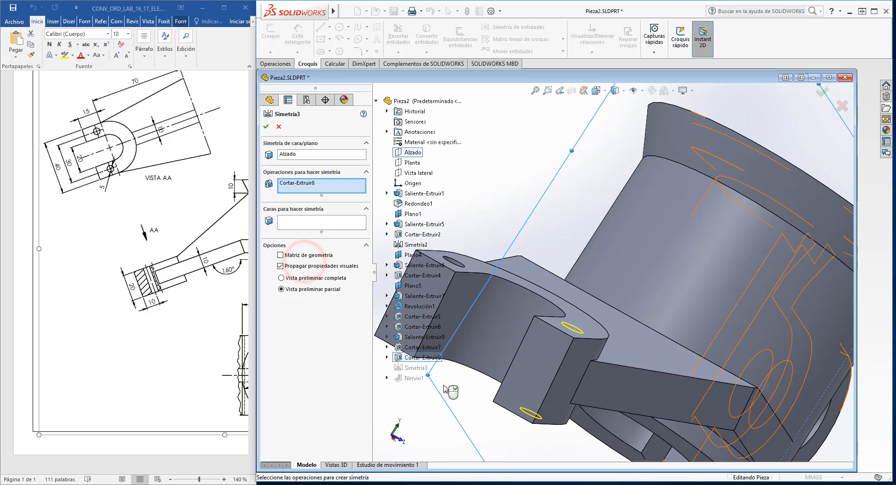
scroll(503, 290, up, 3)
middle_drag(503, 289, 480, 396)
click(278, 127)
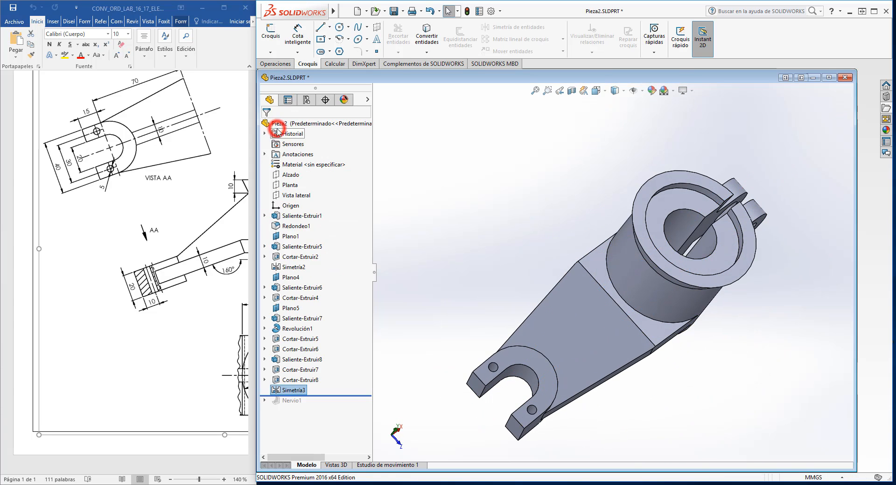
Roll the history forward past Nervio1 and open its sketch to view the rib line between the fork and the cylinder's rim.
drag(336, 396, 336, 406)
click(296, 400)
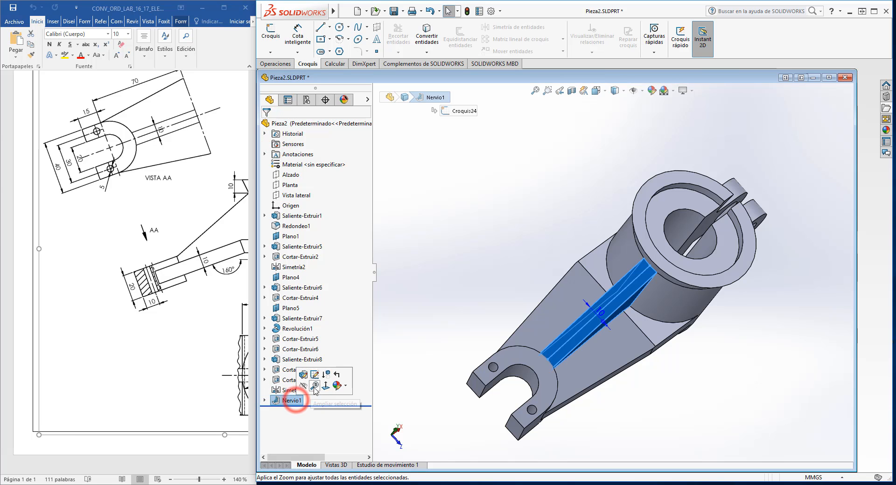
click(314, 375)
mouse_move(628, 334)
middle_down()
mouse_move(621, 331)
mouse_move(621, 385)
middle_up()
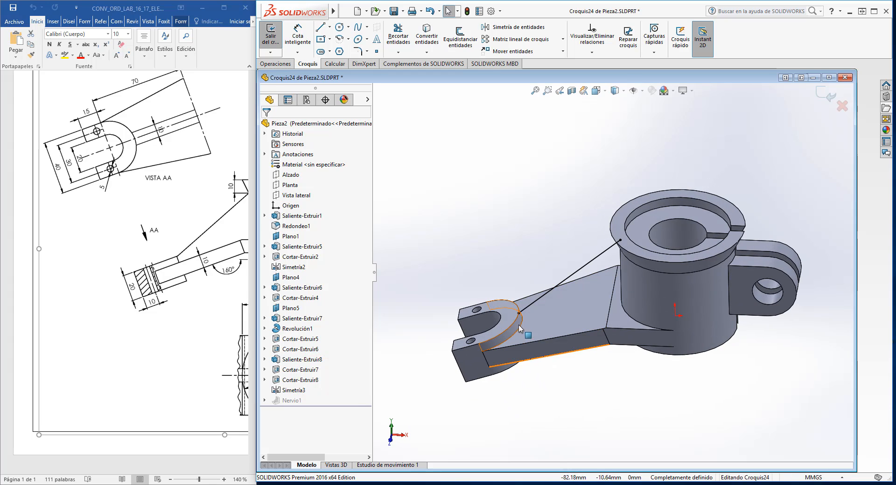
right_click(297, 400)
click(584, 397)
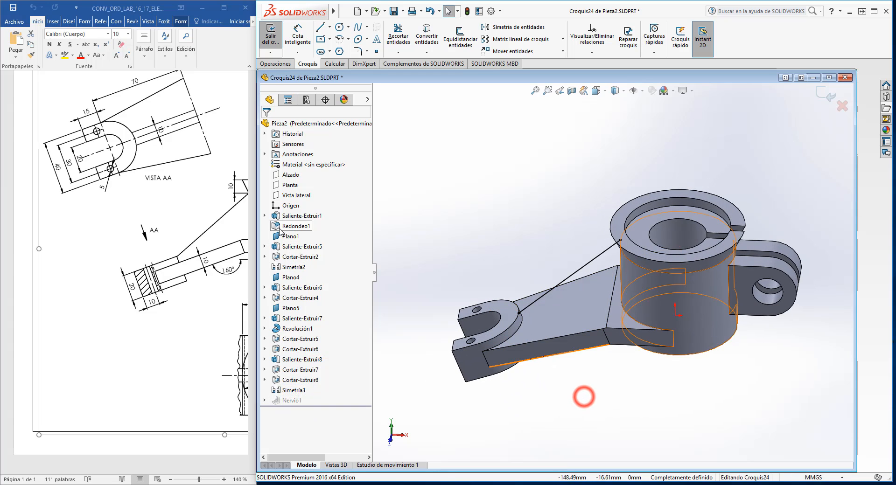
View the rib sketch square to the Alzado plane, and exit the sketch.
right_click(289, 175)
click(335, 169)
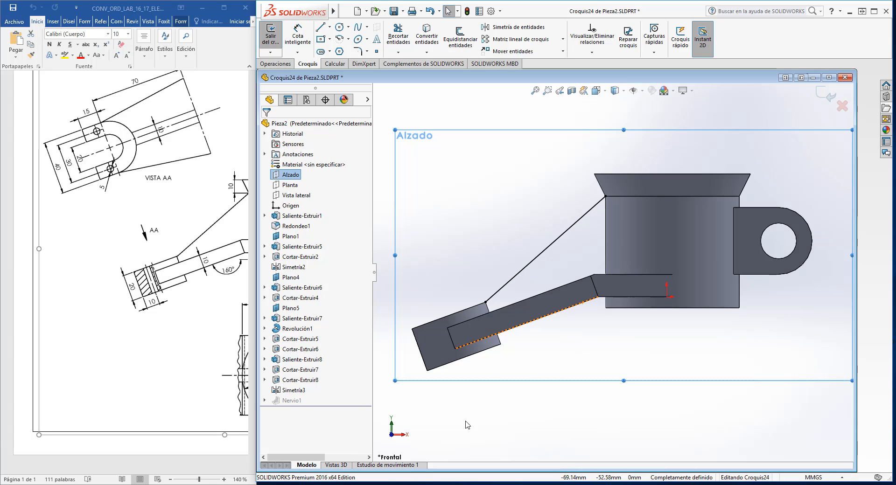
click(269, 37)
Review Nervio1's thickness and direction settings against the exercise drawing, cancel the edit, and view the completed bracket from an angle.
right_click(286, 400)
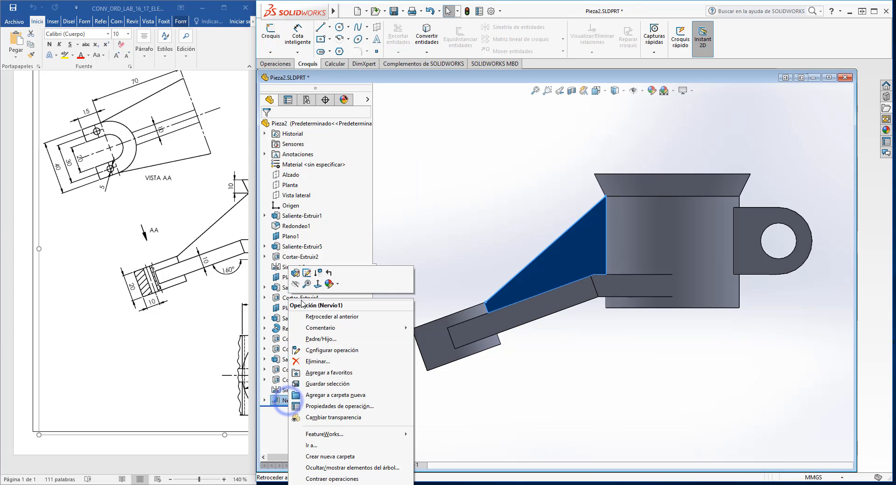
click(296, 273)
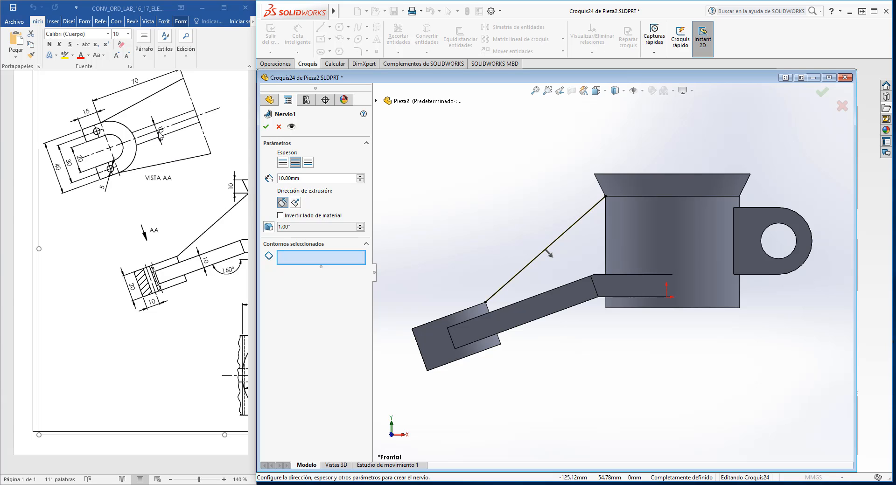
click(159, 132)
click(279, 128)
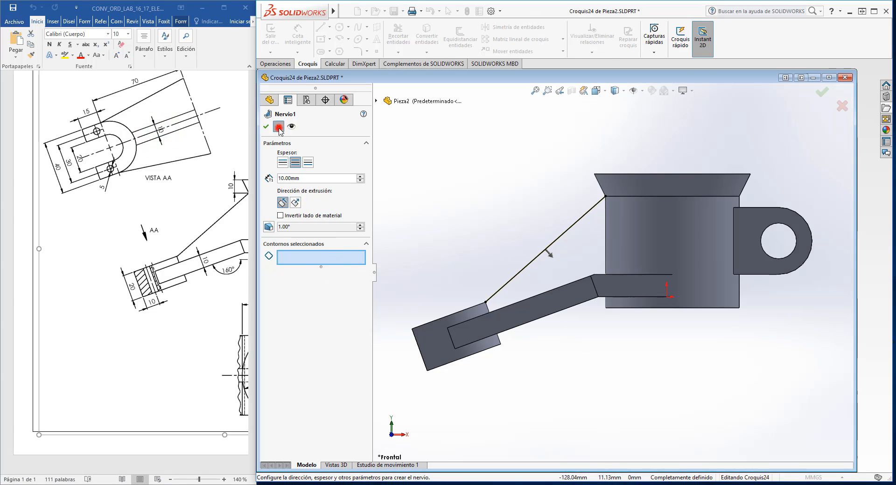
middle_drag(533, 340, 607, 405)
scroll(605, 396, up, 2)
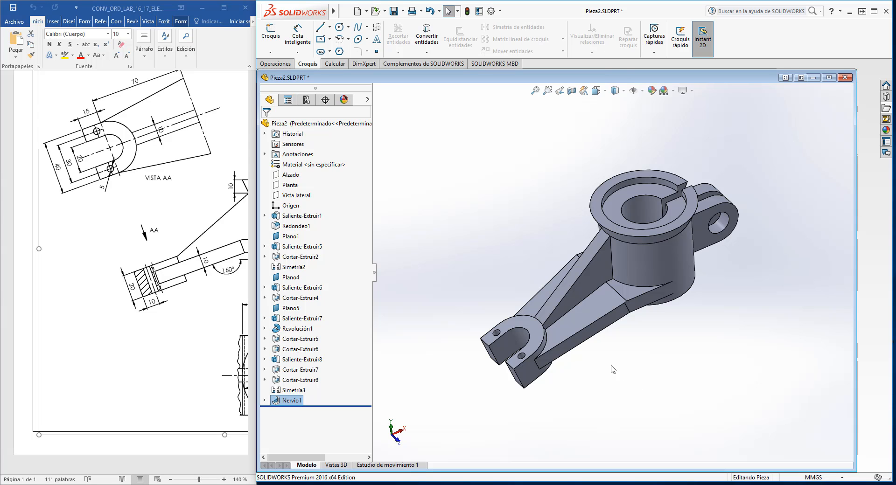
scroll(613, 369, down, 2)
middle_drag(616, 356, 597, 353)
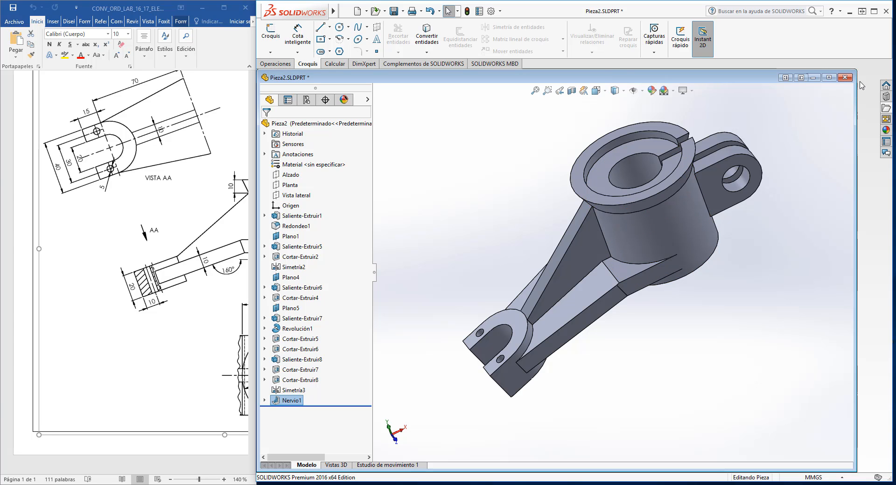
Close the bracket part and create a new part document.
click(846, 78)
click(401, 255)
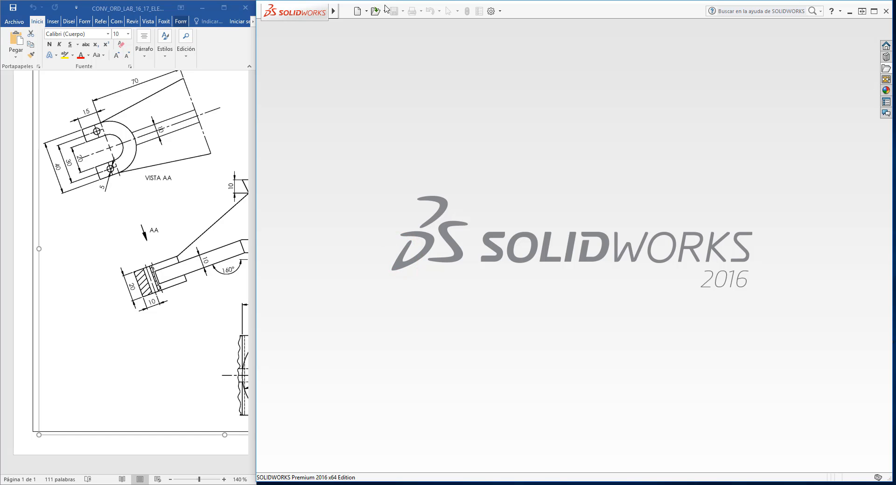
click(357, 12)
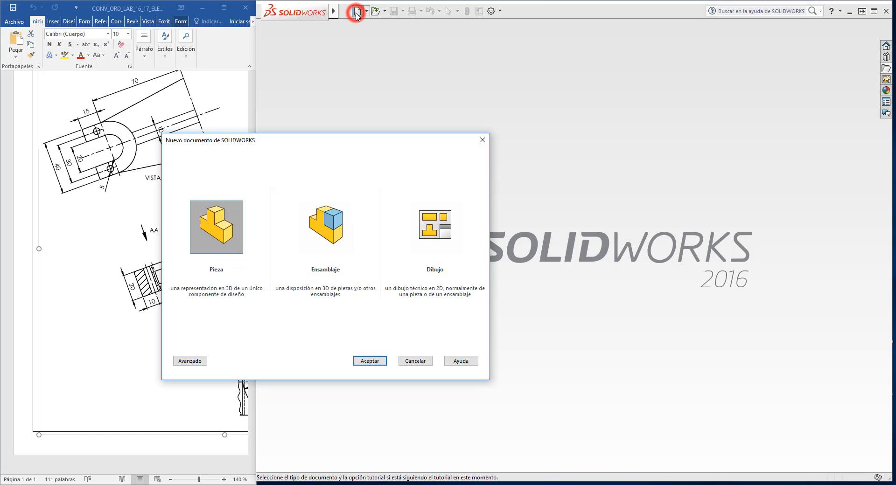
click(366, 361)
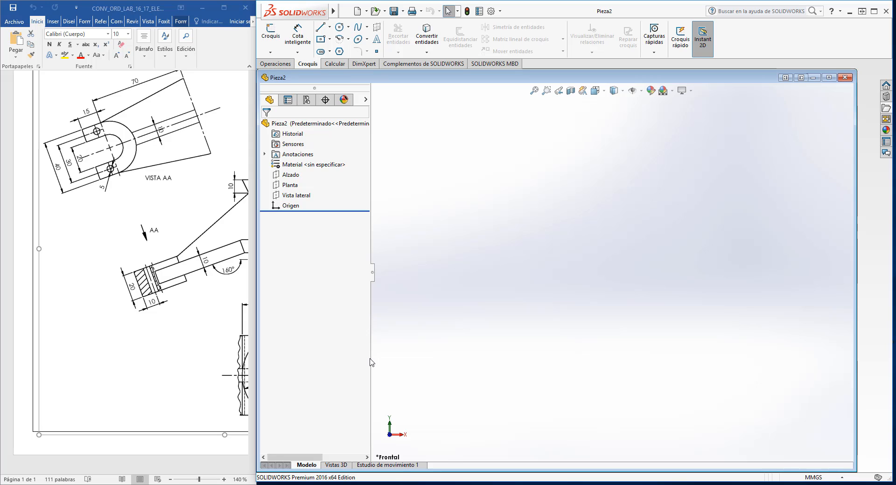
With the drawing's cylinder views in sight, start a sketch on the Alzado plane and draw a vertical construction line through the origin.
click(168, 466)
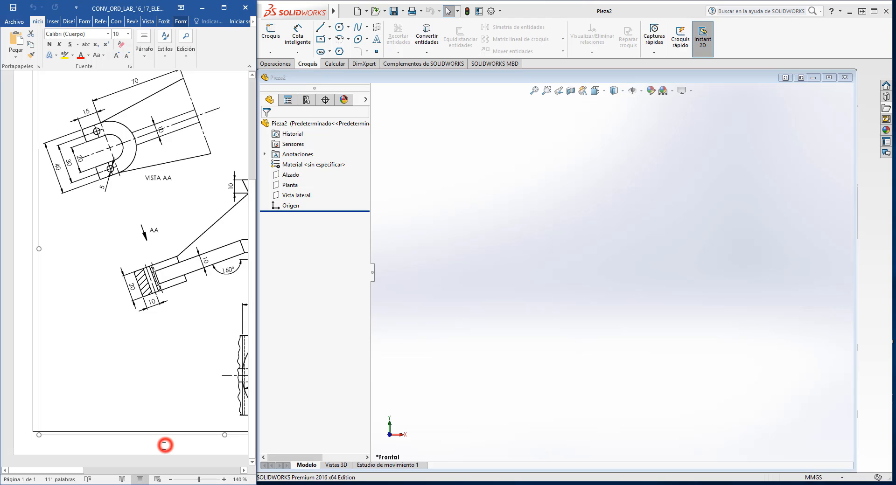
drag(74, 470, 130, 481)
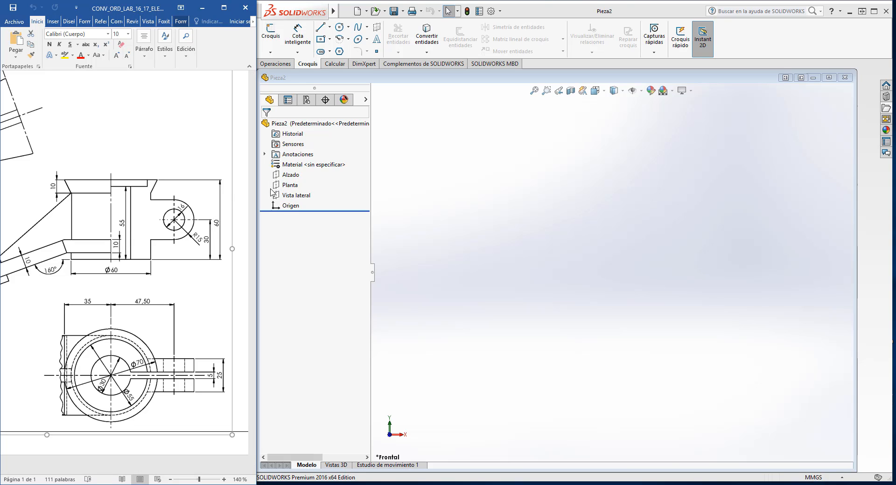
click(291, 176)
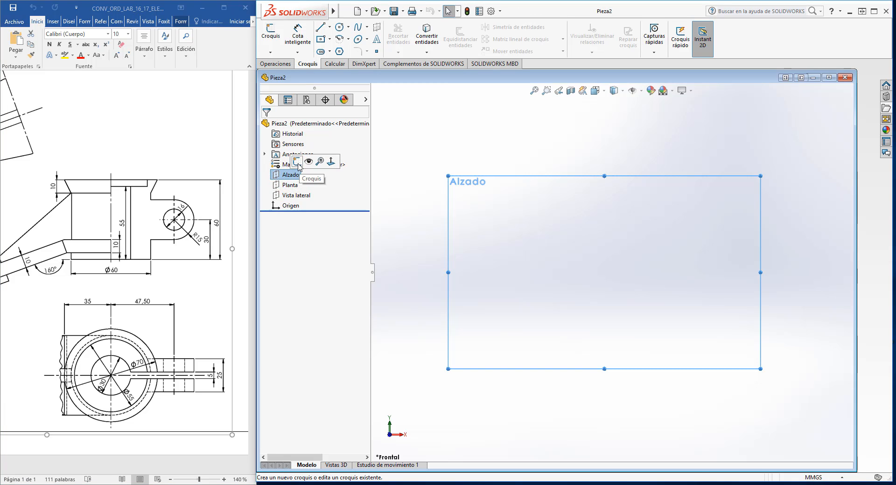
click(298, 163)
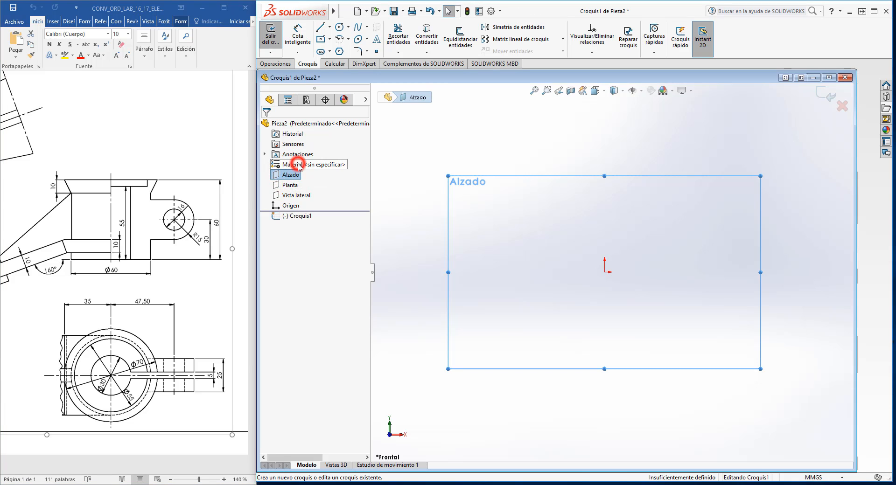
click(329, 27)
click(337, 50)
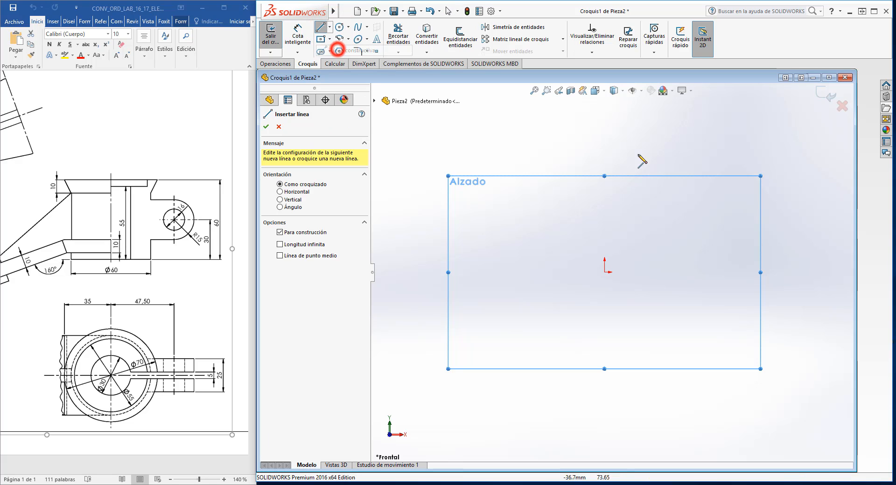
click(606, 140)
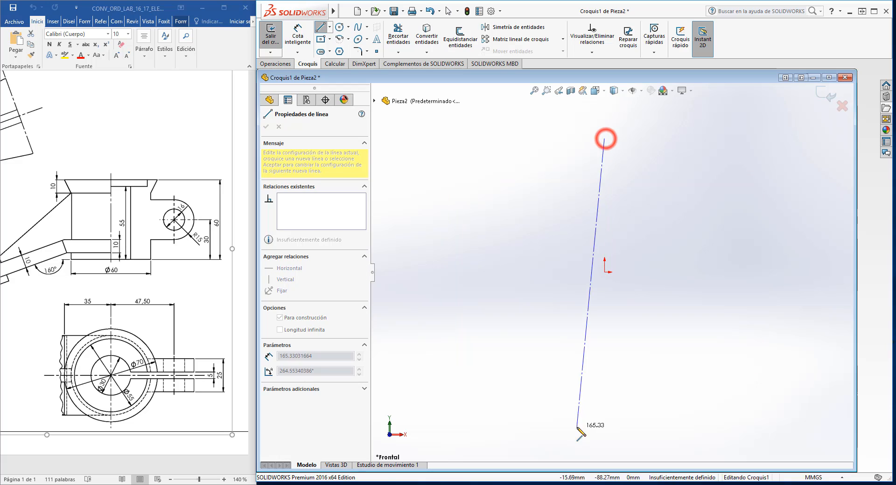
click(605, 388)
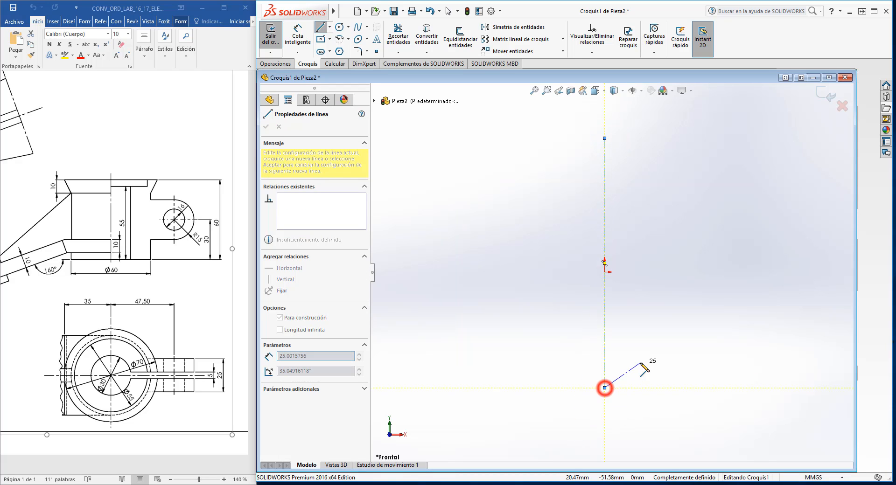
right_click(638, 360)
click(642, 368)
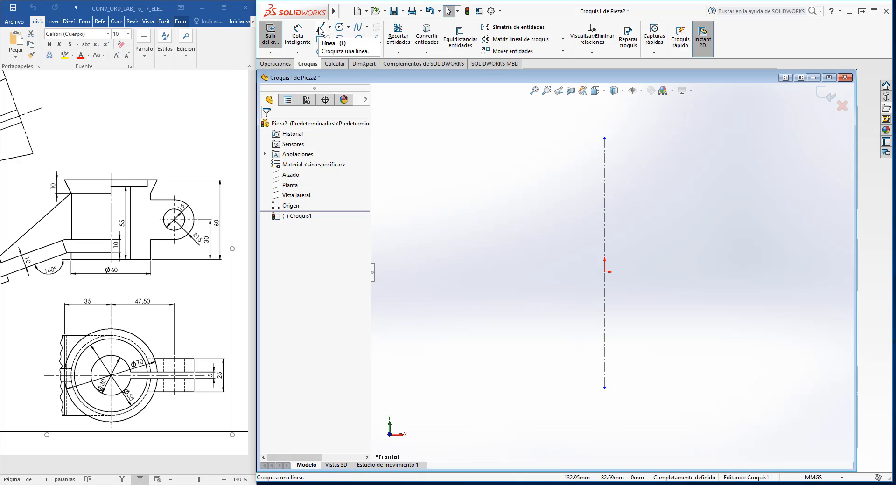
Sketch a closed profile beside the construction line, with an inner edge about 71 mm long, a 45° outward flare and a stepped inner top corner.
click(320, 29)
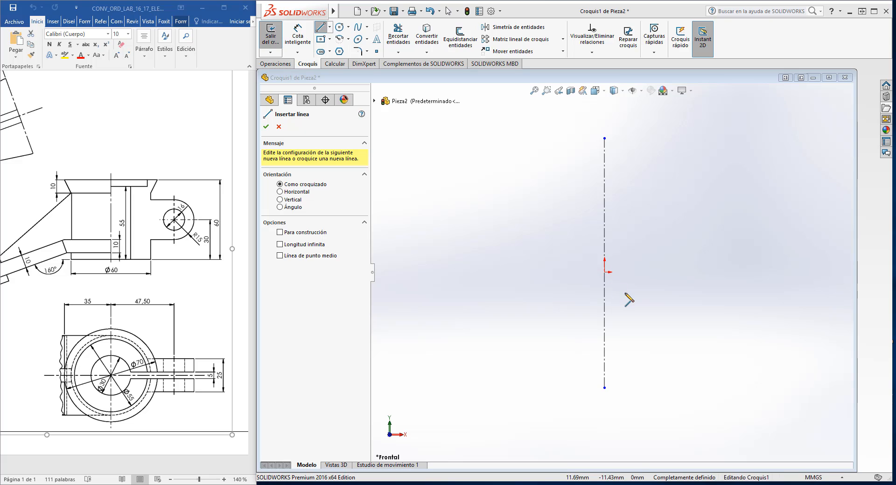
click(131, 261)
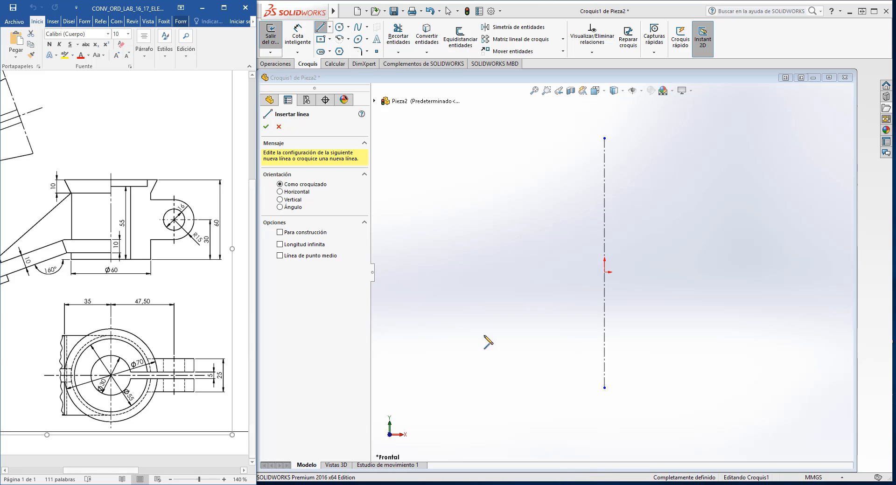
click(633, 291)
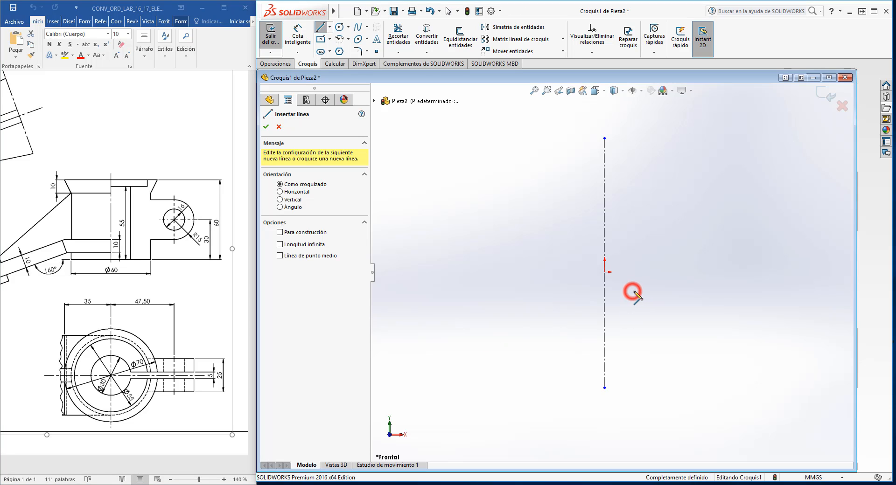
click(669, 291)
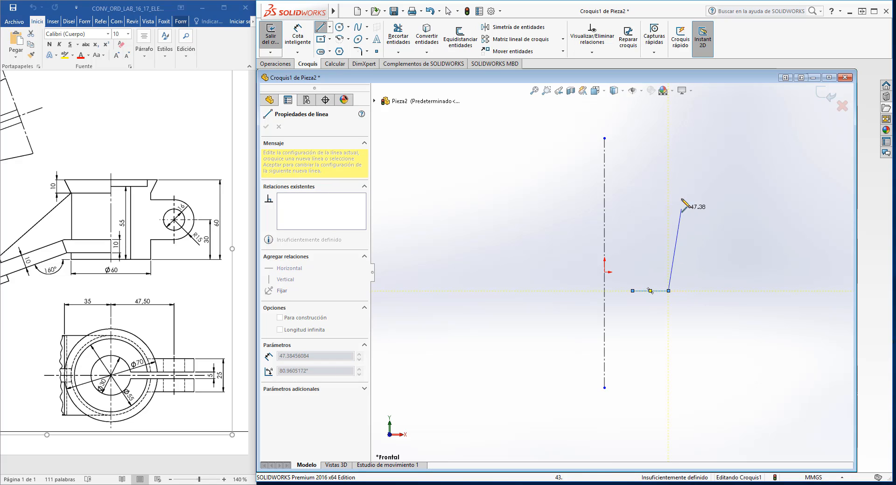
click(669, 176)
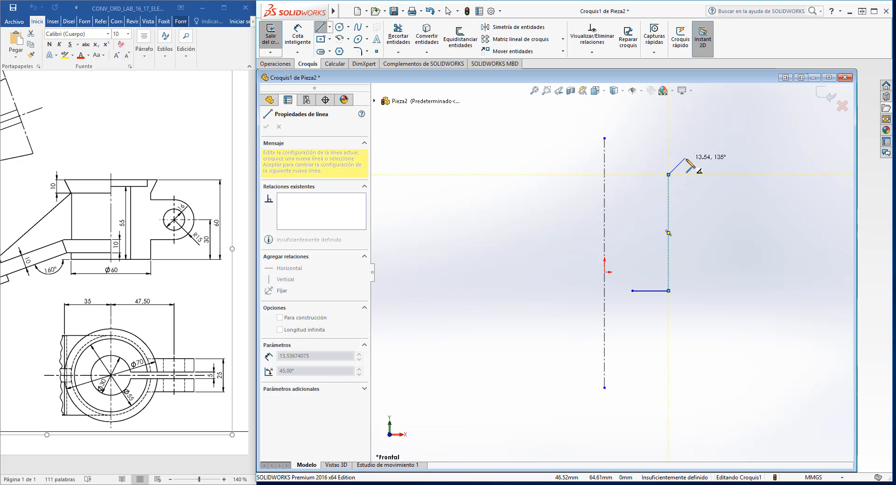
click(685, 159)
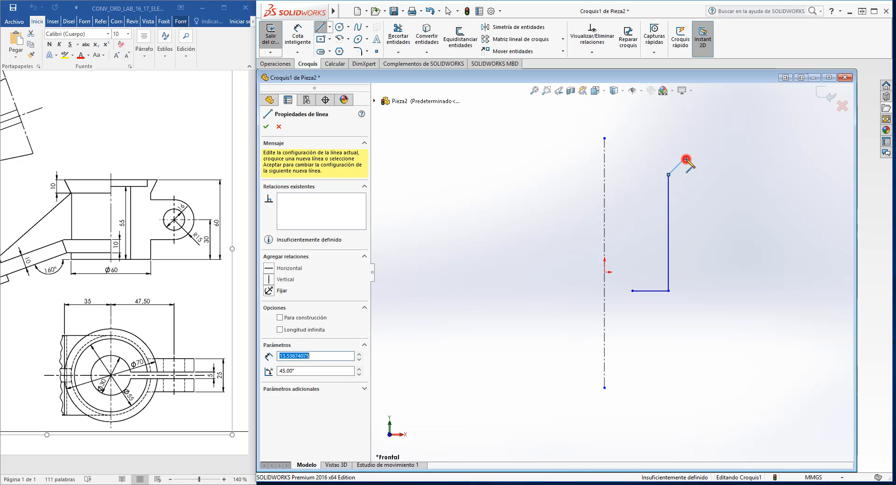
click(651, 159)
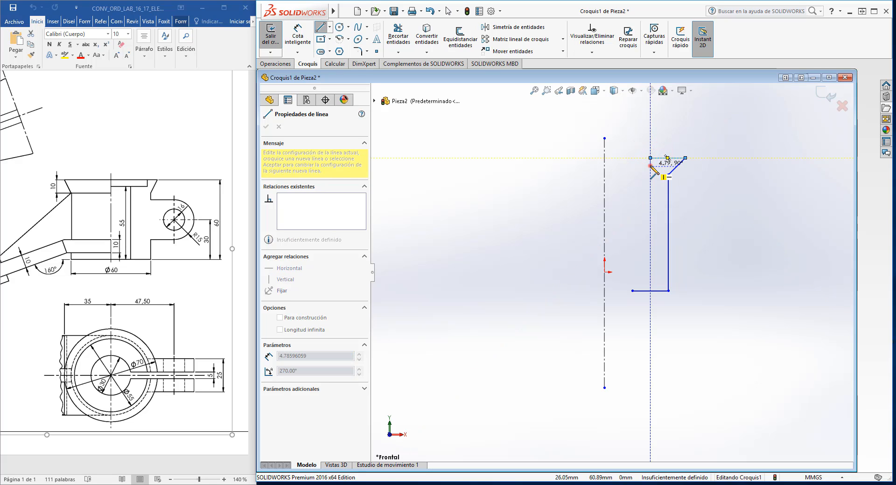
click(651, 166)
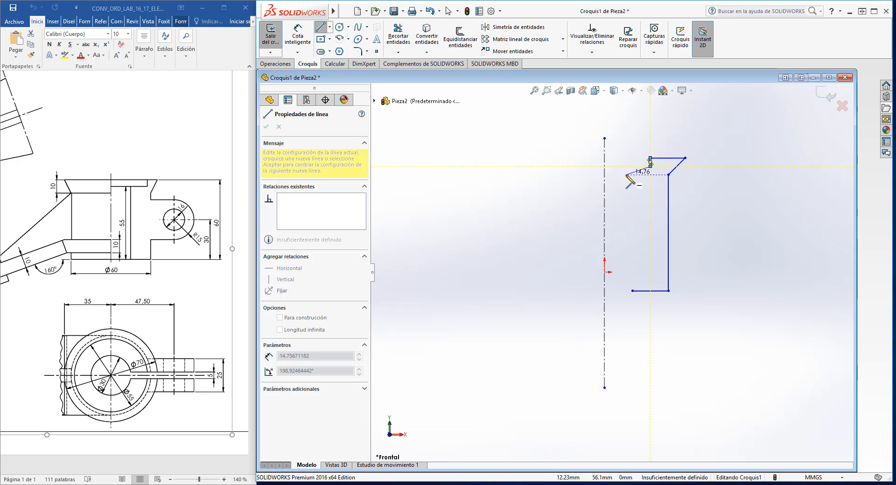
click(632, 166)
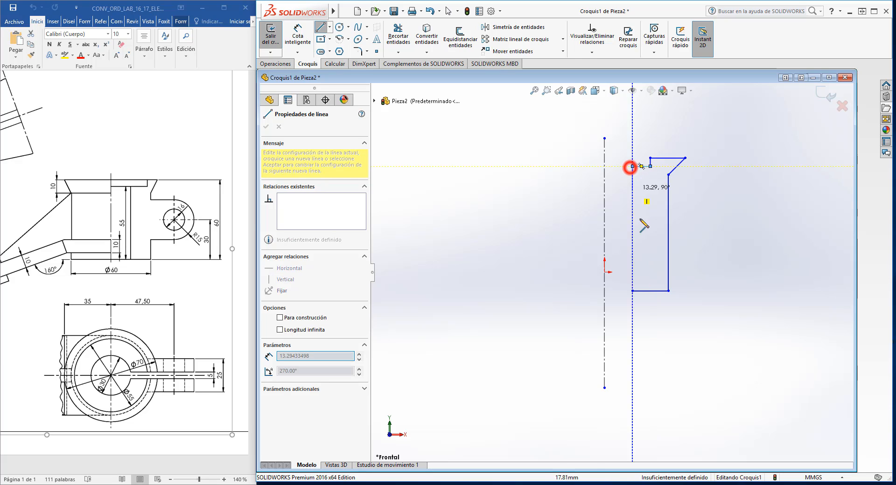
click(633, 291)
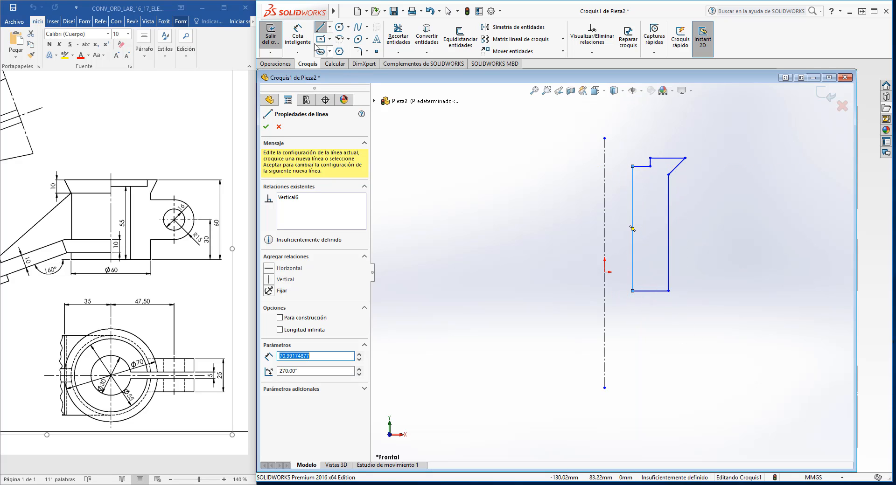
Dimension the horizontal distance from the origin to the profile's lower outer corner as 30 mm.
click(306, 40)
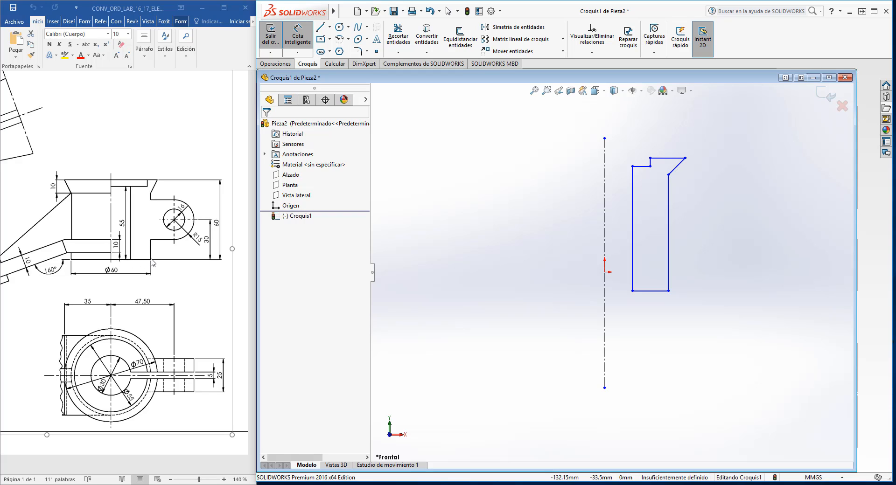
click(605, 272)
click(668, 291)
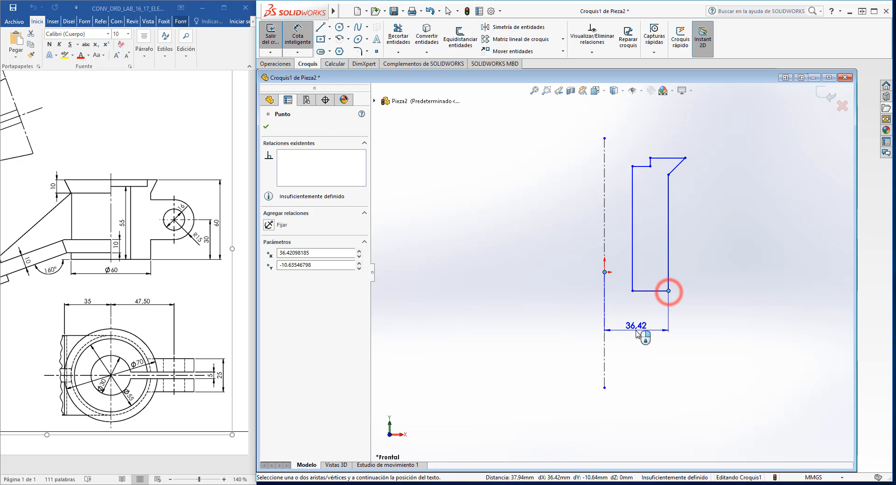
click(637, 334)
text(30)
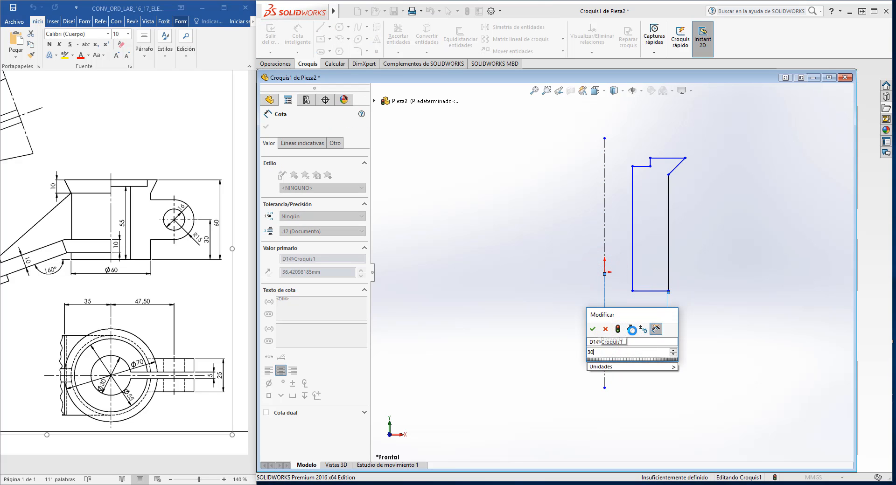
key(Return)
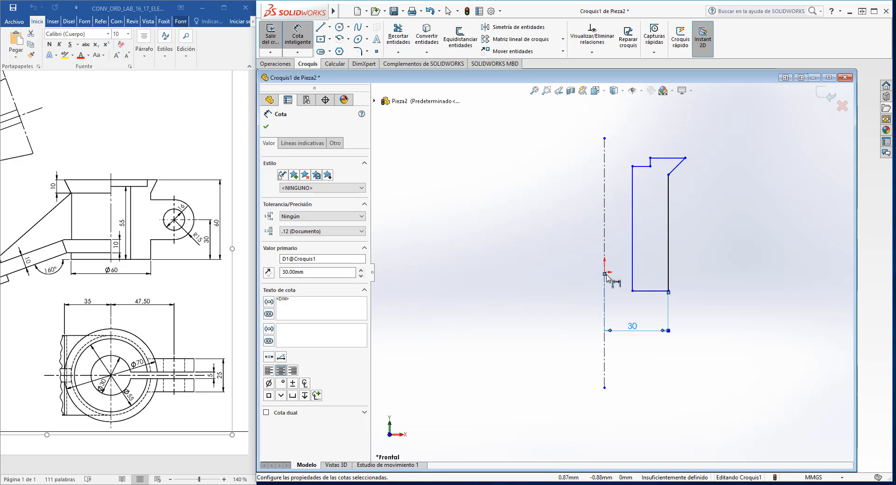
Dimension the vertical distance from the origin to the profile's lower inner corner as 5 mm.
click(633, 291)
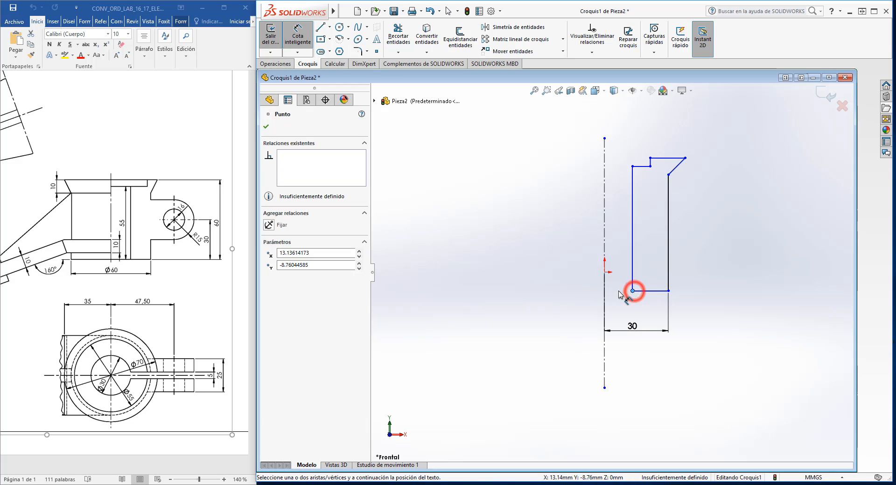
click(605, 272)
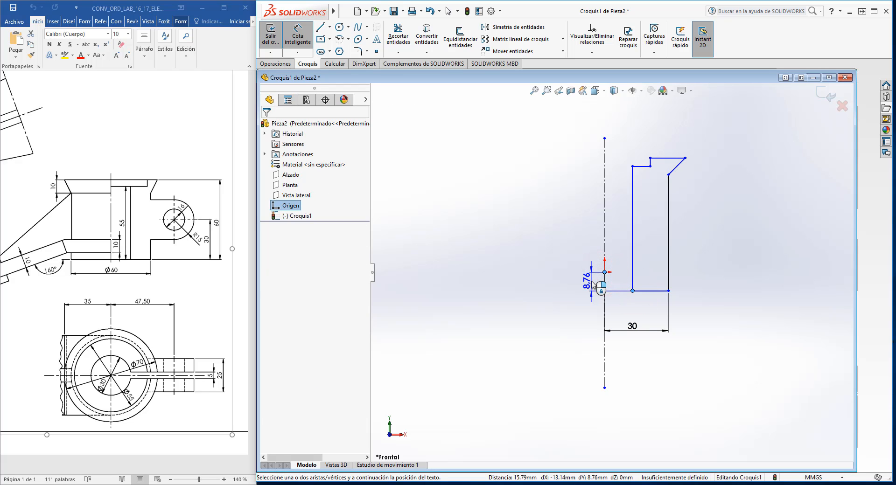
click(591, 284)
text(5.00mm)
click(592, 285)
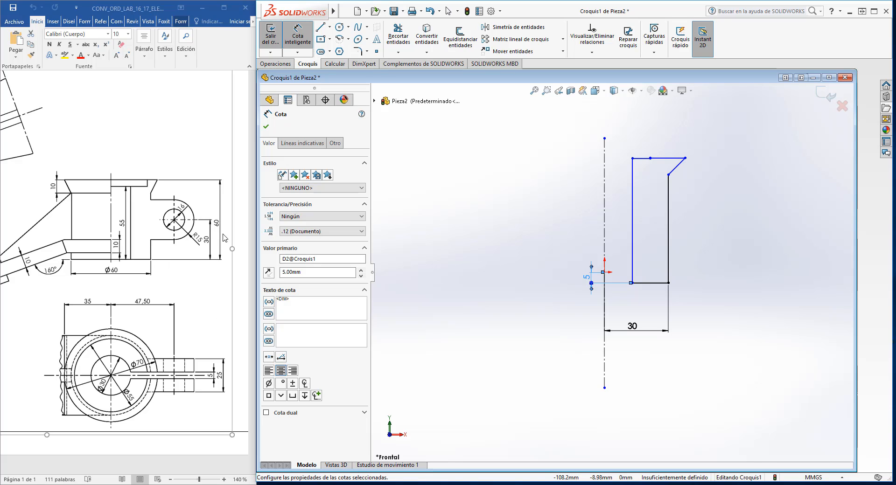
Dimension the profile's overall height from the lower outer corner to the flare's upper tip as 60 mm.
click(669, 283)
click(685, 158)
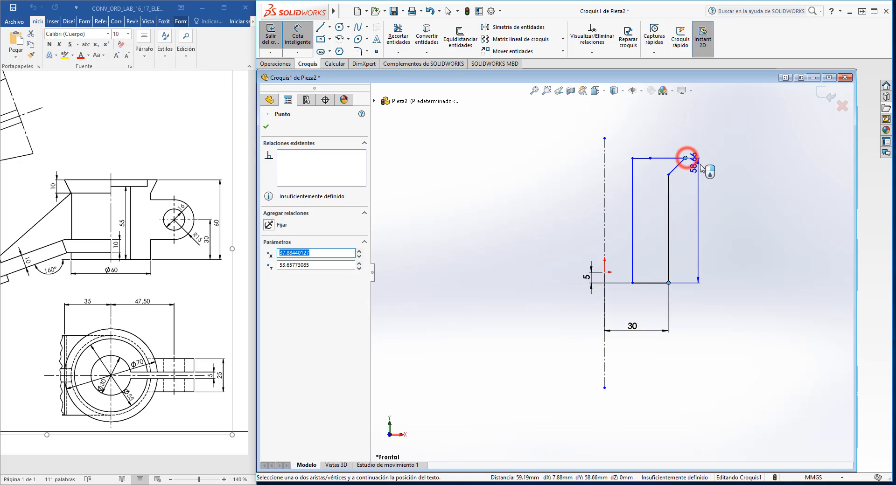
click(718, 215)
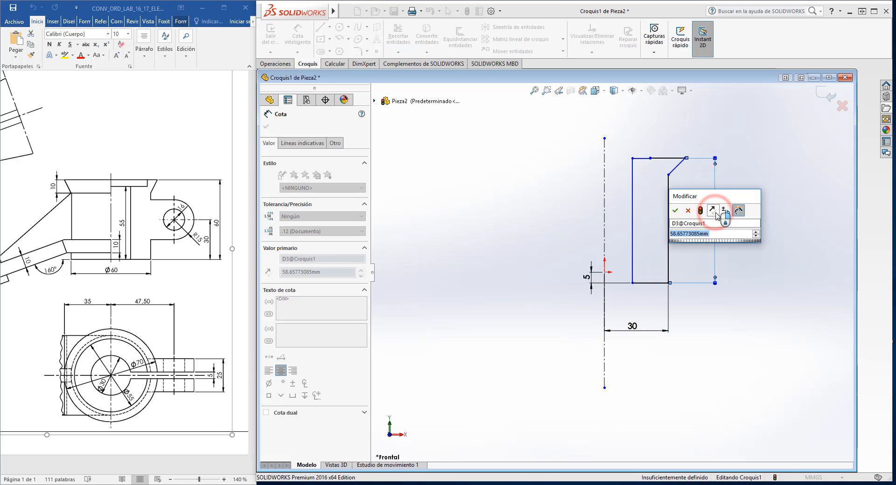
text(60.00mm)
key(Return)
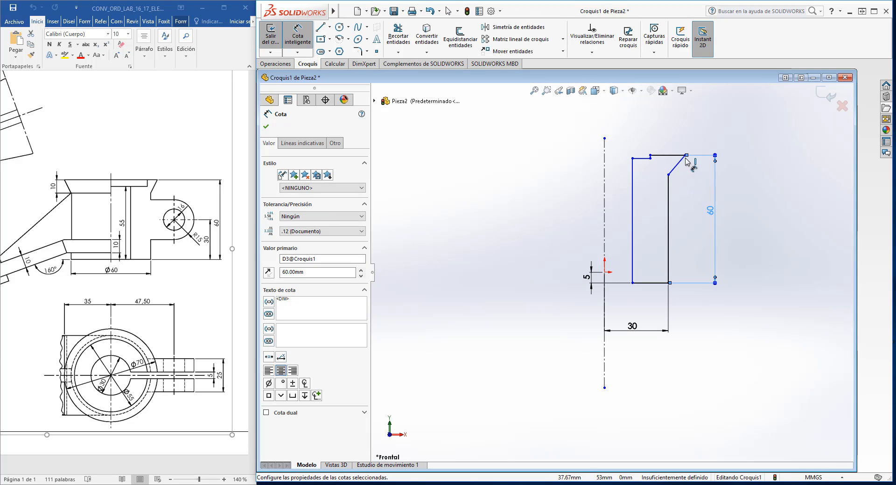
Dimension the vertical height of the outer flare as 10 mm.
click(668, 175)
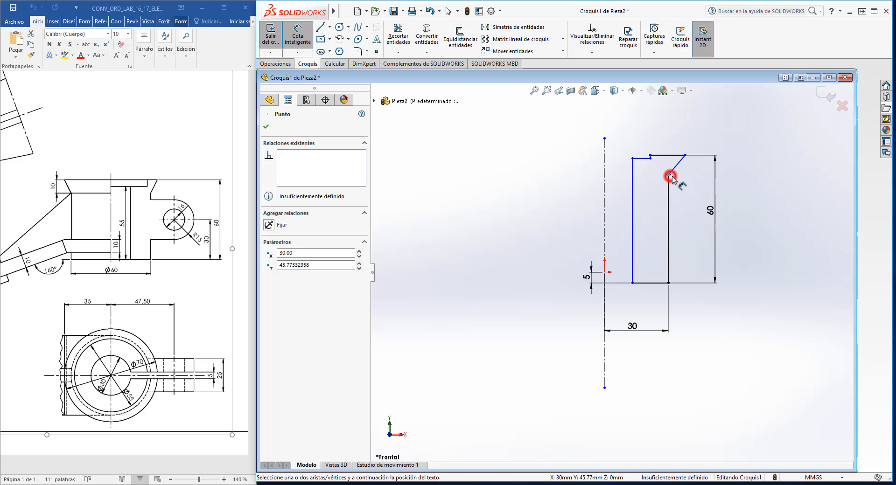
click(685, 155)
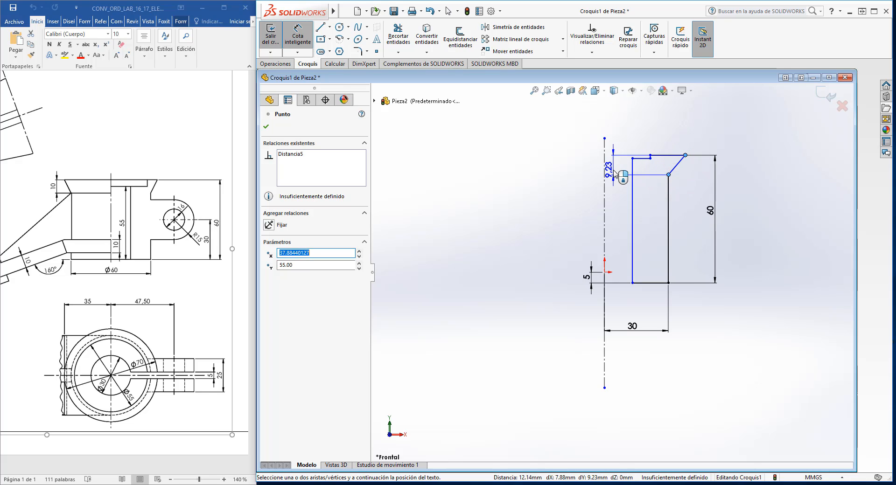
click(705, 168)
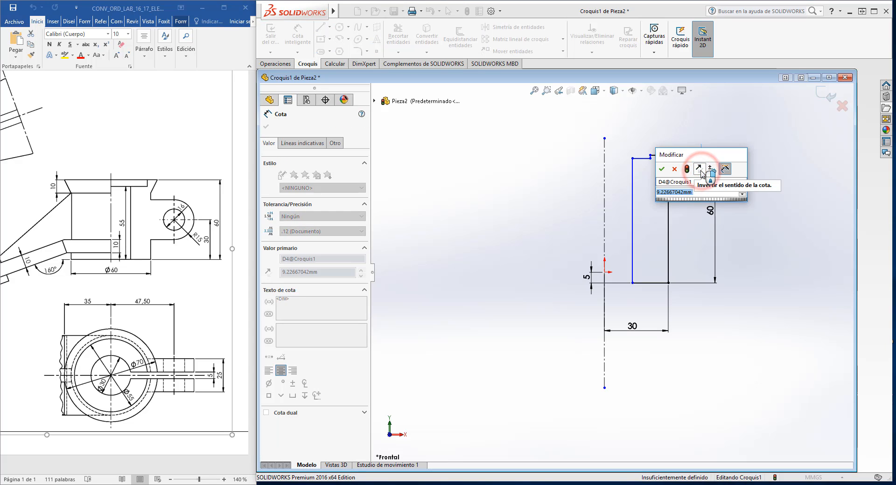
text(10)
key(Return)
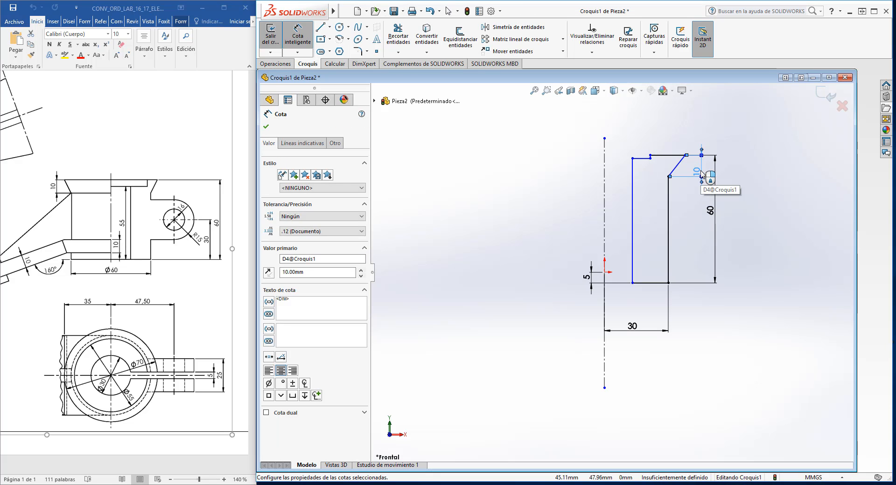
Dimension the length of the profile's inner vertical edge as 55 mm.
scroll(655, 156, down, 6)
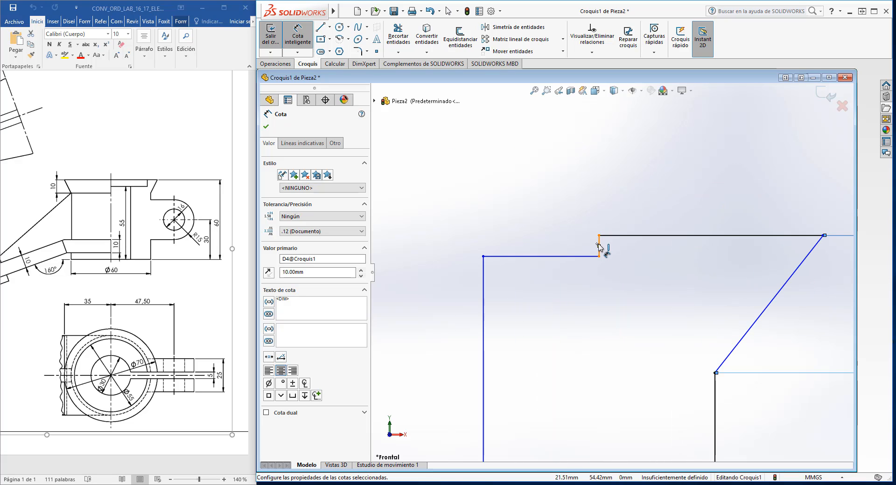
scroll(602, 252, up, 6)
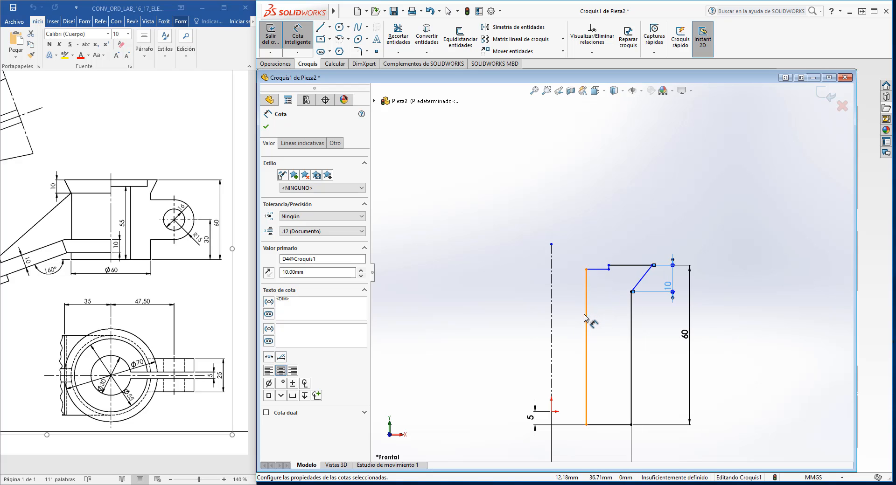
click(585, 316)
click(572, 355)
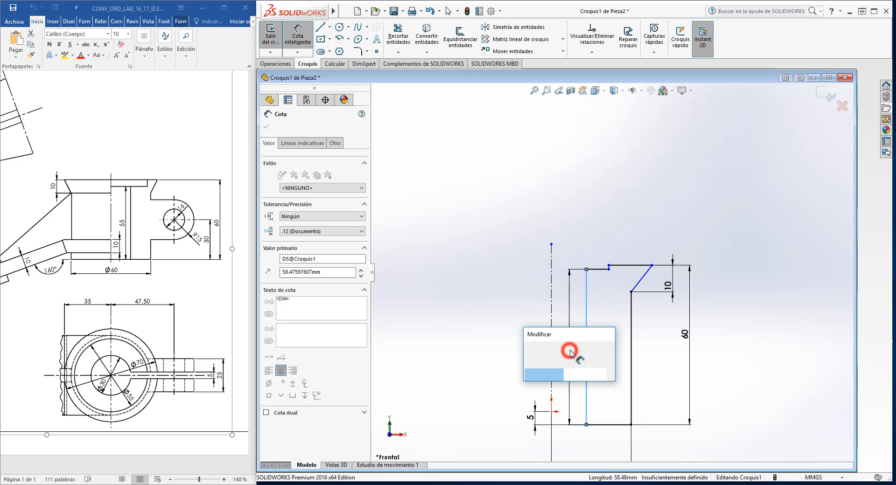
text(55)
key(Return)
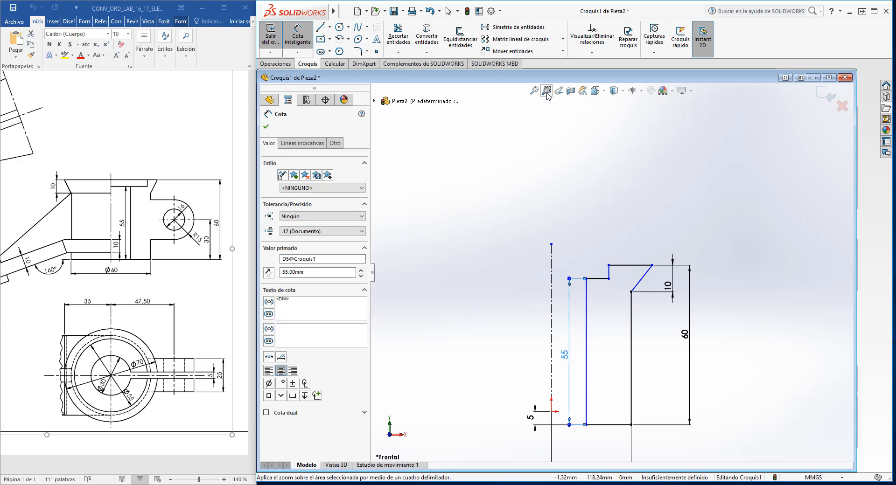
Dimension the horizontal distance from the origin to the profile's lower inner corner as 15 mm.
click(533, 91)
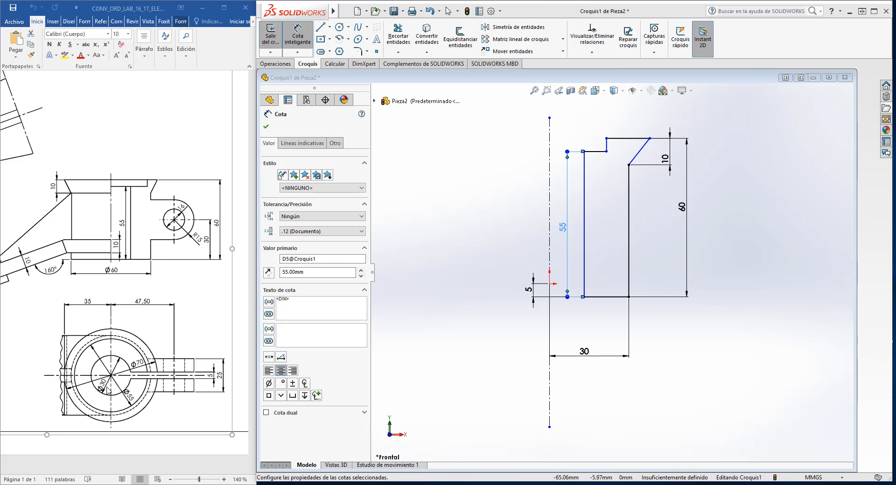
click(551, 283)
click(584, 297)
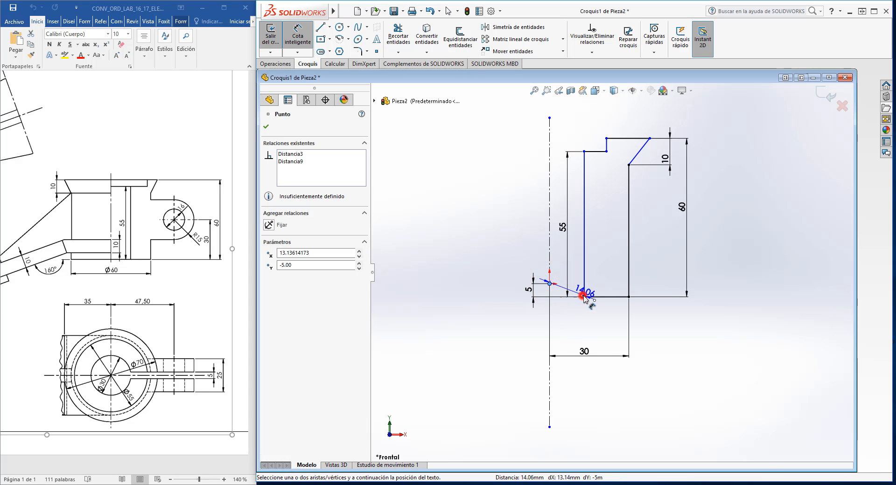
click(570, 330)
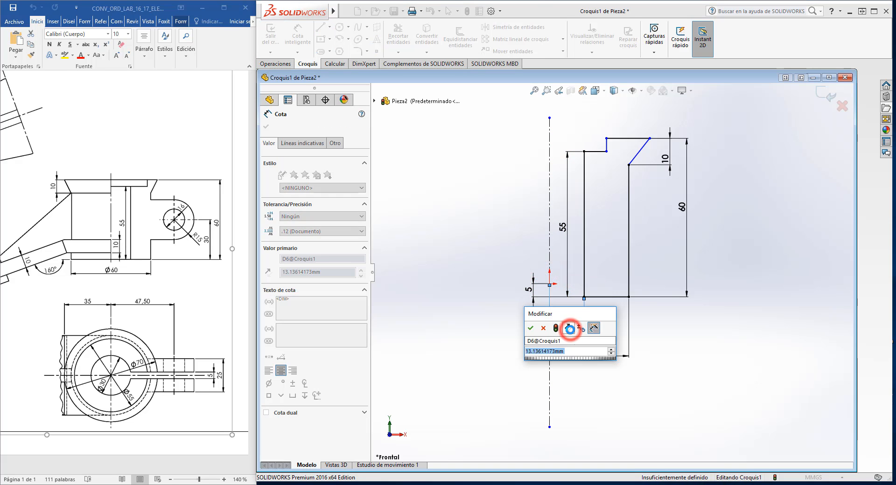
key(Return)
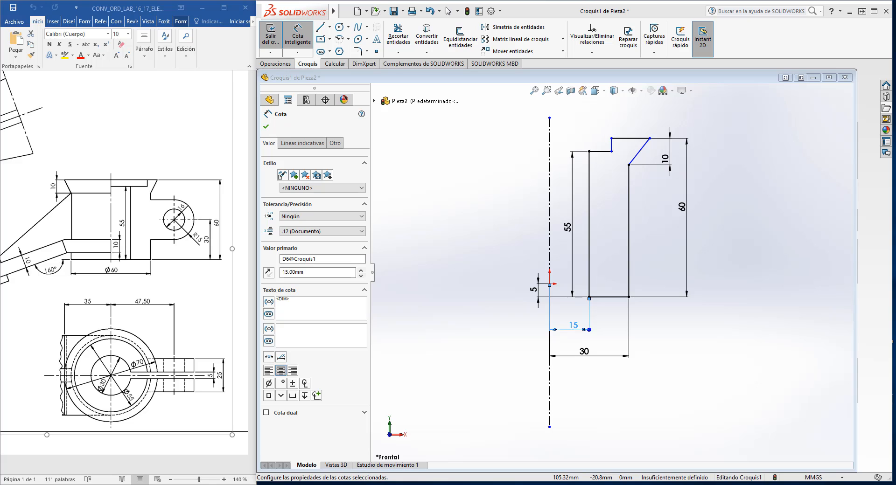
Dimension the horizontal distance from the origin to the flare's upper outer tip as 35 mm, half the drawing's Ø70.
click(650, 138)
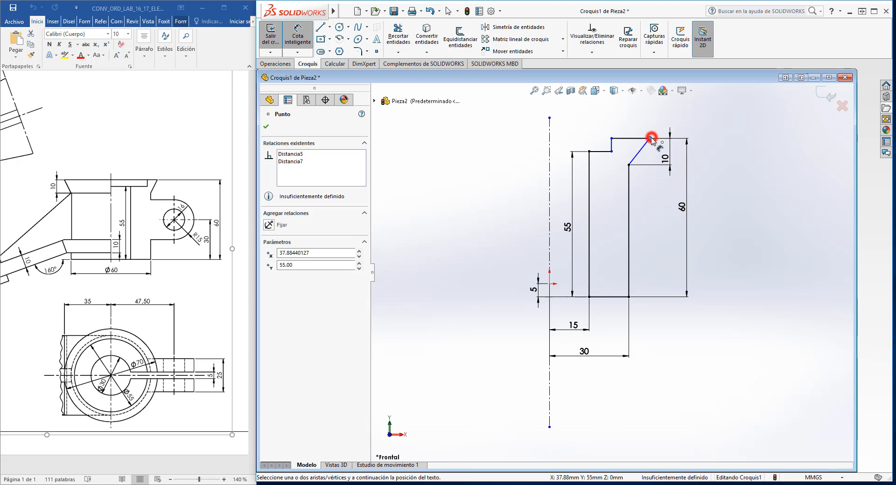
click(550, 283)
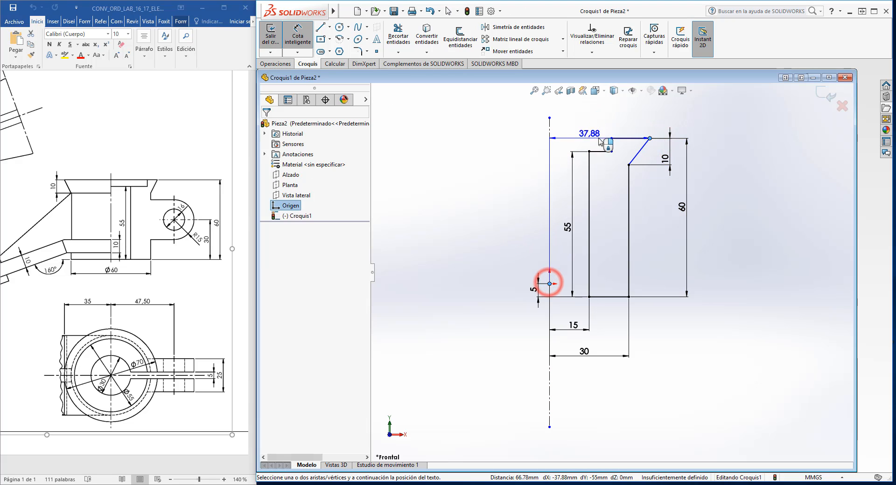
click(607, 125)
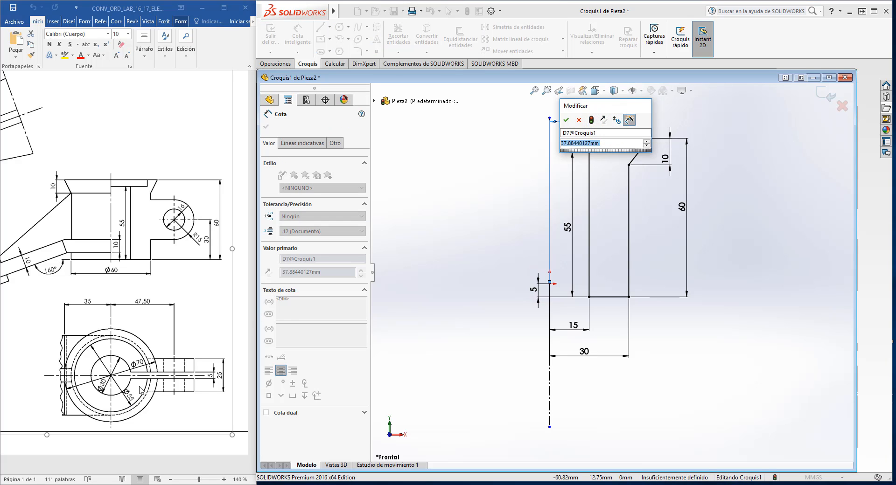
click(140, 367)
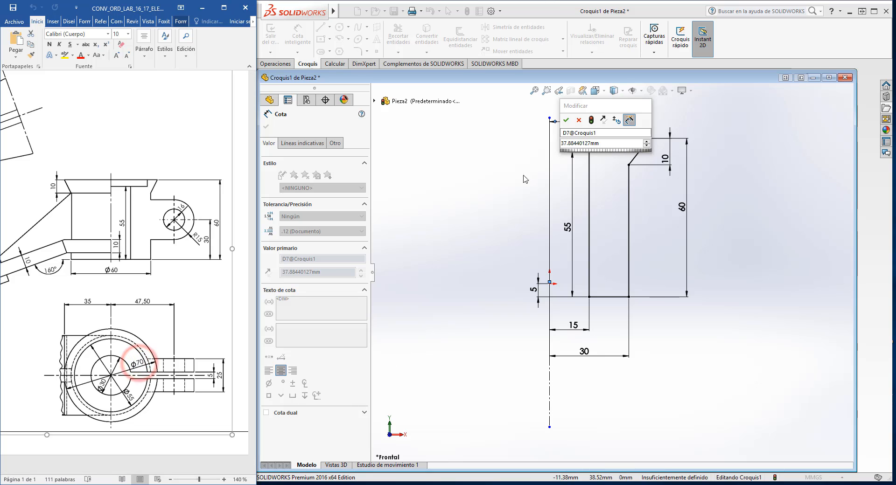
click(574, 143)
text(35)
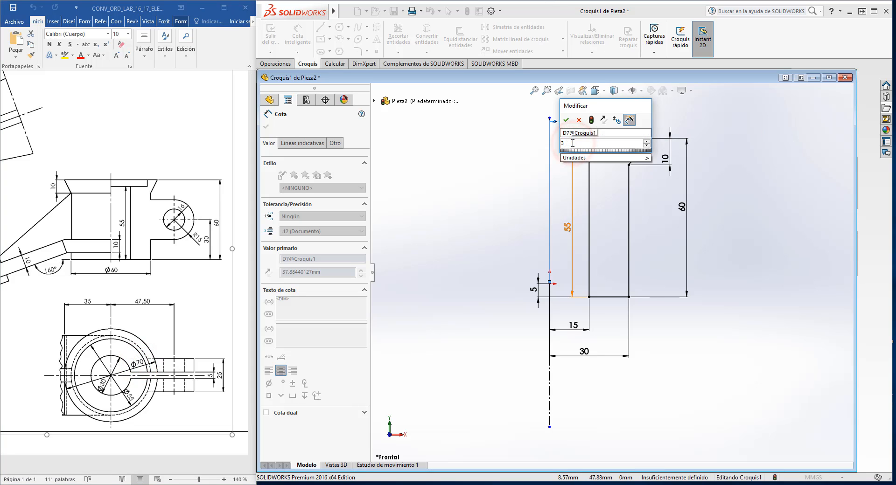
key(Return)
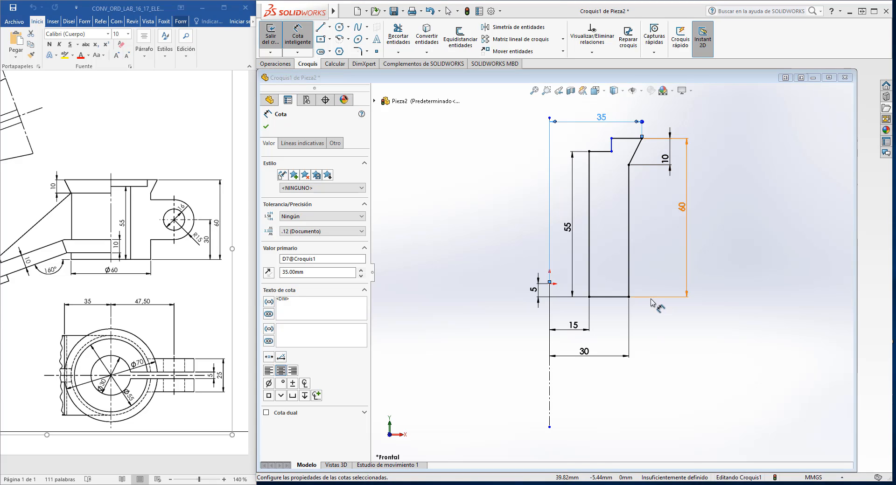
Dimension the horizontal distance from the origin to the upper corner of the inner step as 27.5 mm, half the drawing's Ø55.
click(612, 138)
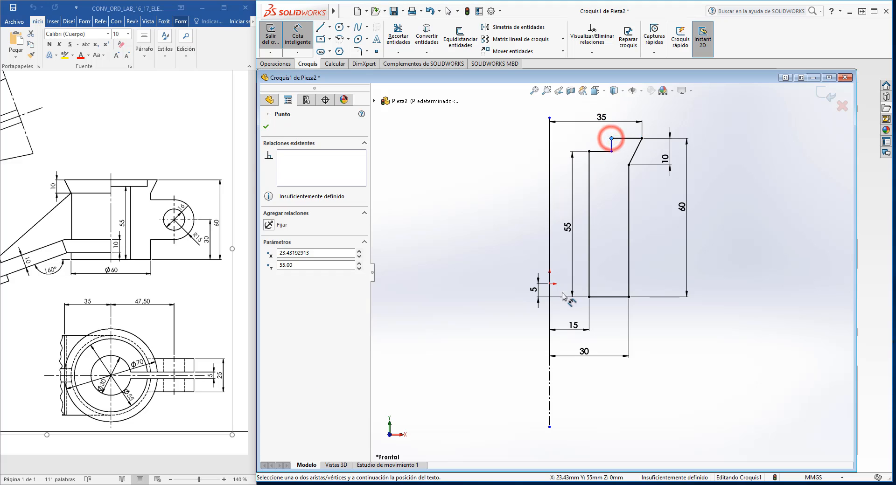
click(549, 283)
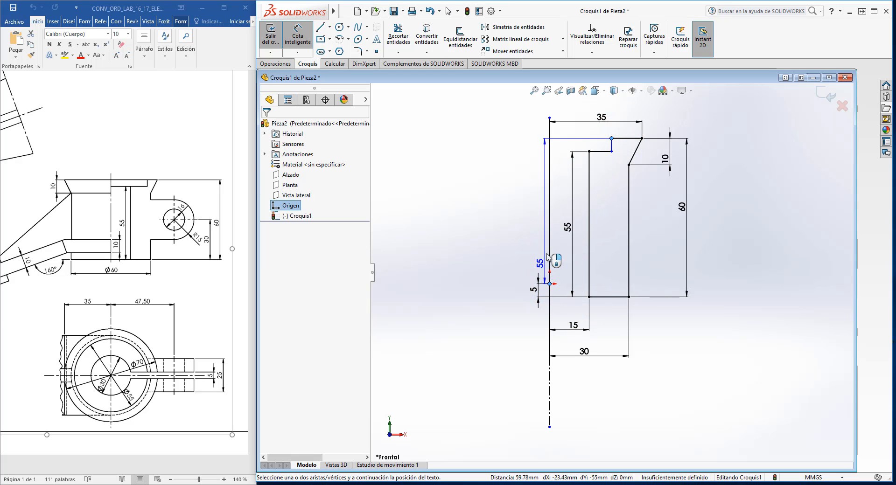
click(588, 139)
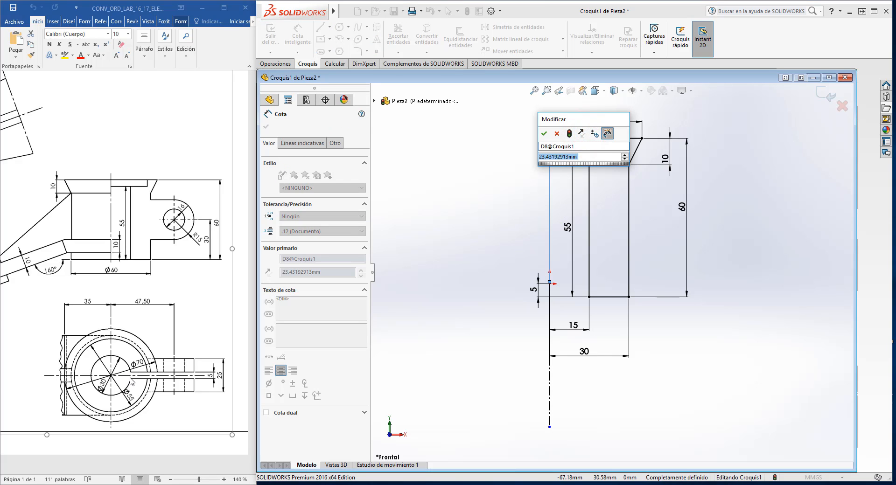
click(148, 183)
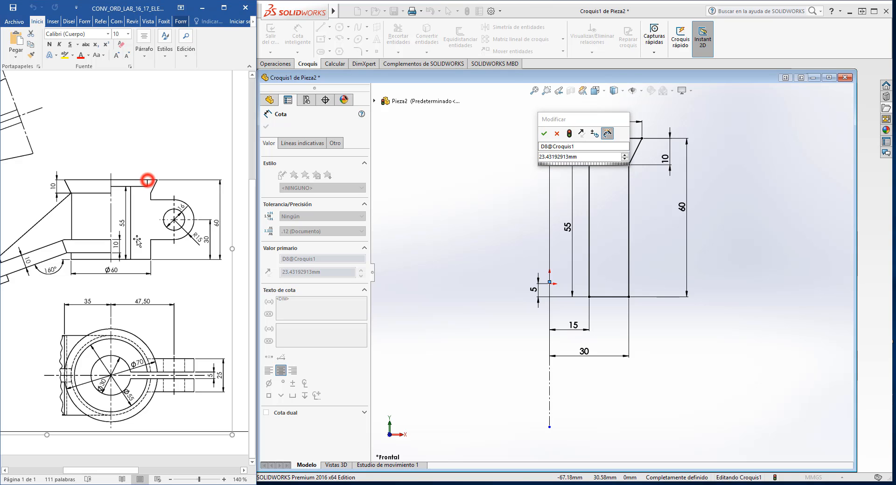
click(129, 406)
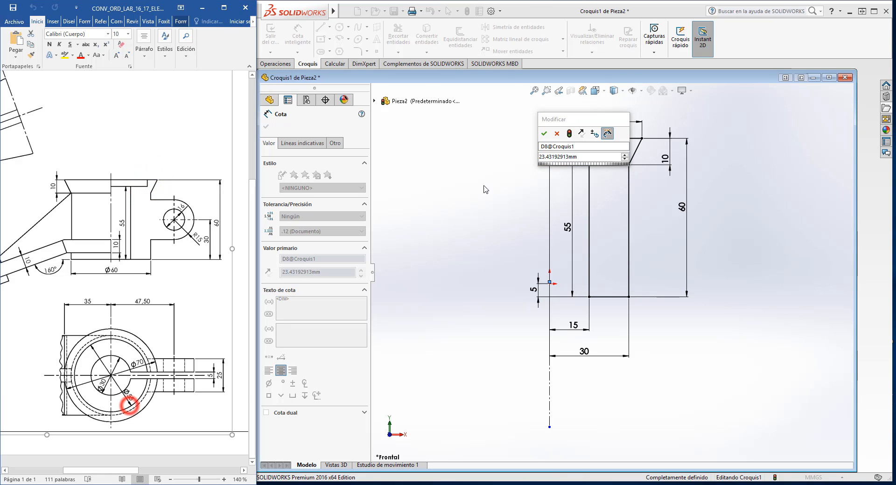
click(555, 156)
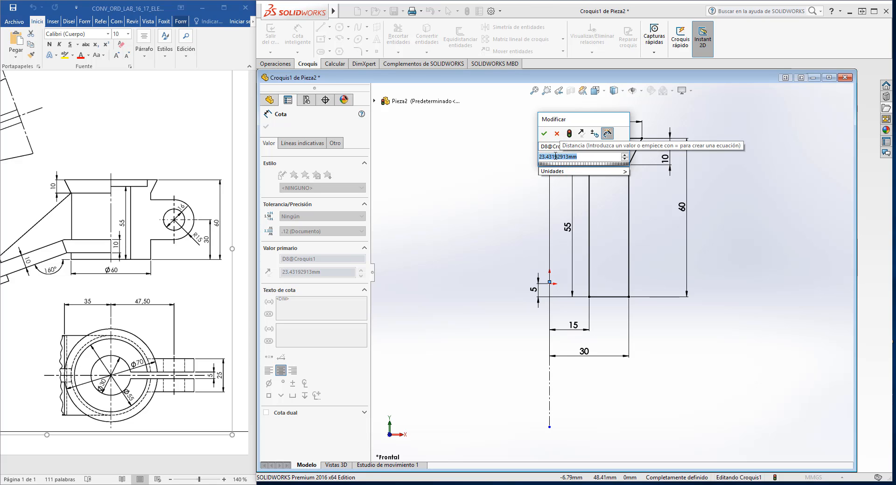
text(27.5)
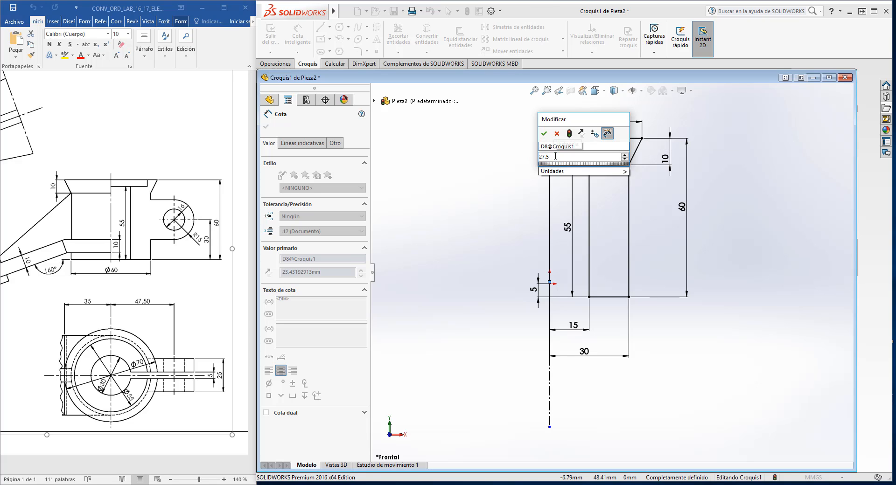
key(Return)
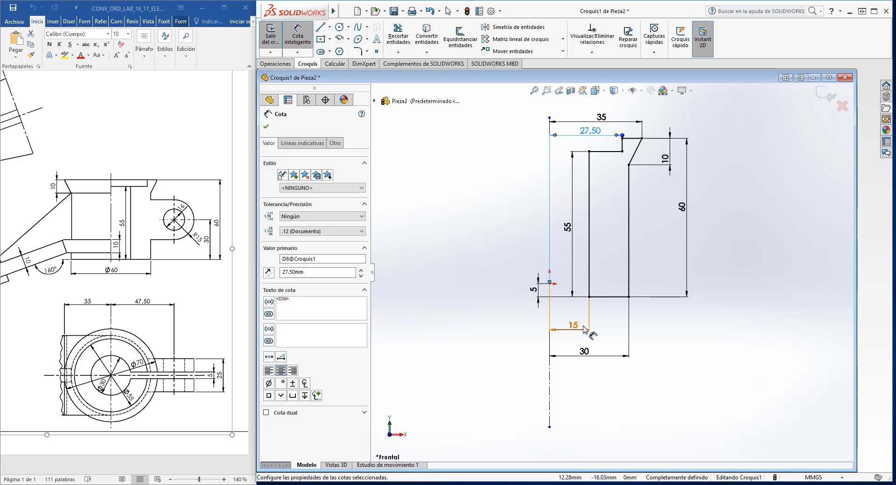
click(746, 199)
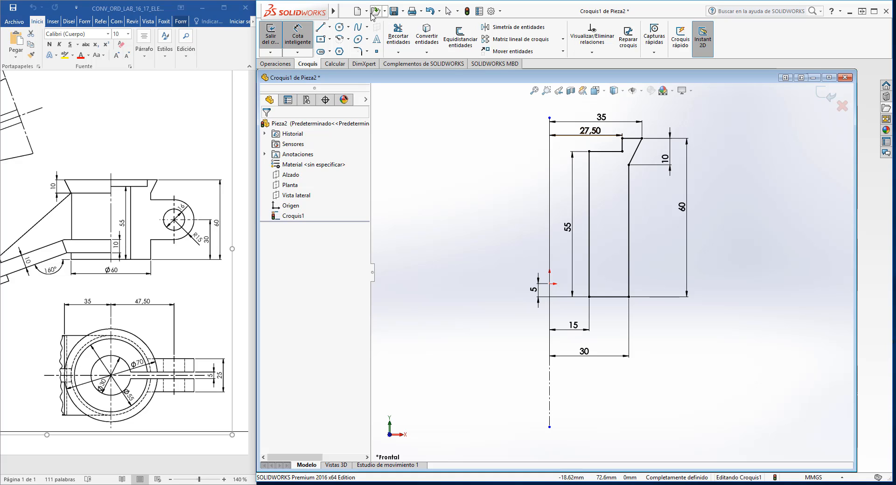
Finish the sketch and revolve the profile 360° about the vertical construction line into a solid flared cylinder.
click(273, 36)
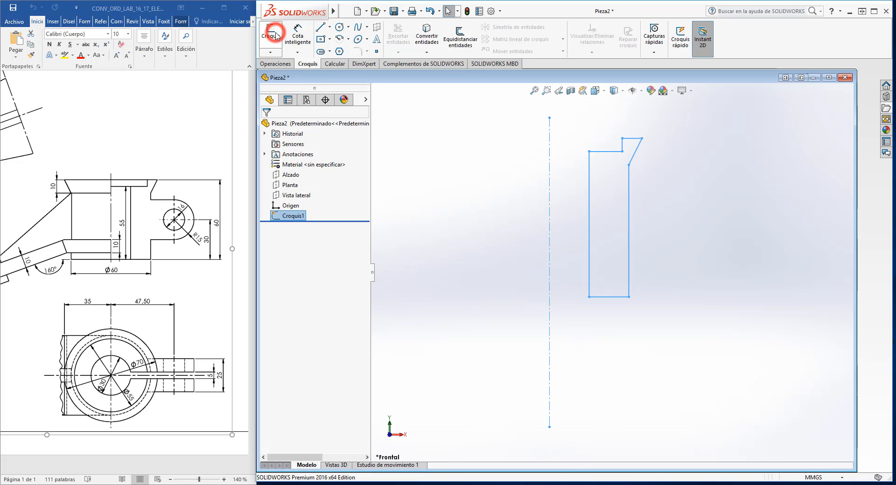
click(275, 64)
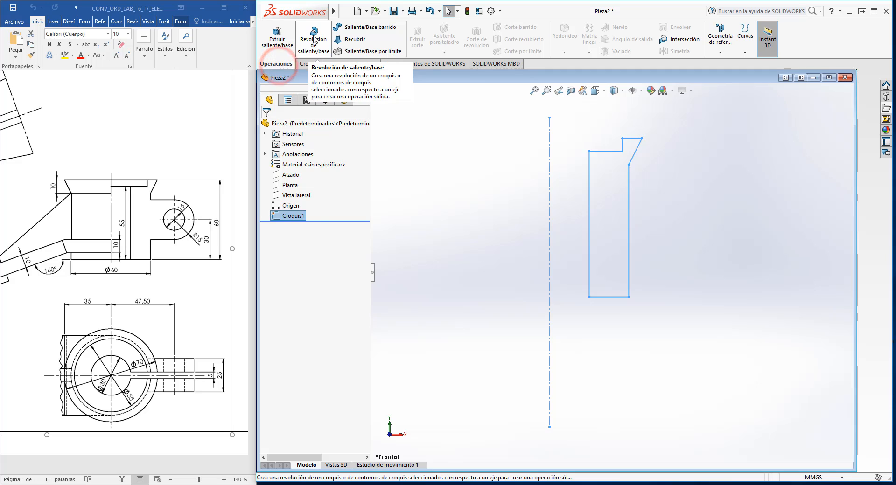
click(314, 38)
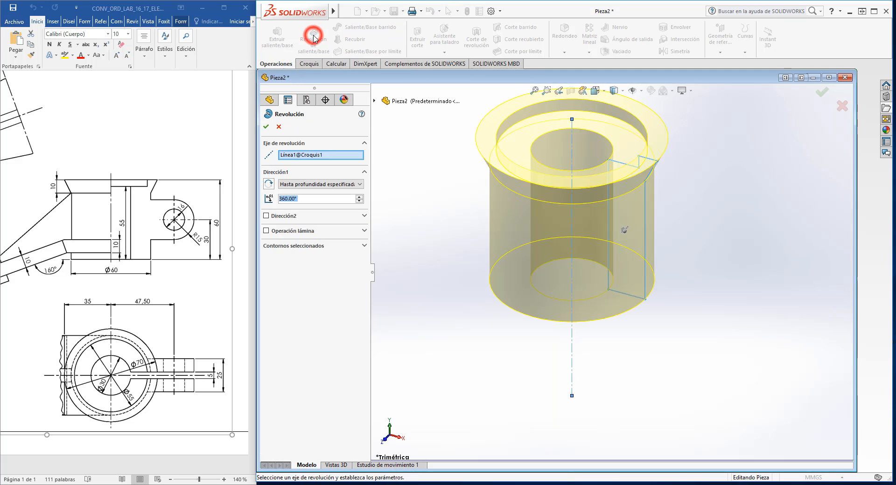
click(266, 127)
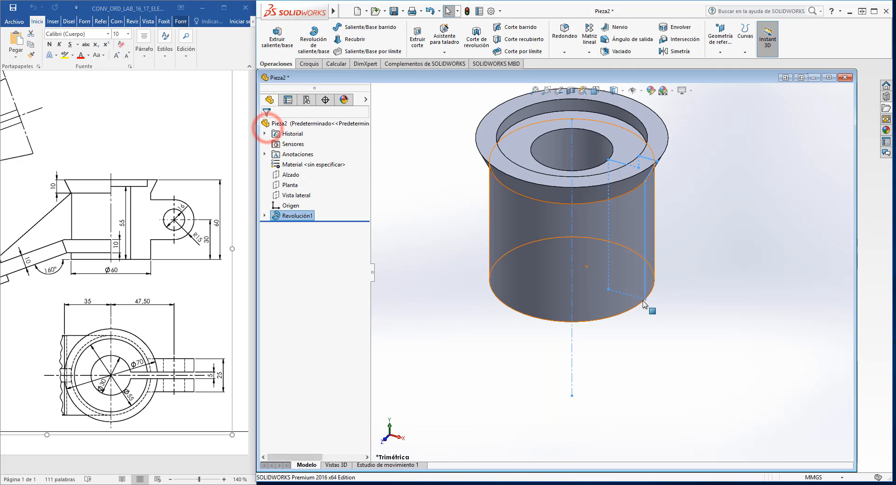
click(535, 91)
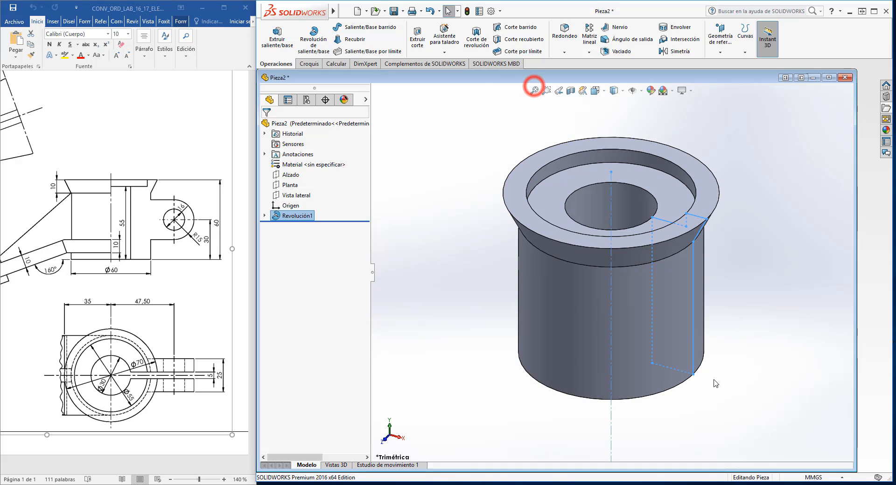
Show the model as wireframe with hidden lines visible and start a sketch on Planta, viewed normal to the plane.
middle_drag(722, 368, 576, 366)
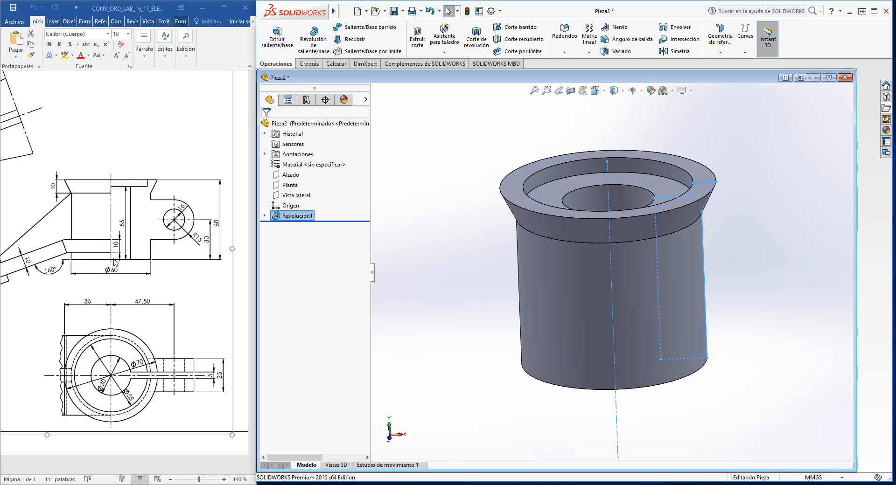
middle_drag(509, 368, 532, 280)
middle_drag(623, 298, 756, 308)
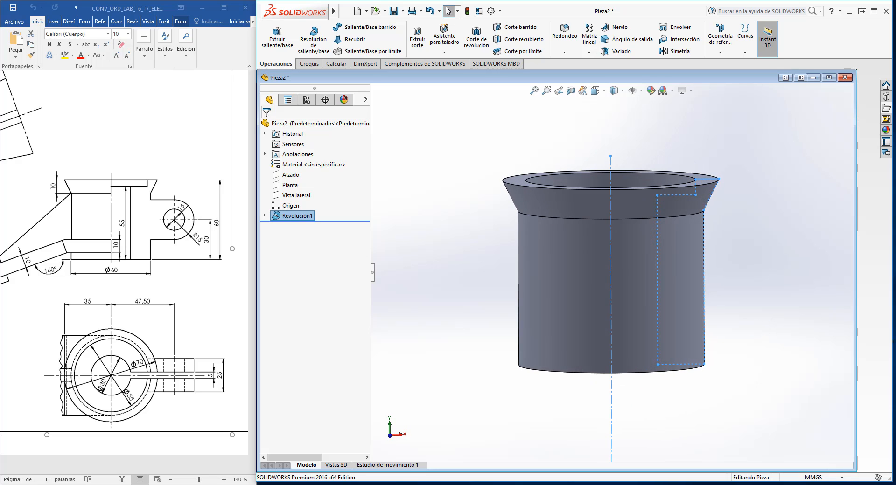
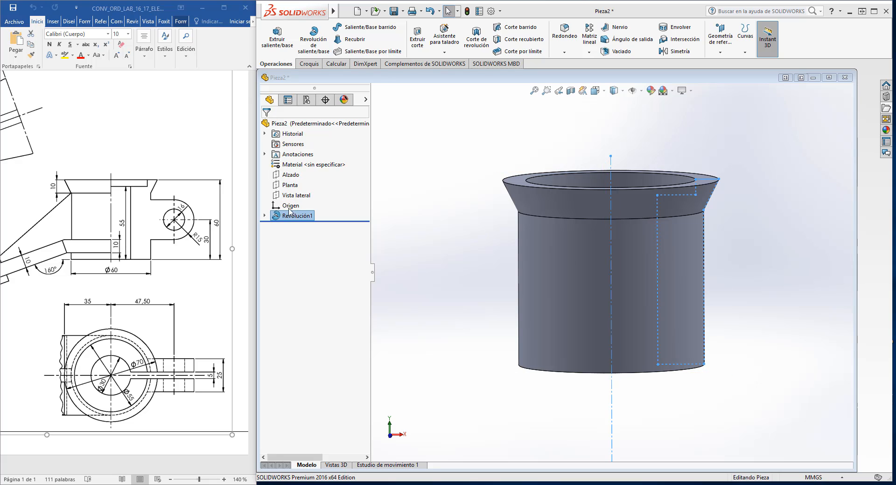
click(289, 187)
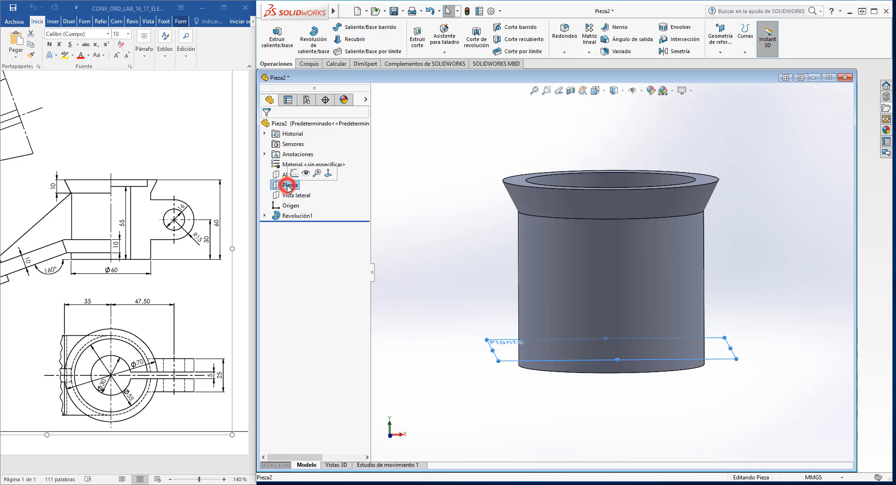
click(329, 177)
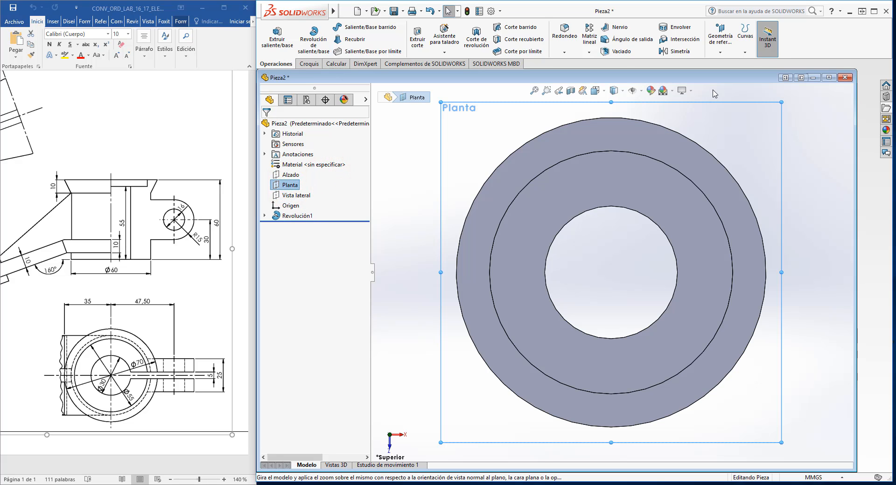
click(624, 91)
click(613, 142)
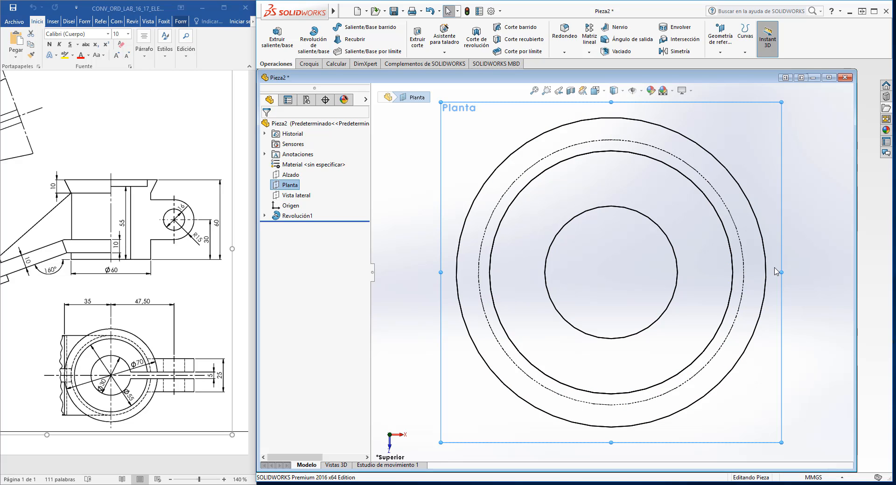
right_click(300, 186)
click(298, 173)
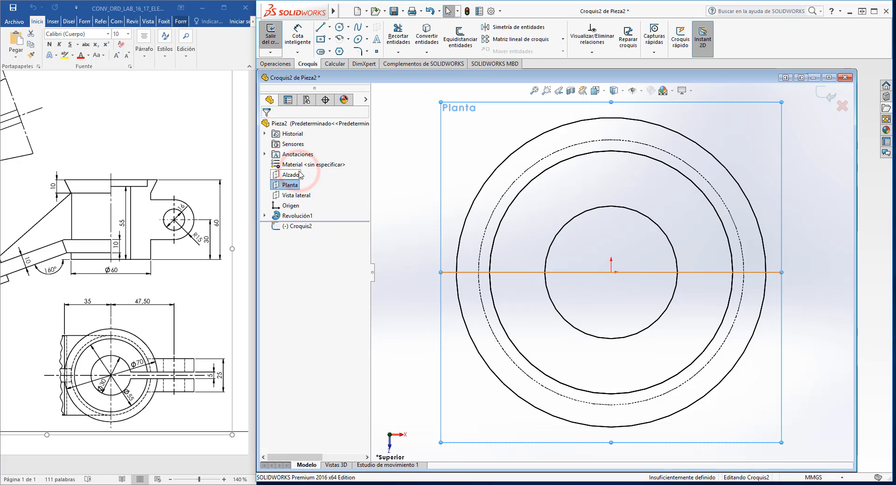
Sketch a center rectangle about 57 mm wide and 53 mm high, with its centre slightly left of the origin.
click(321, 40)
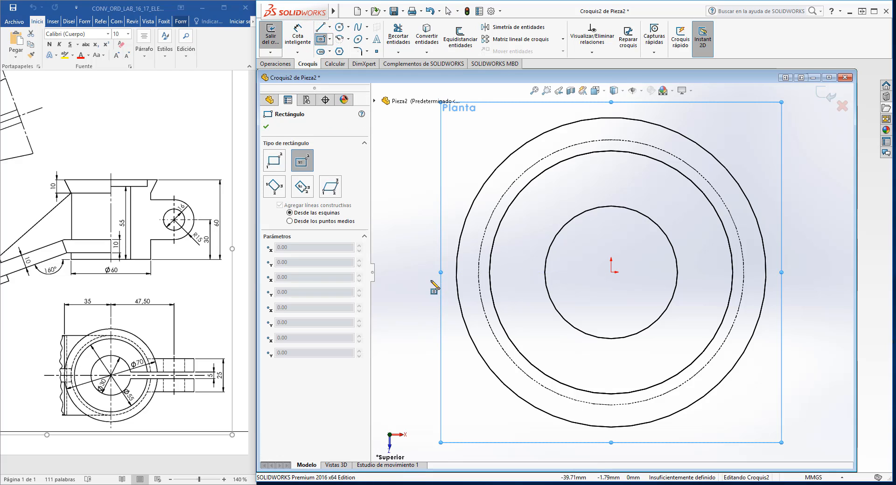
click(599, 273)
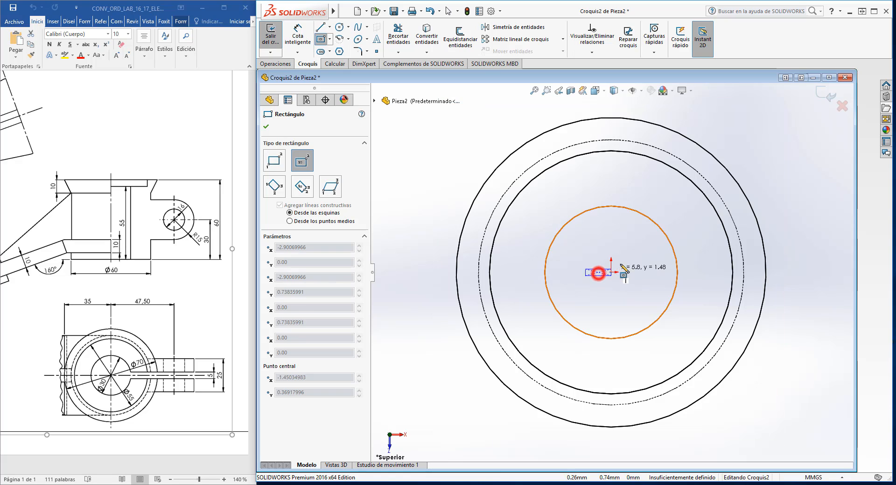
click(723, 154)
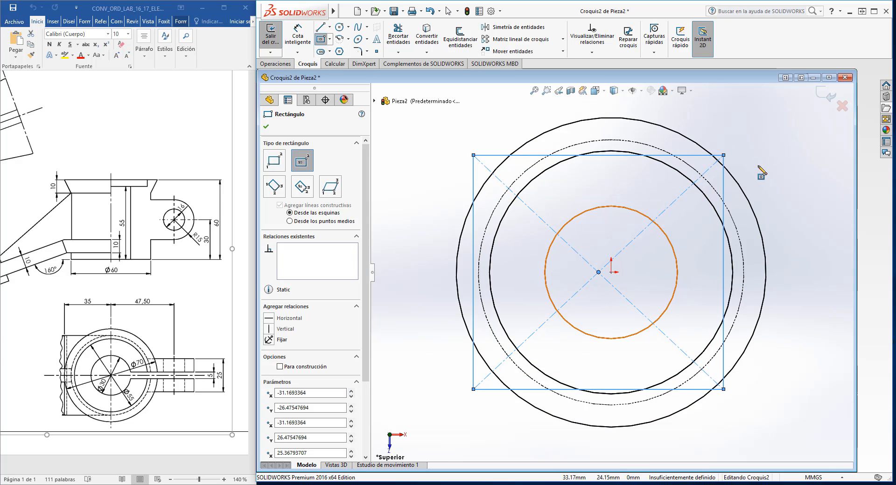
Dimension the horizontal distance between the rectangle's centre and the origin as 2.5 mm.
click(298, 37)
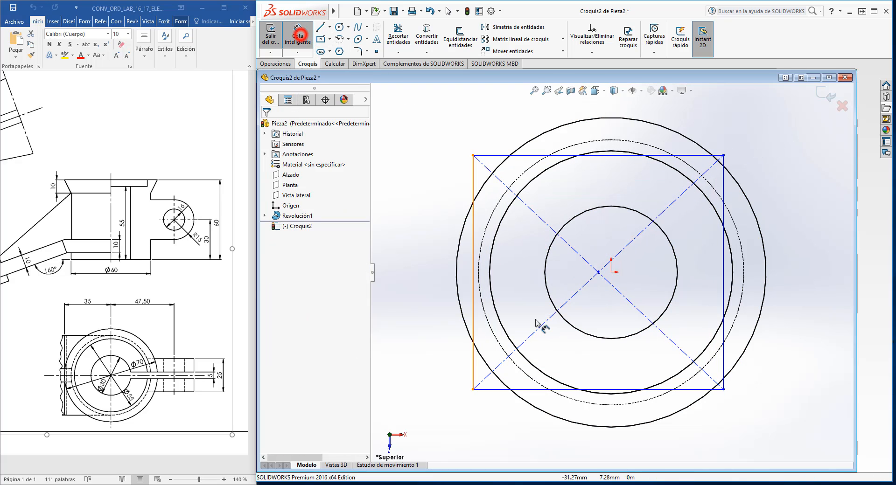
click(599, 272)
click(612, 273)
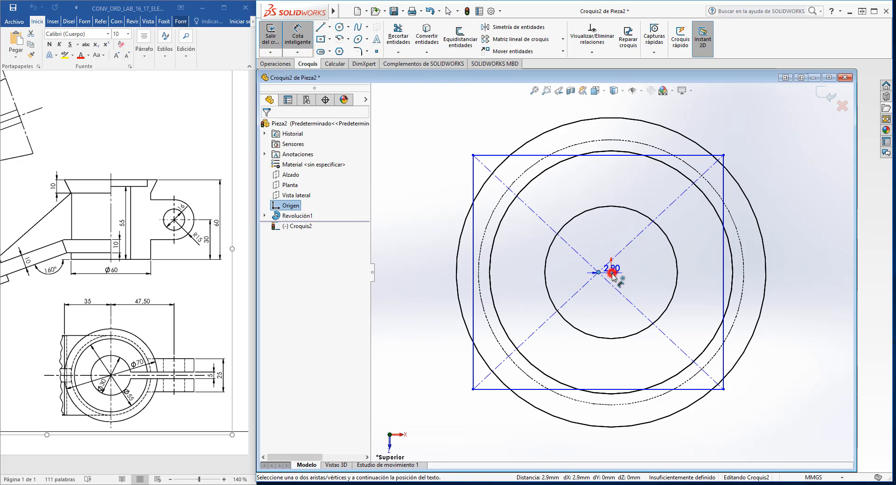
click(606, 301)
text(2.5)
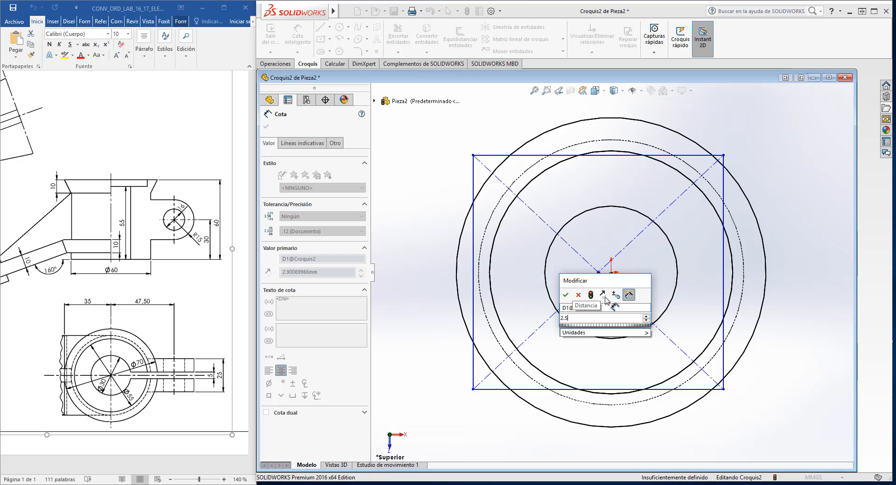
key(Return)
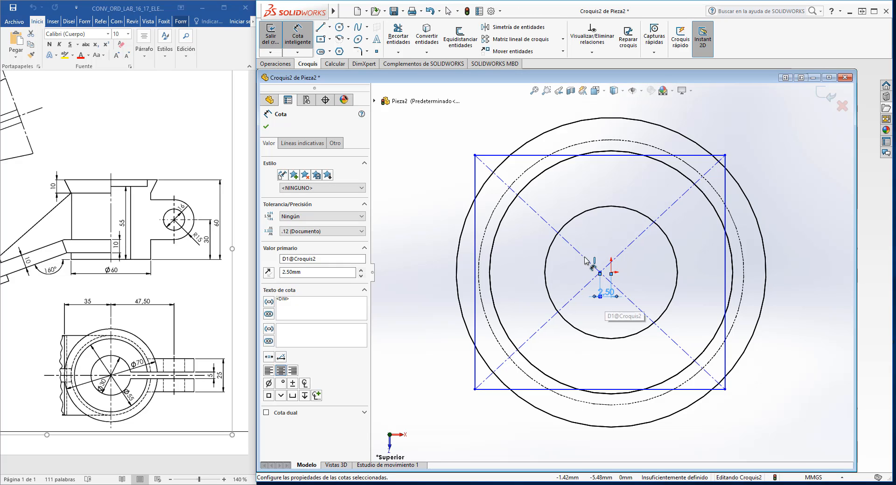
Dimension the rectangle's right vertical side as 60 mm.
click(728, 271)
click(797, 262)
text(6)
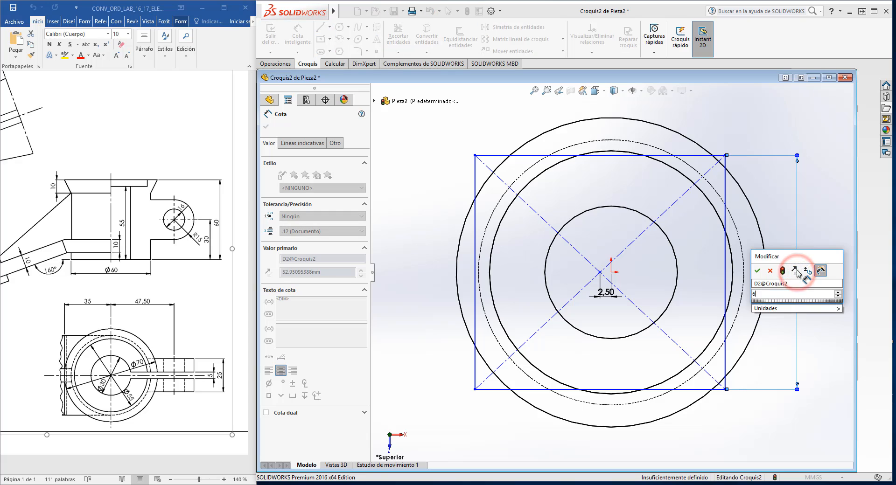
text(0)
key(Return)
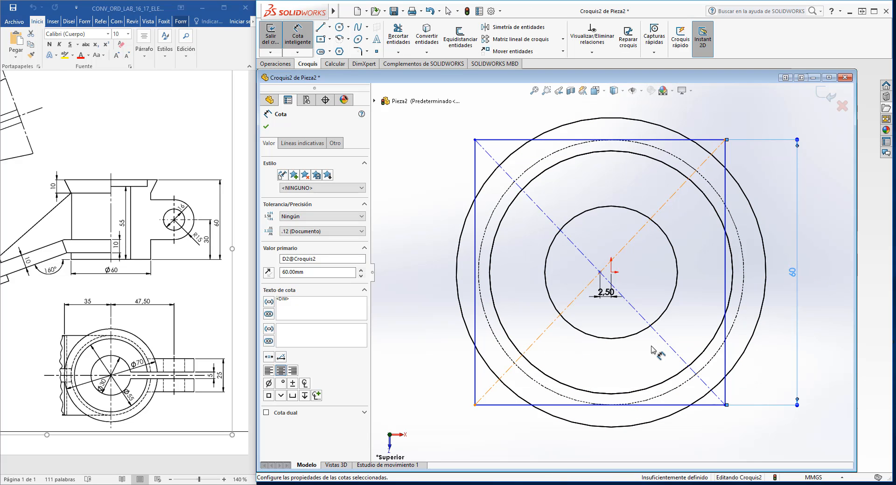
Dimension the rectangle's lower horizontal side as 35+30 mm and finish dimensioning.
click(660, 406)
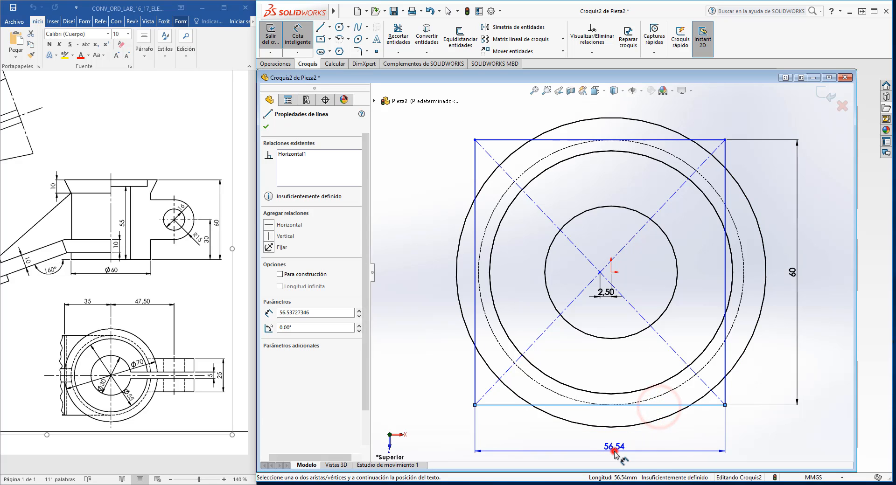
click(615, 451)
text(35+3)
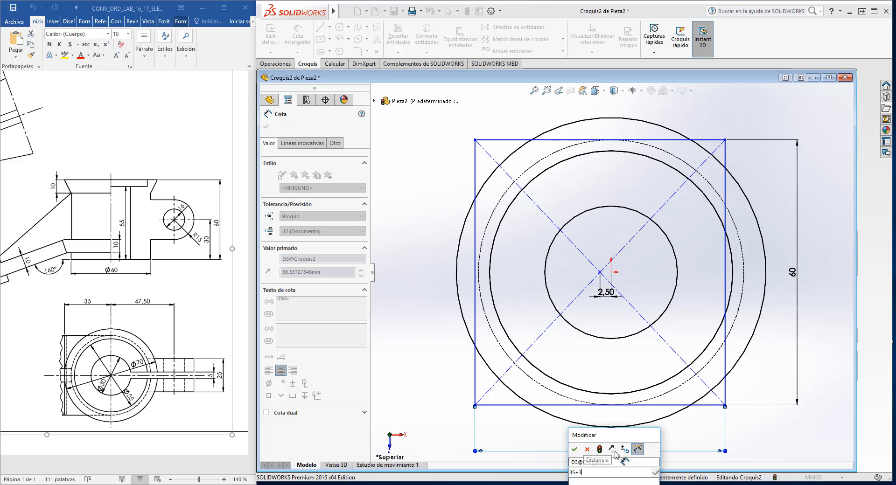
text(0)
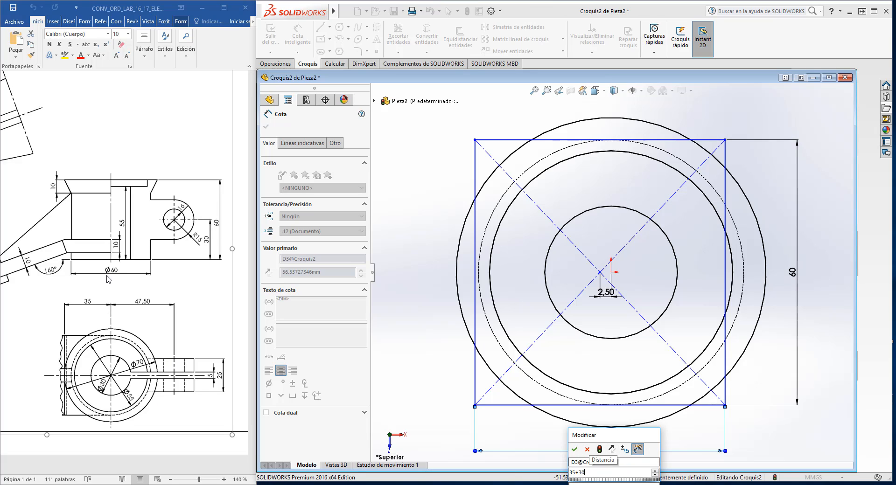
click(576, 449)
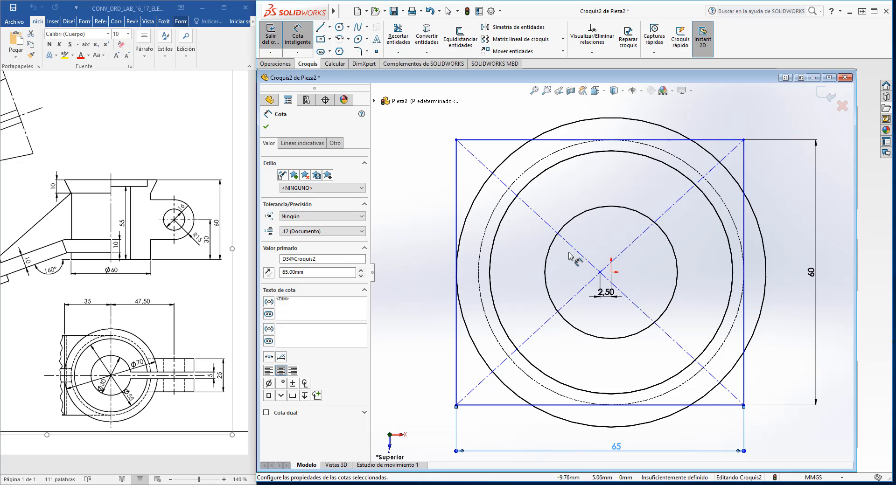
click(266, 127)
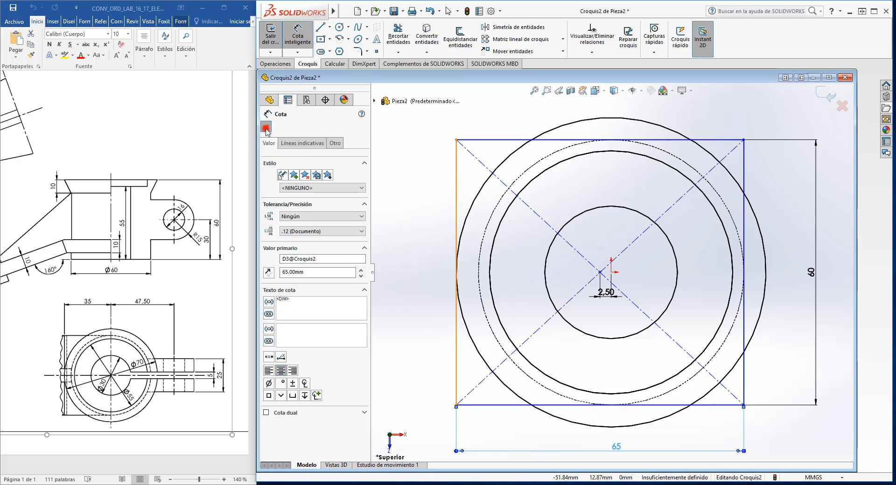
Add a Horizontal relation between the rectangle's centre and the origin, and finish the sketch.
click(600, 274)
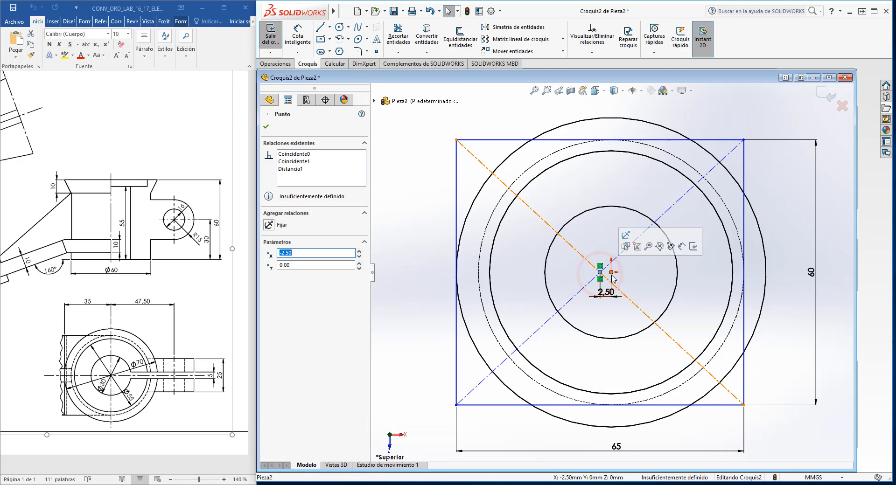
ctrl+click(612, 273)
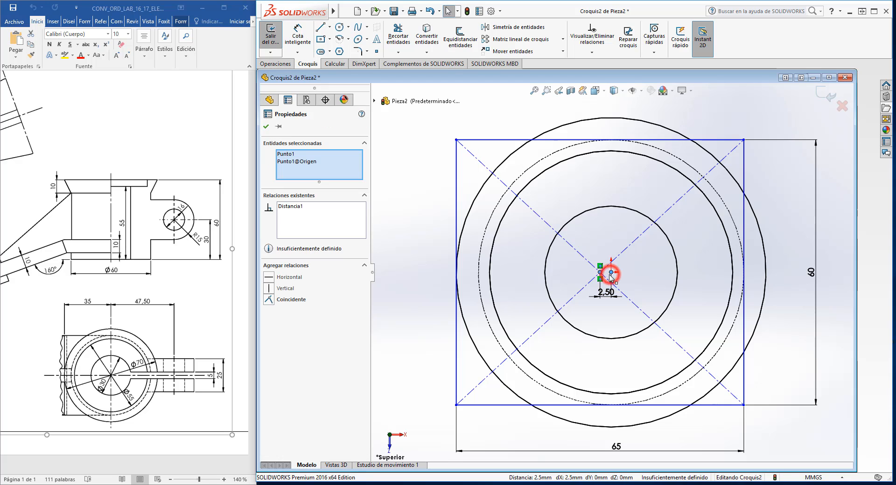
click(283, 278)
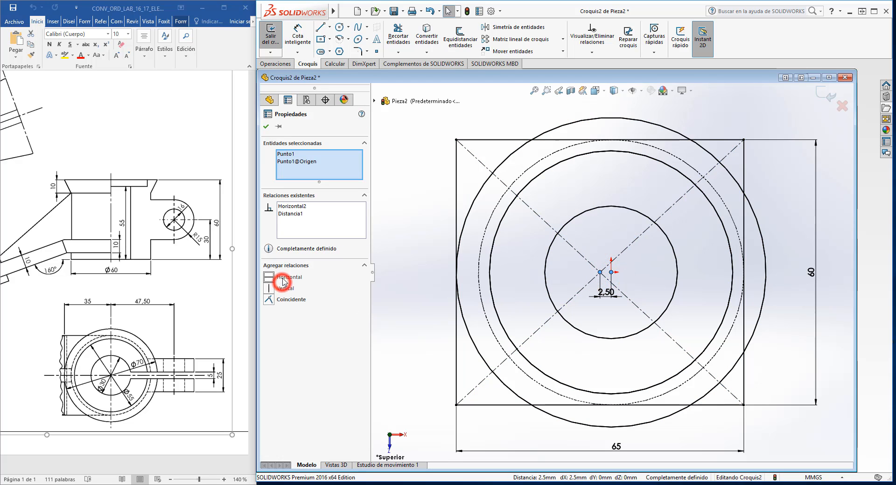
click(267, 41)
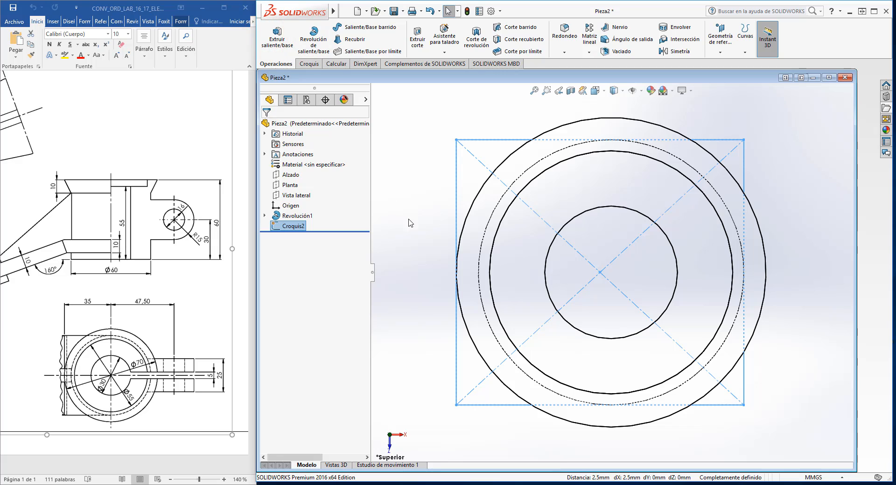
Restore the shaded display with edges and extrude the rectangle 10 mm upward as a boss merged with the cylinder.
click(623, 90)
click(617, 106)
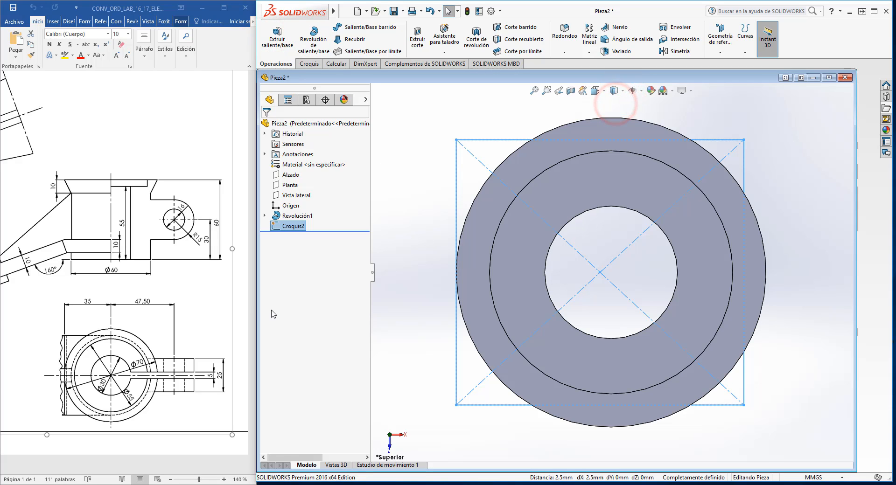
click(278, 38)
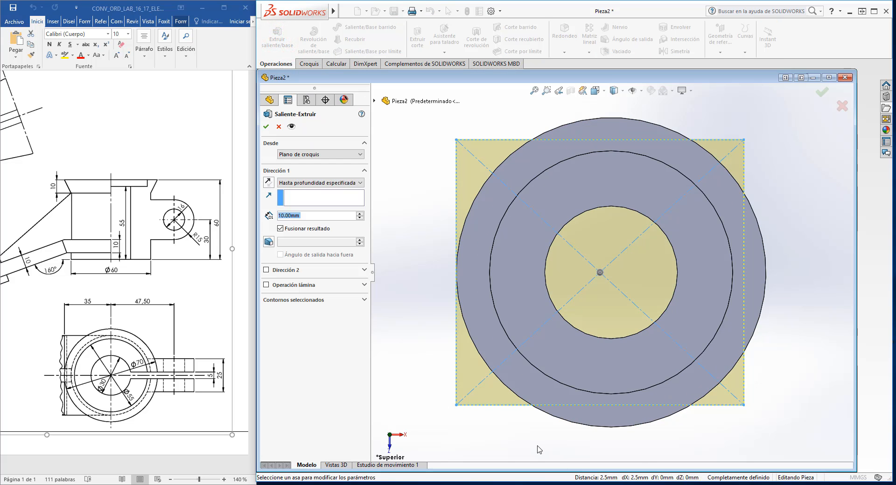
middle_drag(480, 427, 552, 302)
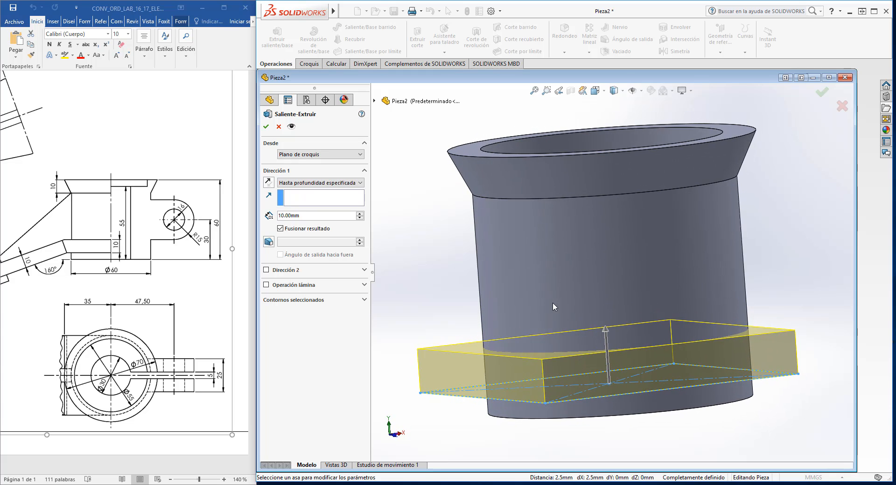
mouse_move(648, 429)
middle_down()
mouse_move(636, 436)
mouse_move(651, 435)
middle_up()
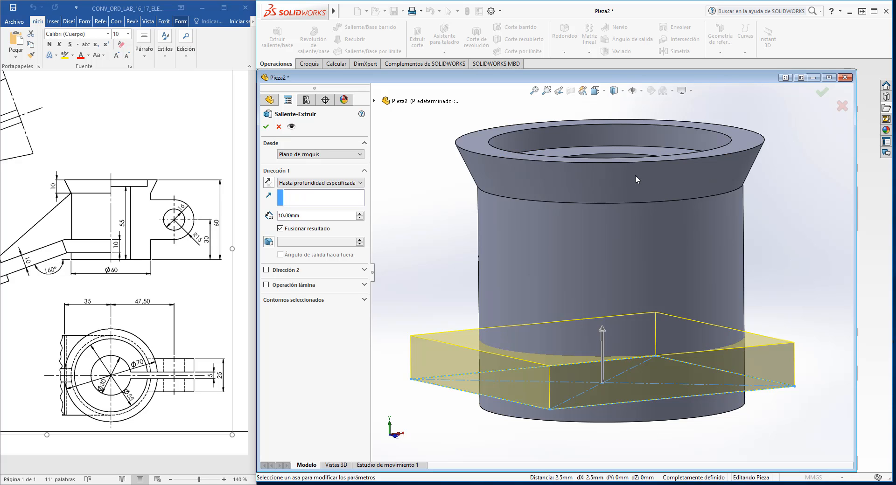
middle_drag(667, 445, 643, 456)
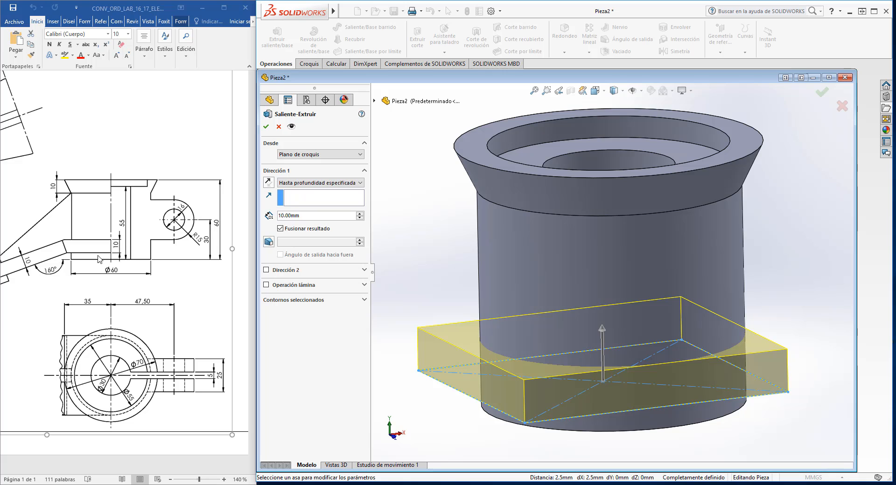
click(265, 127)
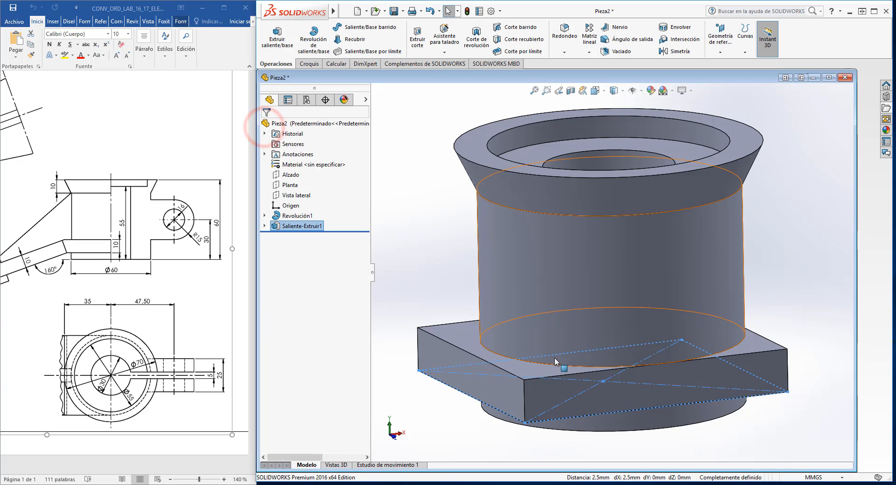
Measure the distance from the plate's overhanging edge to the cylinder axis with a temporary reference dimension, and undo it.
middle_drag(606, 407, 518, 383)
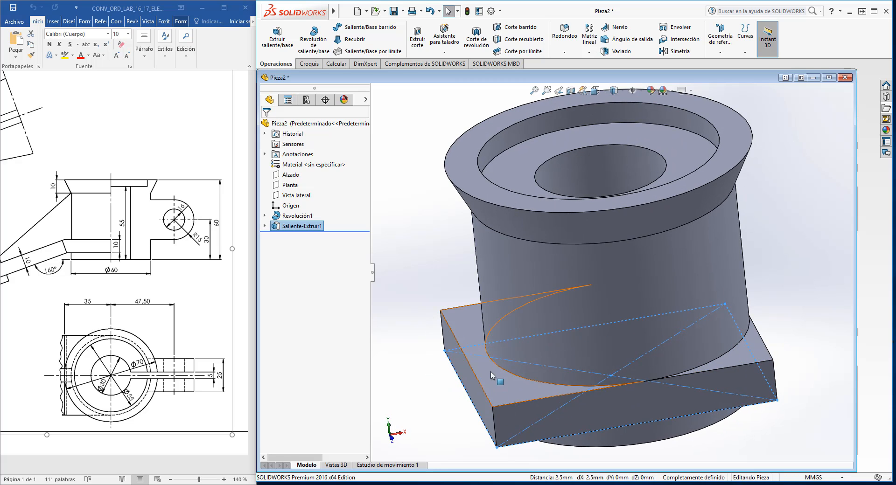
middle_drag(489, 353, 769, 320)
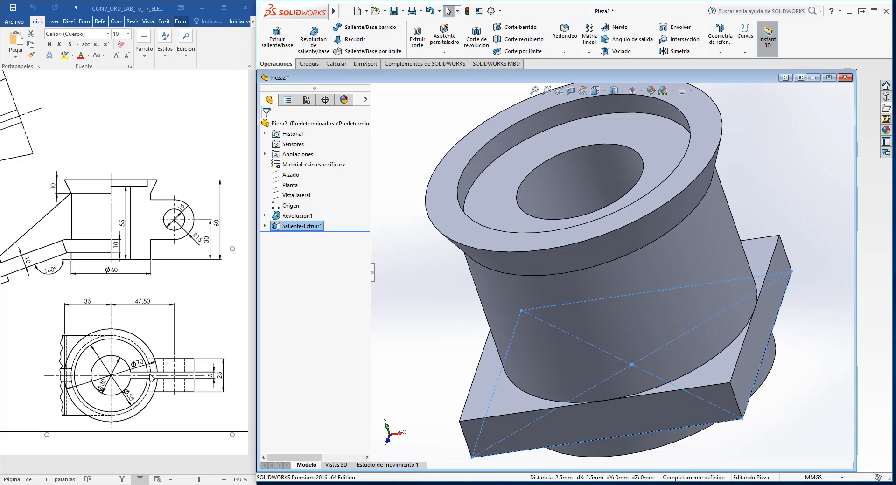
middle_drag(430, 341, 467, 353)
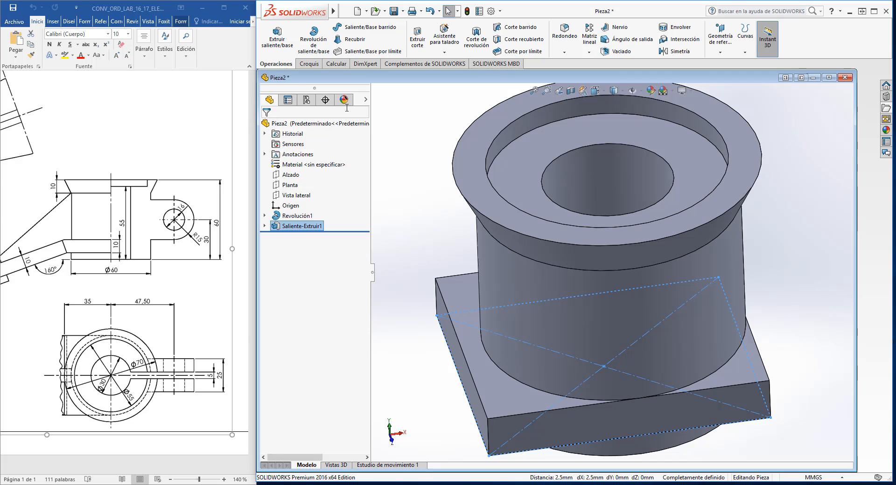
click(306, 64)
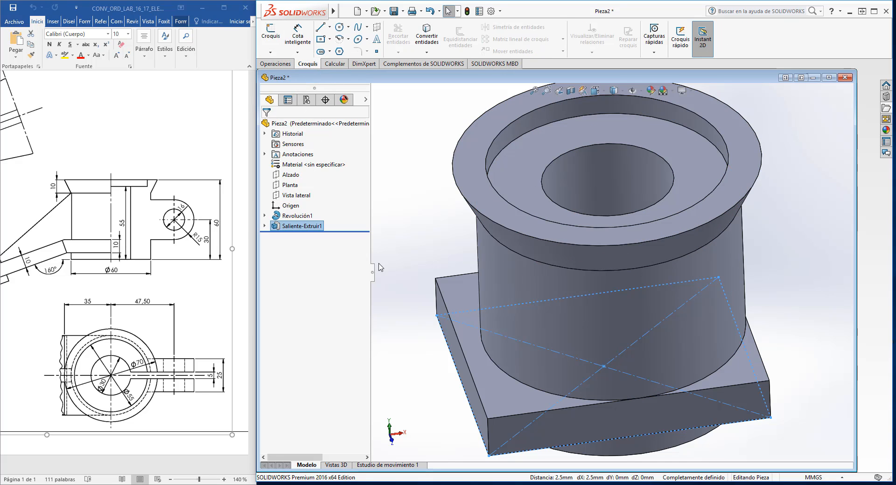
click(298, 35)
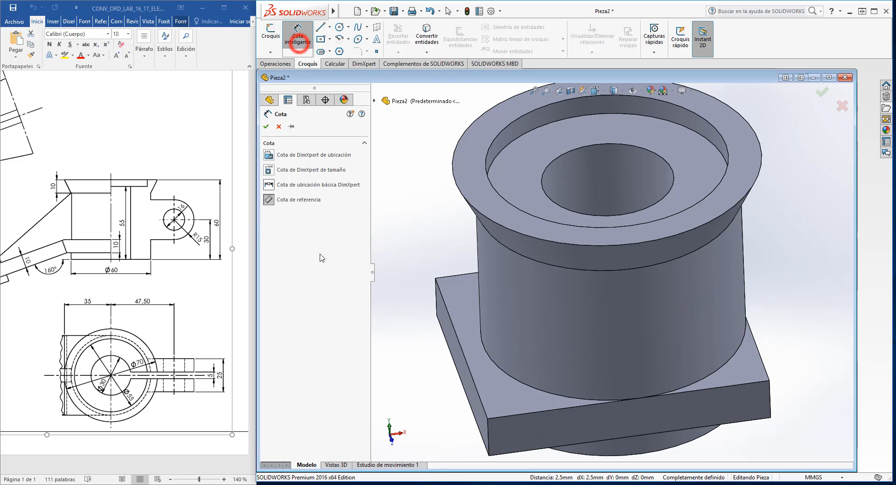
click(294, 201)
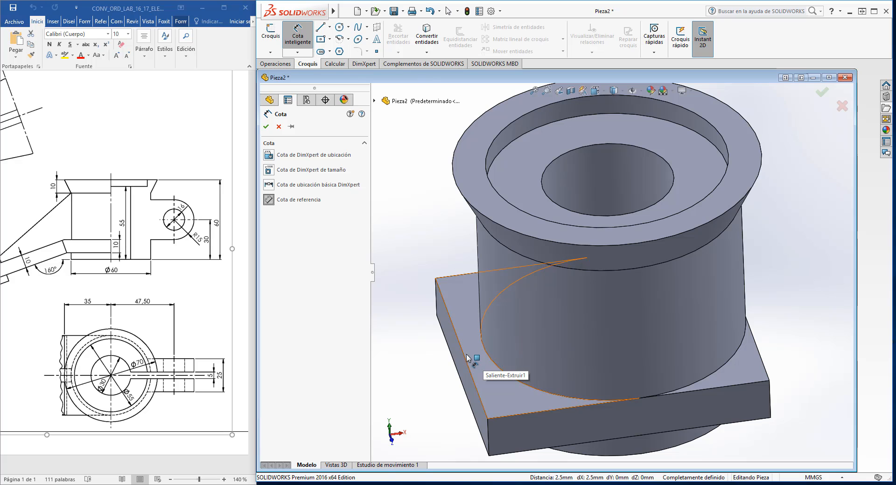
click(485, 350)
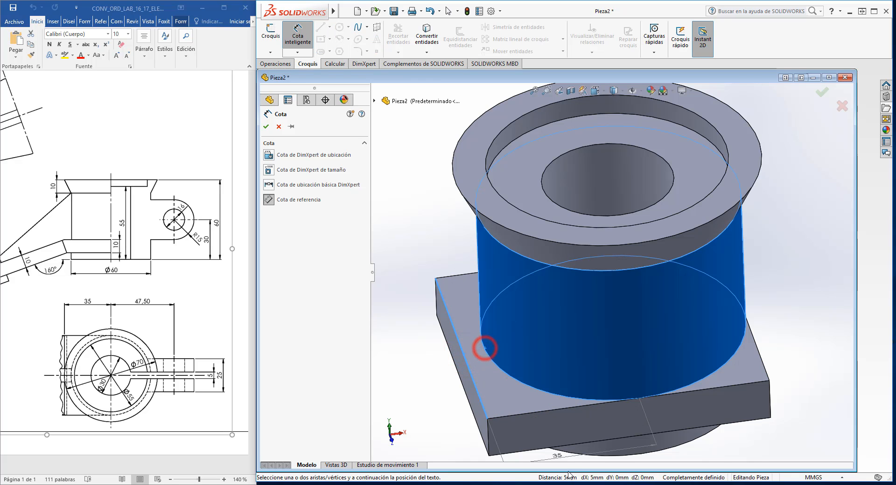
scroll(585, 455, up, 2)
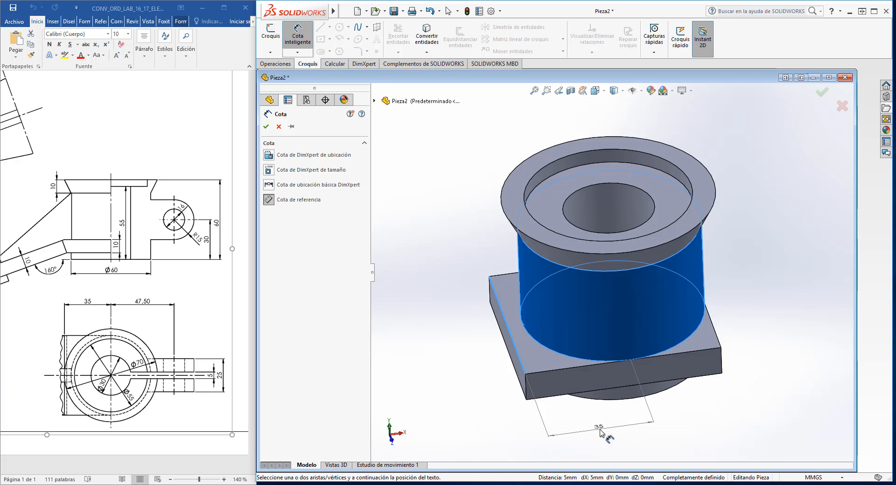
click(602, 433)
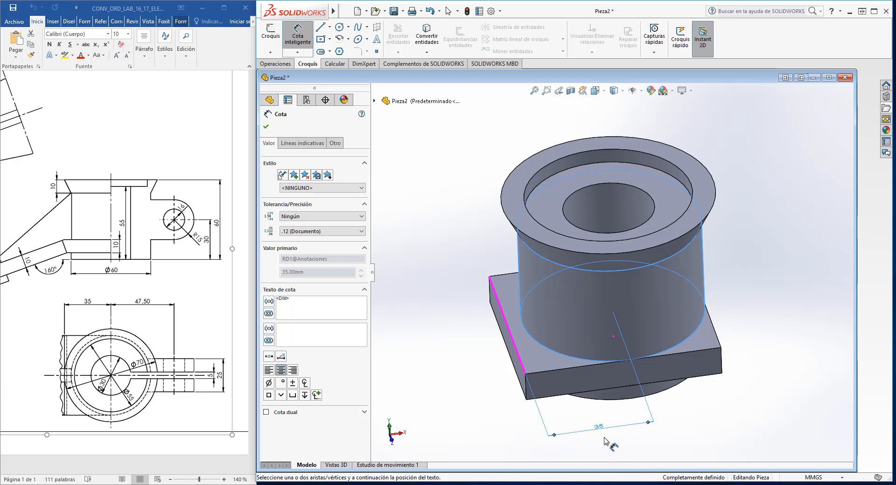
click(430, 11)
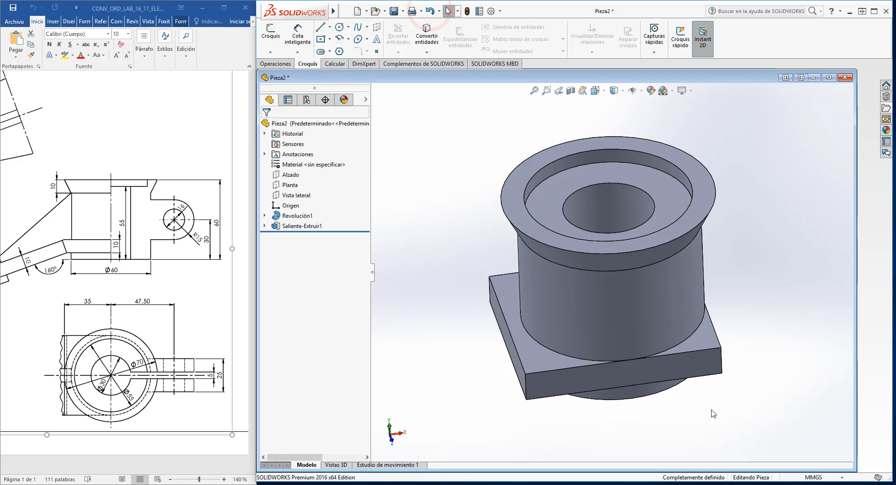
Fillet the plate's two vertical edges on the side opposite the overhang, increasing the radius until that end follows the cylinder.
middle_drag(727, 387, 756, 342)
click(682, 375)
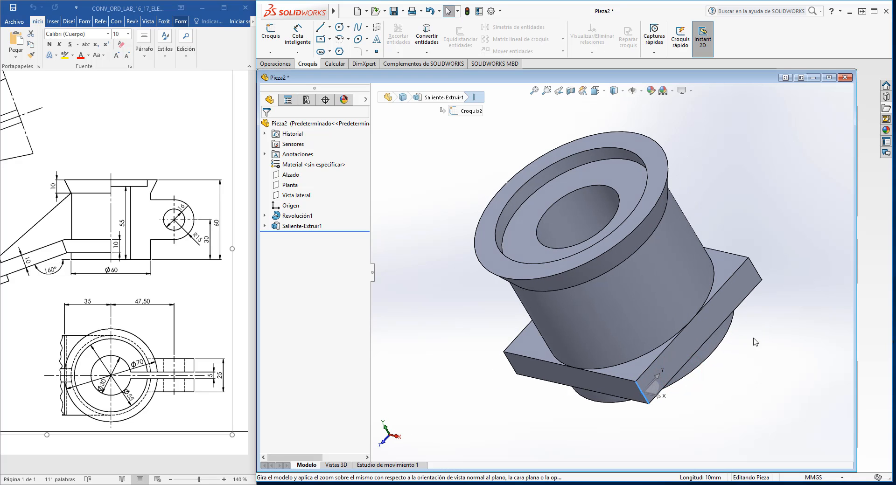
ctrl+click(755, 269)
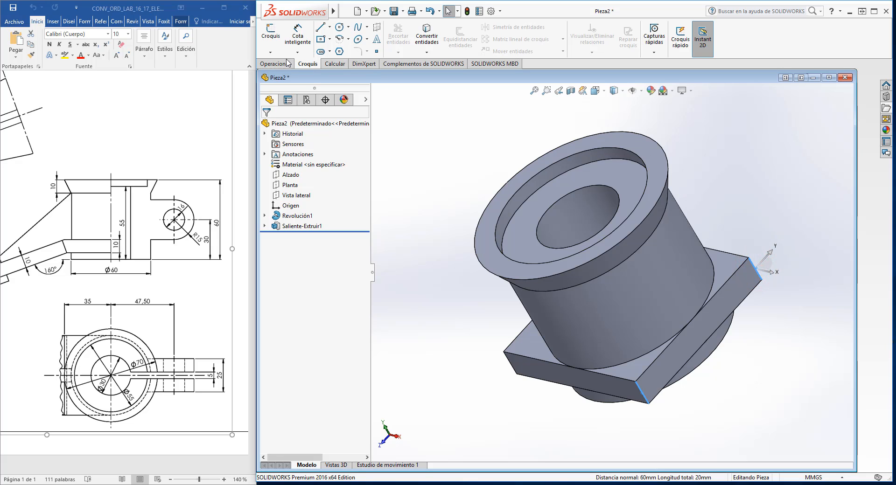
click(269, 66)
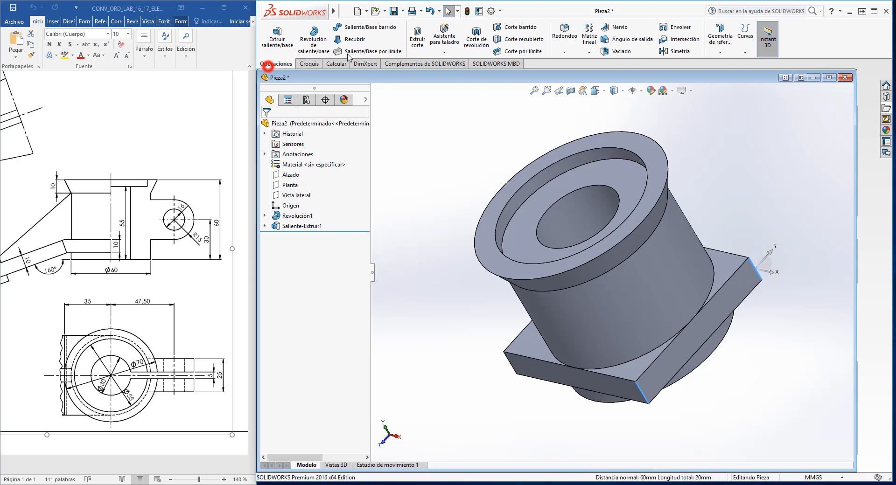
click(565, 31)
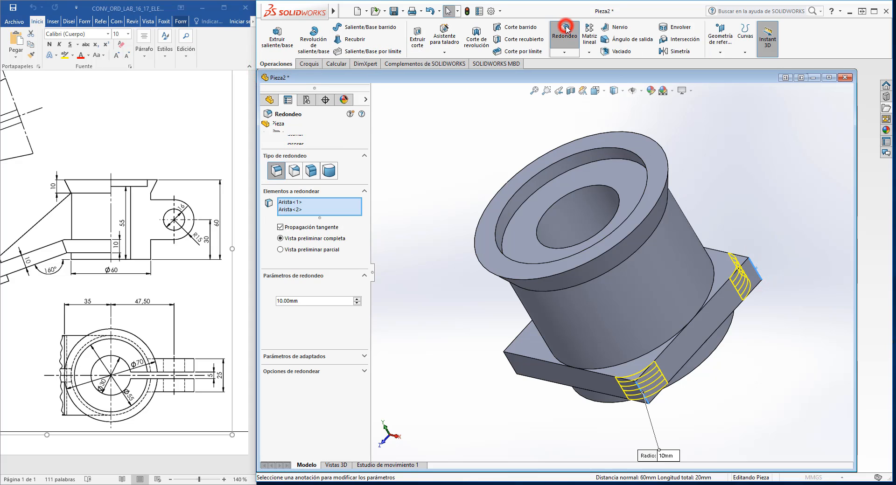
click(358, 299)
click(357, 299)
middle_drag(532, 417, 547, 428)
click(266, 128)
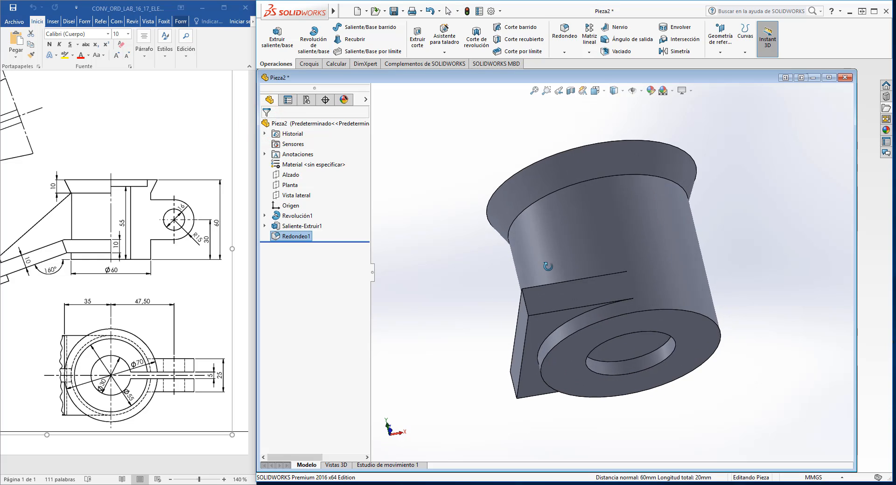
middle_drag(476, 331, 563, 356)
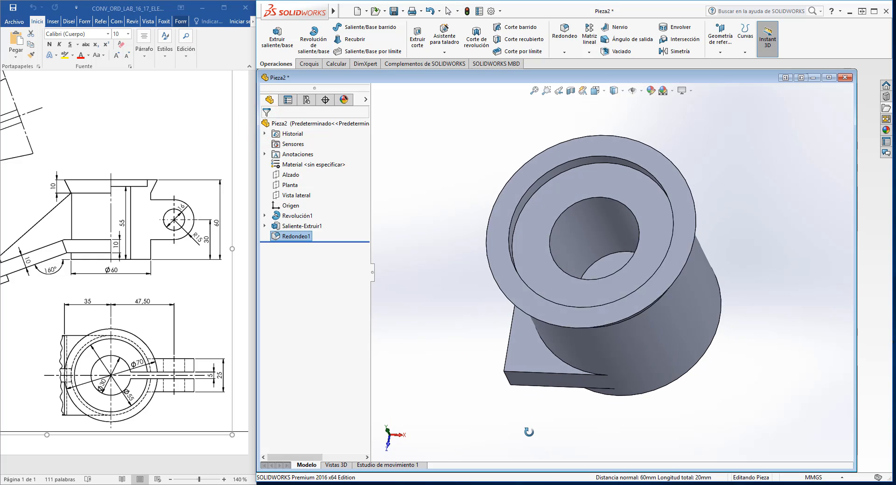
middle_drag(535, 416, 539, 439)
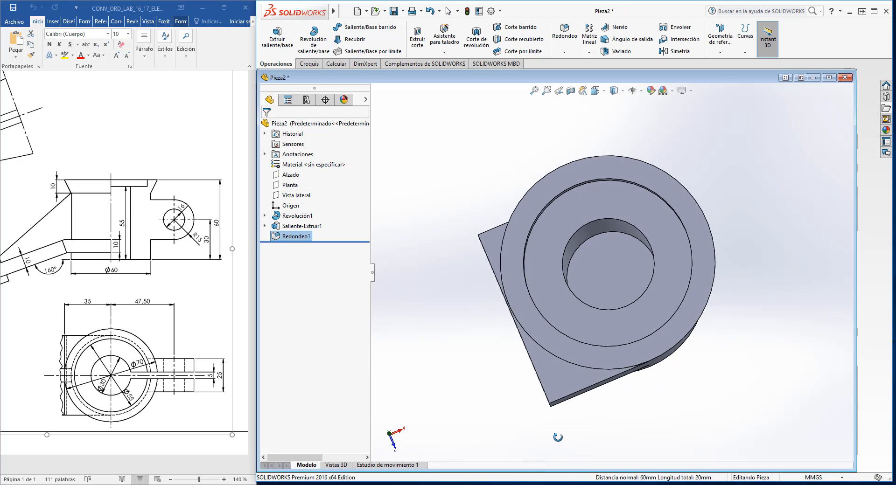
middle_drag(558, 437, 559, 410)
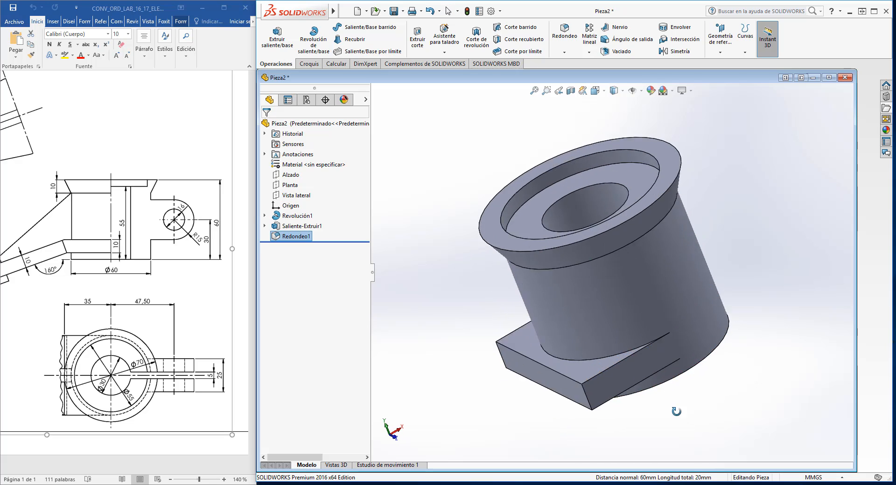
mouse_move(691, 467)
middle_down()
mouse_move(673, 448)
mouse_move(694, 462)
middle_up()
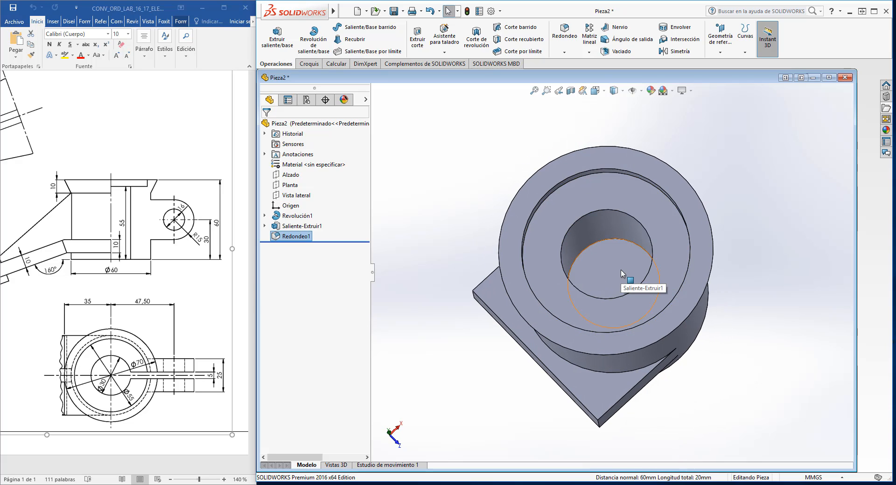
click(301, 226)
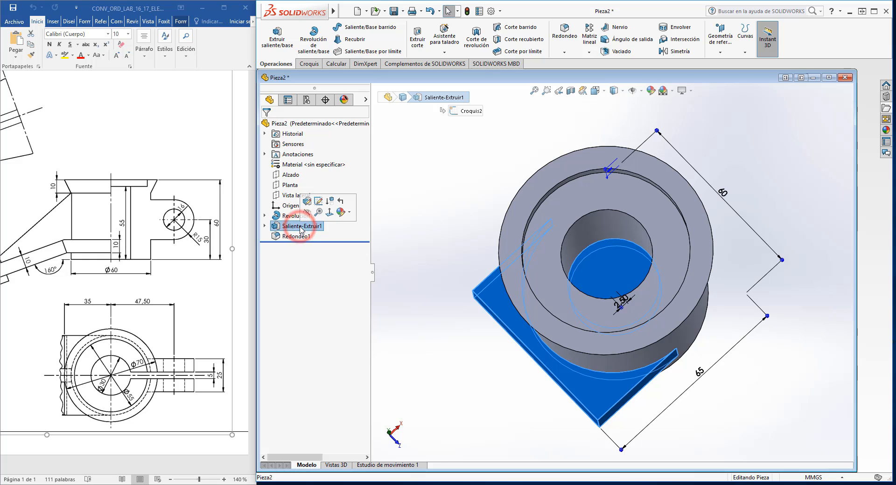
right_click(302, 227)
click(318, 201)
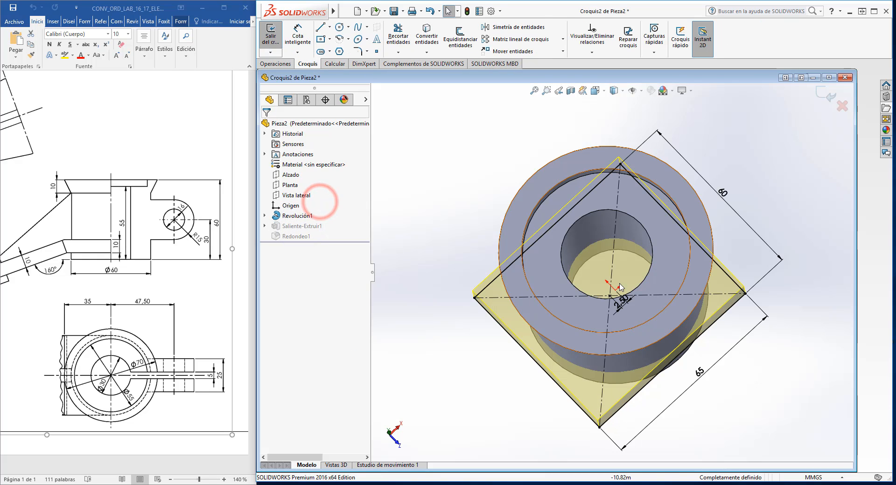
right_click(307, 227)
click(440, 162)
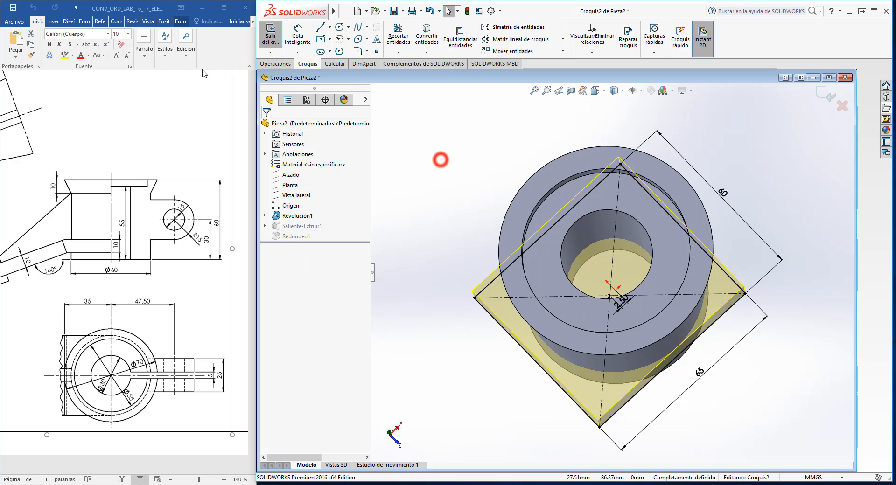
click(270, 36)
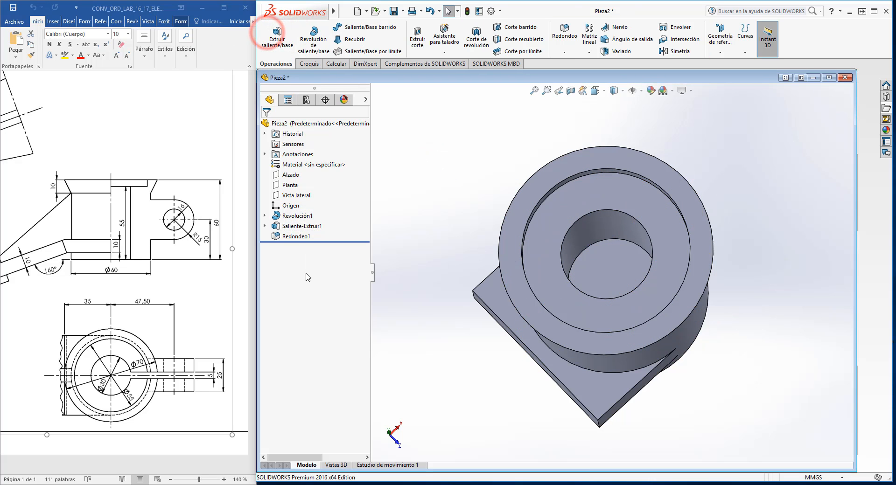
Edit the plate extrusion's sketch in a normal view and draw a 15 mm radius circle centred on the origin, matching the bore.
click(298, 227)
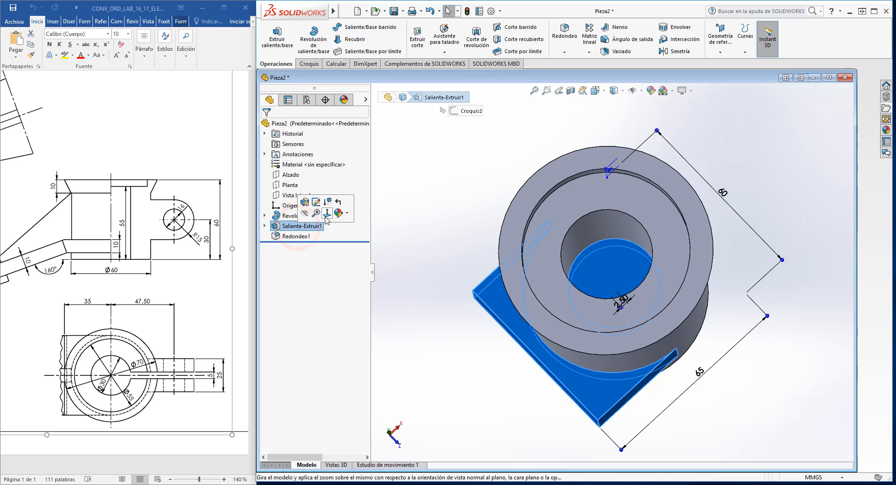
click(328, 213)
right_click(297, 228)
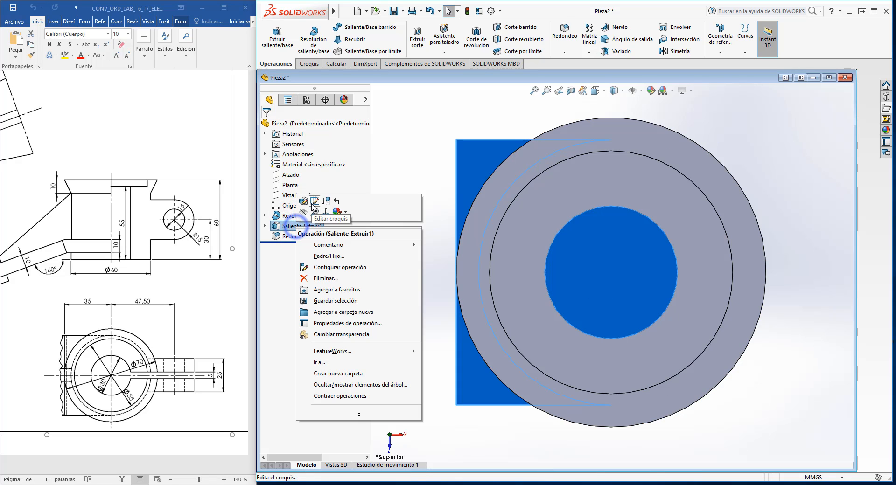
click(311, 211)
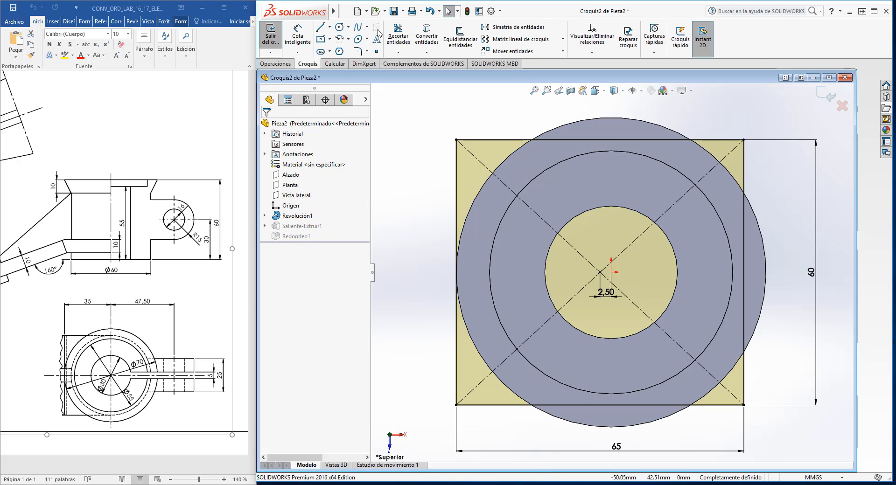
click(340, 28)
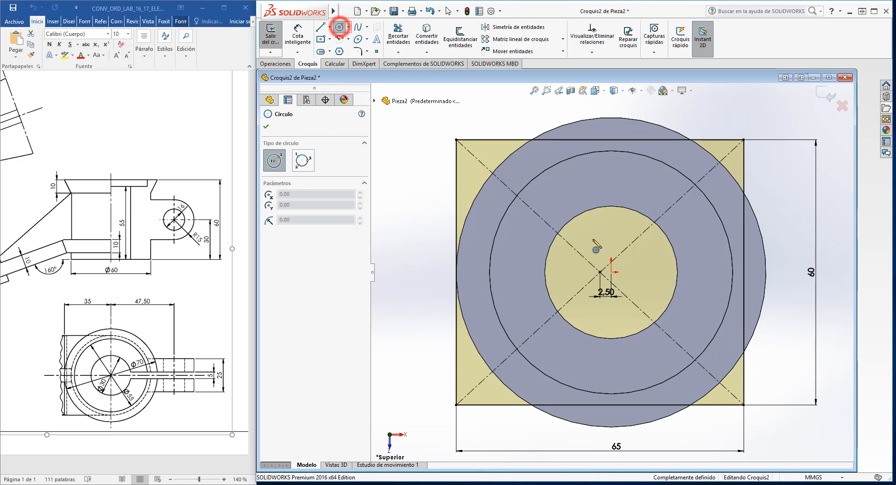
click(611, 273)
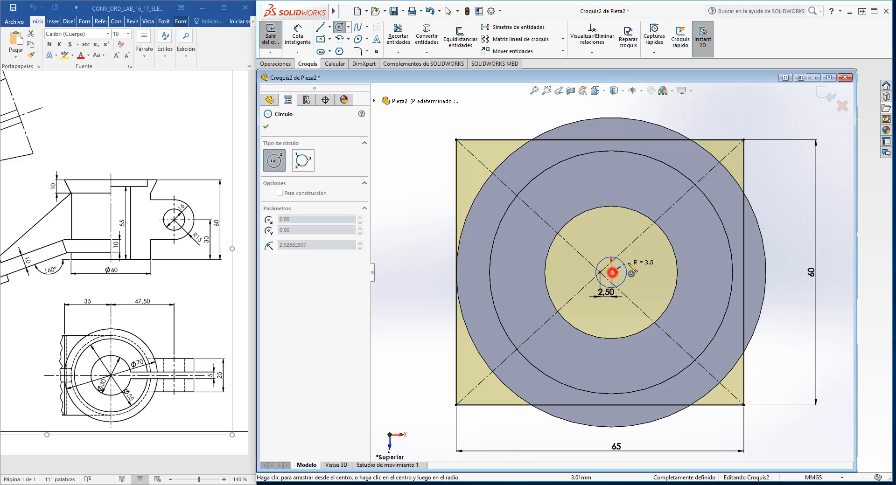
click(672, 250)
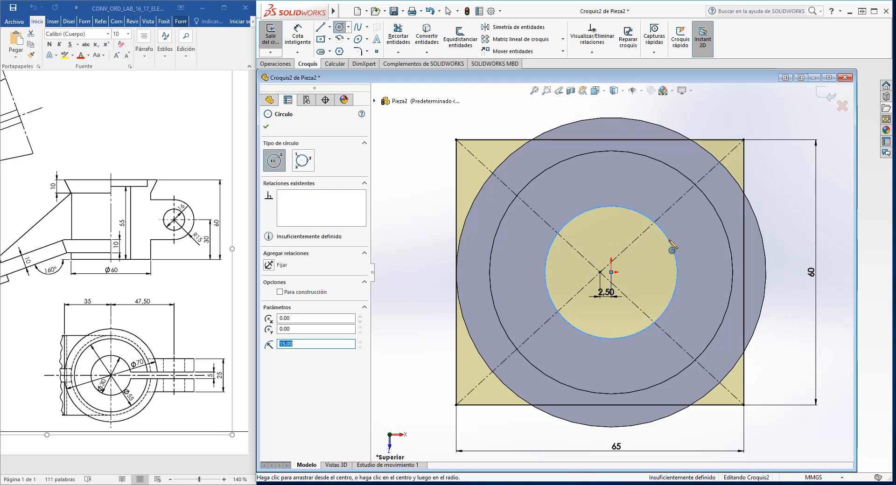
click(267, 124)
click(406, 205)
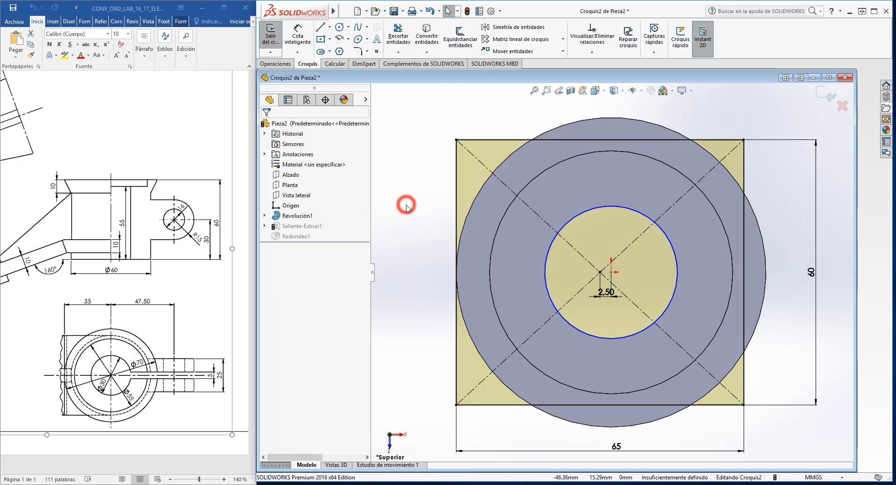
Dimension the circle's diameter as 30 mm and exit the sketch so the bore passes through the plate.
click(297, 38)
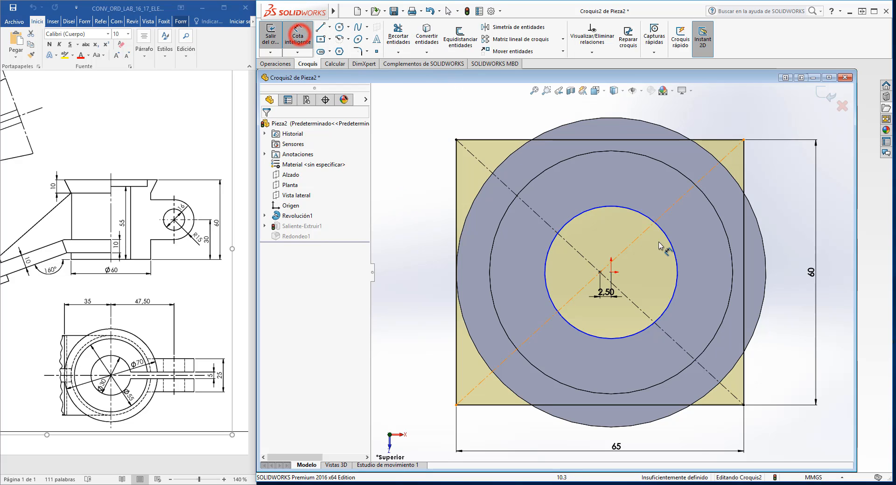
click(667, 245)
click(648, 261)
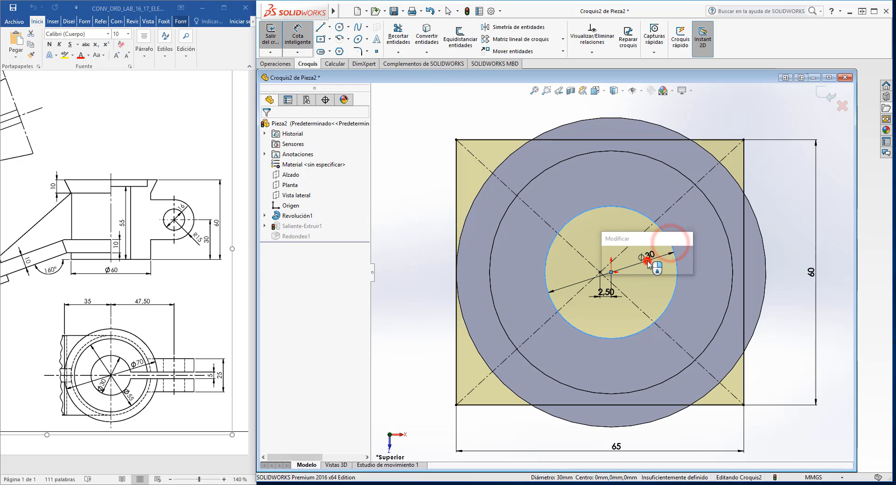
click(608, 260)
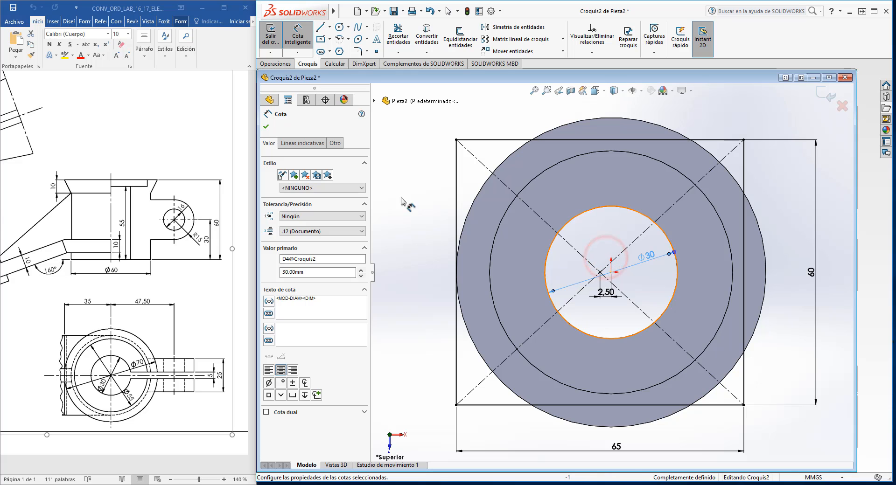
click(274, 32)
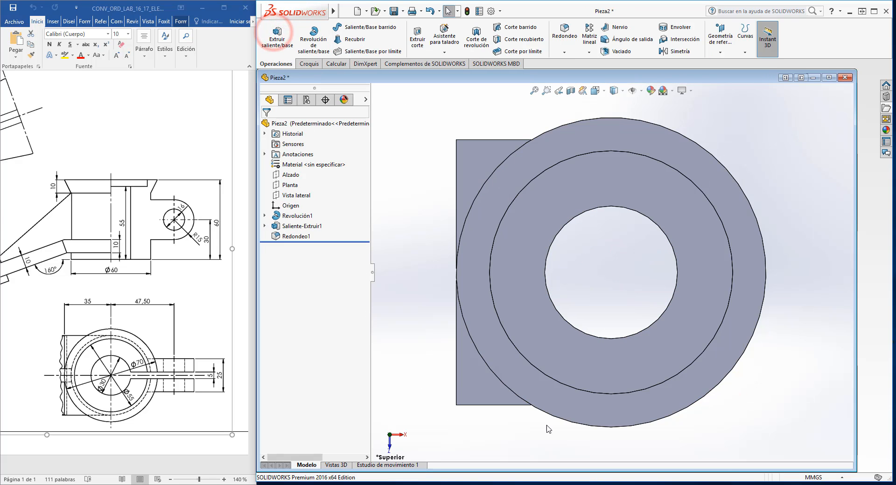
Reopen the plate extrusion's sketch for editing.
middle_drag(686, 457, 676, 393)
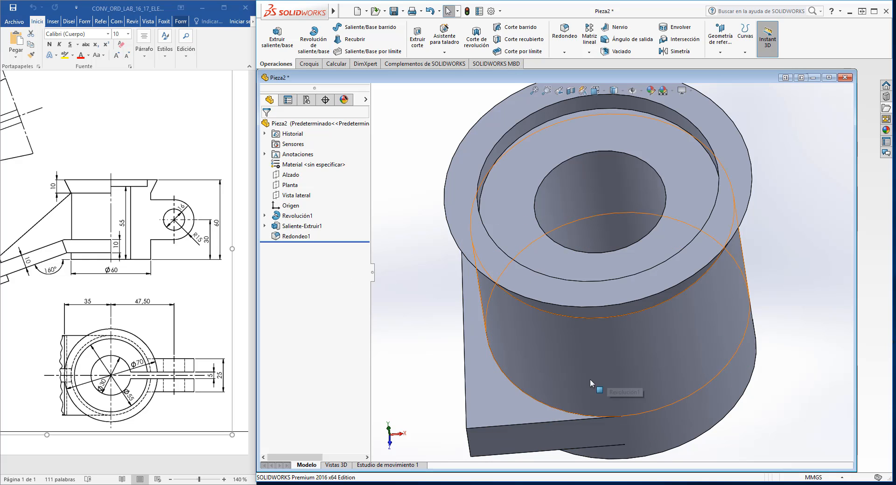
middle_drag(426, 324, 439, 377)
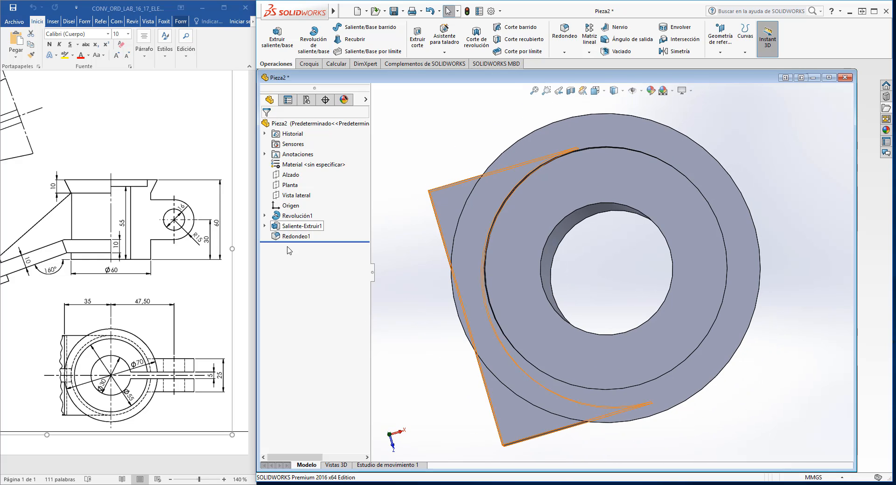
right_click(295, 227)
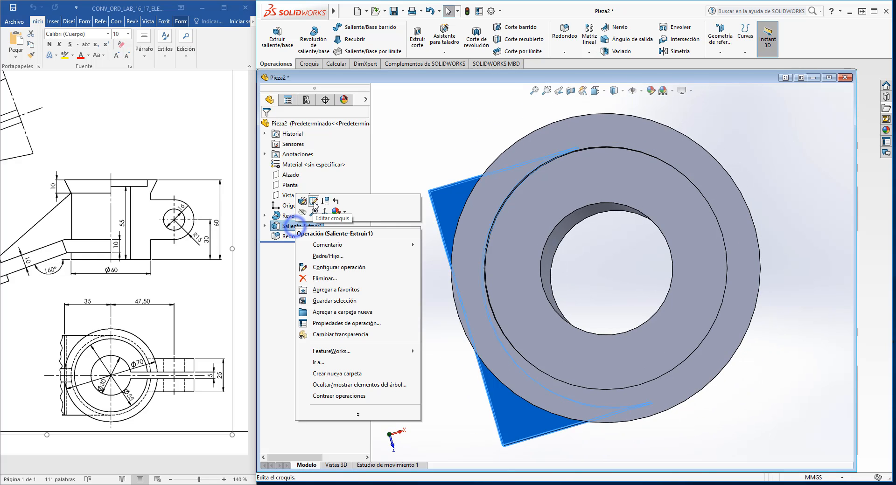
Open the sketch of the block extrusion for review and exit it without changes.
click(313, 199)
mouse_move(430, 330)
middle_down()
mouse_move(401, 268)
mouse_move(410, 257)
middle_up()
click(271, 35)
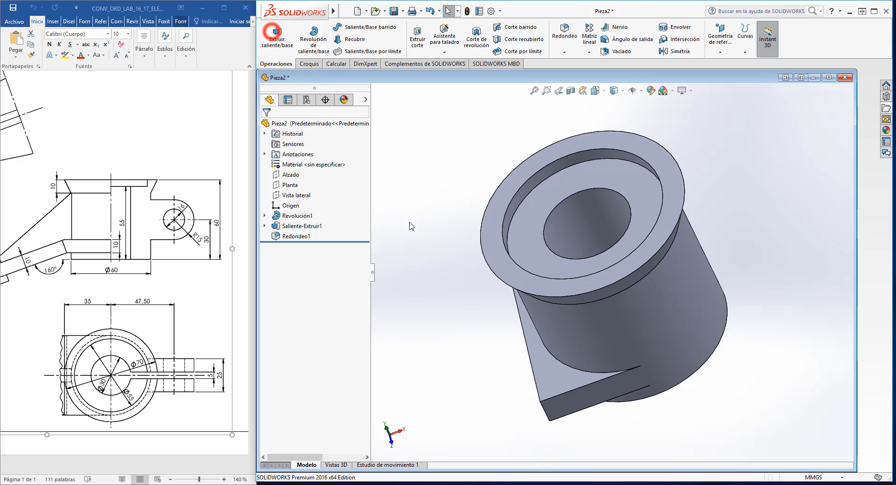
Create a reference plane through the upper outer edge of the side block, at 200° to the block's top face.
mouse_move(426, 293)
middle_down()
mouse_move(455, 354)
mouse_move(430, 284)
mouse_move(436, 251)
mouse_move(389, 314)
middle_up()
click(100, 459)
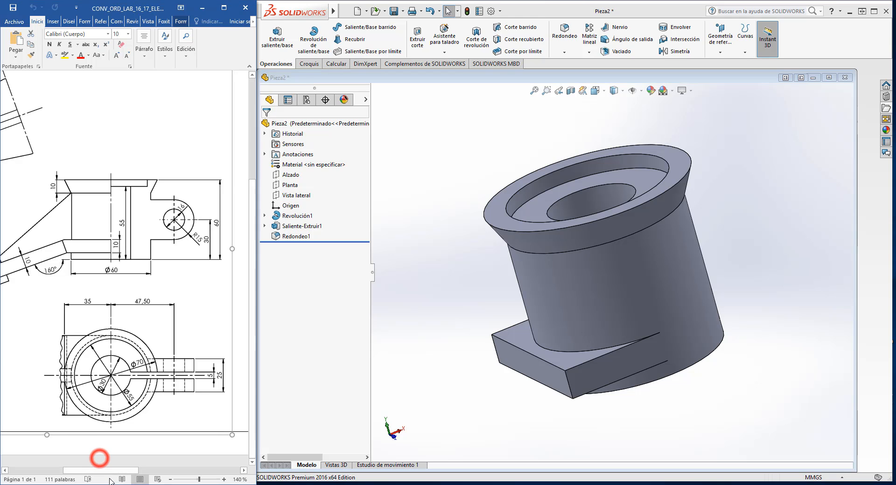
drag(106, 471, 69, 479)
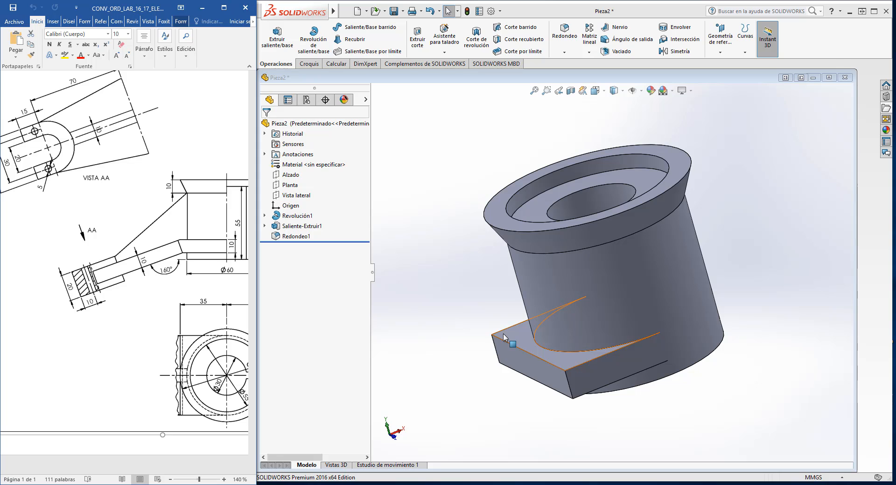
click(725, 46)
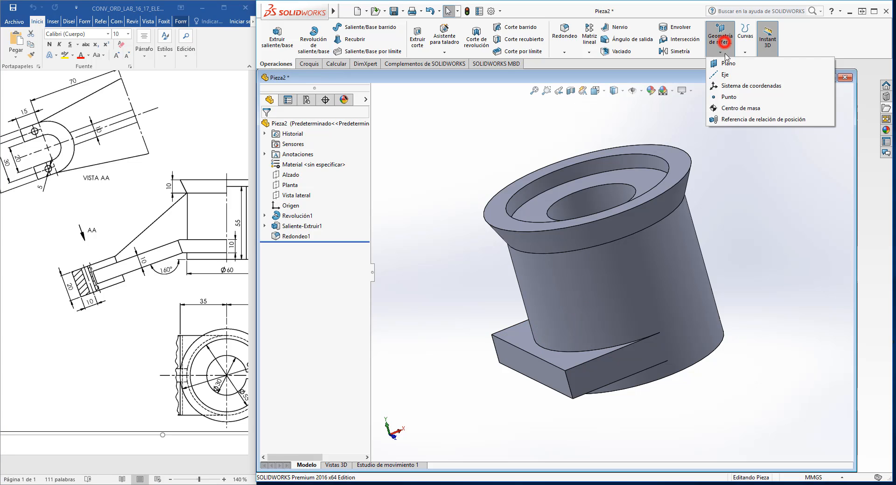
click(728, 64)
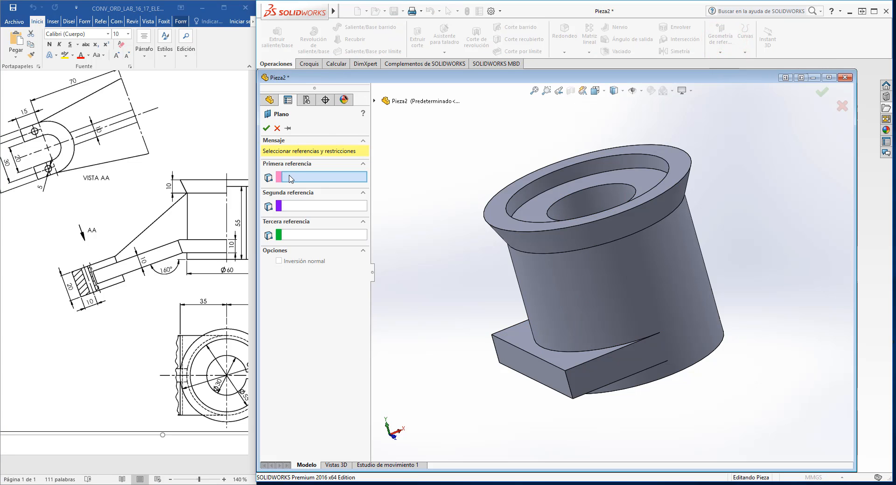
click(552, 365)
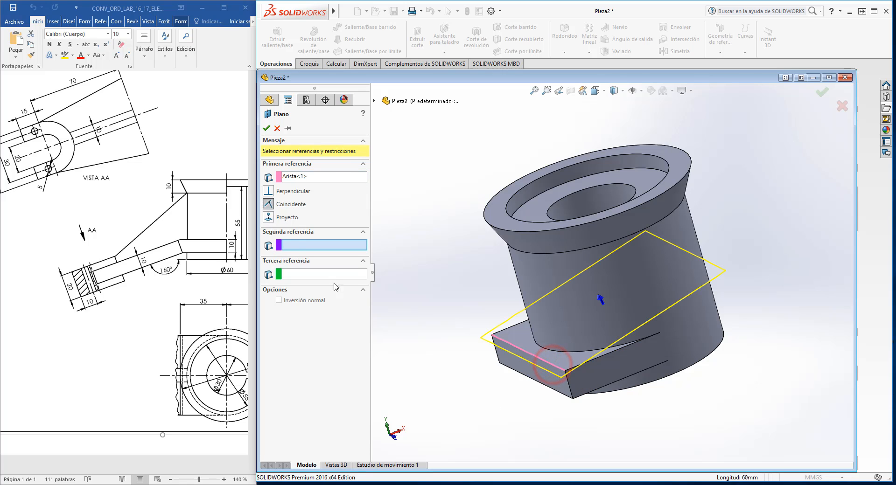
click(612, 350)
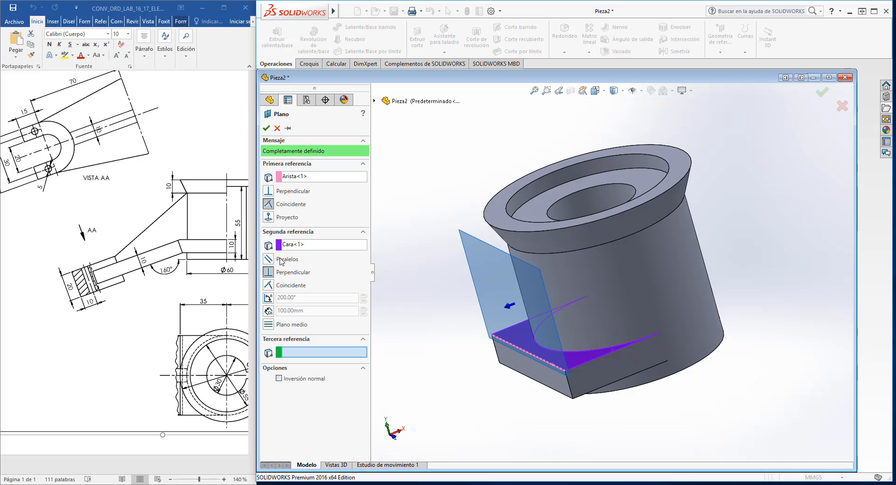
click(269, 298)
click(304, 297)
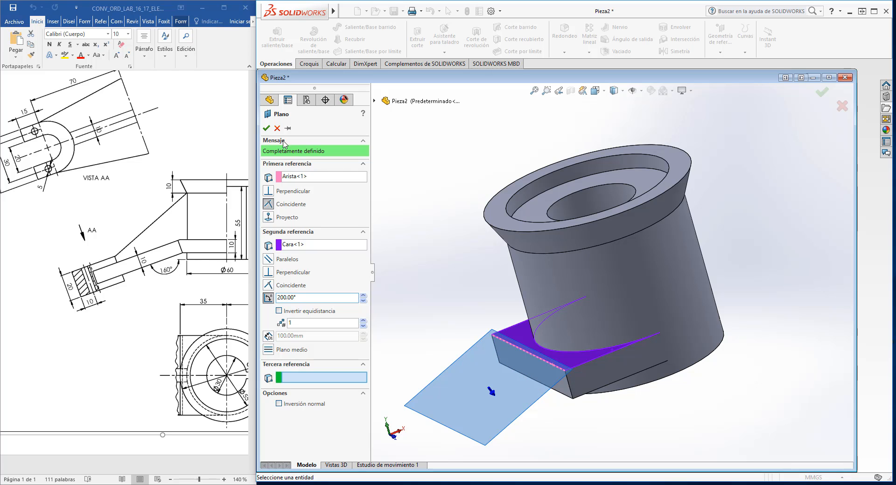
click(266, 129)
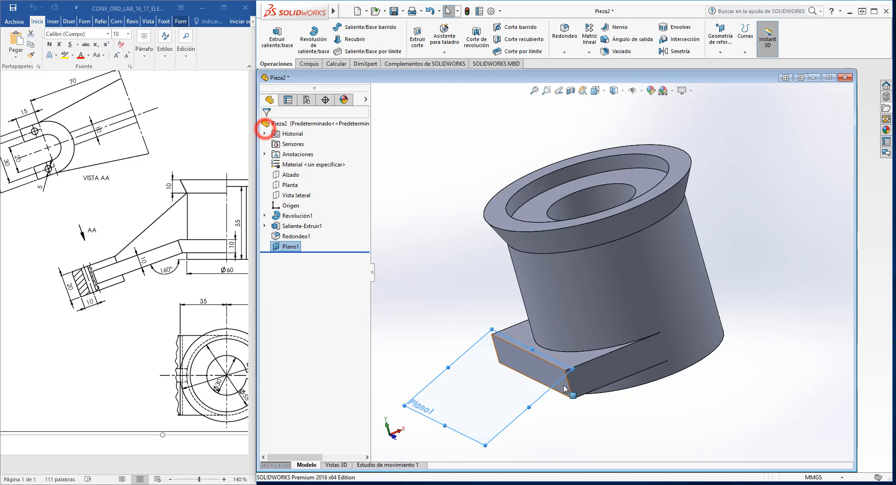
View the new reference plane face-on from the side showing the flanged end, and stretch its outer border away from the part.
right_click(295, 247)
click(336, 231)
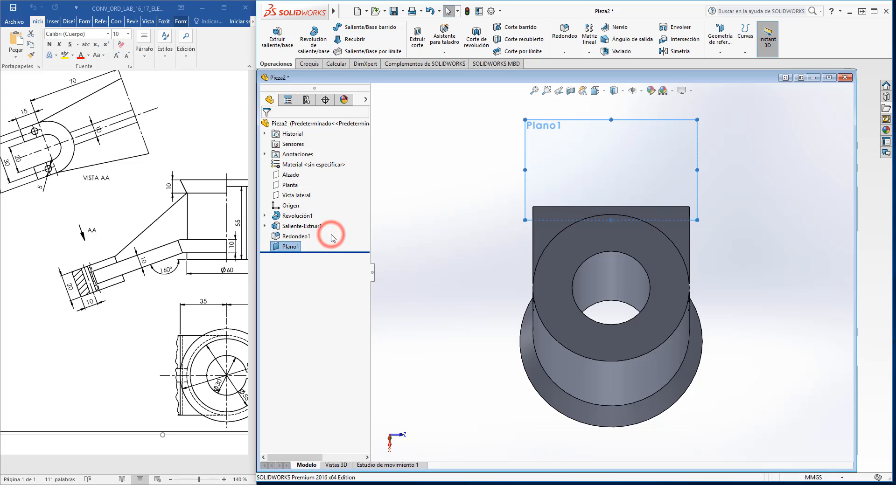
right_click(299, 251)
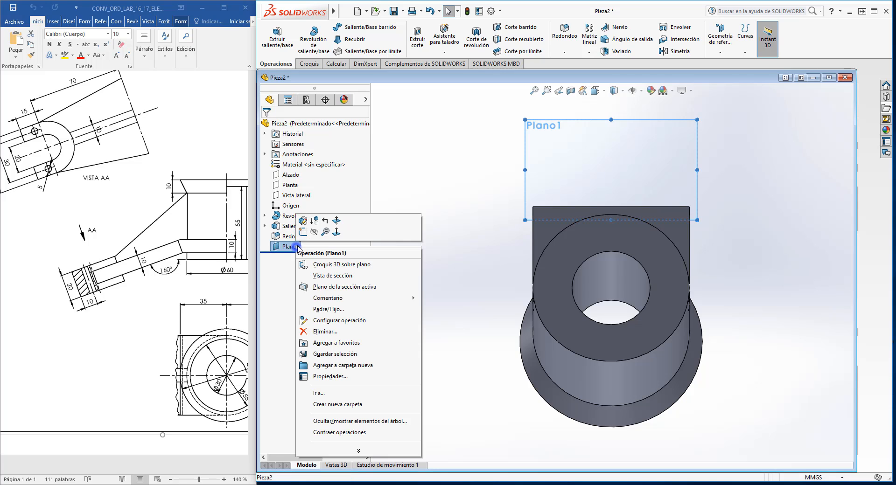
click(336, 232)
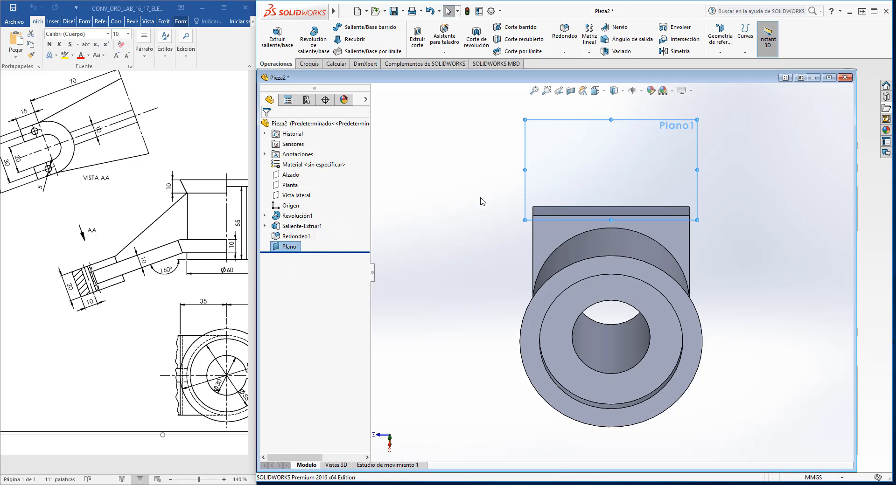
click(612, 117)
key(f)
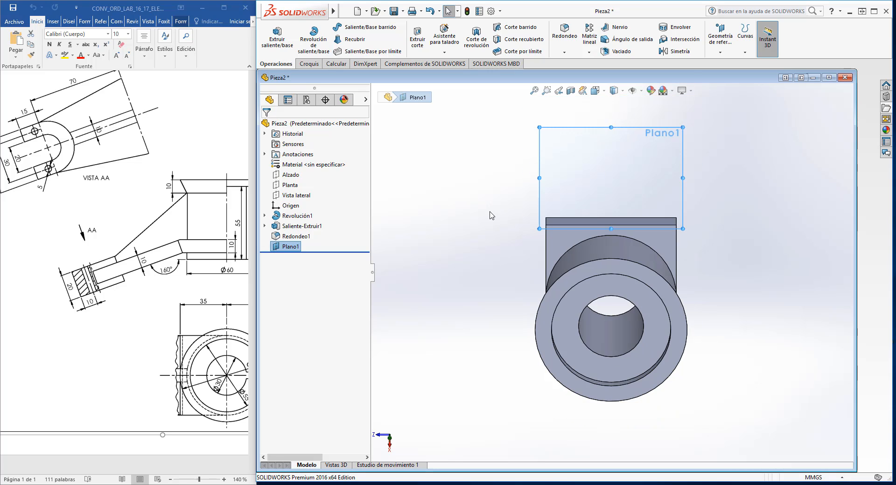
scroll(499, 204, up, 1)
drag(611, 172, 611, 137)
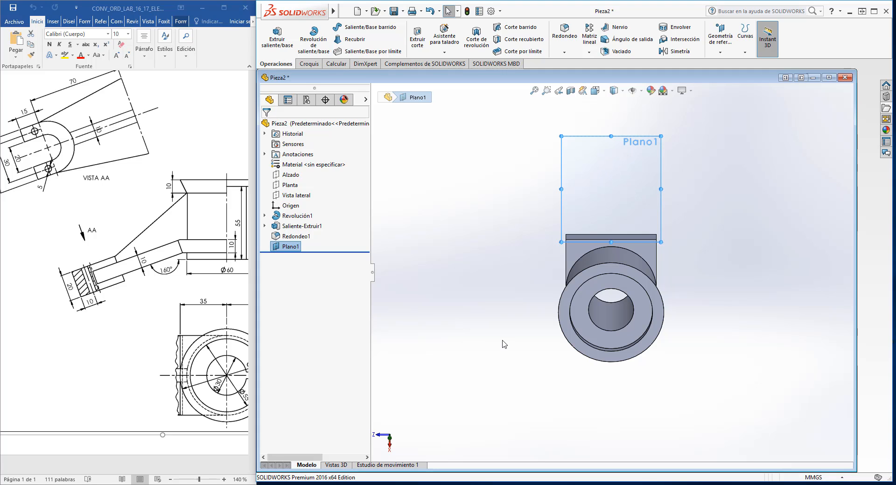
Start a sketch on the new plane and draw a vertical construction line about 110 mm long from the origin.
click(189, 146)
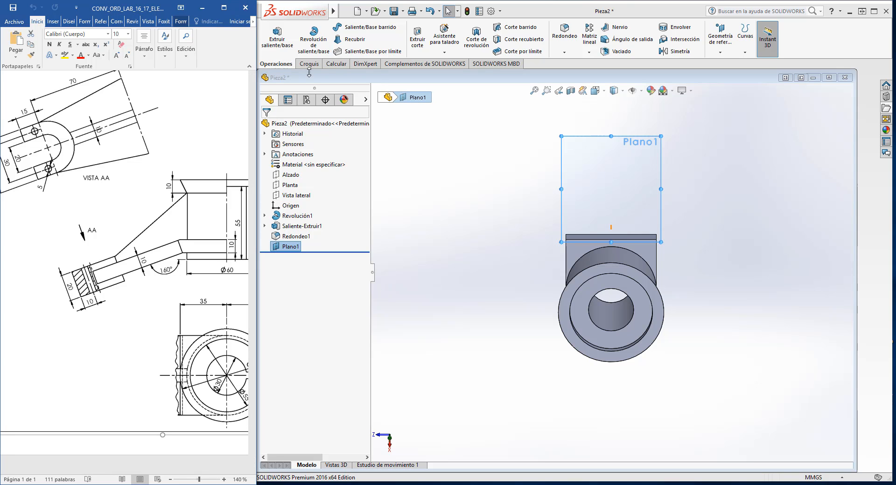
right_click(294, 250)
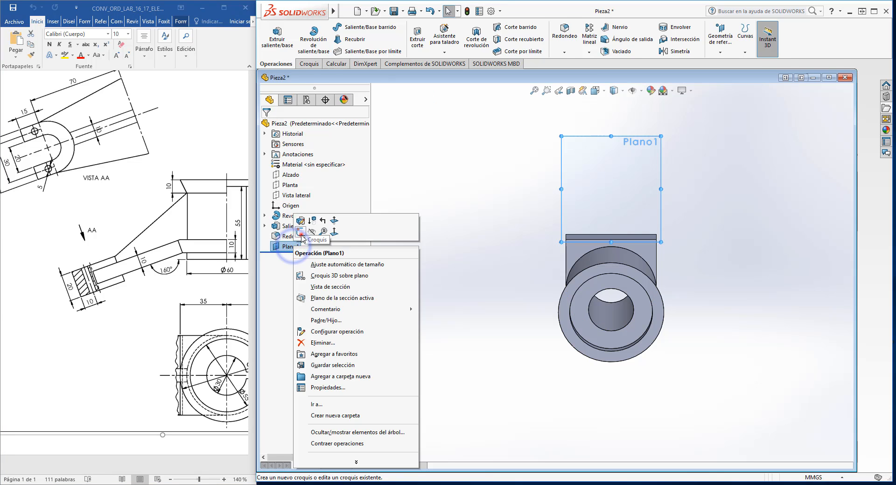
click(302, 236)
click(329, 26)
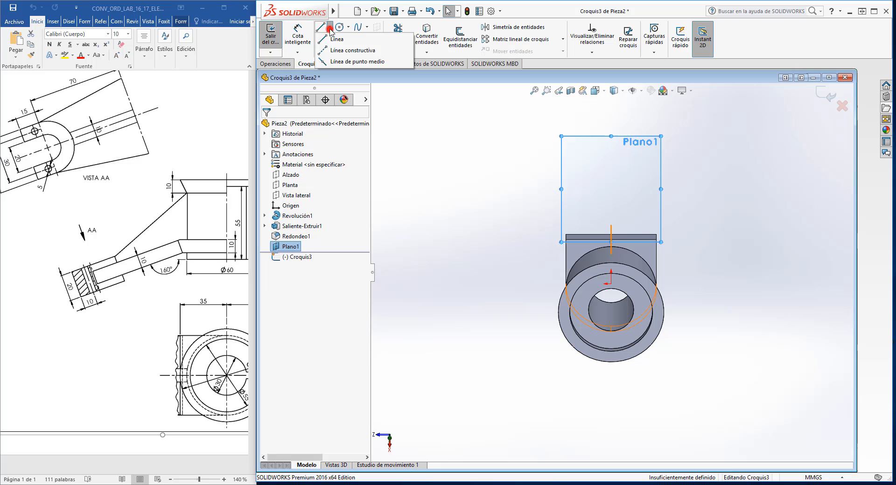
click(334, 58)
click(610, 282)
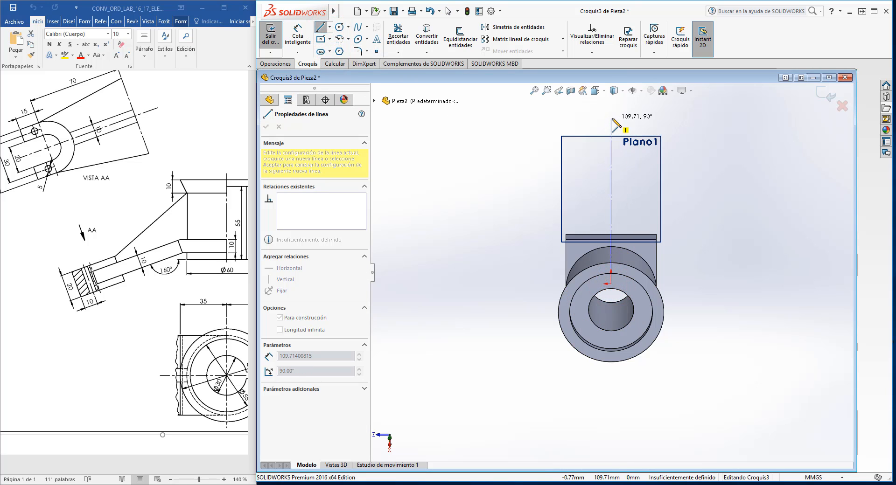
click(611, 119)
right_click(701, 140)
click(710, 148)
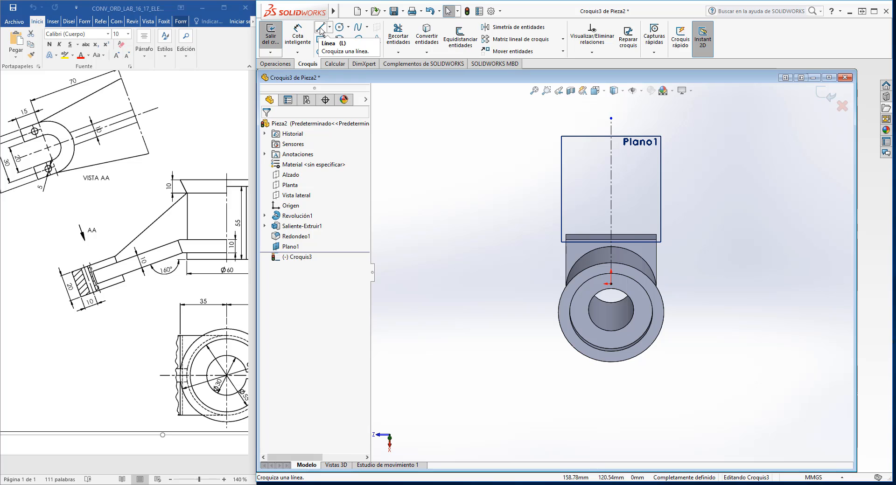
Draw a vertical line about 60 mm long from the block's edge corner, followed by a horizontal line about 10 mm long toward the centreline.
click(321, 28)
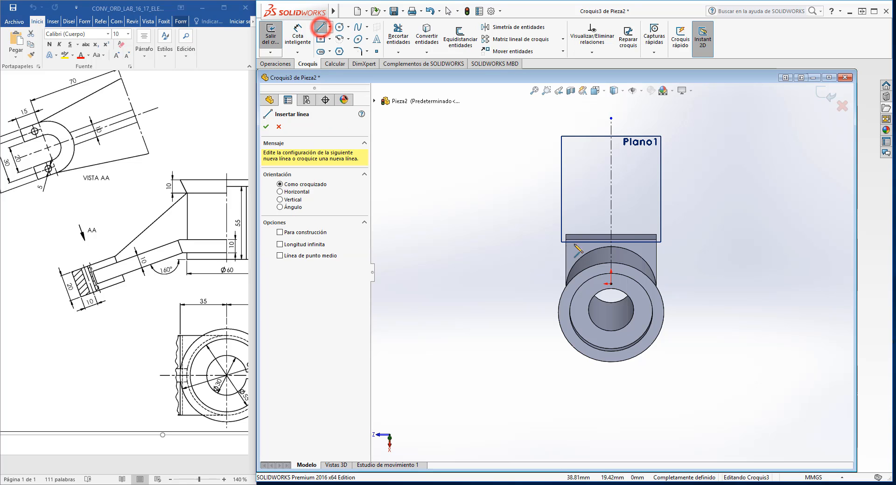
click(566, 239)
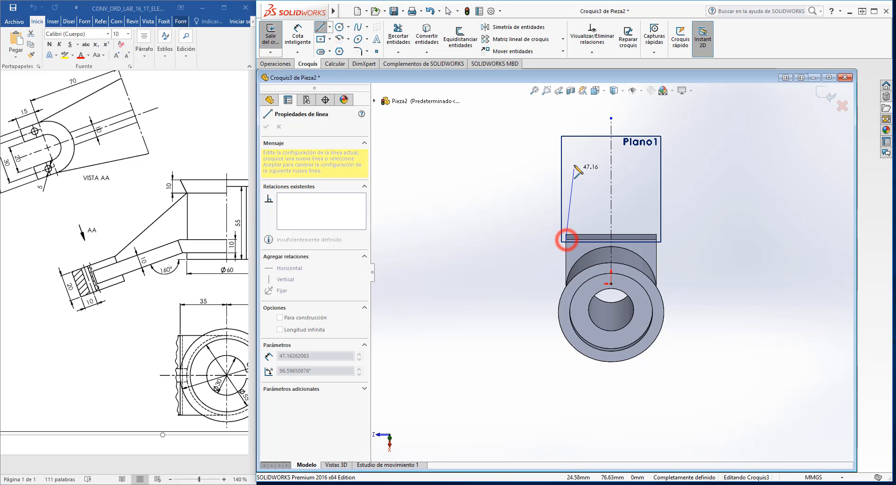
click(566, 148)
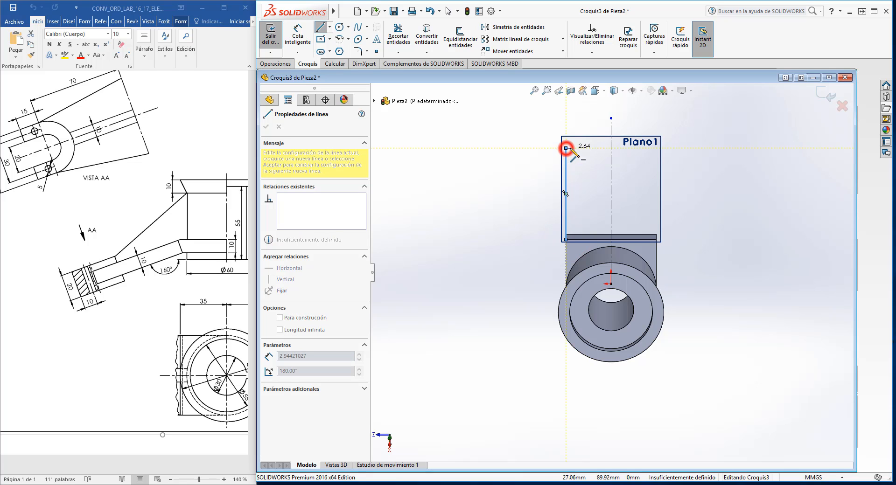
click(581, 148)
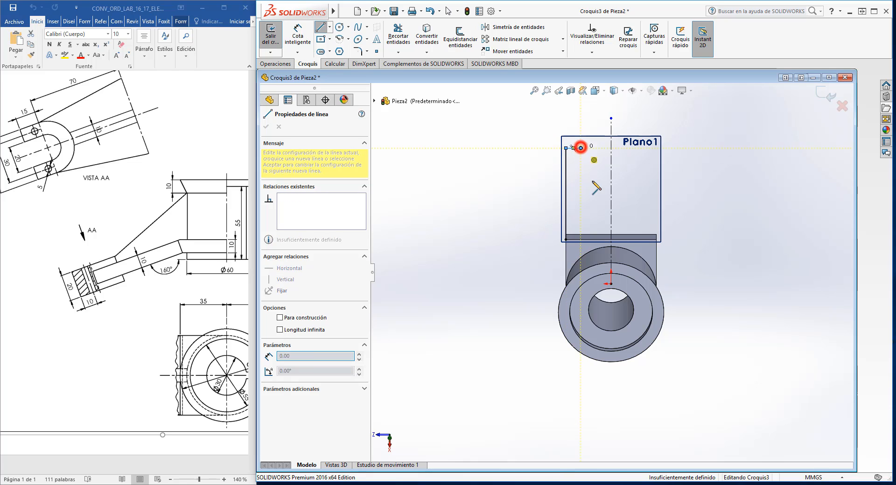
right_click(519, 149)
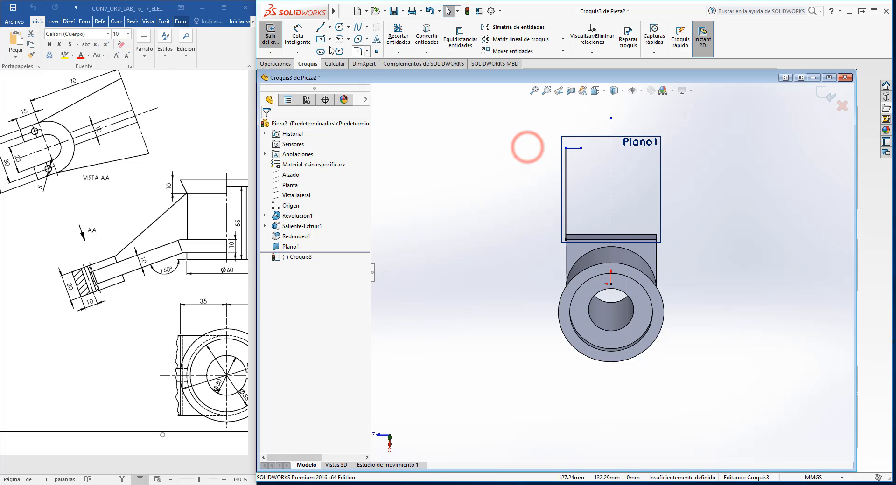
Mirror the vertical and short horizontal lines about the vertical construction line, keeping the originals.
mouse_move(540, 120)
mouse_down()
mouse_move(612, 269)
mouse_move(595, 248)
mouse_up()
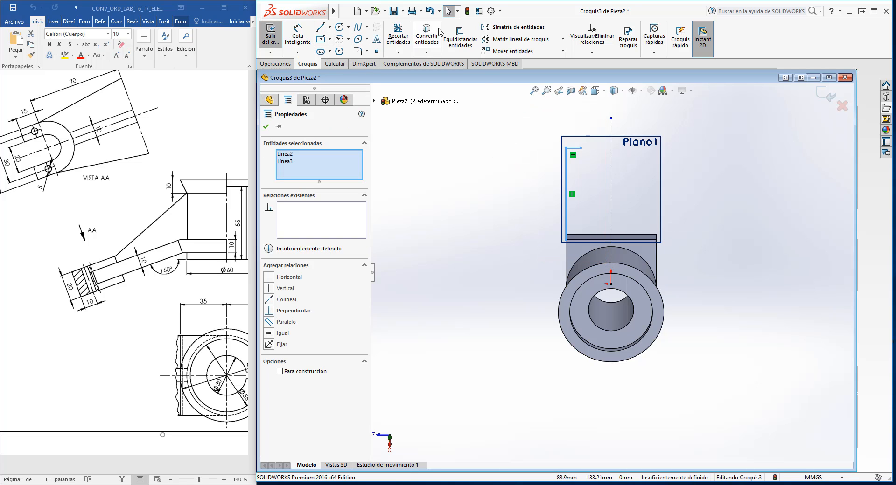
click(509, 29)
click(320, 256)
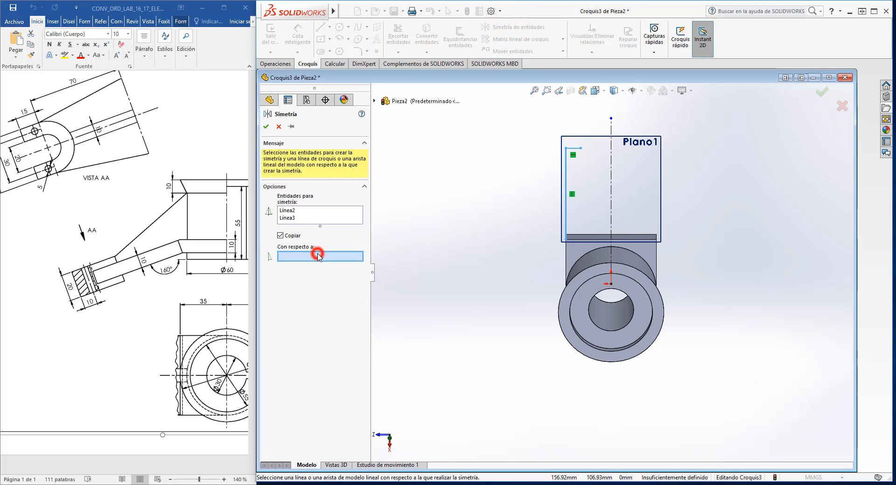
click(611, 127)
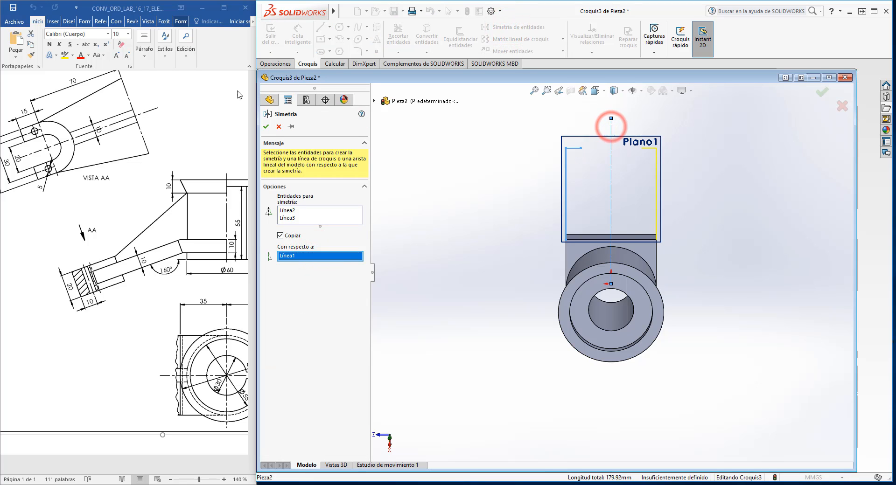
click(267, 126)
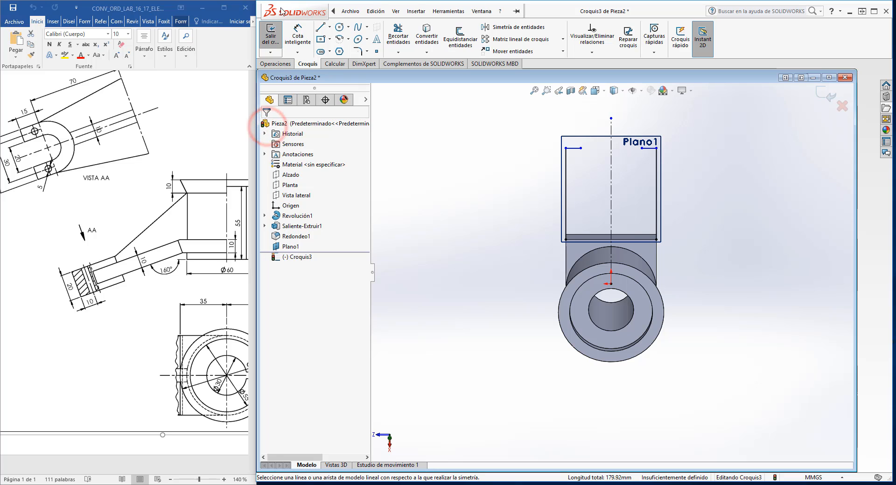
Join the lower ends of the two vertical lines with a 60 mm horizontal line along the block's edge.
click(323, 31)
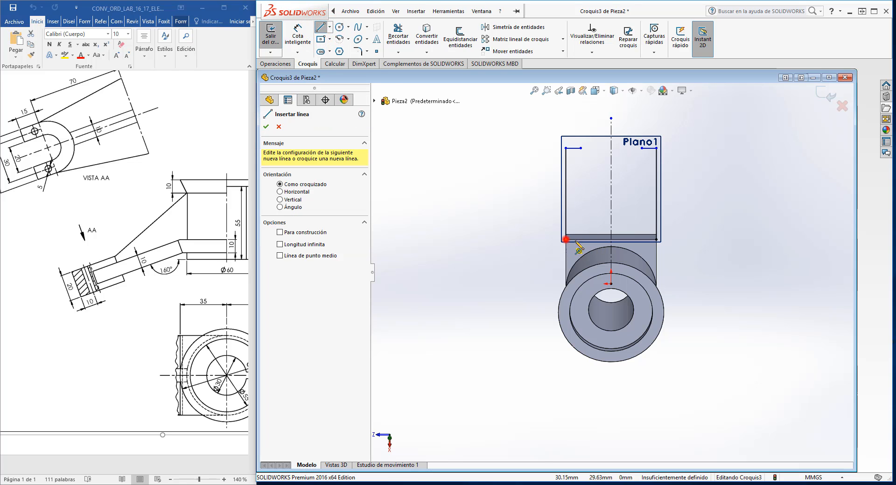
click(566, 240)
click(657, 239)
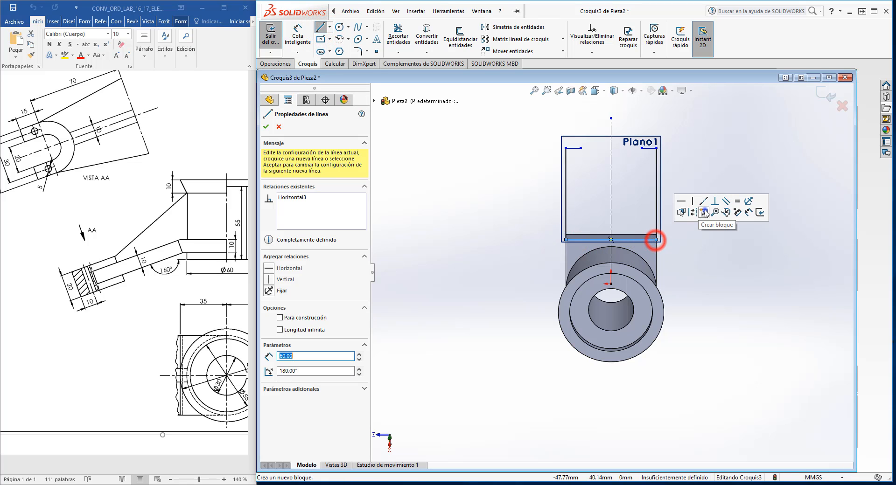
right_click(709, 254)
click(721, 262)
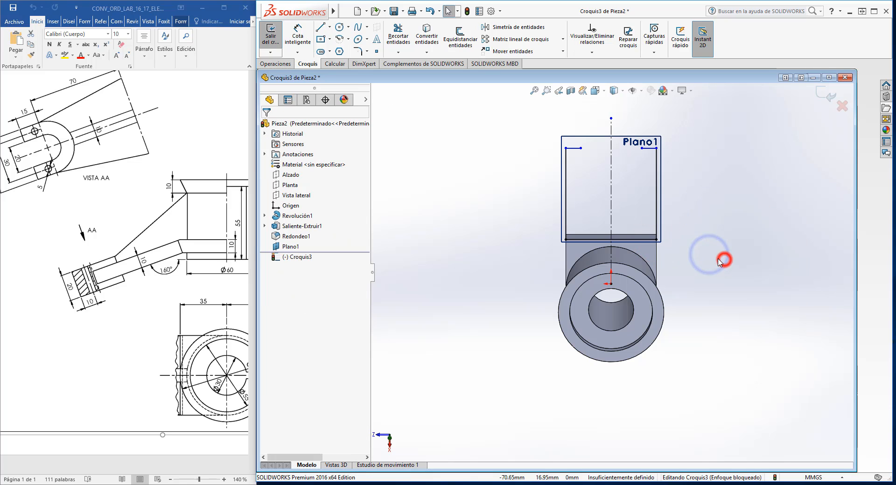
Draw a semicircular centre-point arc of about 20 mm radius, centred on the construction line, joining the inner ends of the short horizontal lines.
click(340, 40)
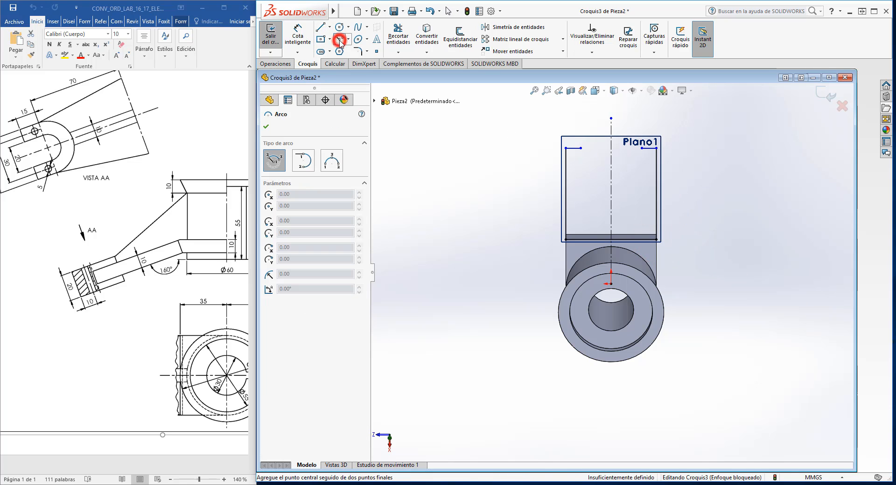
click(611, 149)
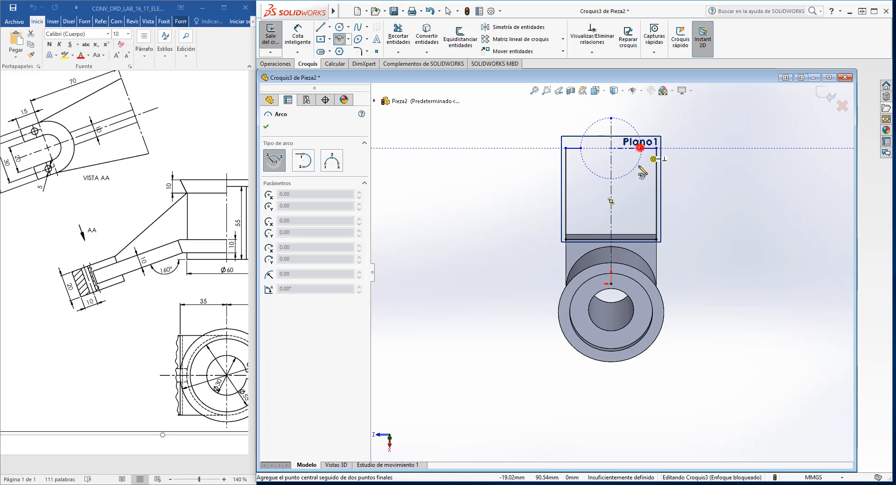
click(641, 148)
click(581, 148)
right_click(465, 165)
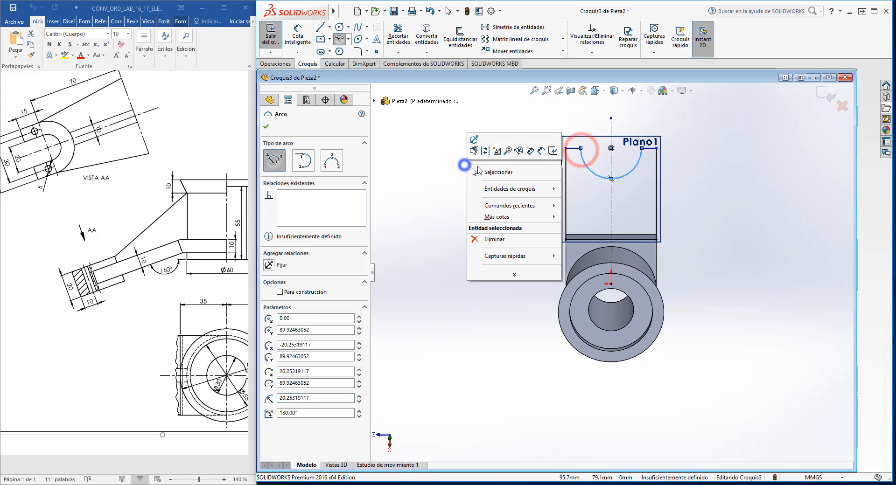
click(485, 171)
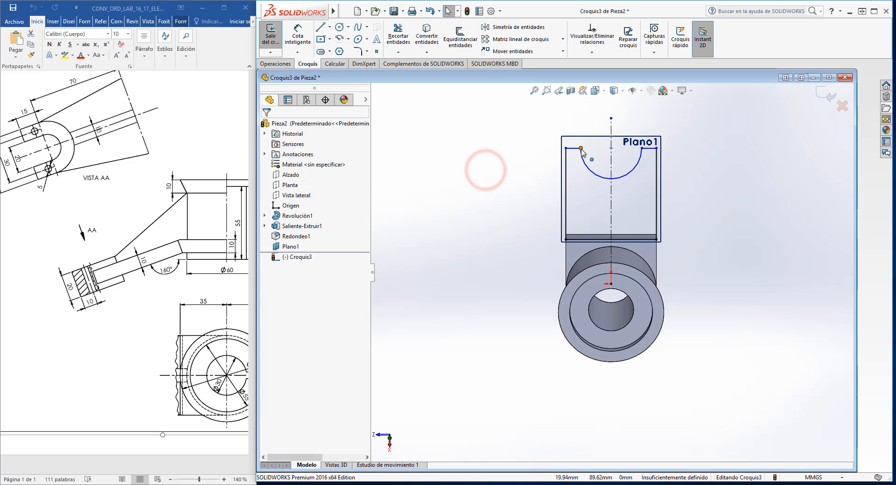
Align the arc's centre and both of its endpoints with a Horizontal relation.
click(581, 148)
ctrl+click(611, 149)
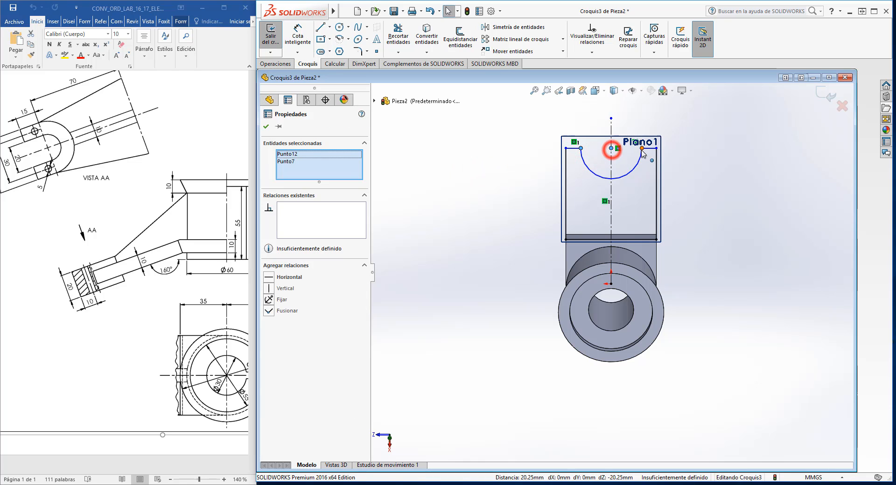
ctrl+click(642, 148)
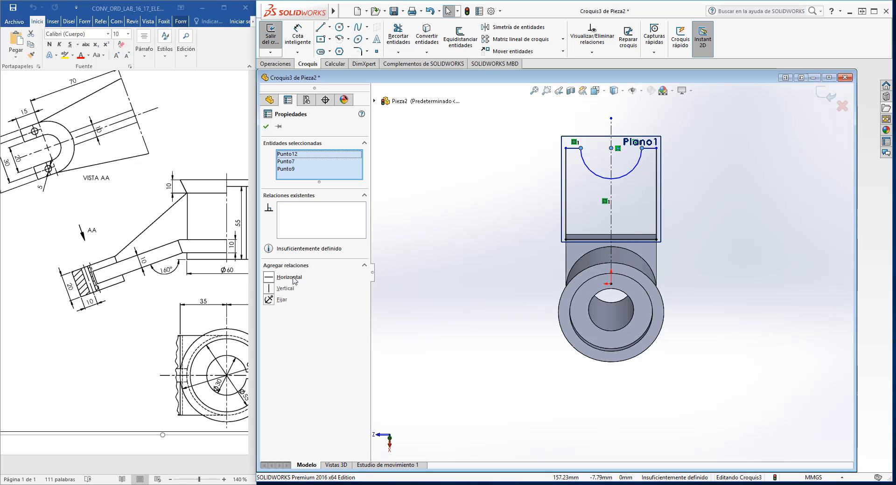
click(460, 244)
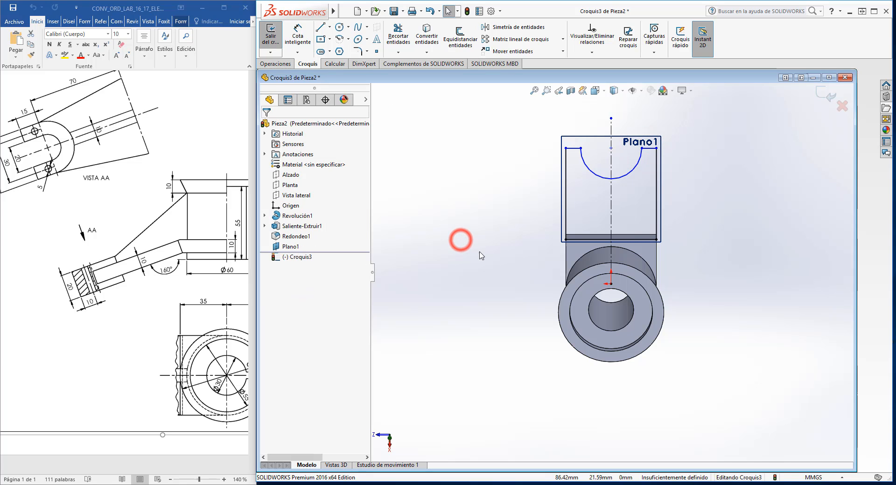
Dimension the semicircular arc with a radius of 20 mm.
click(298, 31)
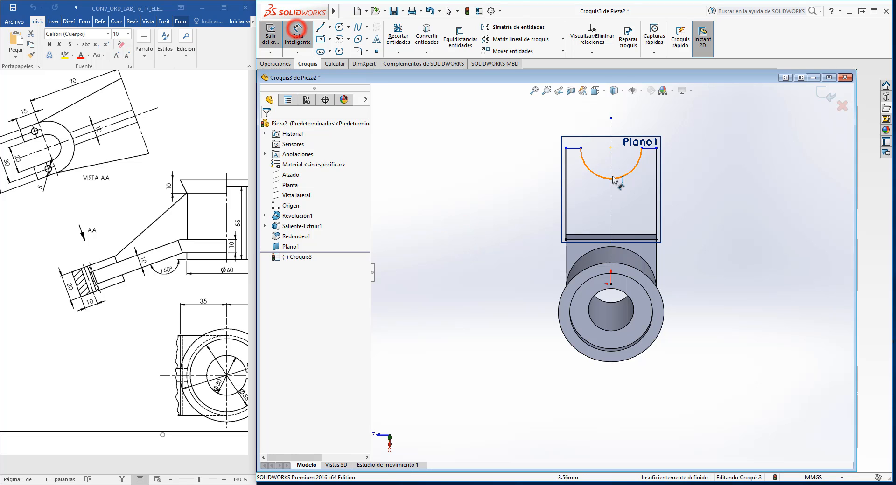
click(600, 177)
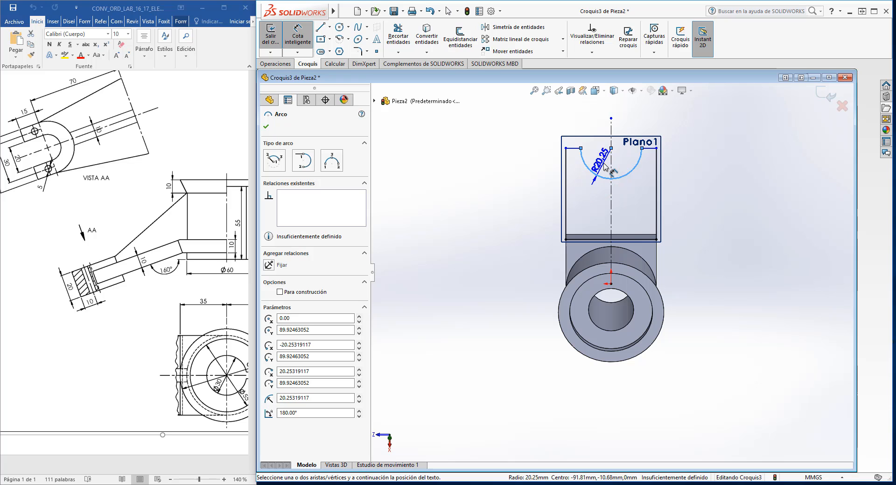
click(82, 449)
drag(95, 471, 73, 471)
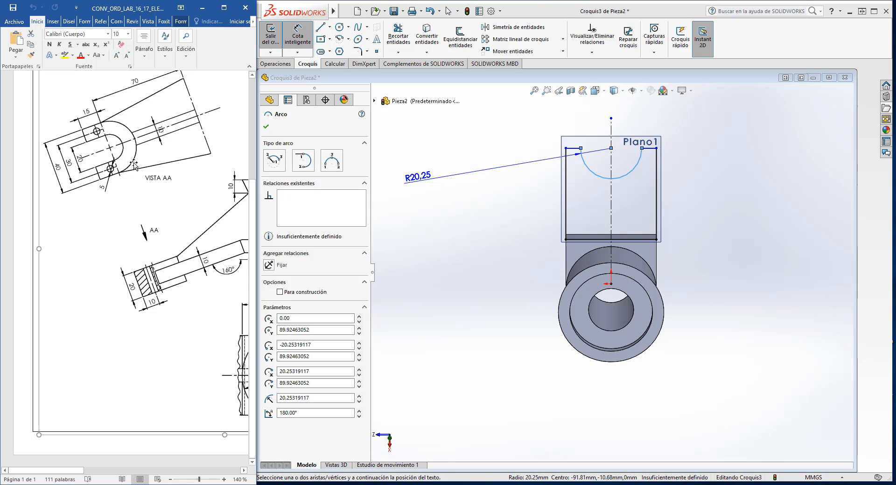
click(589, 201)
text(20.00mm)
key(Return)
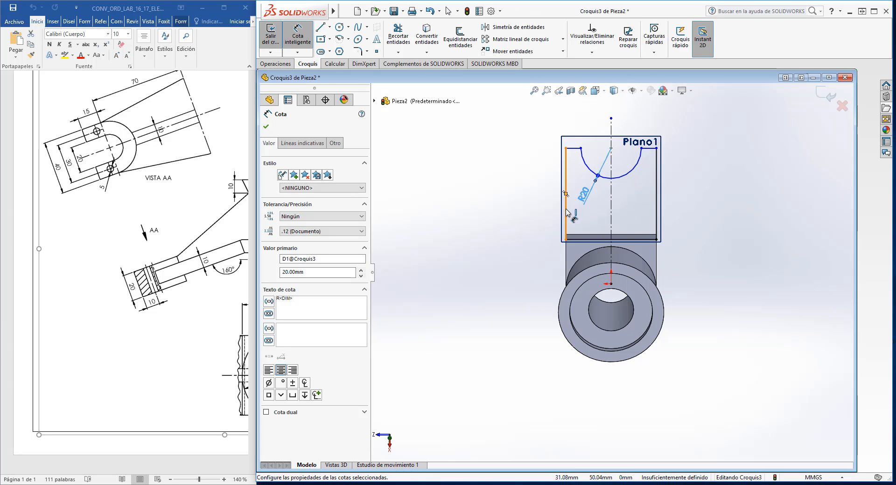
Dimension the vertical side line of the arm profile to 70 mm.
click(566, 208)
click(543, 202)
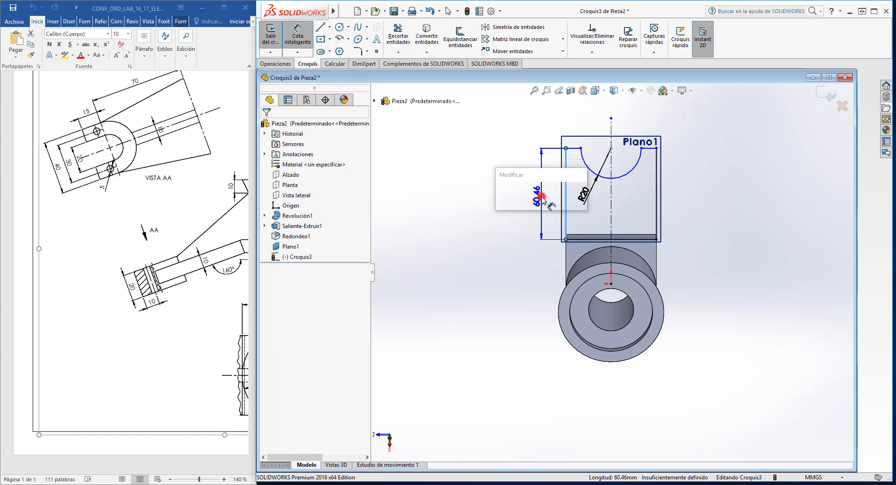
text(70)
key(Return)
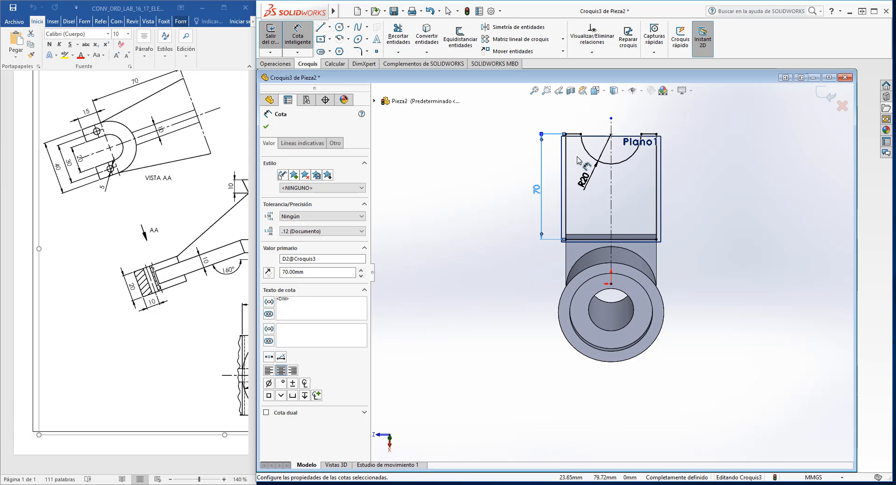
Try to dimension the short horizontal line beside the arc.
click(574, 135)
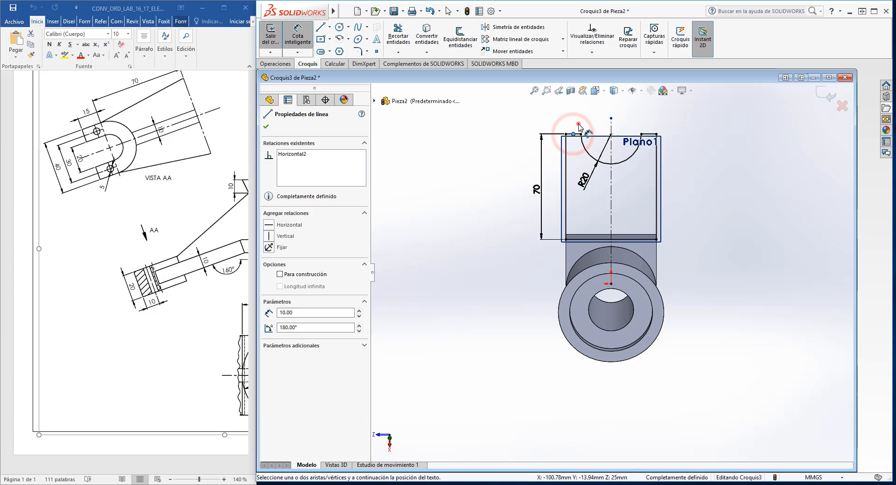
key(Escape)
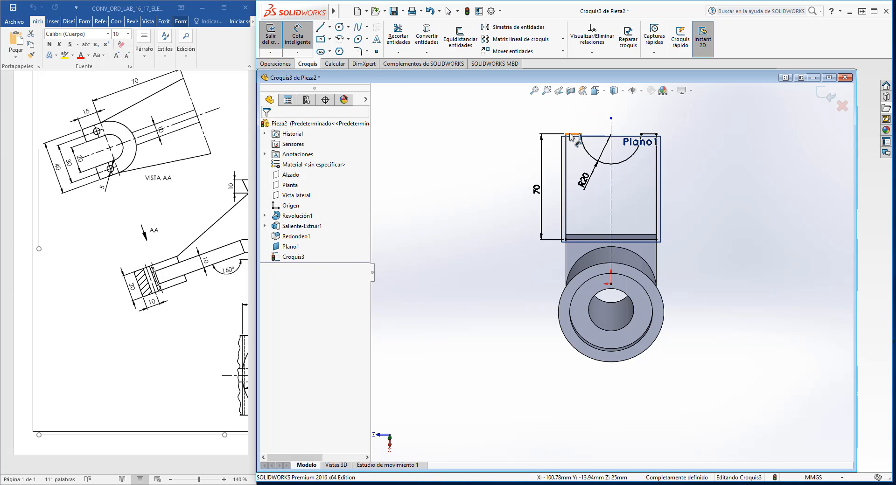
click(578, 135)
click(577, 118)
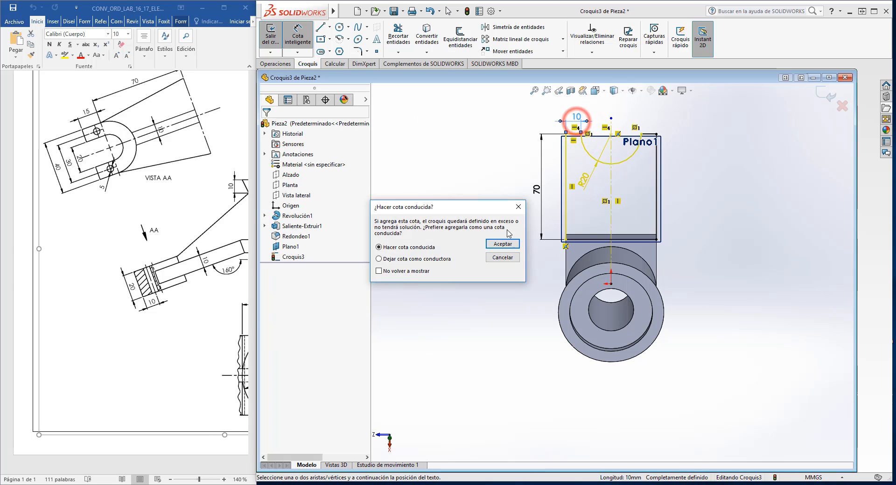
click(503, 257)
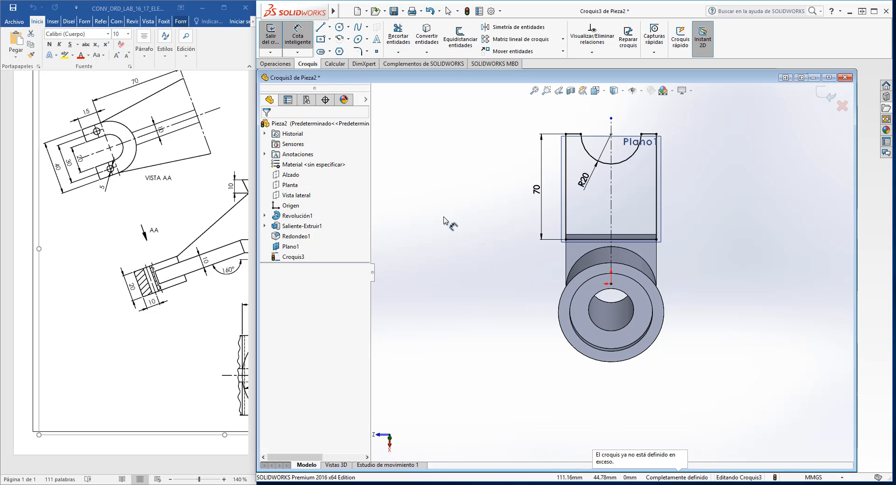
Finish the arm sketch and extrude it 10 mm from the sketch plane, merging it with the body.
click(270, 35)
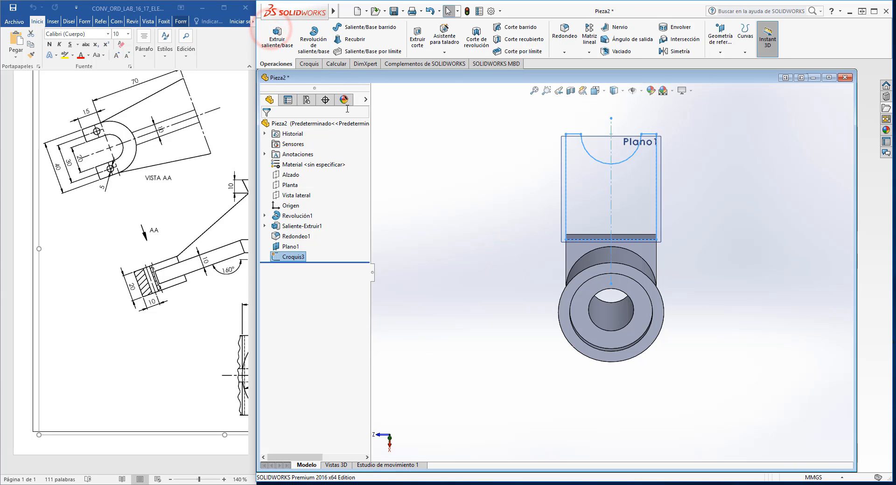
click(282, 51)
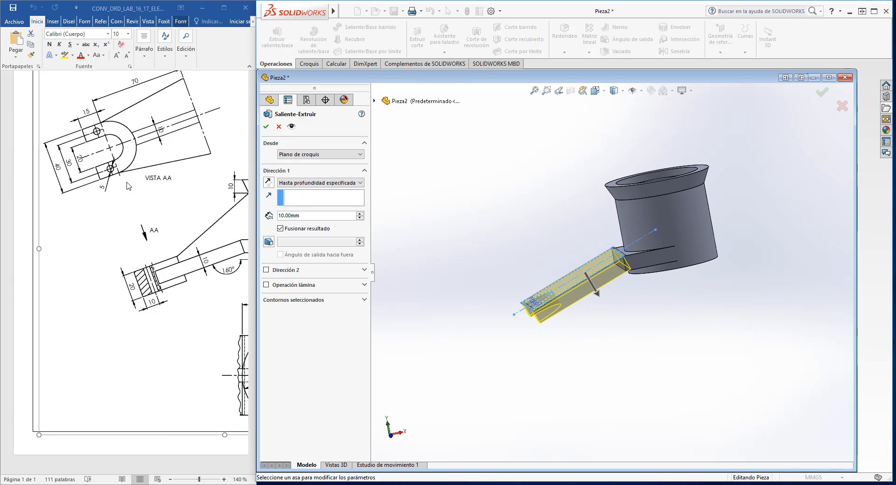
click(208, 261)
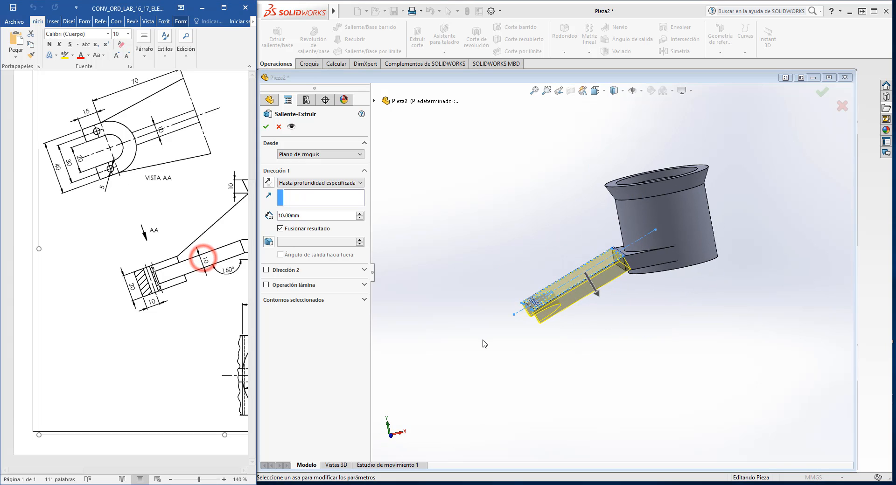
click(265, 126)
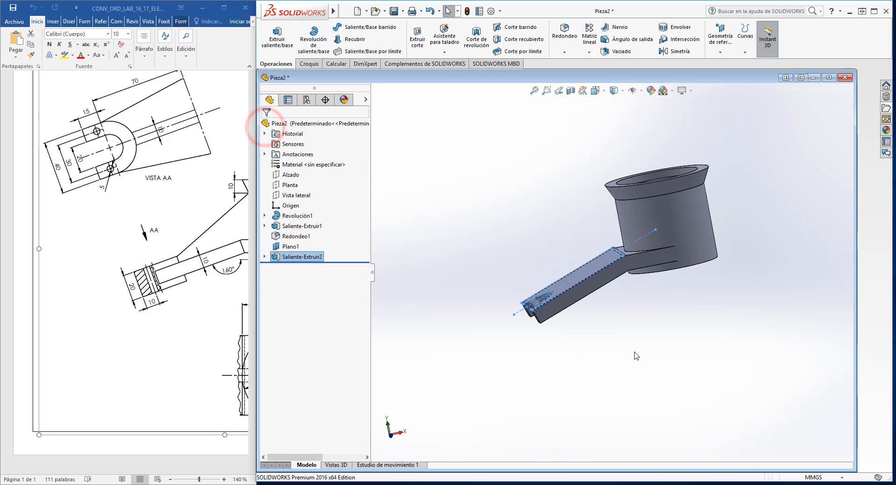
Open a new sketch on the inclined arm's underside face, viewed straight on.
middle_drag(637, 356, 682, 312)
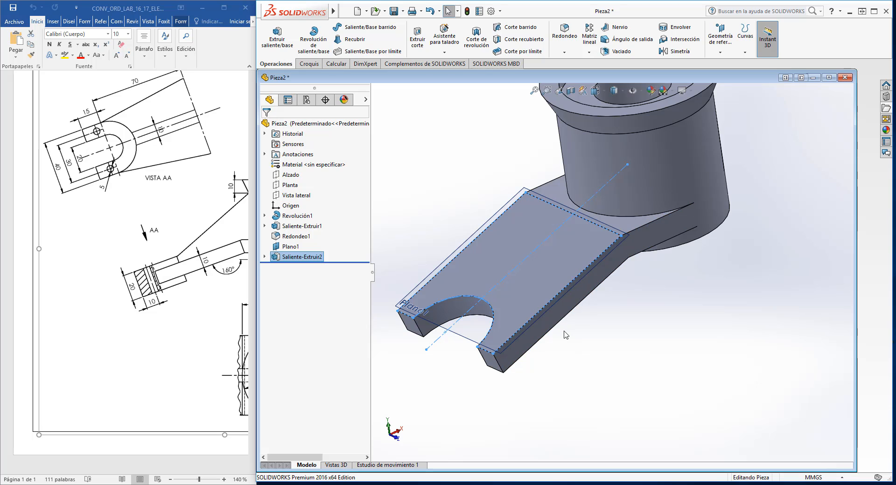
middle_drag(587, 360, 530, 238)
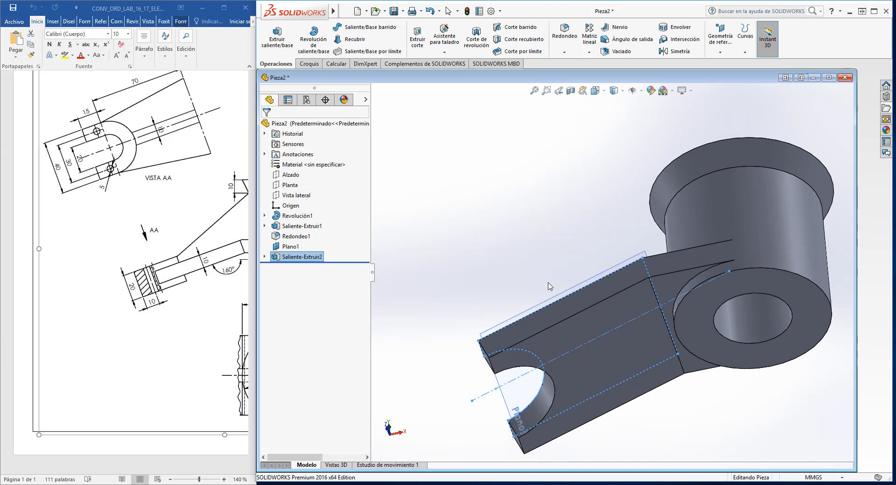
click(581, 345)
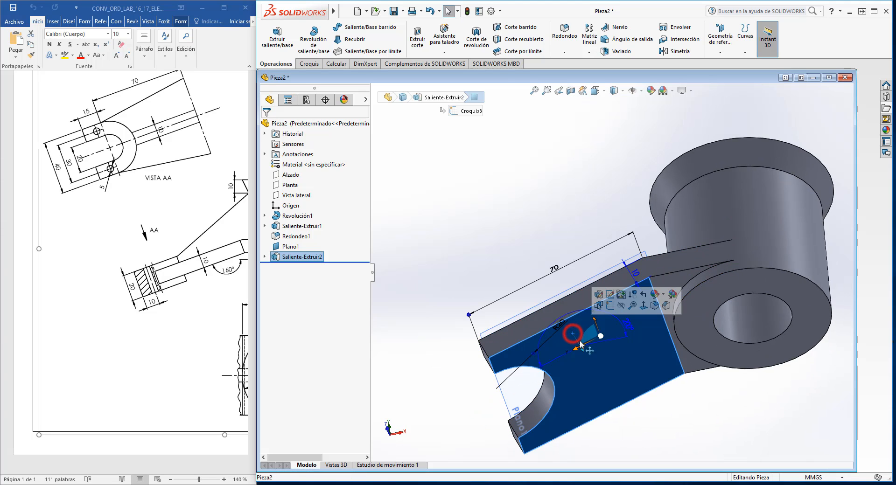
click(644, 306)
right_click(567, 227)
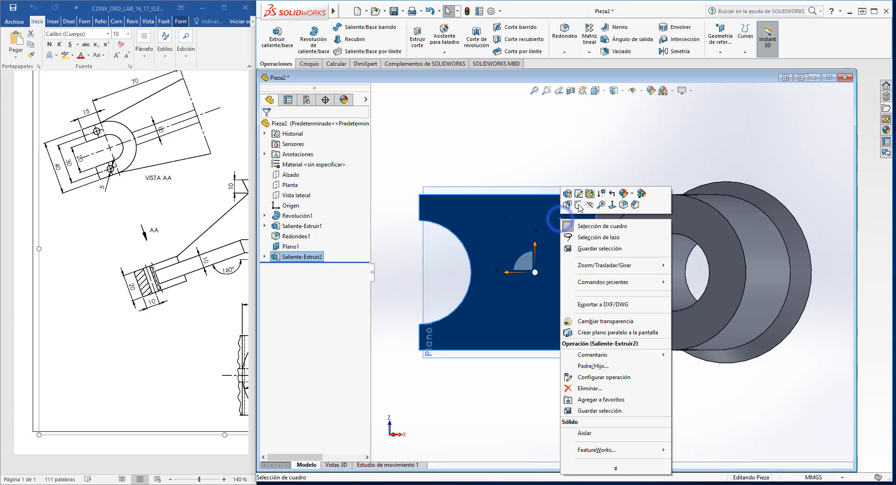
click(579, 205)
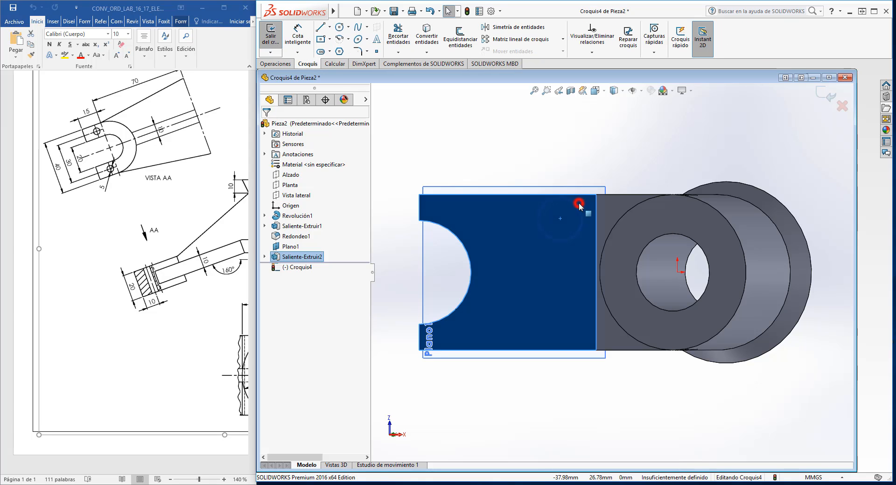
Draw a closed triangle joining the arm's side corner at the block, the near end of the arc cutout and the arm's outer tip corner.
click(322, 28)
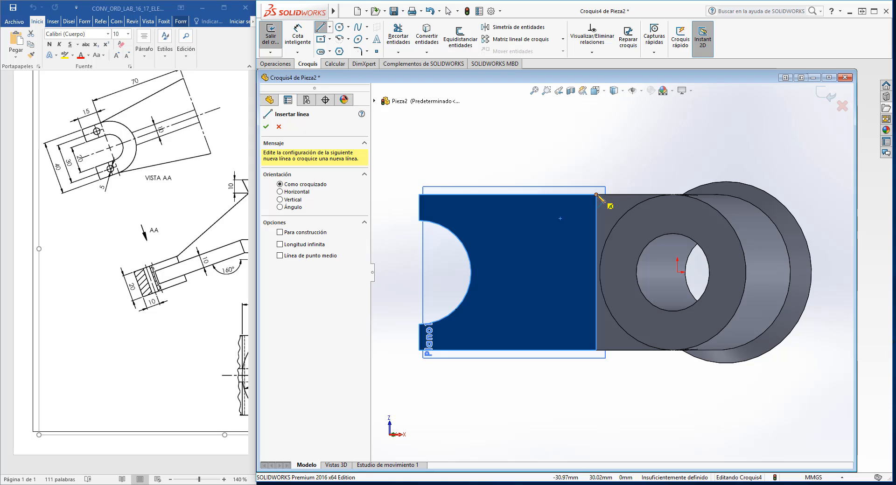
click(596, 195)
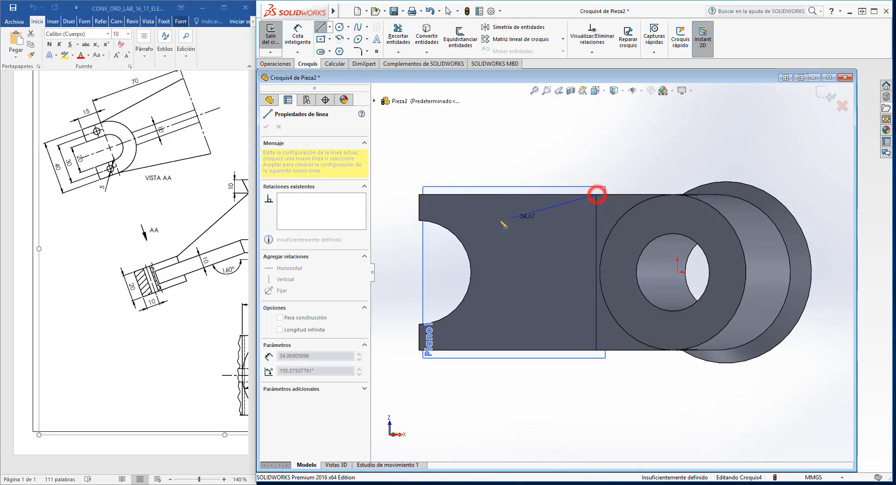
click(419, 220)
click(419, 195)
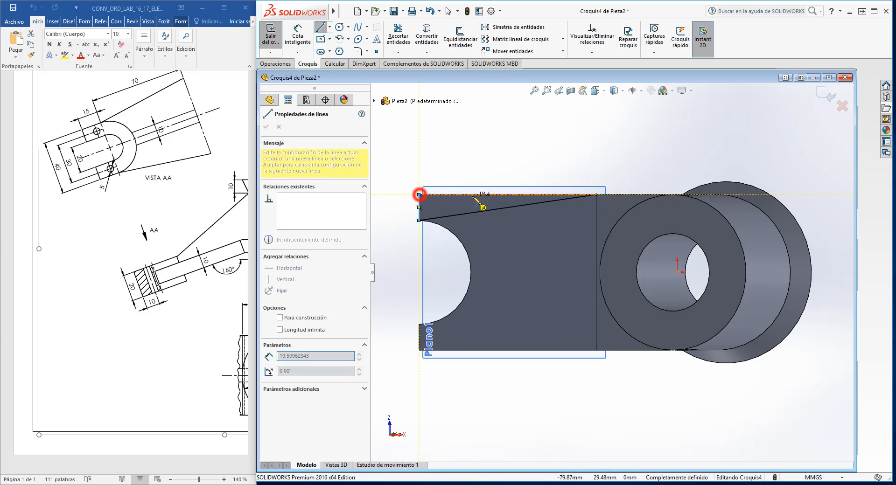
click(596, 195)
right_click(598, 194)
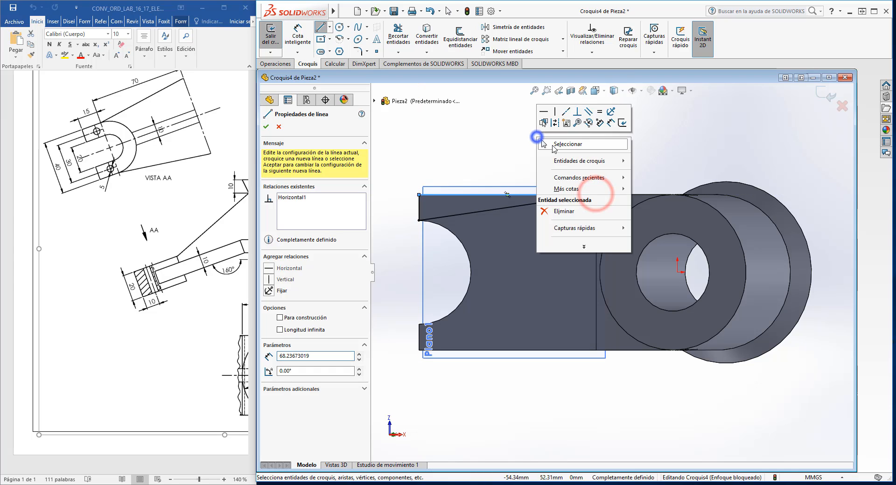
click(553, 145)
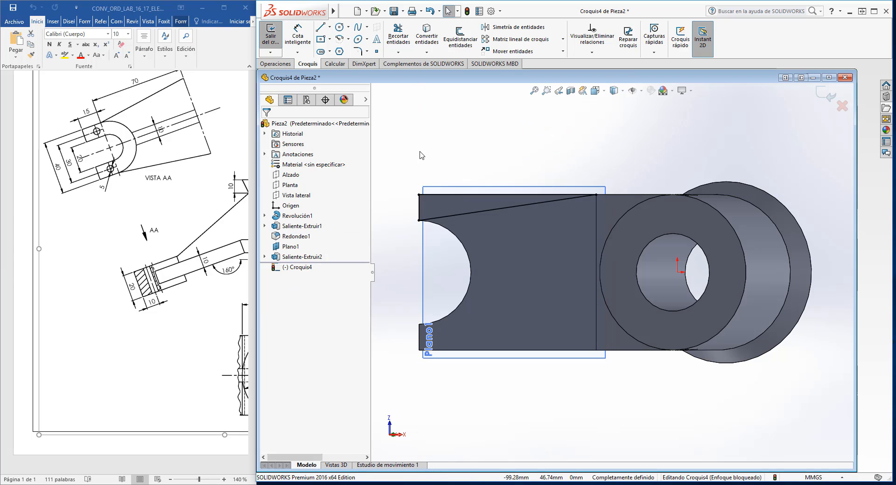
Cut-extrude the triangle up to the arm's upper face to taper that side of the arm.
click(265, 37)
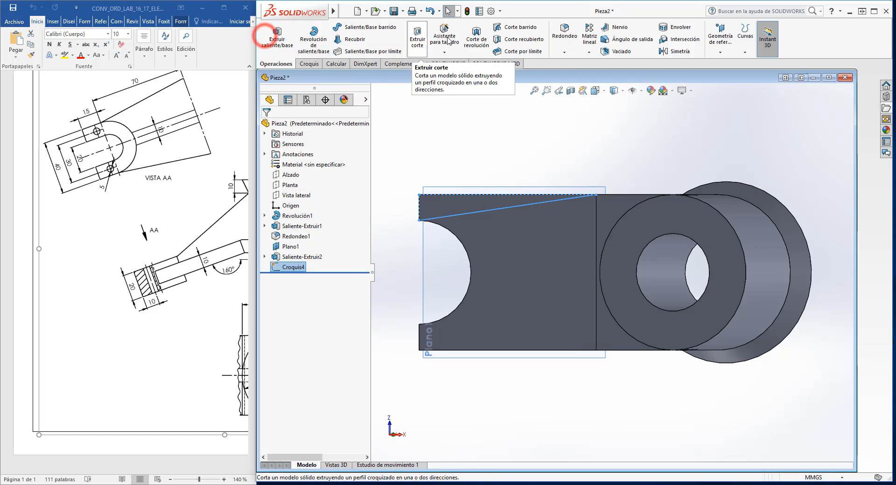
click(416, 31)
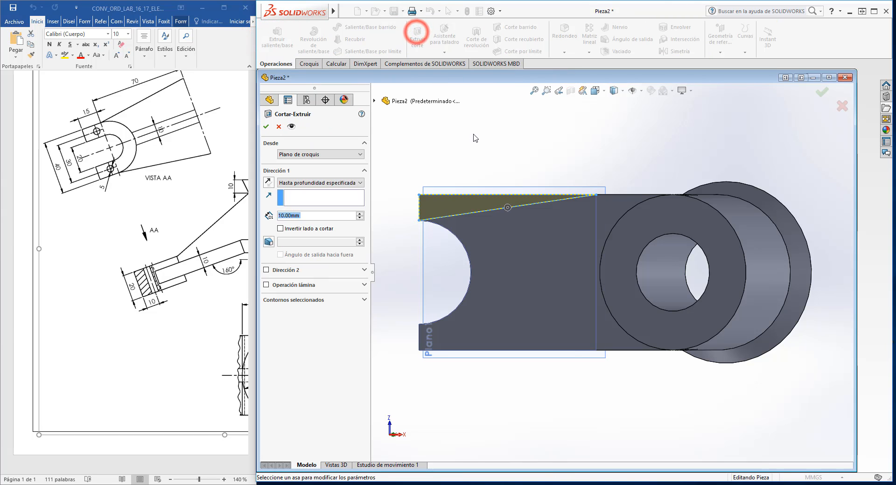
click(312, 184)
click(319, 223)
middle_drag(444, 270, 471, 308)
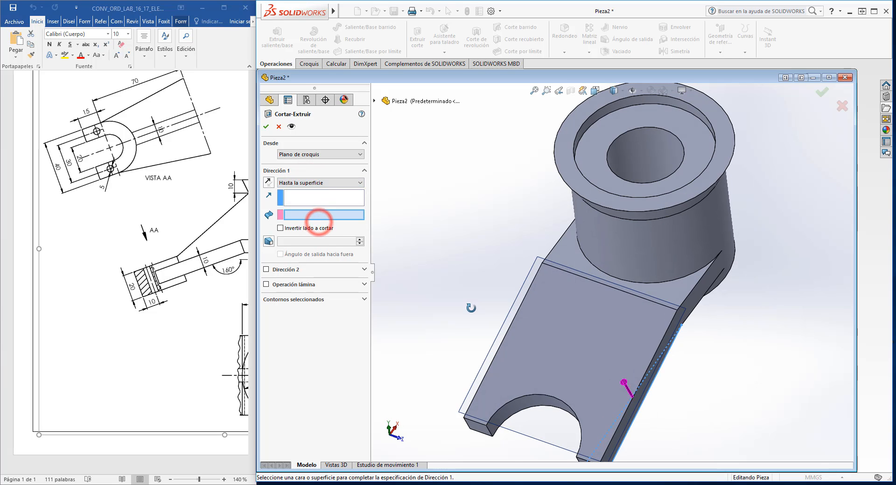
click(581, 347)
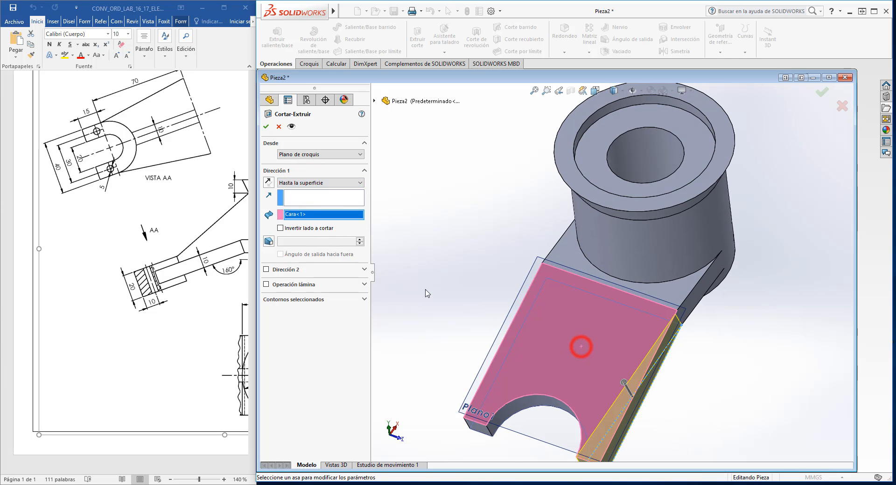
click(267, 127)
middle_drag(602, 315, 652, 356)
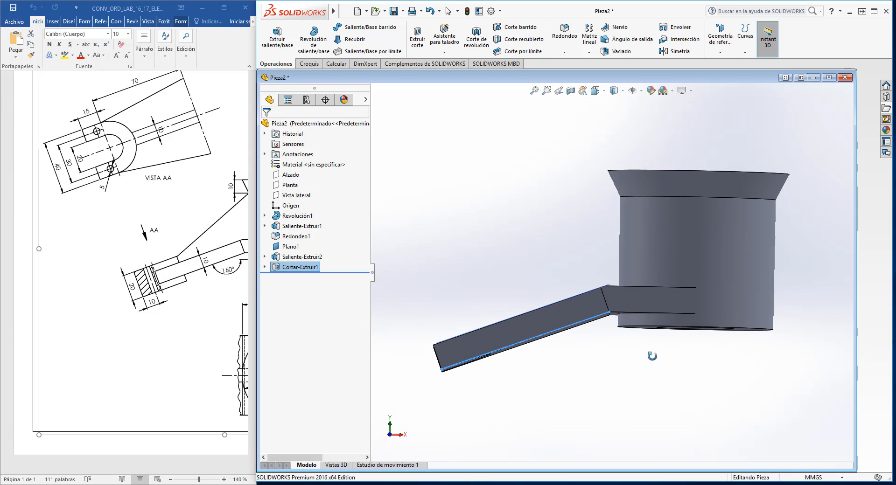
click(112, 437)
click(69, 469)
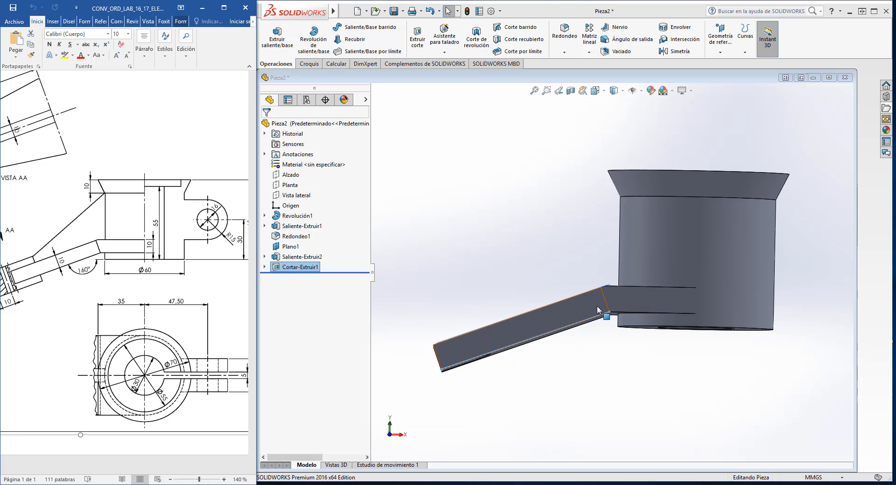
middle_drag(589, 393, 618, 430)
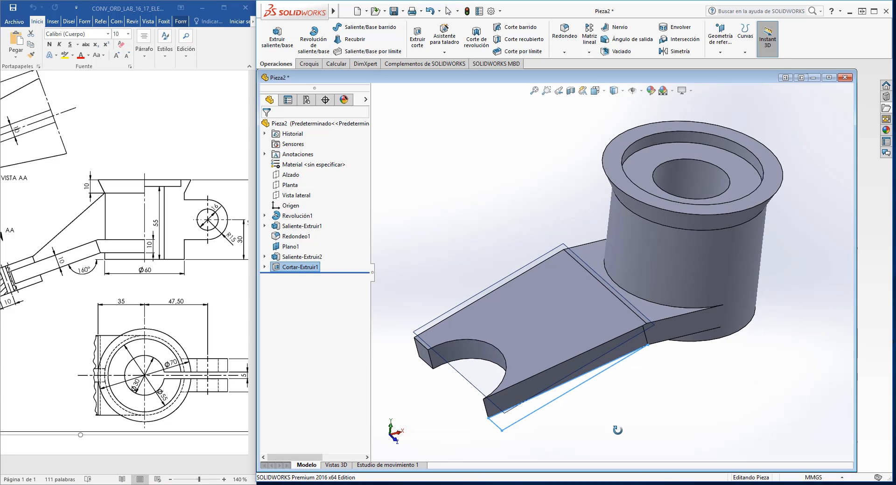
click(93, 465)
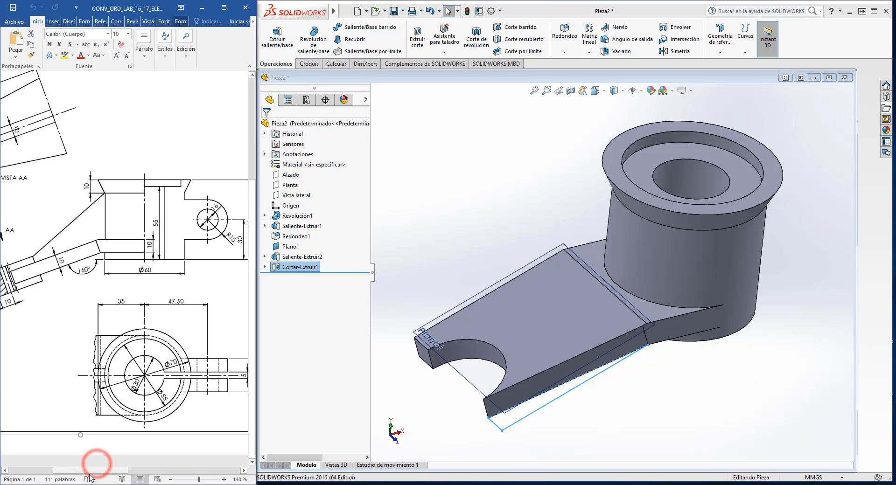
Mirror the triangular side cut about the Alzado plane to taper the arm's opposite side.
drag(90, 472, 45, 472)
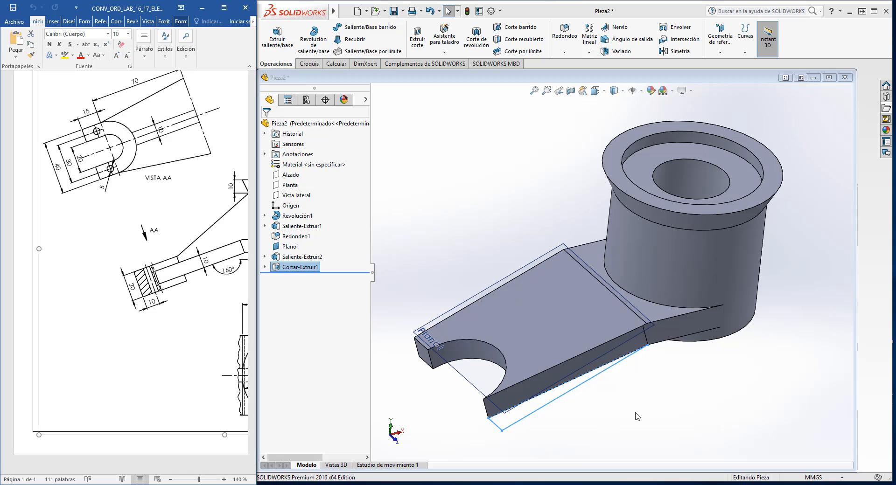
middle_drag(624, 427, 639, 484)
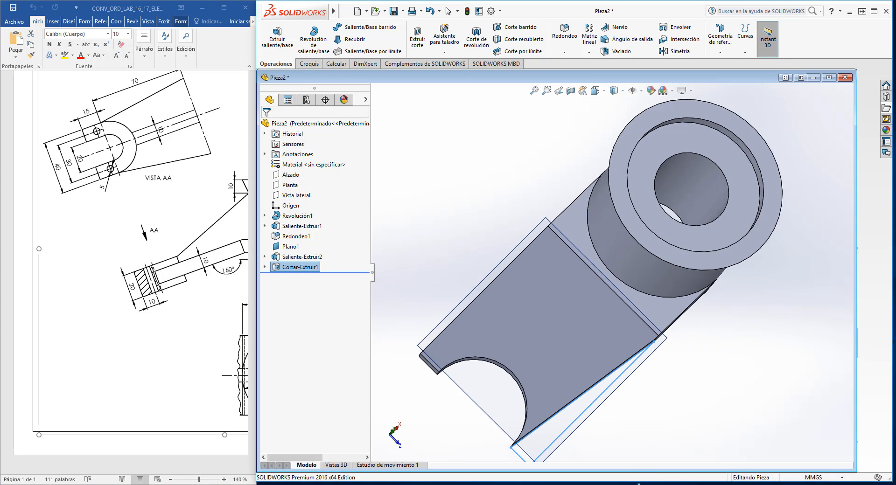
click(300, 268)
click(672, 51)
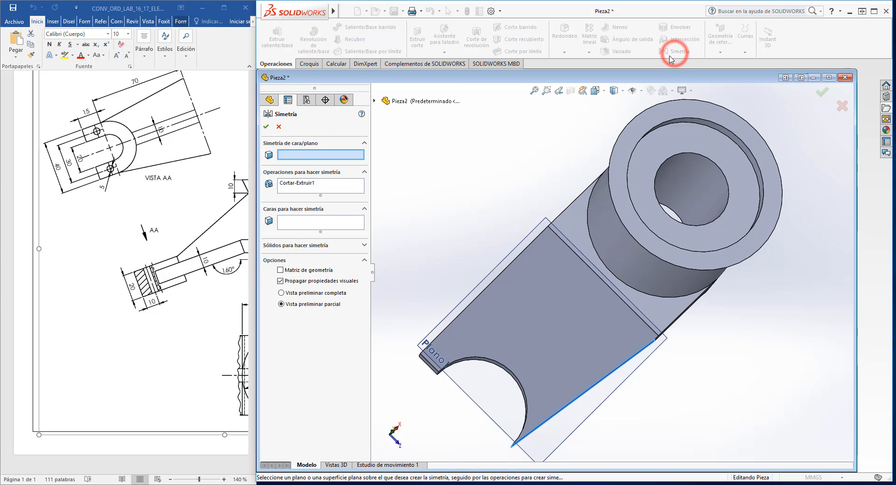
click(401, 101)
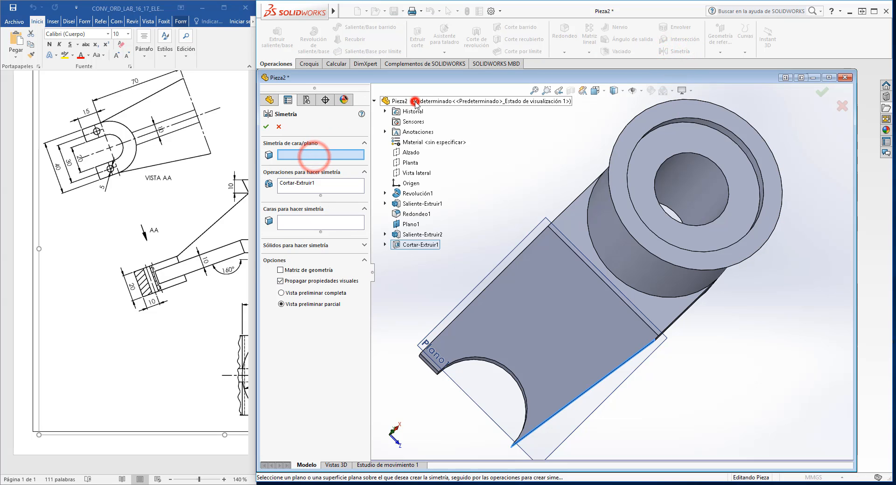
click(411, 153)
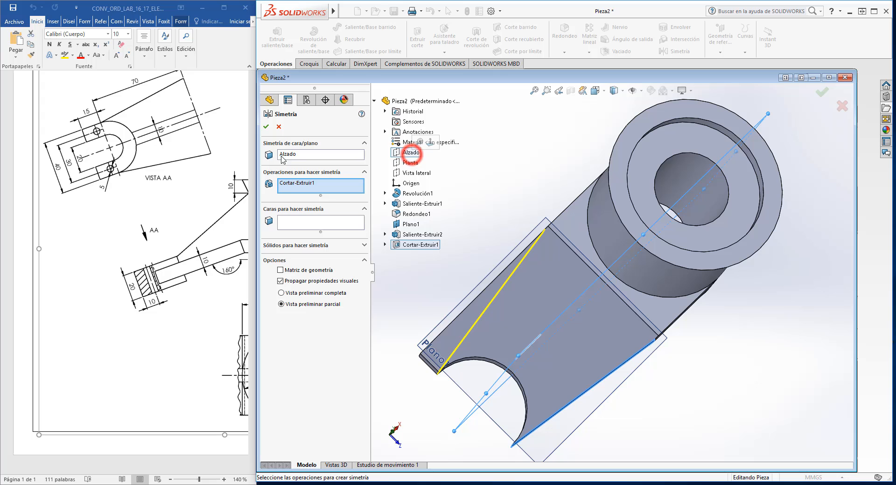
click(266, 127)
Create a reference plane offset 5 mm from the arm's upper face, flipped to run inside the arm's thickness.
middle_drag(665, 359, 679, 316)
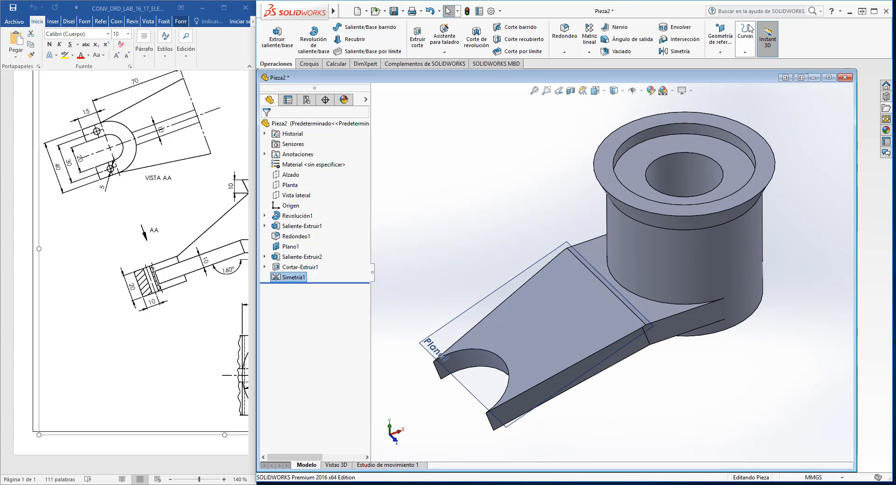
click(721, 54)
click(726, 63)
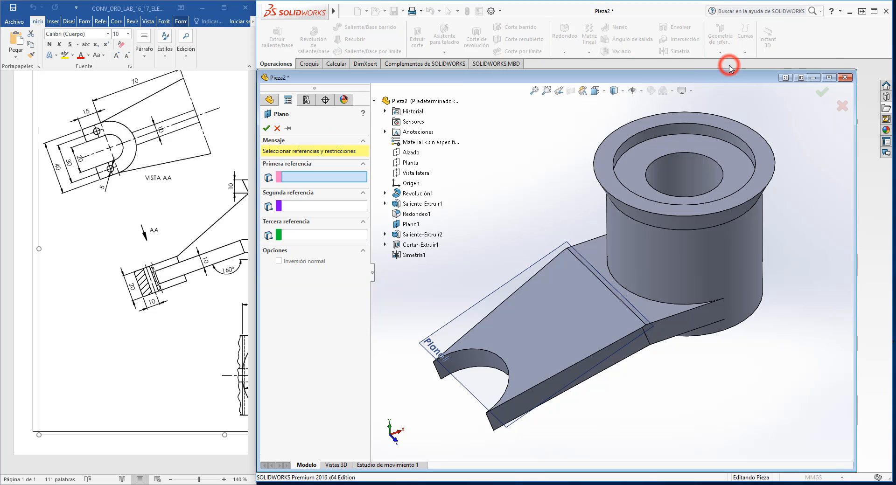
click(553, 306)
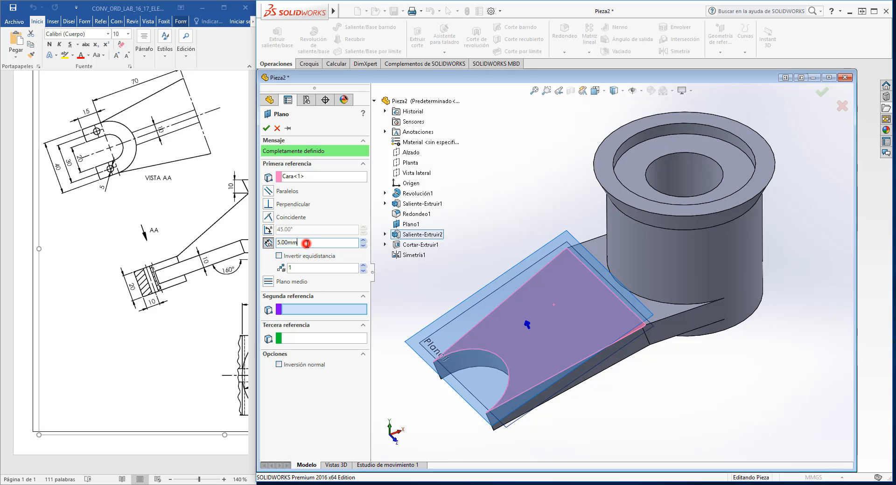
middle_drag(640, 397, 612, 345)
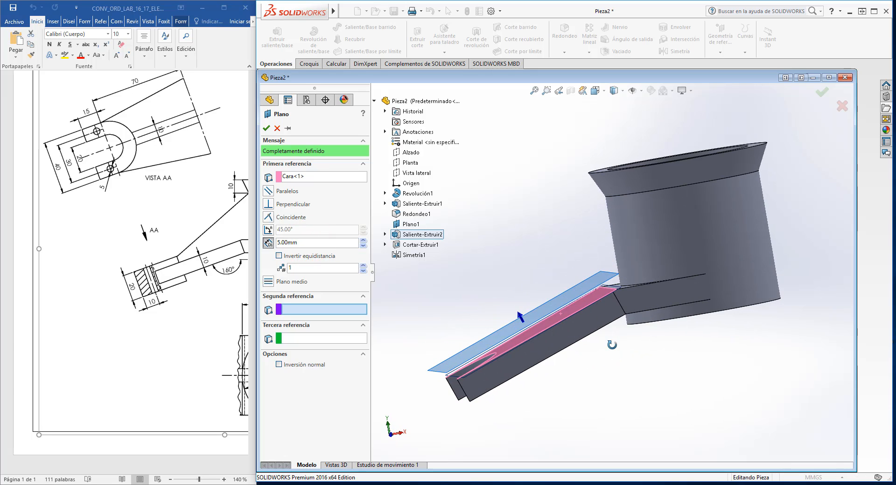
click(279, 257)
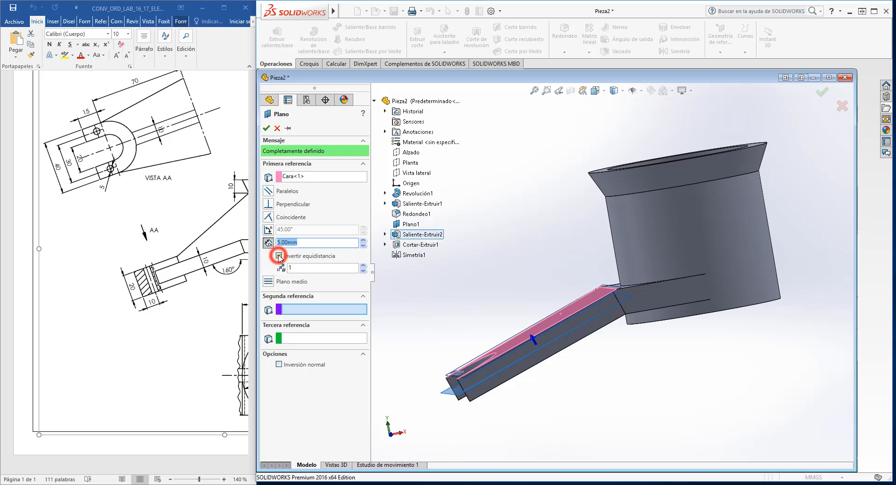
click(266, 128)
Extend the new mid-thickness plane beyond the arm's tip and open a sketch on it, viewed straight on.
middle_drag(532, 411, 552, 449)
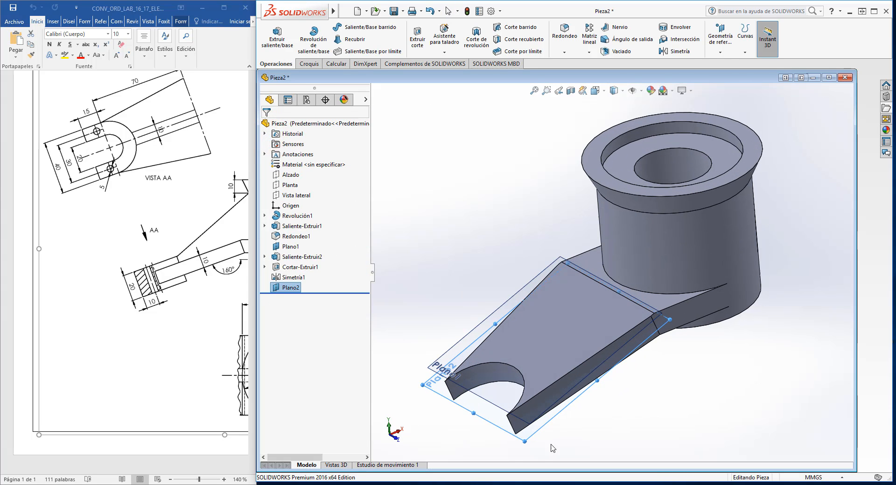
click(475, 413)
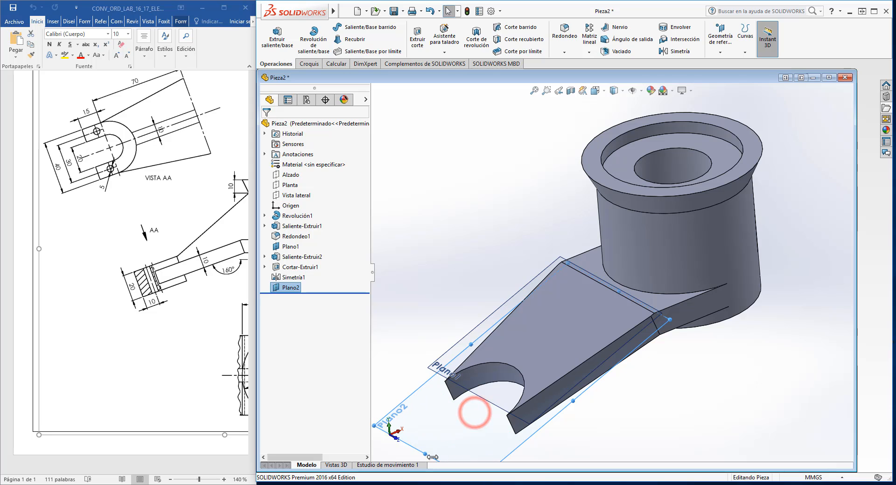
middle_drag(475, 413, 584, 464)
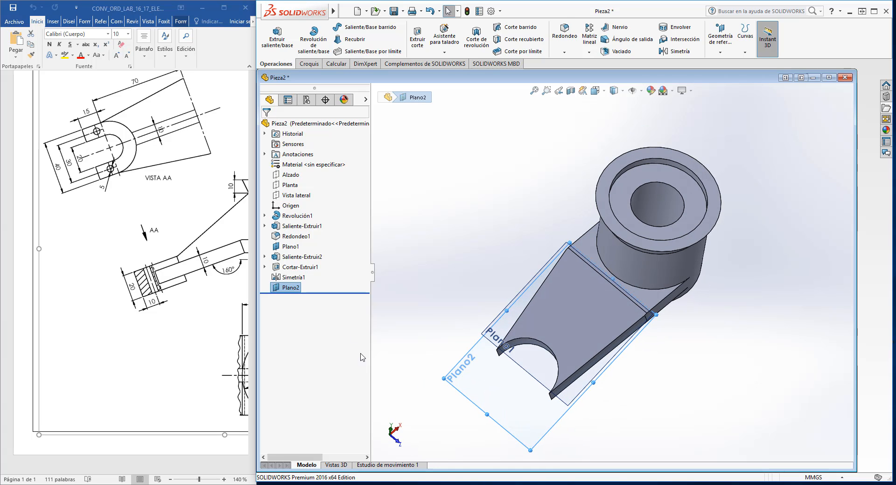
right_click(299, 289)
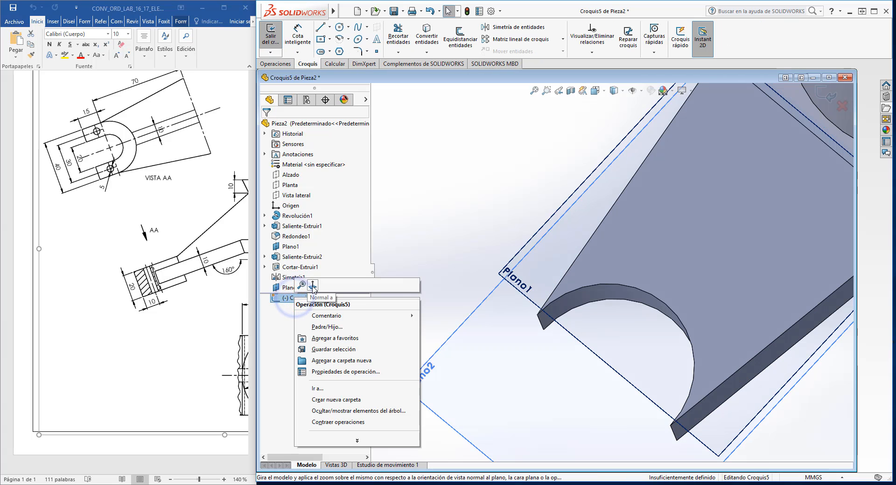
click(313, 289)
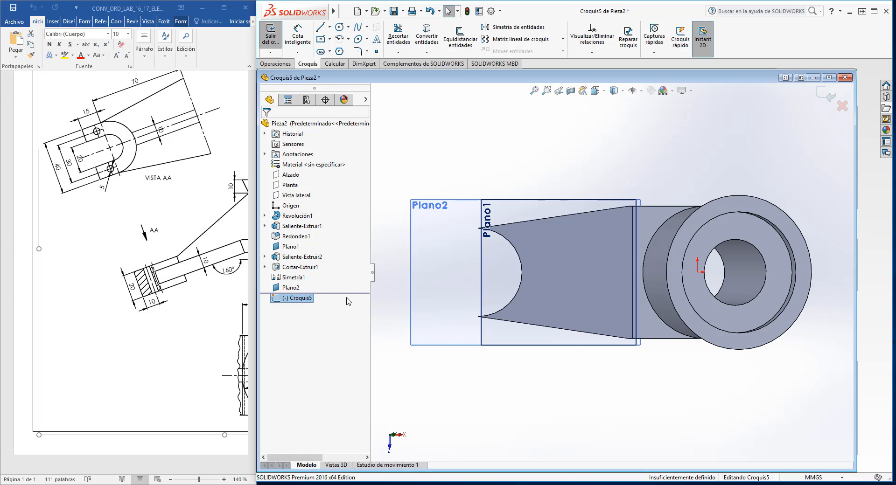
Draw an open three-line prong outline about 19 mm long, starting at one tip corner of the arm and extending outward.
click(328, 27)
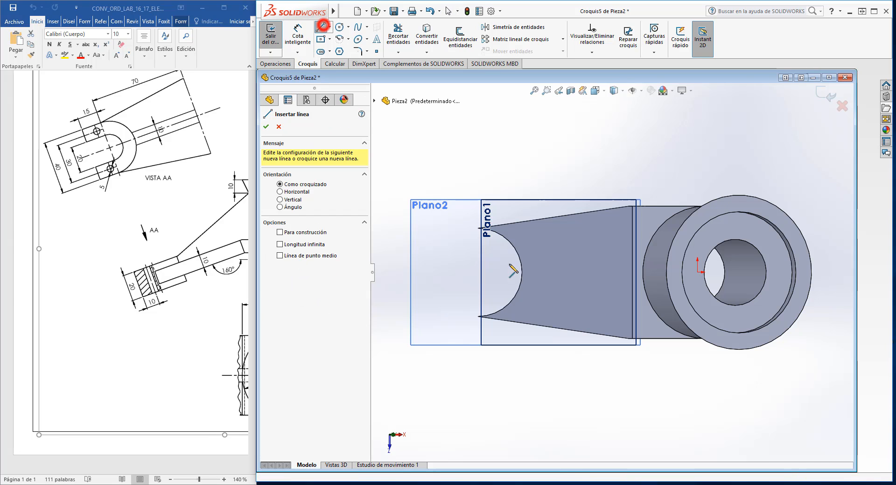
click(478, 318)
click(439, 317)
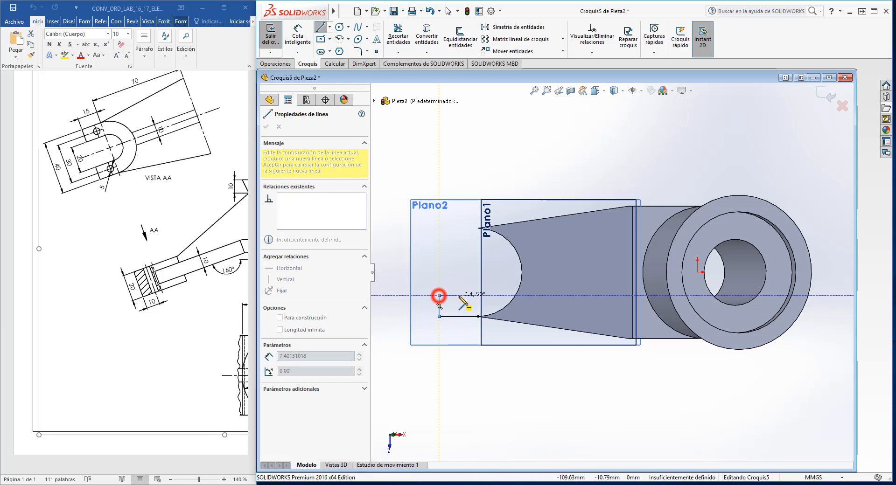
click(439, 295)
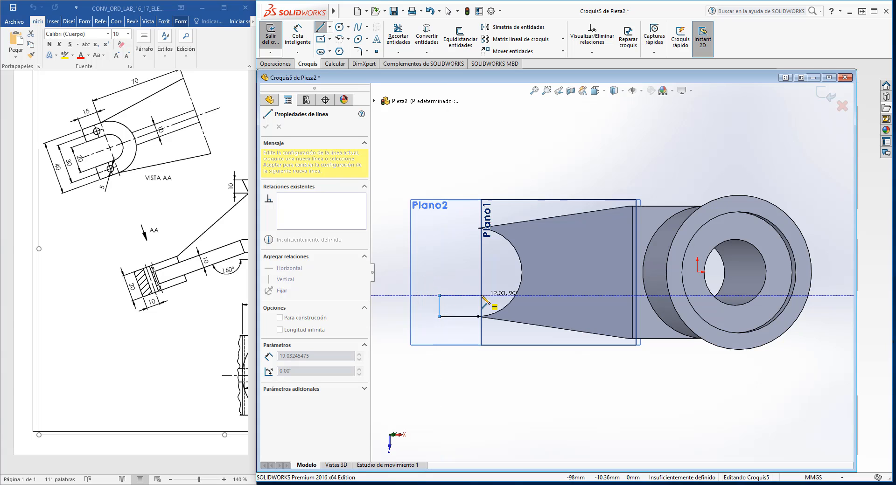
click(481, 295)
right_click(443, 226)
click(455, 230)
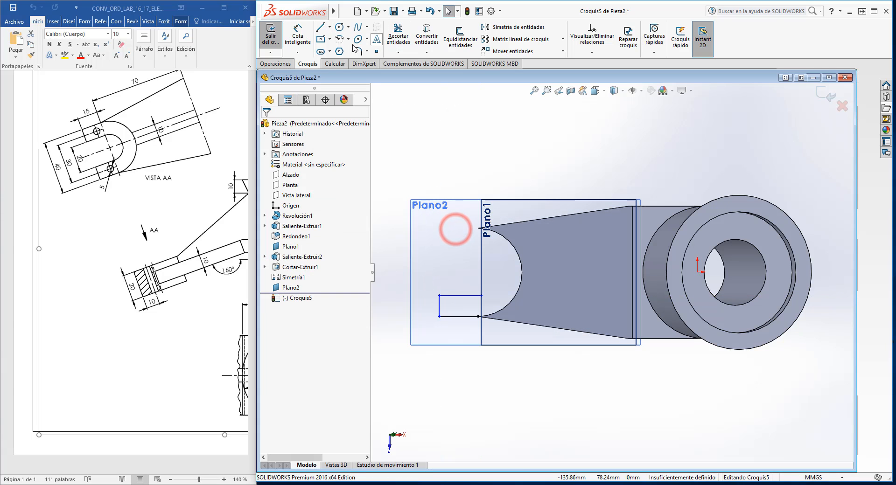
Draw a horizontal construction line along the arm's axis, from beyond the plane's outer edge to the origin.
click(334, 28)
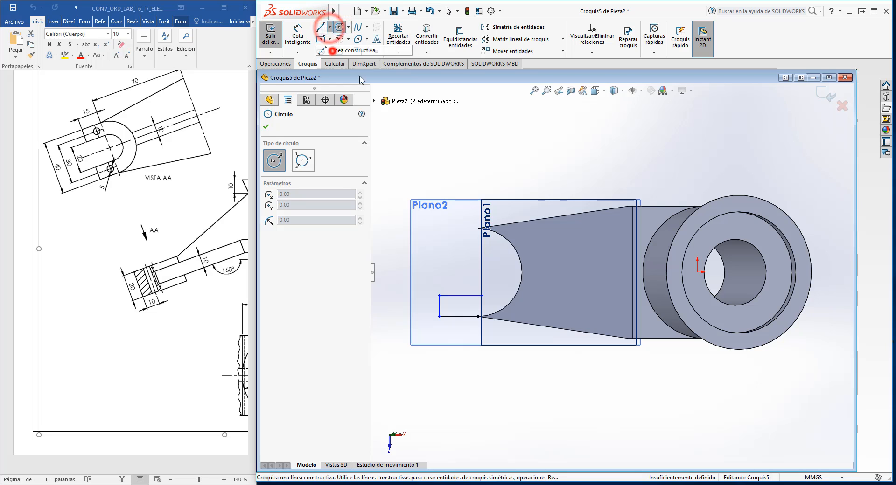
click(349, 50)
click(391, 273)
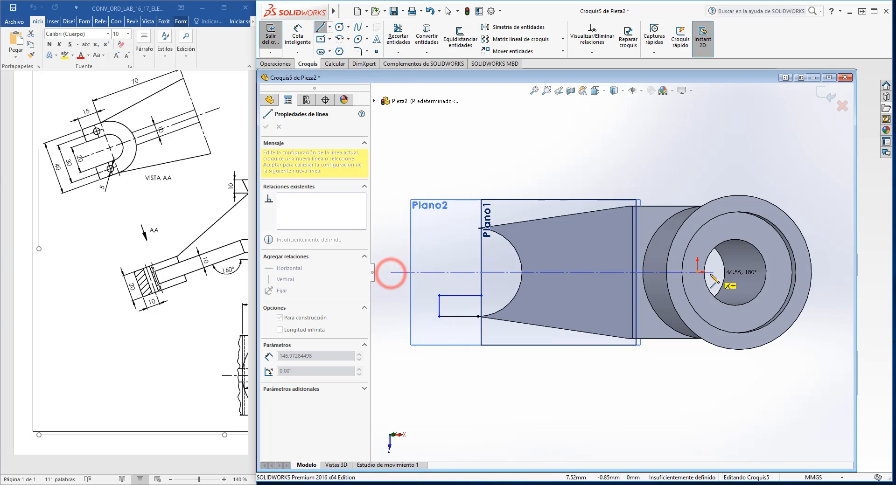
click(697, 272)
right_click(567, 165)
click(581, 173)
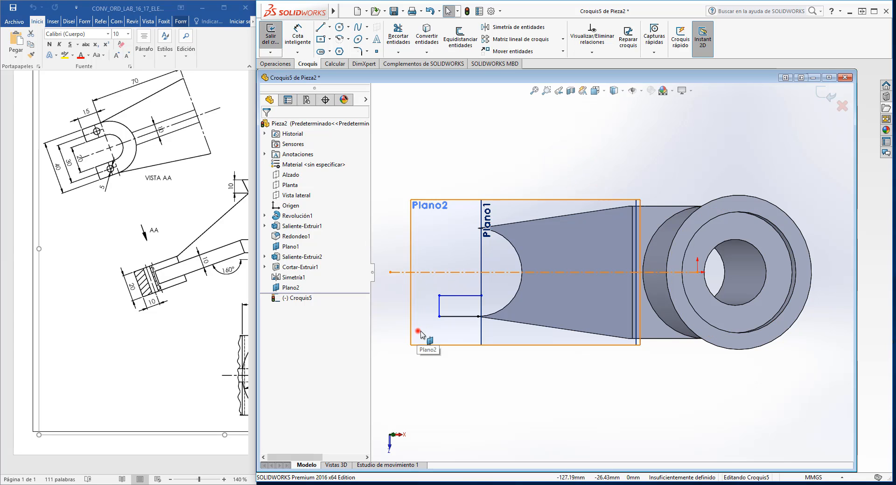
Mirror the three prong lines about the construction line, keeping the originals.
drag(420, 332, 509, 293)
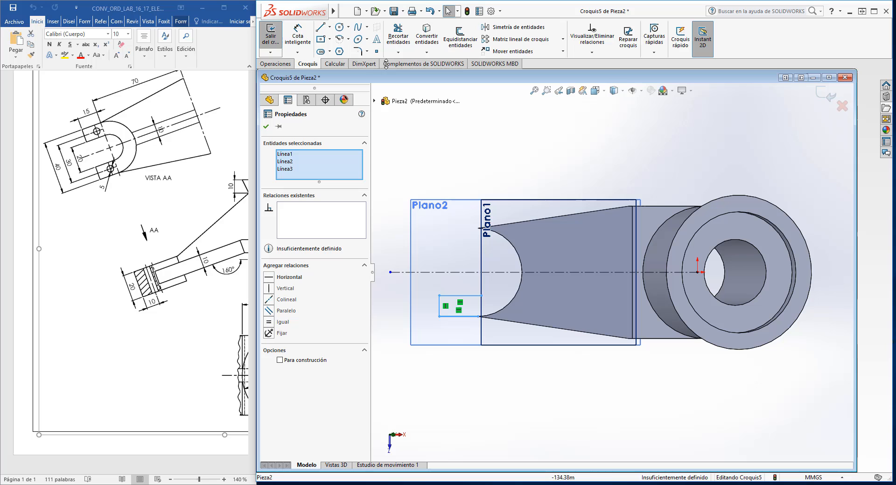
click(498, 27)
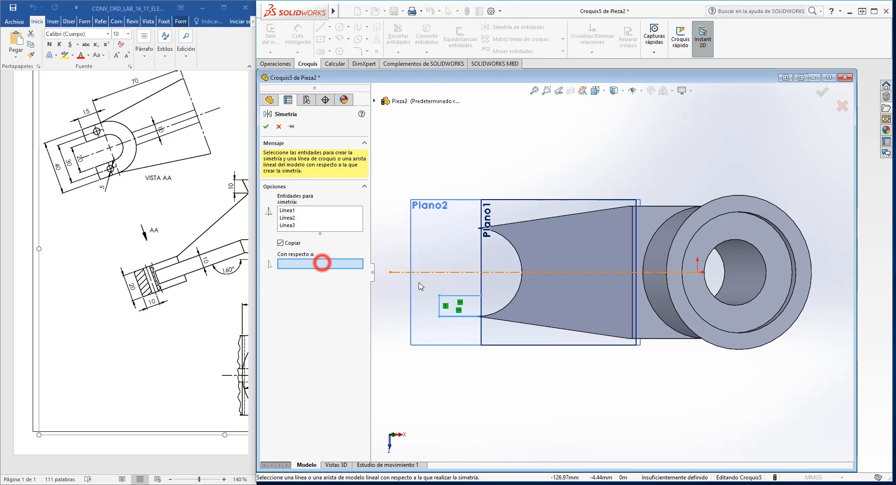
click(392, 272)
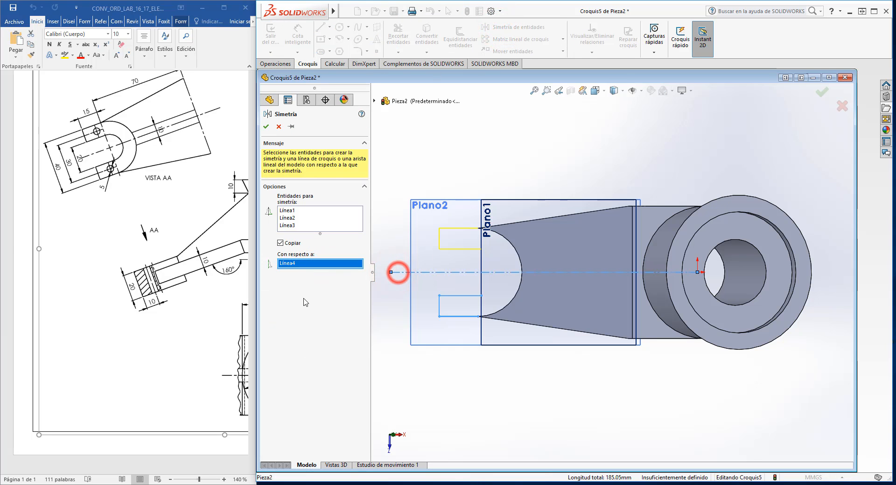
click(265, 126)
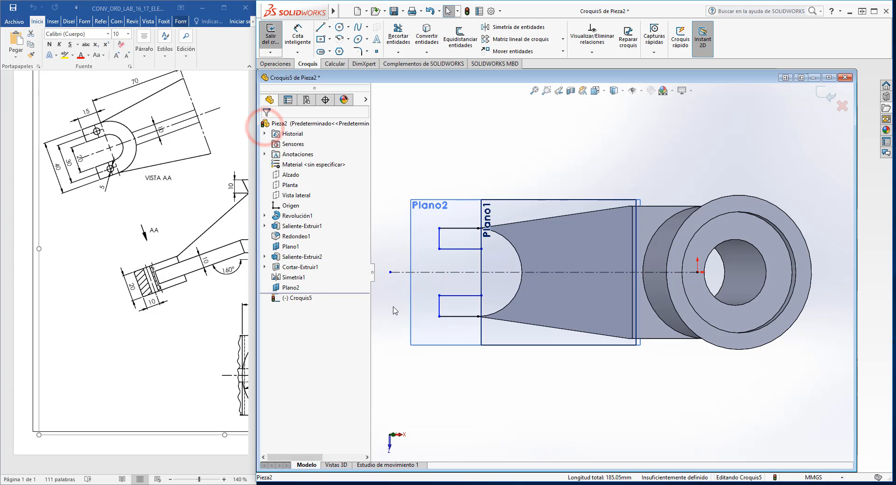
Join the inner ends of the two prongs with a centre-point arc of about 10.6 mm radius, centred on the construction line.
click(339, 40)
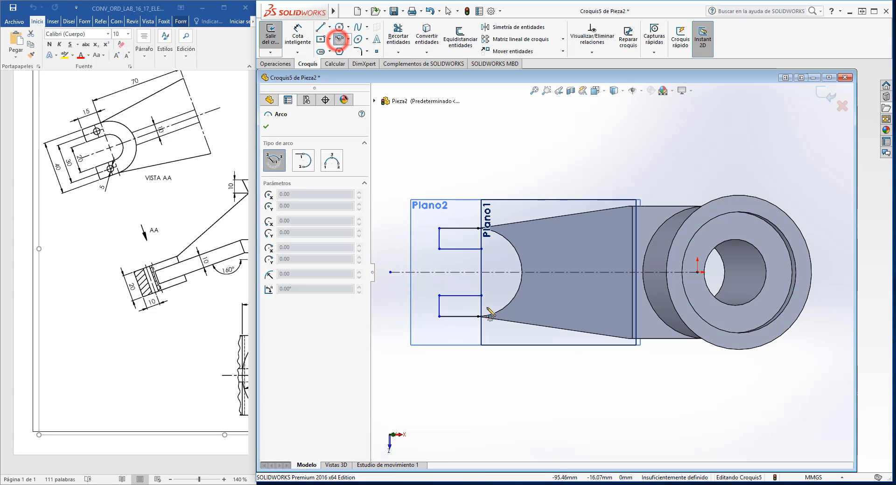
click(482, 272)
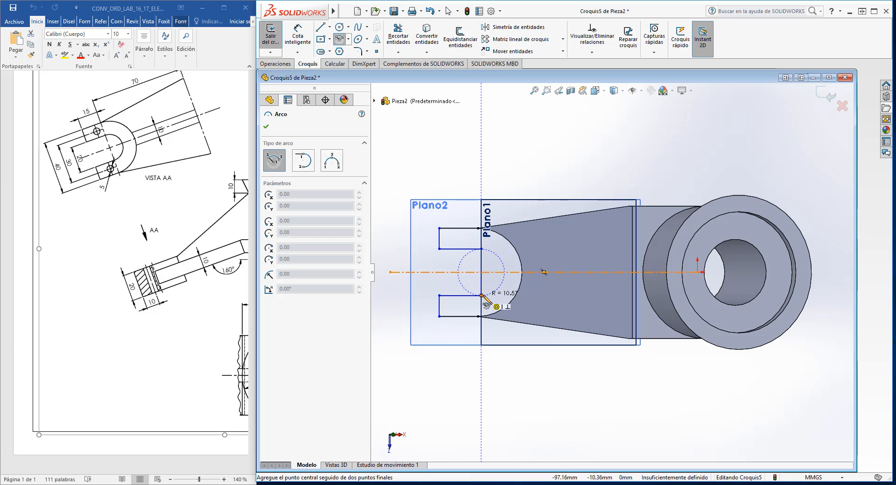
click(481, 295)
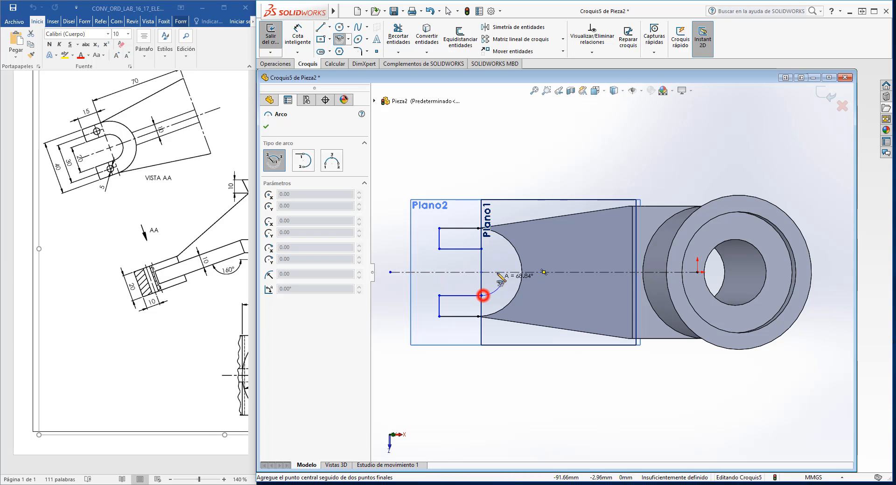
click(483, 250)
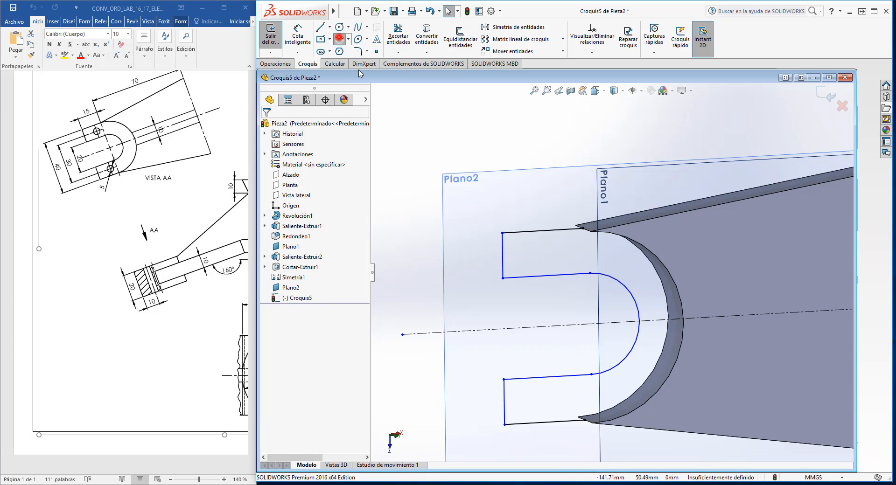
Draw a concentric outer arc joining the two prongs' outer line ends at the arm's tip corners.
click(339, 39)
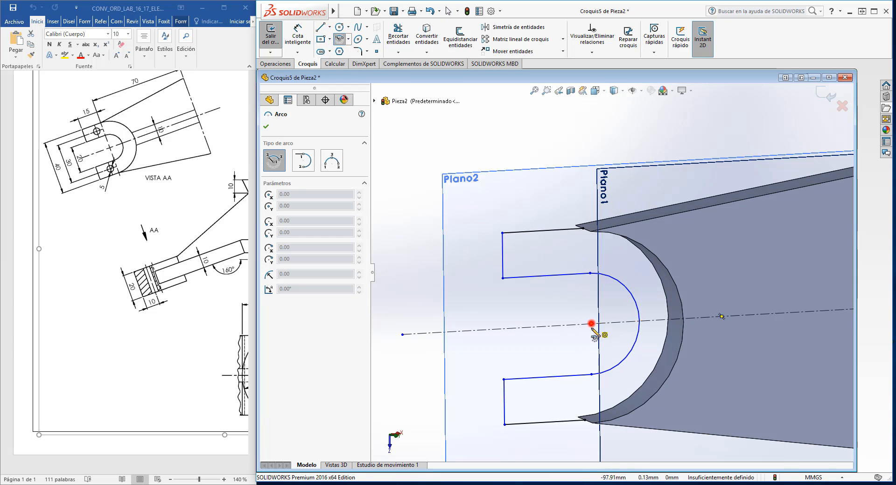
click(592, 324)
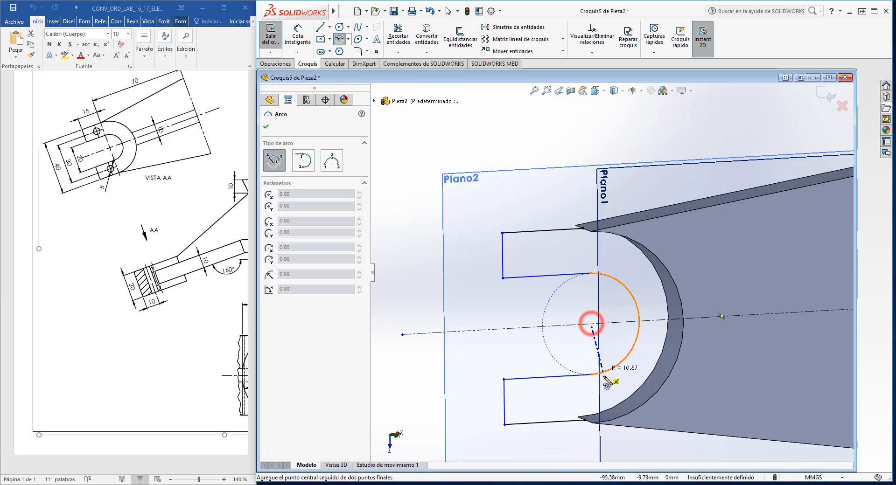
click(585, 420)
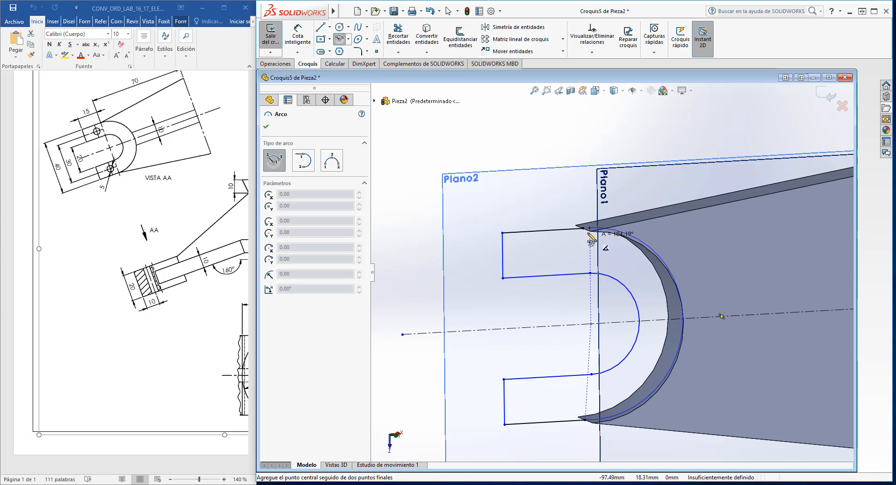
middle_drag(605, 267, 598, 234)
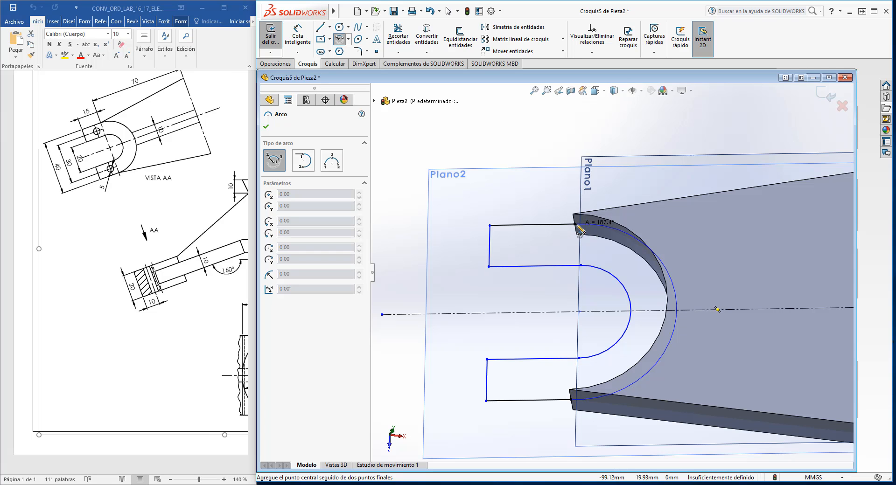
click(578, 226)
right_click(553, 176)
click(560, 179)
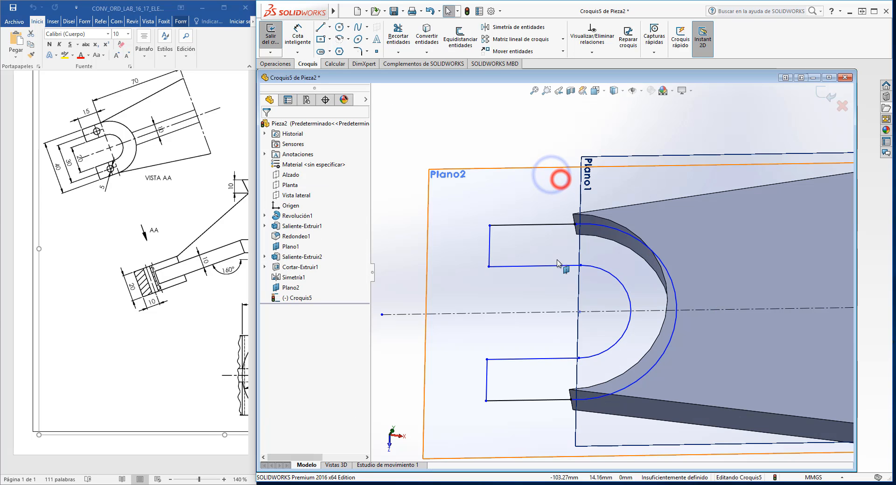
Try to dimension the overall width between the outer corners of the fork's two prongs.
mouse_move(558, 264)
middle_down()
mouse_move(598, 344)
mouse_move(620, 320)
mouse_move(600, 326)
middle_up()
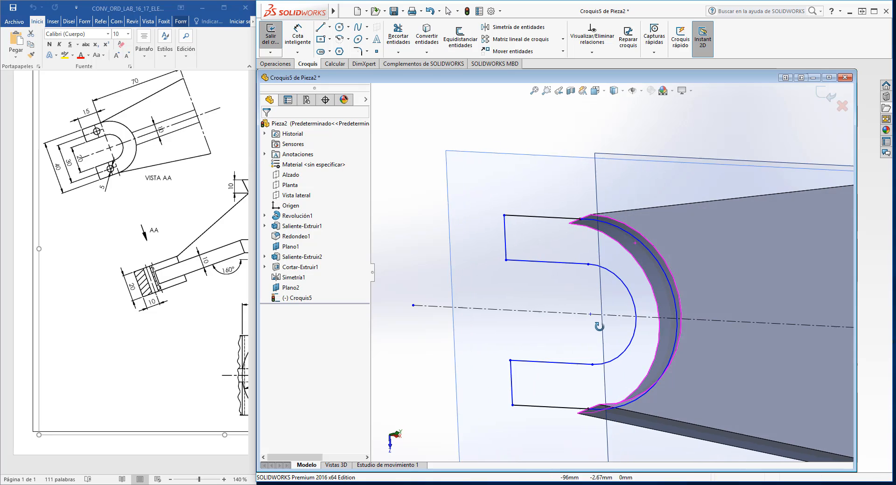
click(298, 35)
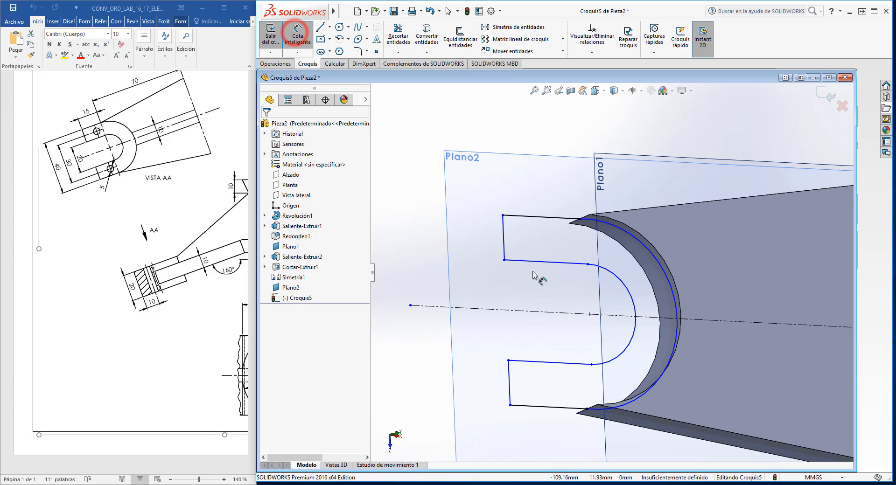
click(503, 216)
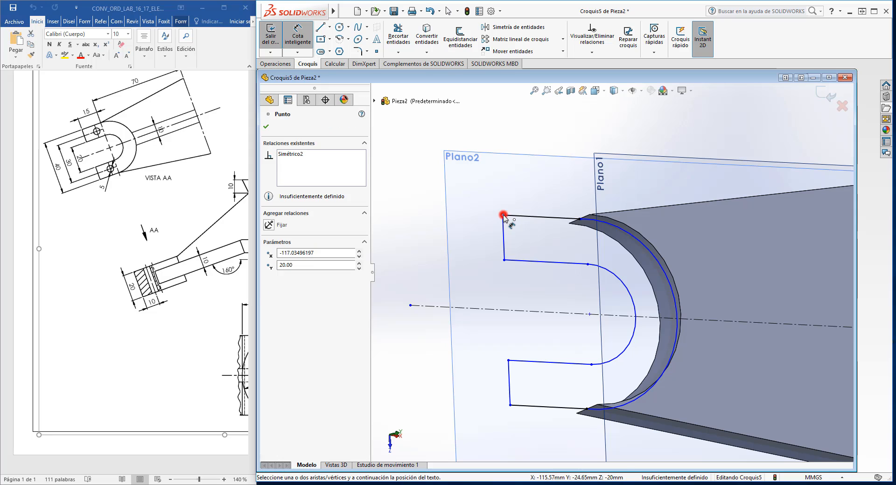
click(510, 405)
click(465, 297)
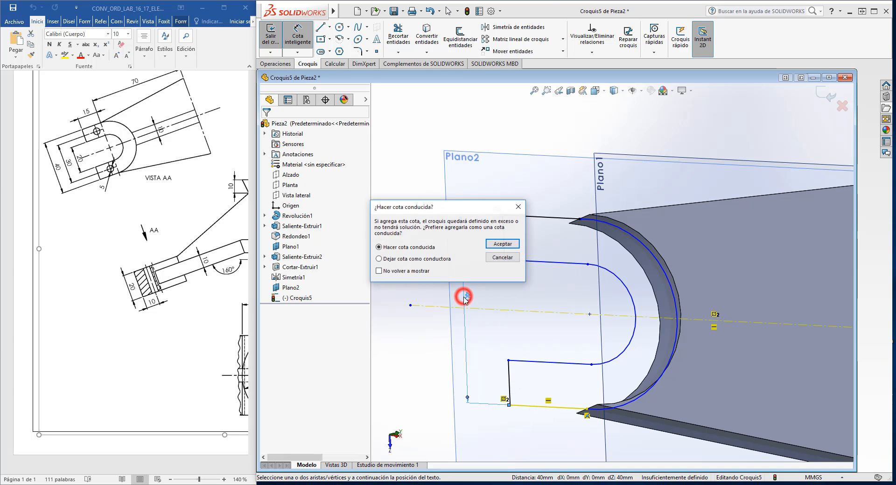
click(507, 260)
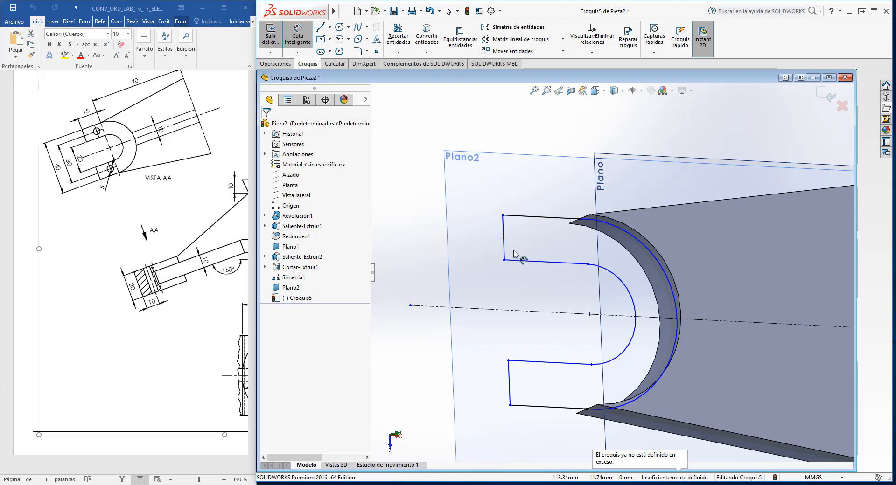
Dimension the gap between the two prongs' inner corners as 20 mm.
click(504, 260)
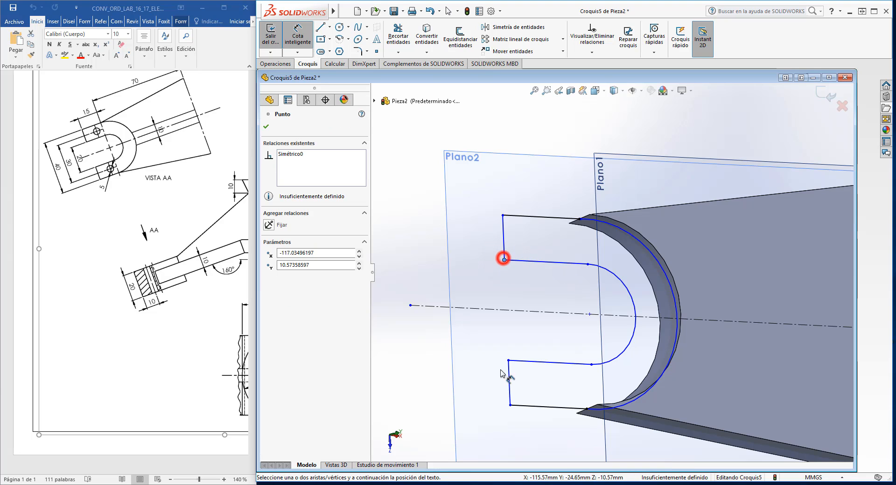
click(508, 360)
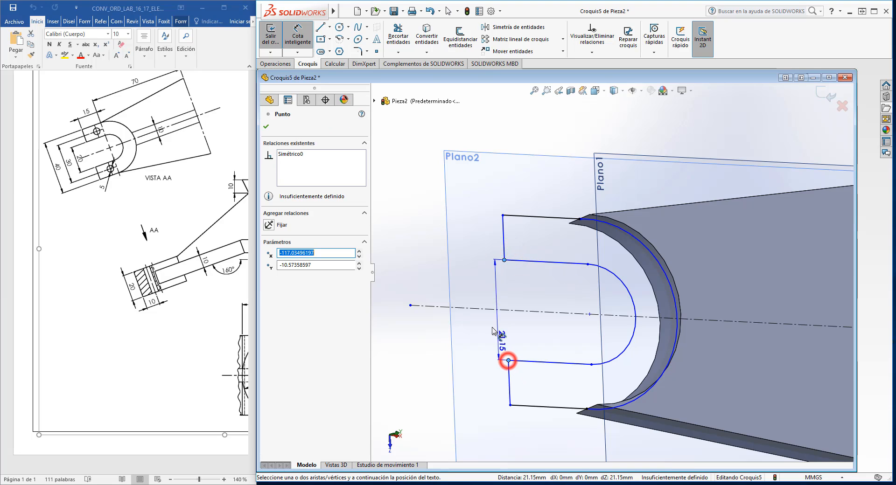
click(474, 306)
text(20)
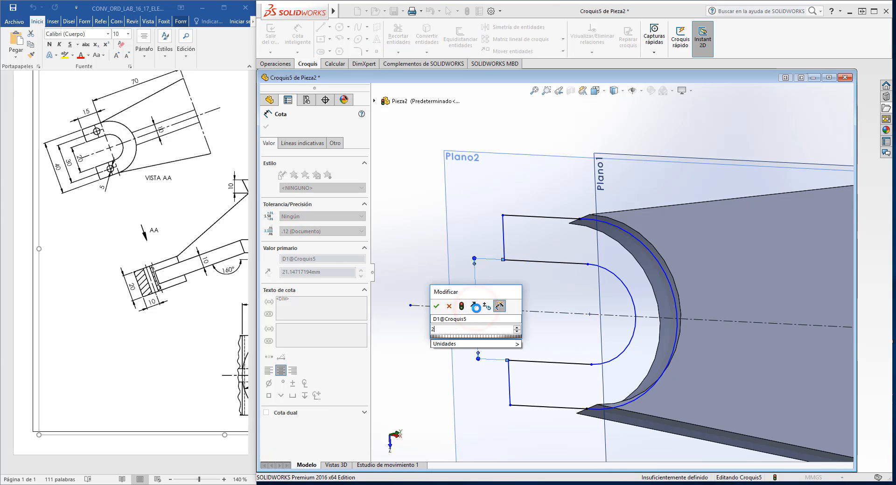
key(Return)
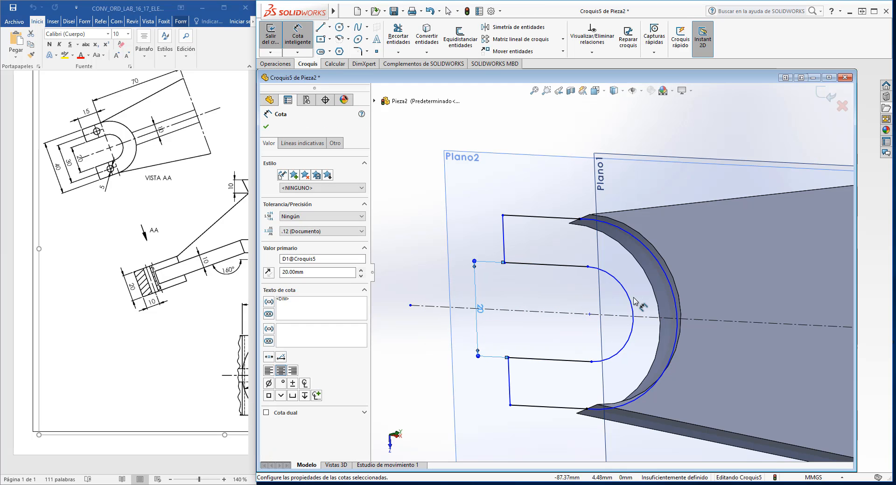
Dimension the fork's inner arc with a 10 mm radius and its outer arc with a 20 mm radius.
click(631, 302)
click(619, 300)
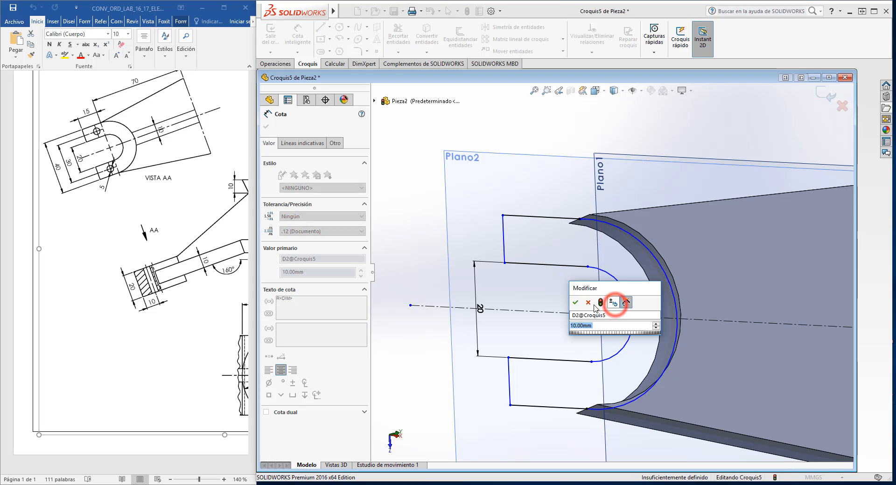
click(575, 302)
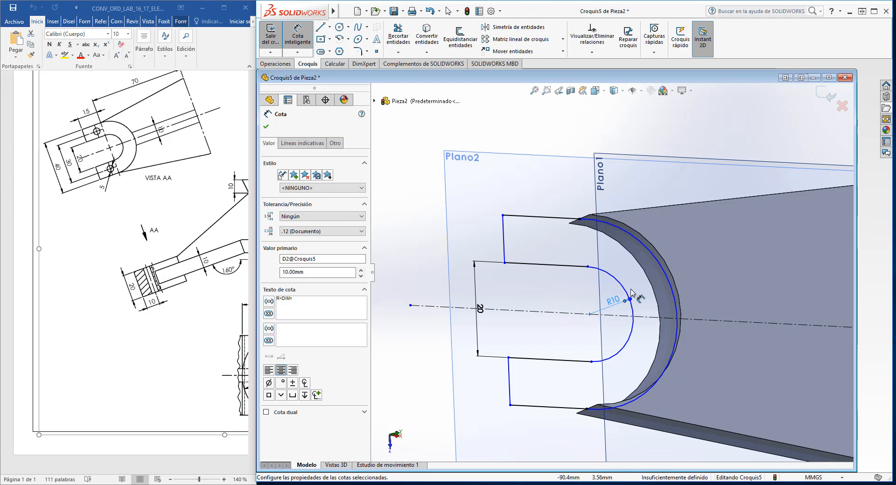
click(663, 271)
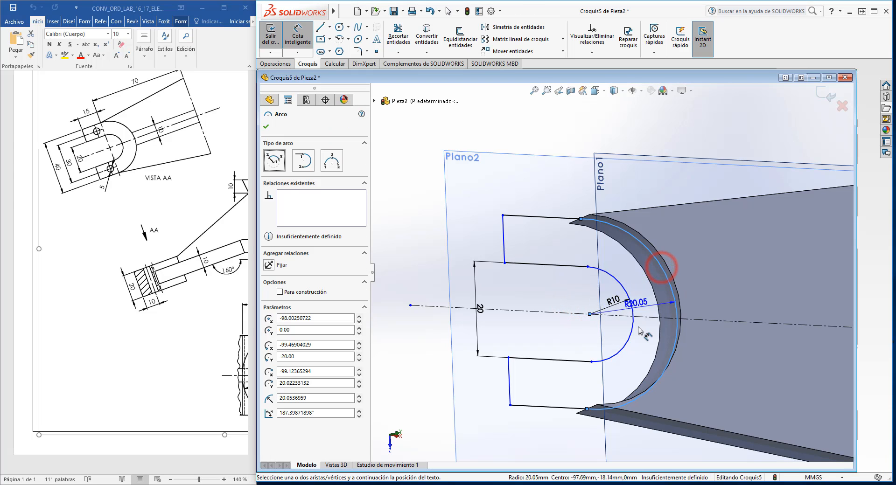
click(637, 346)
text(20.0536959mm)
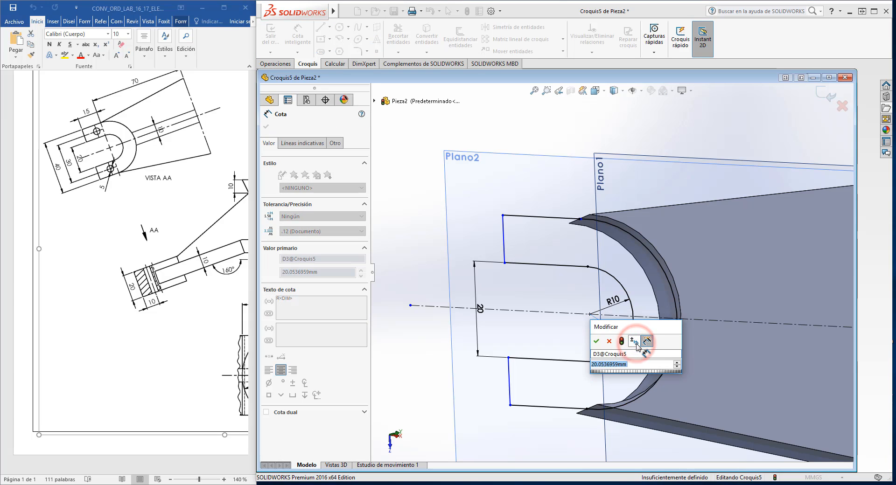
key(Return)
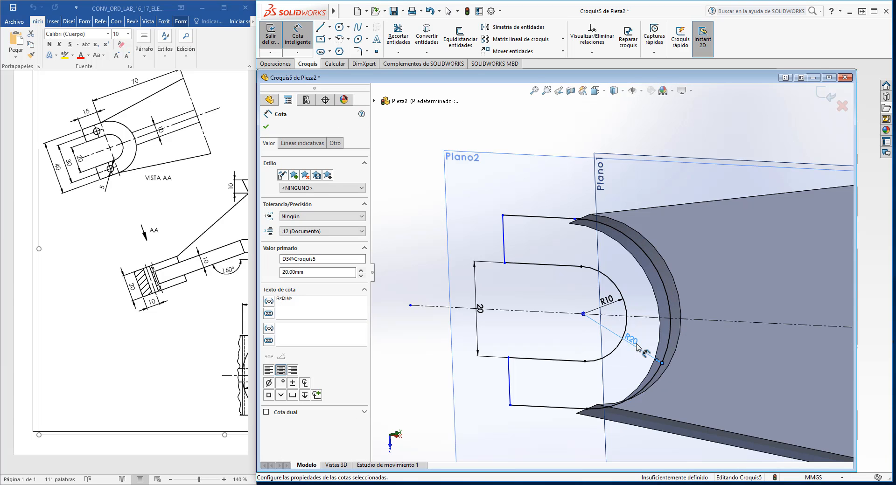
Dimension the outer line of the fork's lower prong to a length of 15 mm.
click(549, 407)
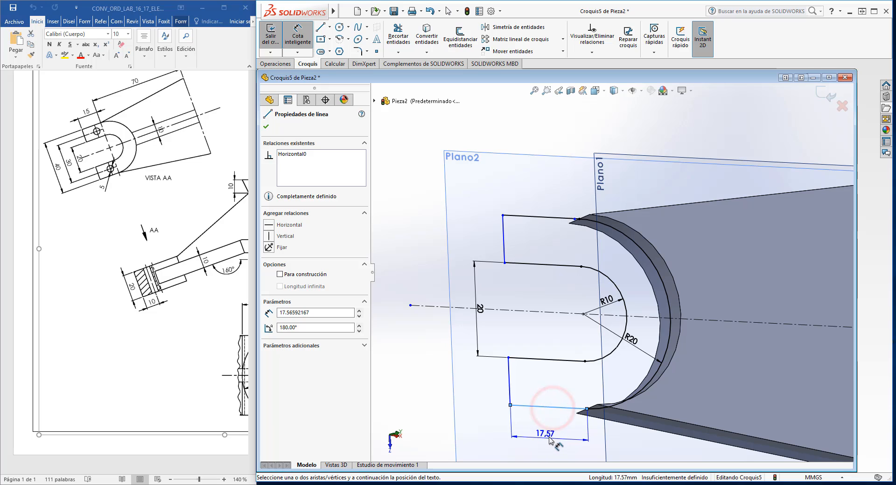
click(549, 439)
text(15)
key(Return)
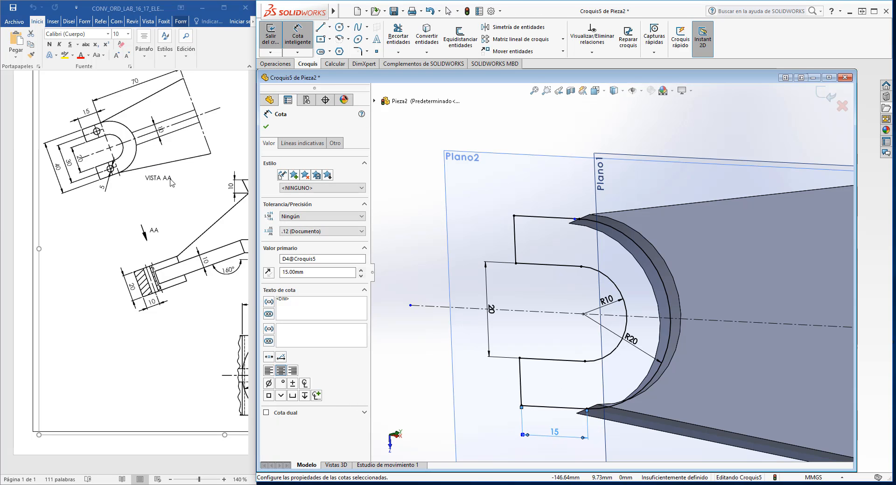
Exit the fork sketch and try to extrude it 20 mm as a mid-plane boss.
click(271, 35)
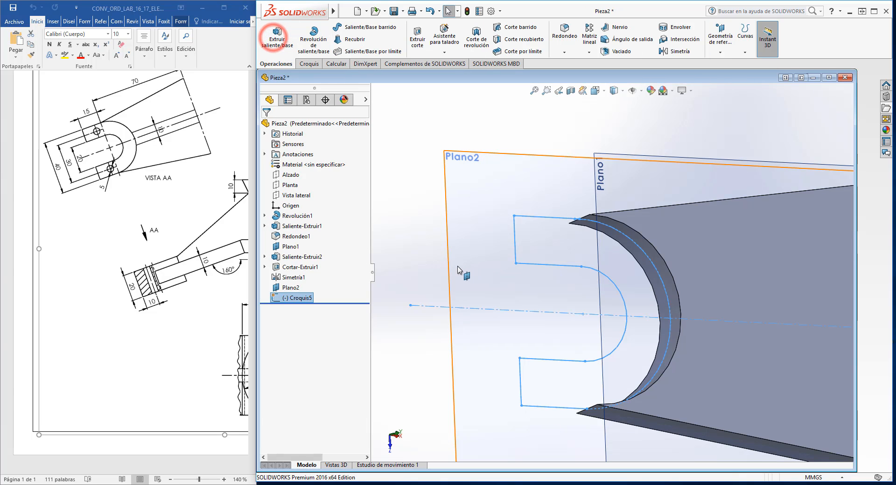
click(277, 37)
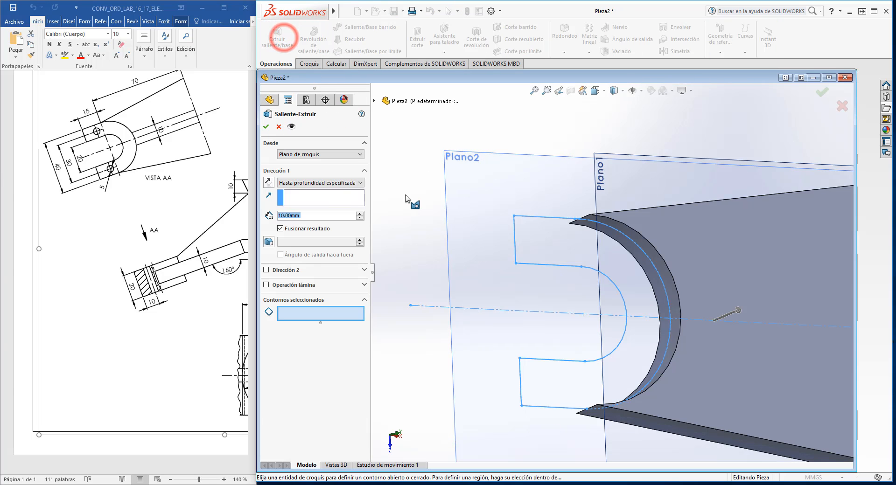
click(334, 182)
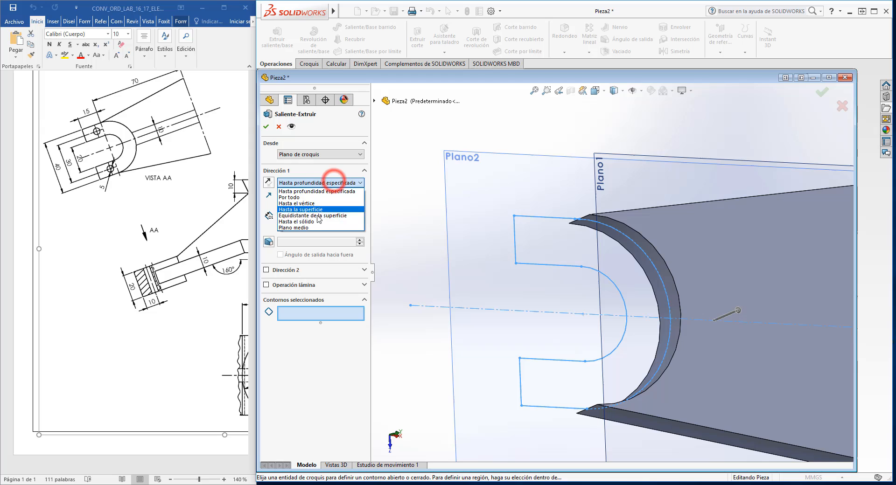
click(308, 227)
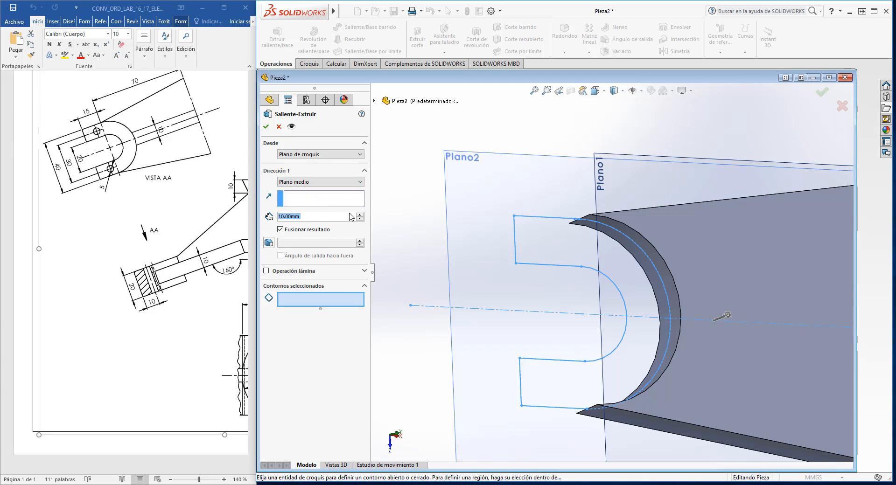
click(129, 294)
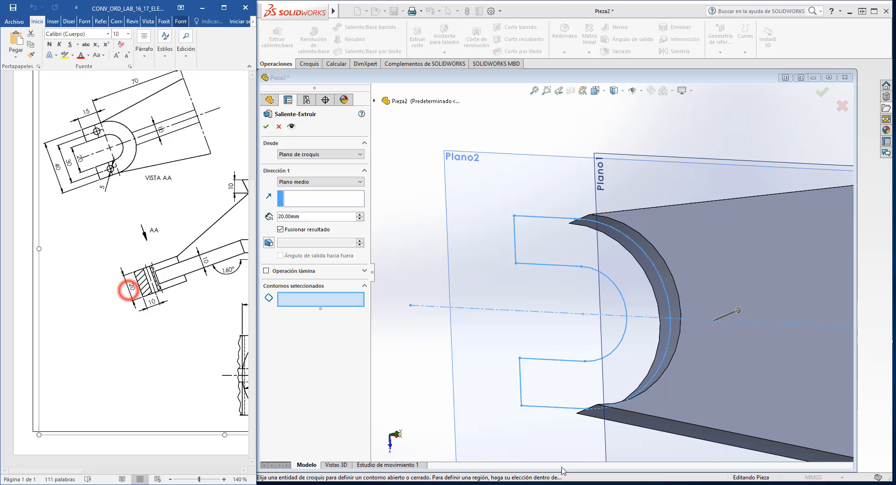
click(266, 127)
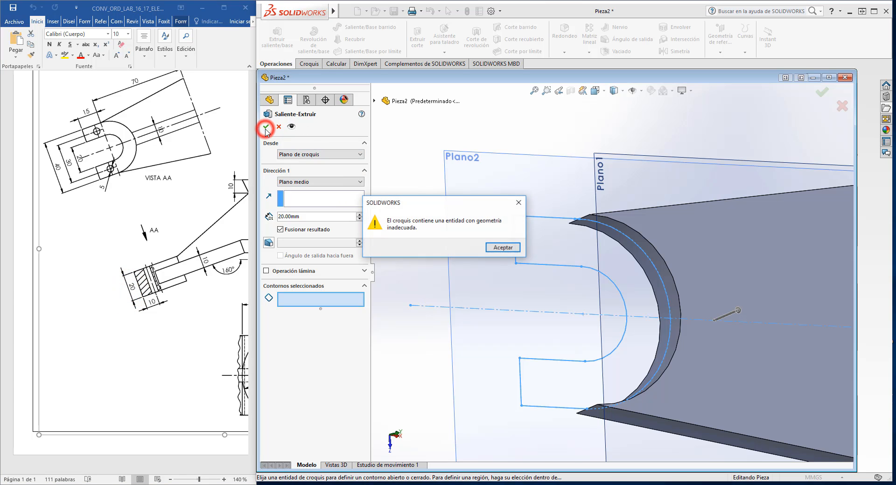
click(508, 248)
Reopen the fork sketch and trim the short end of the outer arc that overruns the prong's outer line.
middle_drag(506, 248, 670, 408)
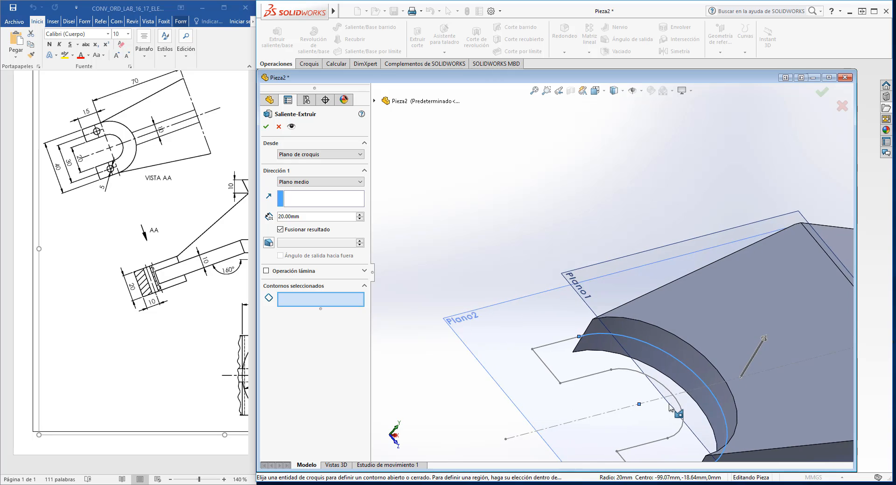
scroll(670, 404, up, 4)
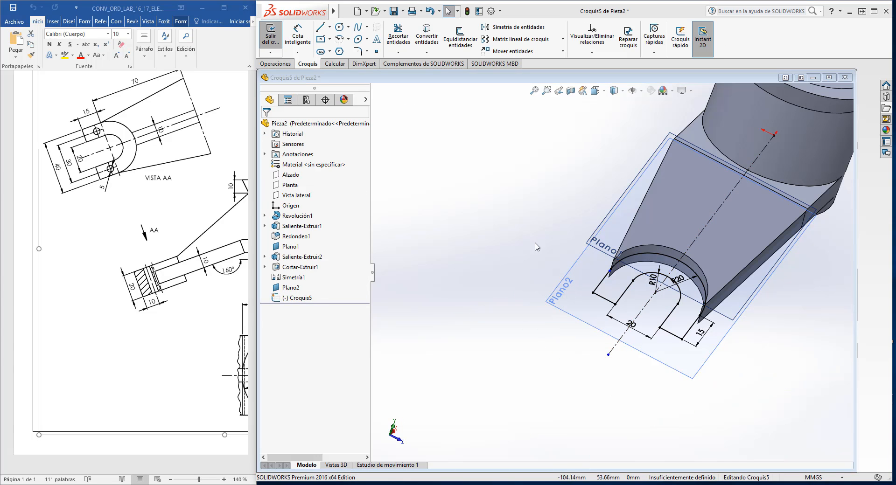
scroll(536, 247, down, 8)
scroll(628, 261, down, 6)
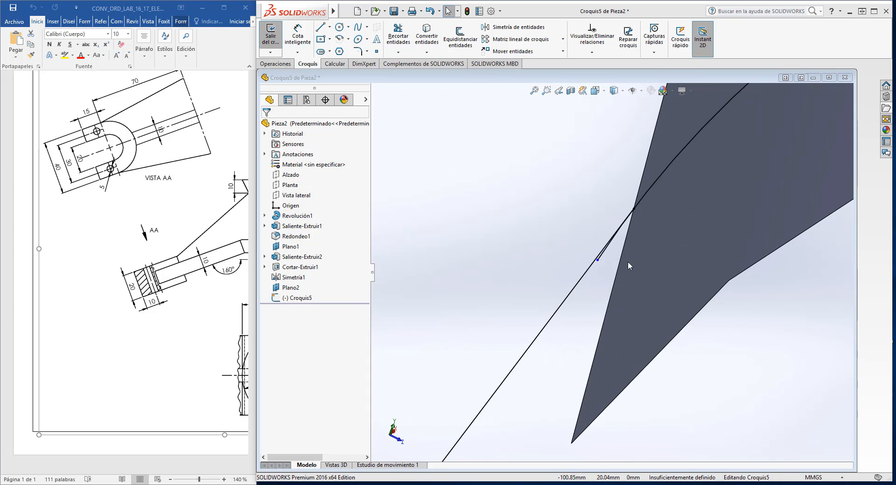
click(398, 36)
click(546, 255)
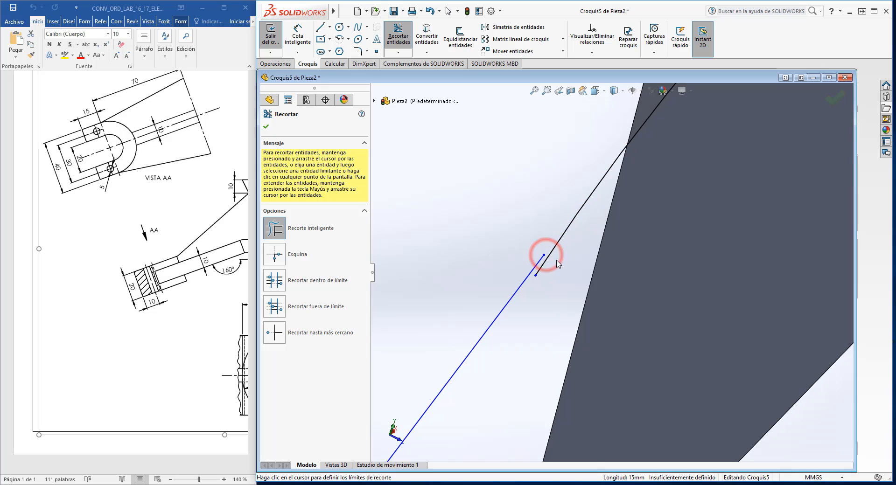
key(Escape)
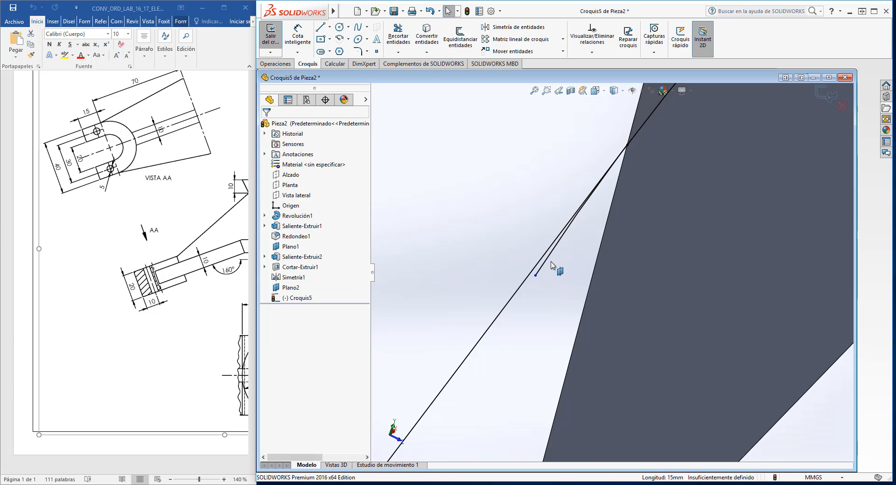
click(546, 262)
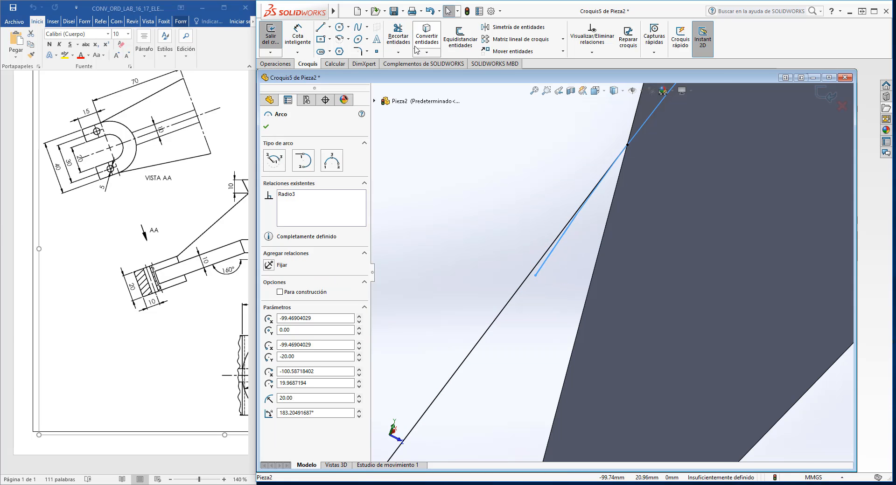
click(398, 36)
click(552, 265)
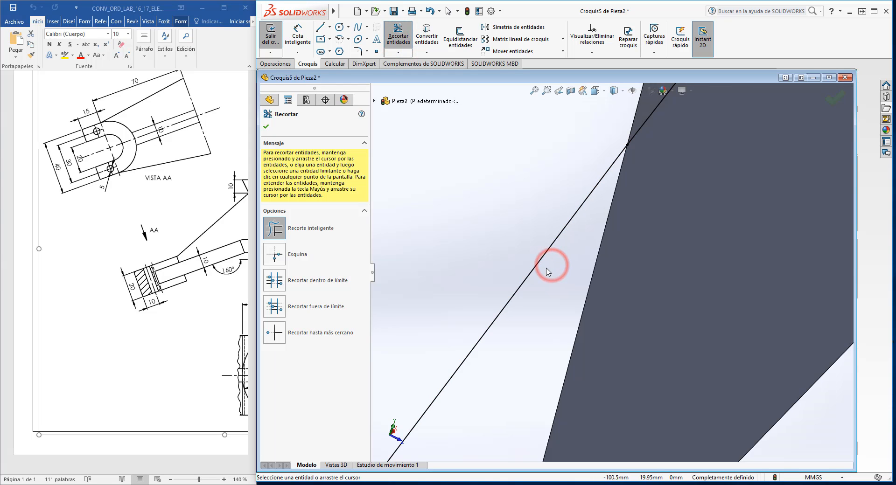
Exit the fork sketch and extrude its U-shaped contour 20 mm as a mid-plane boss merged with the arm.
scroll(602, 268, up, 4)
scroll(636, 397, up, 5)
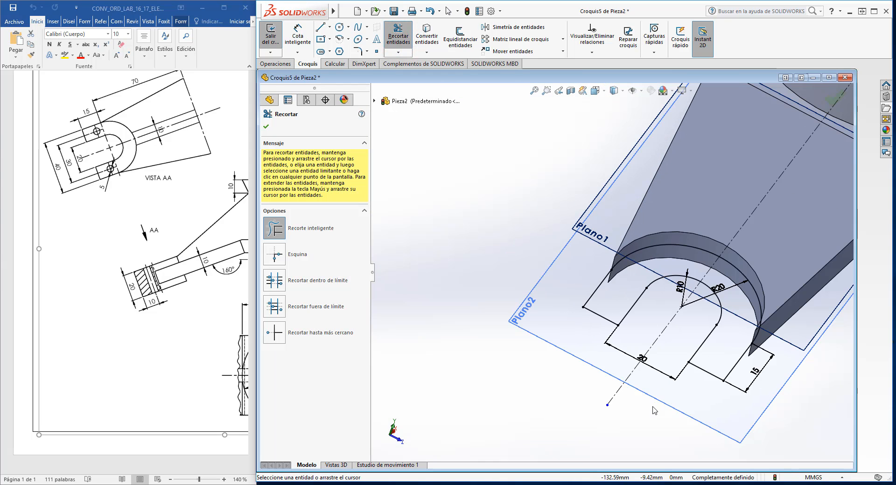
click(271, 35)
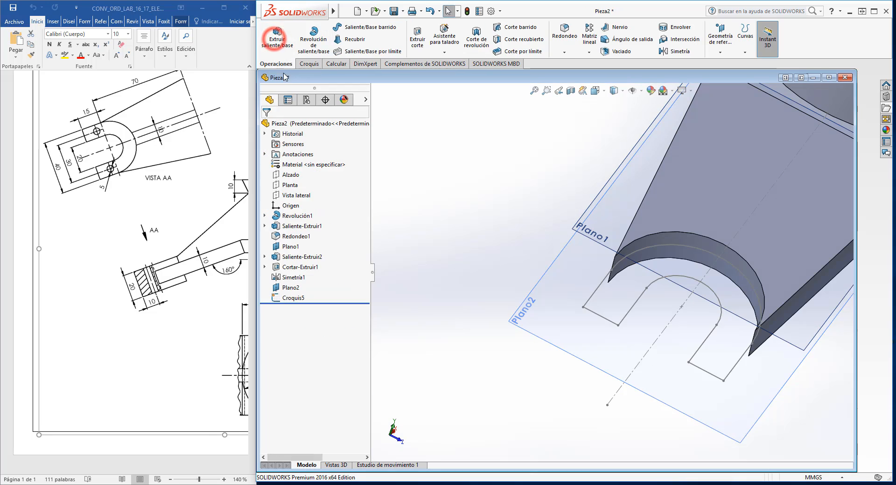
click(278, 42)
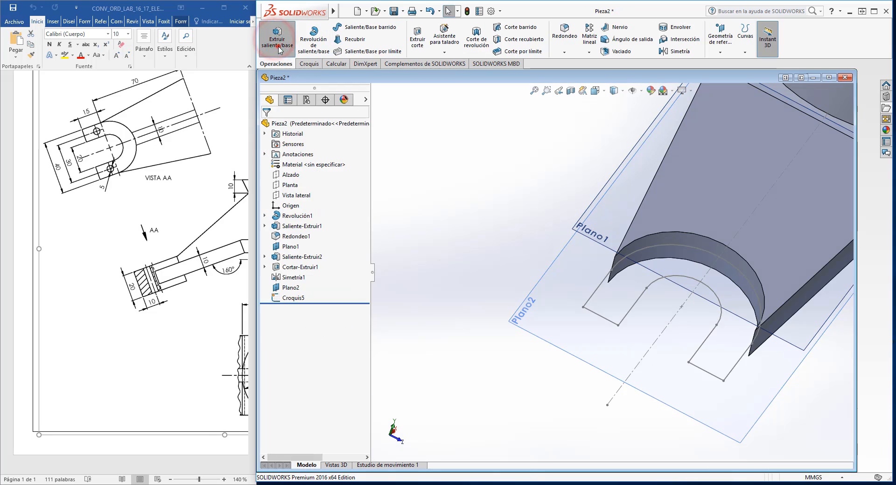
click(601, 317)
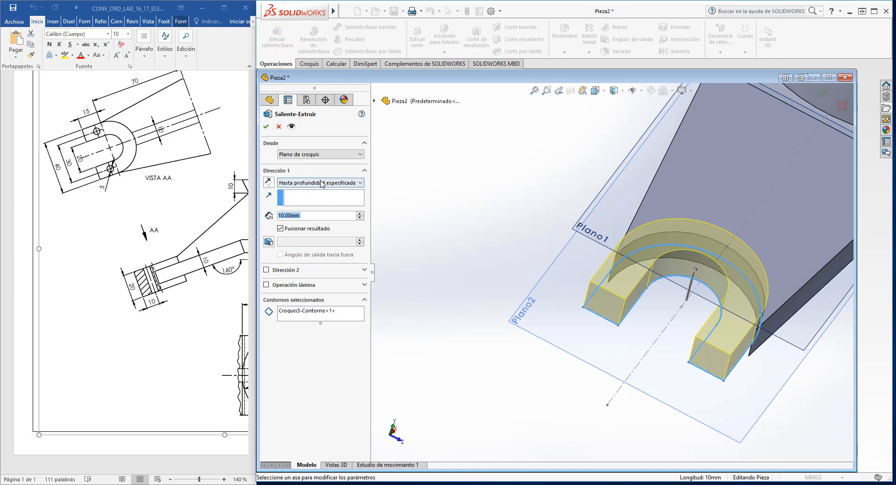
click(321, 184)
click(316, 229)
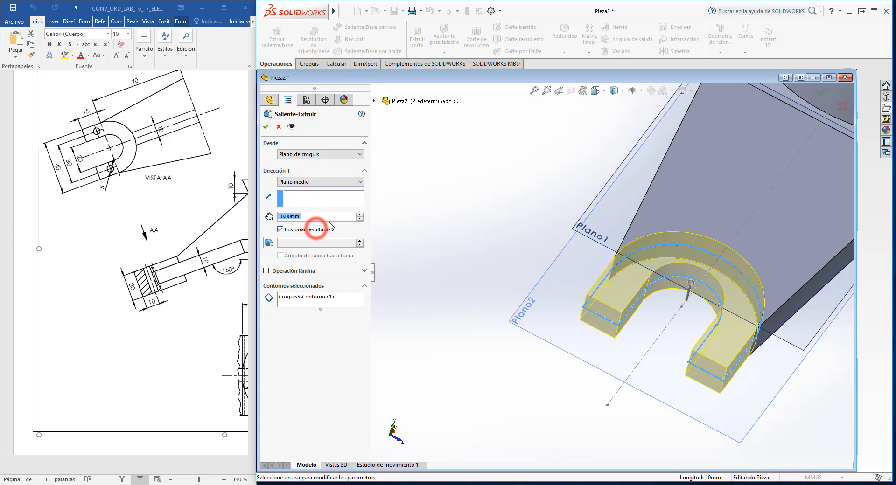
click(359, 214)
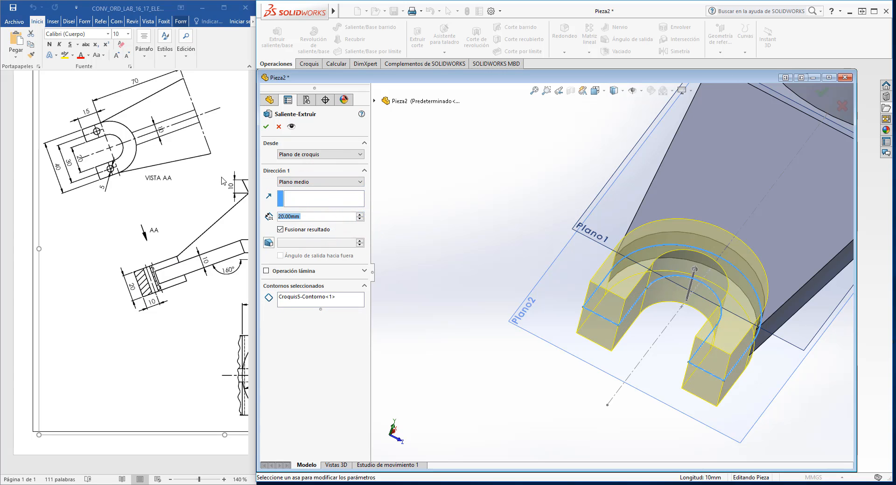
click(266, 126)
middle_drag(514, 336, 807, 332)
scroll(670, 301, down, 2)
click(641, 304)
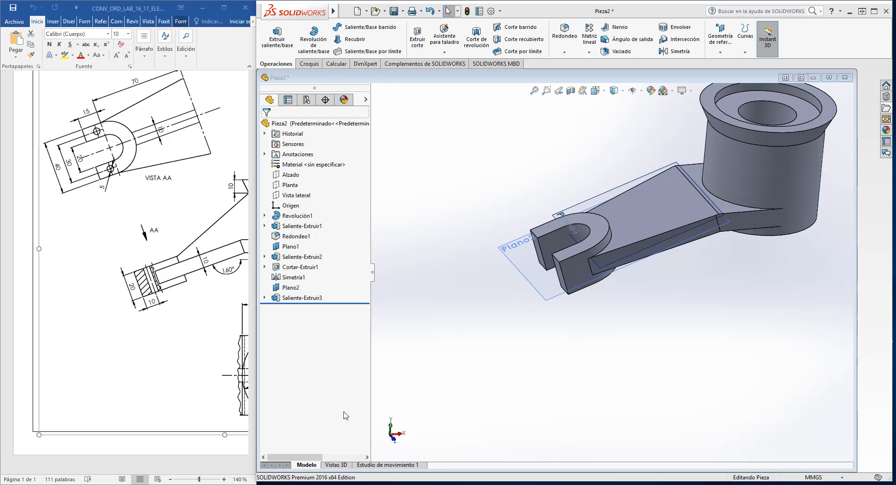
Bring the drawing's views of the pierced side lug into view and start a sketch on the Alzado plane, viewed face-on.
click(183, 444)
mouse_move(65, 470)
mouse_down()
mouse_move(151, 480)
mouse_move(127, 479)
mouse_up()
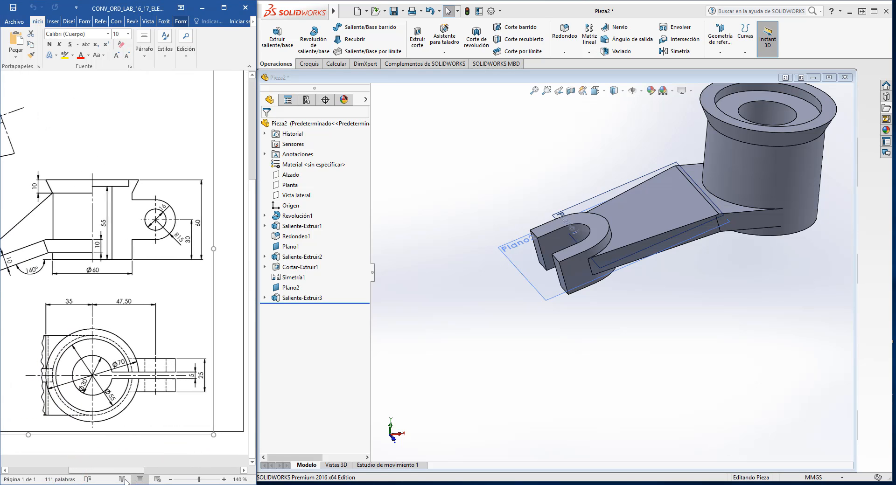
right_click(294, 174)
click(331, 166)
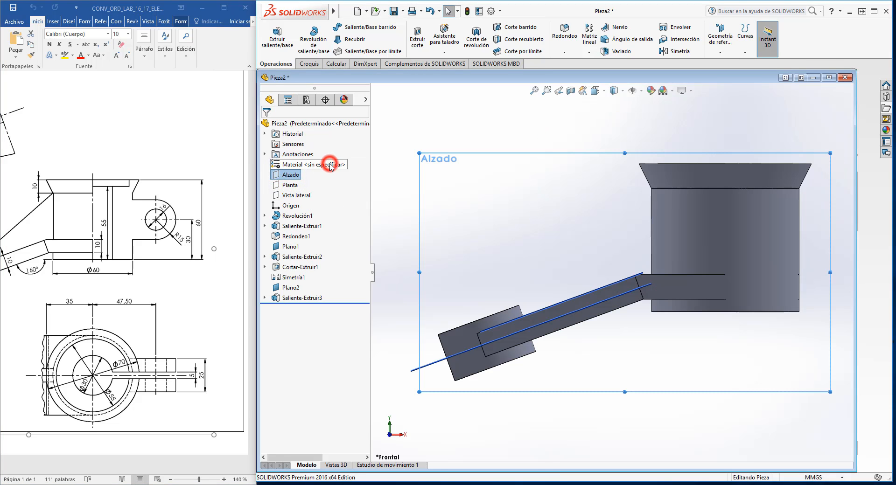
right_click(300, 177)
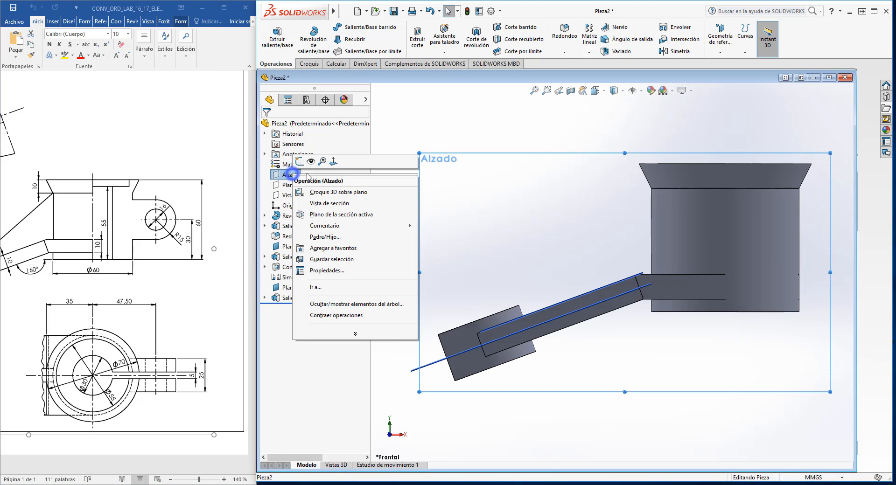
click(297, 167)
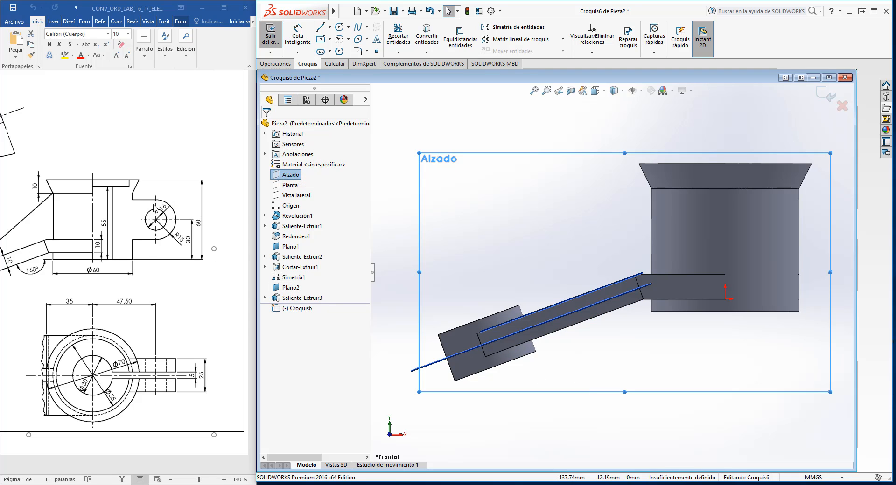
Sketch a circle of about 7.5 mm radius beside the cylinder, on the side opposite the inclined arm.
scroll(700, 224, up, 2)
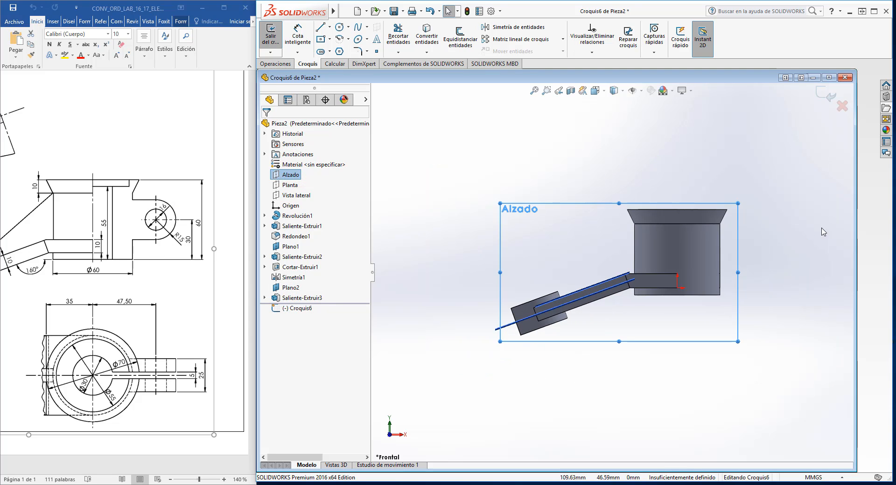
scroll(681, 286, down, 5)
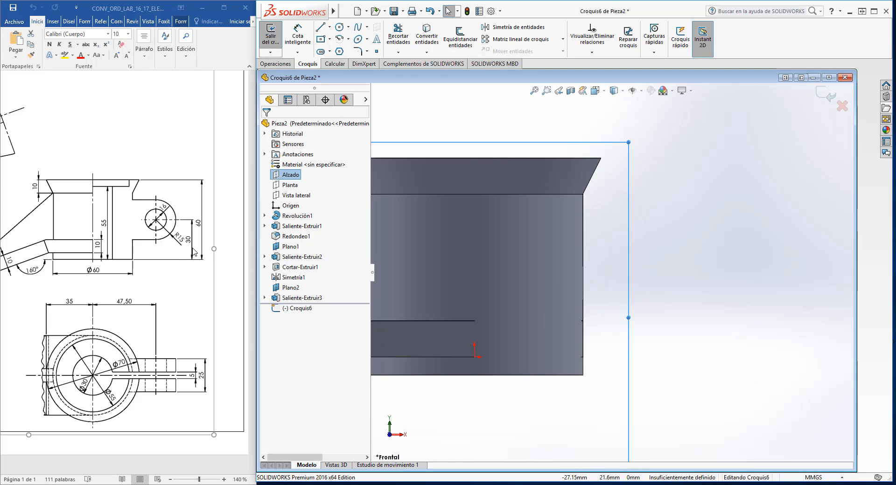
click(340, 28)
click(644, 239)
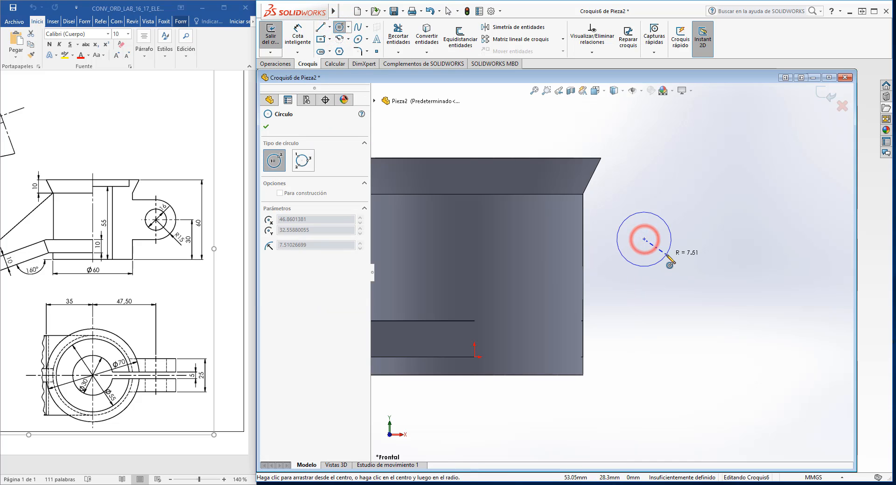
click(660, 265)
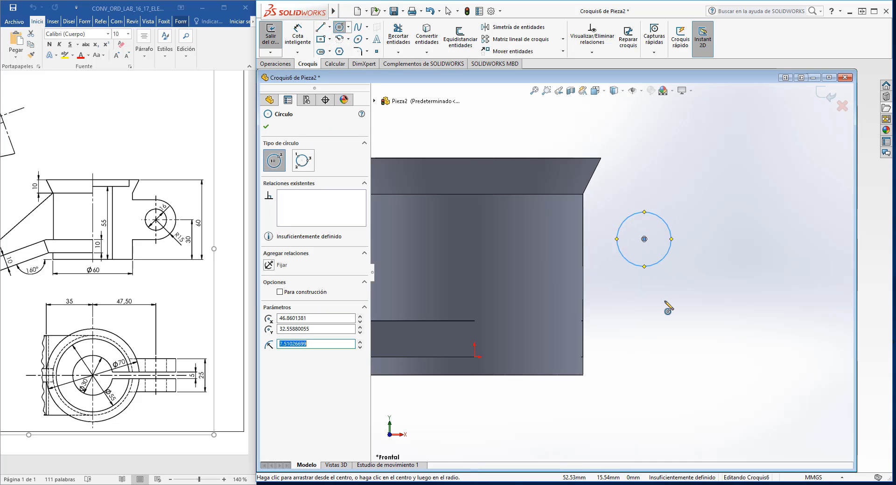
Sketch a horizontal line about 25 mm long below the circle, from beneath its centre to inside the cylinder.
click(320, 29)
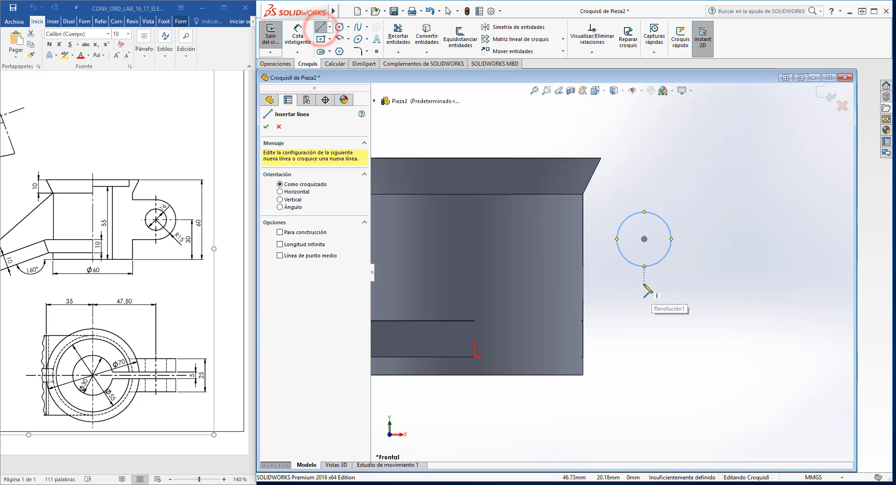
click(644, 286)
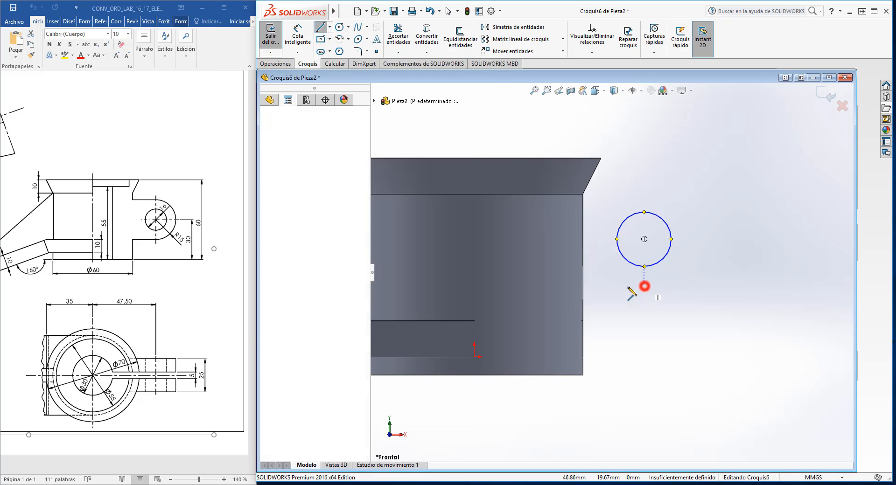
click(552, 286)
right_click(611, 312)
click(624, 315)
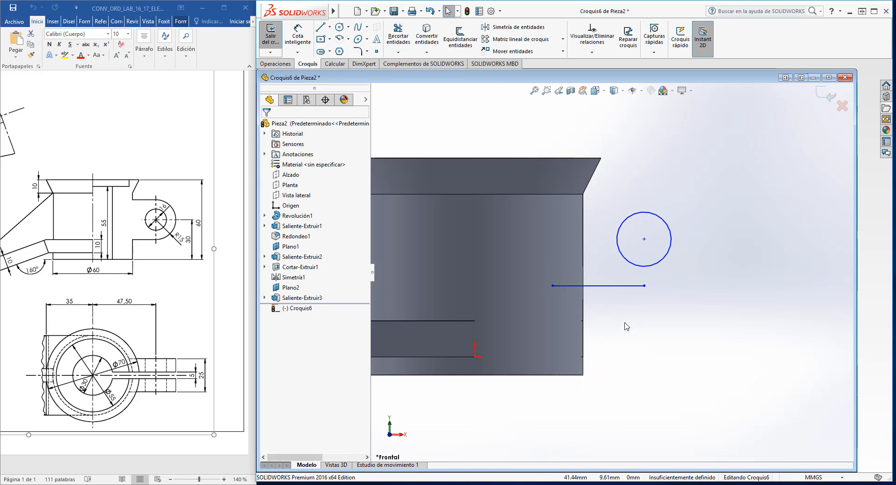
Draw a horizontal centerline from the circle's centre to inside the cylinder.
click(330, 27)
click(345, 50)
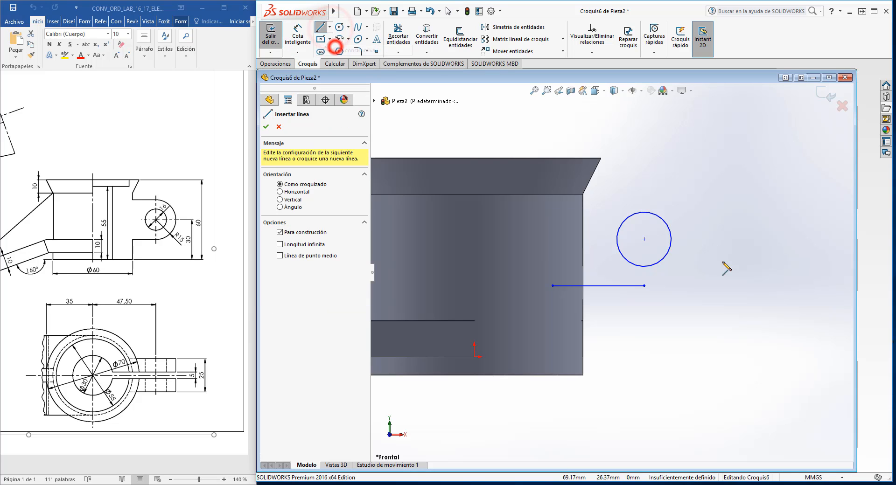
click(645, 239)
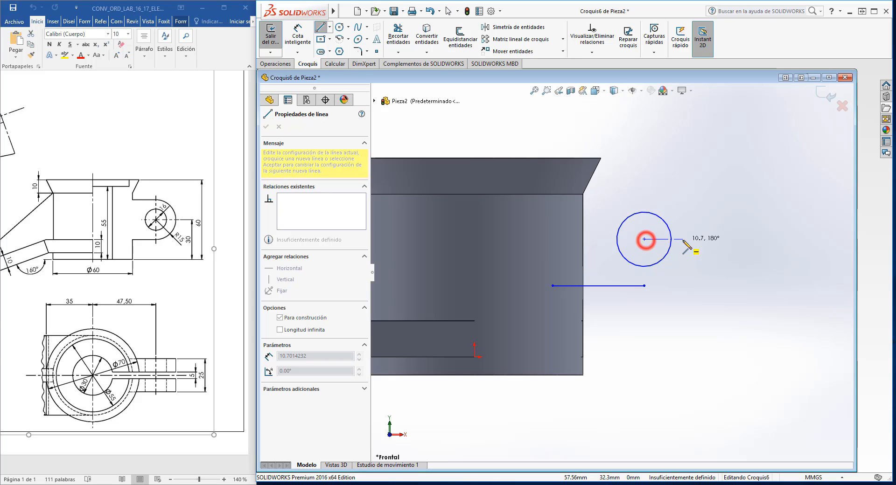
click(541, 239)
right_click(680, 173)
click(679, 171)
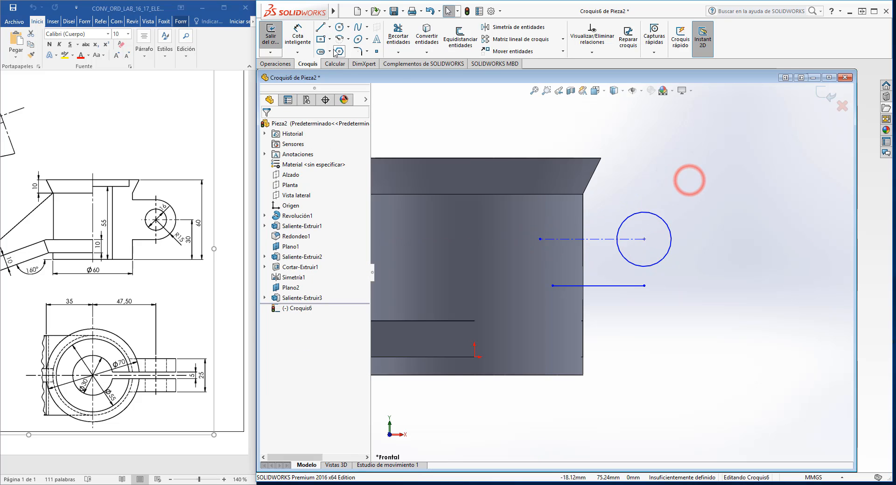
Mirror the horizontal line about the centerline and move the lower line closer to the circle.
click(495, 28)
click(621, 286)
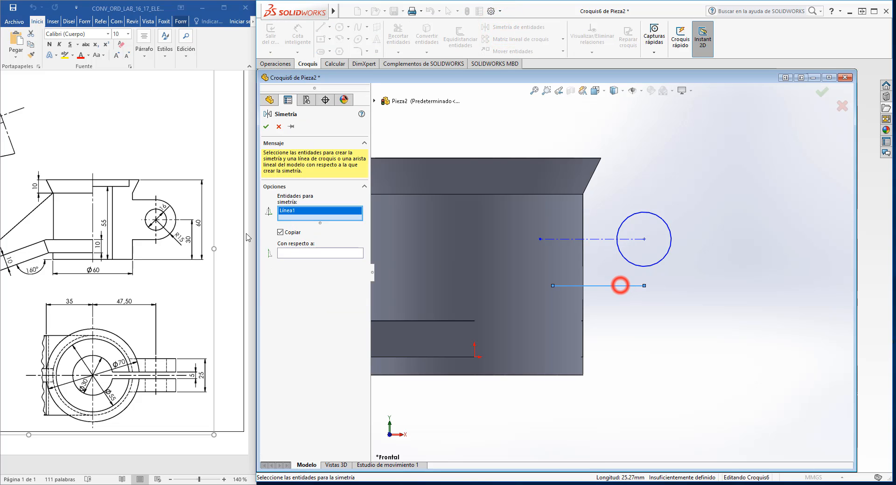
click(294, 254)
click(597, 240)
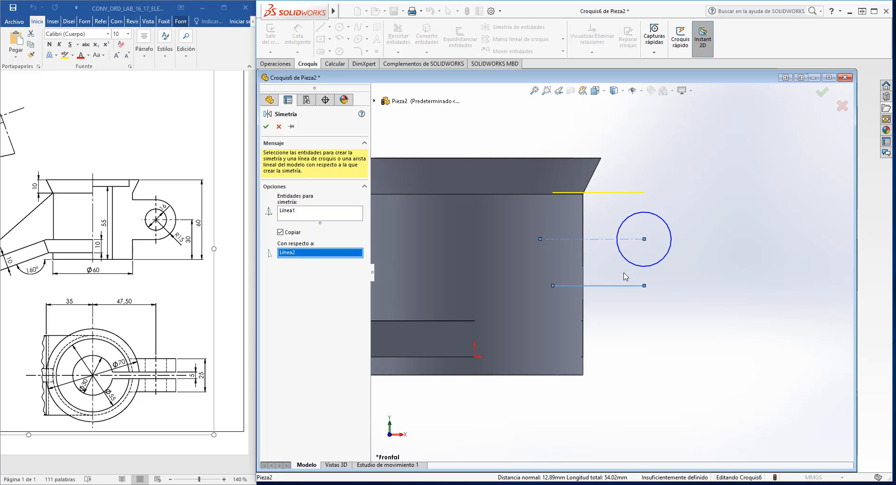
click(266, 127)
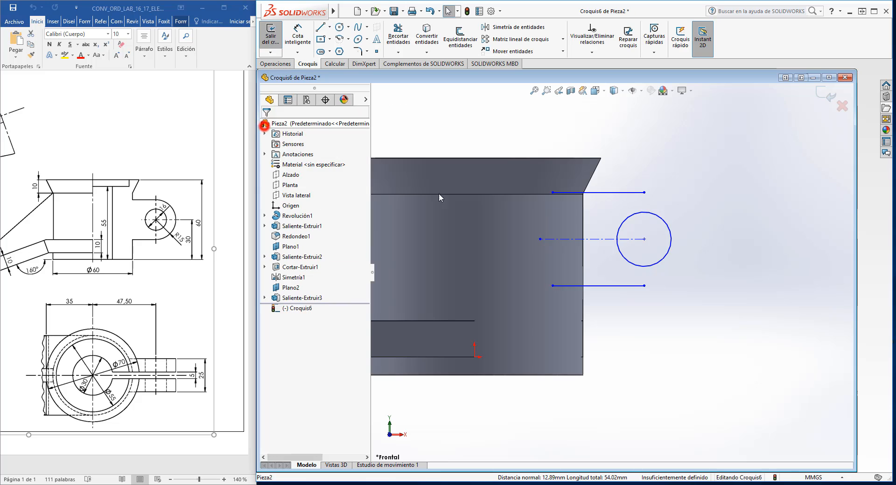
click(609, 286)
drag(609, 287, 611, 277)
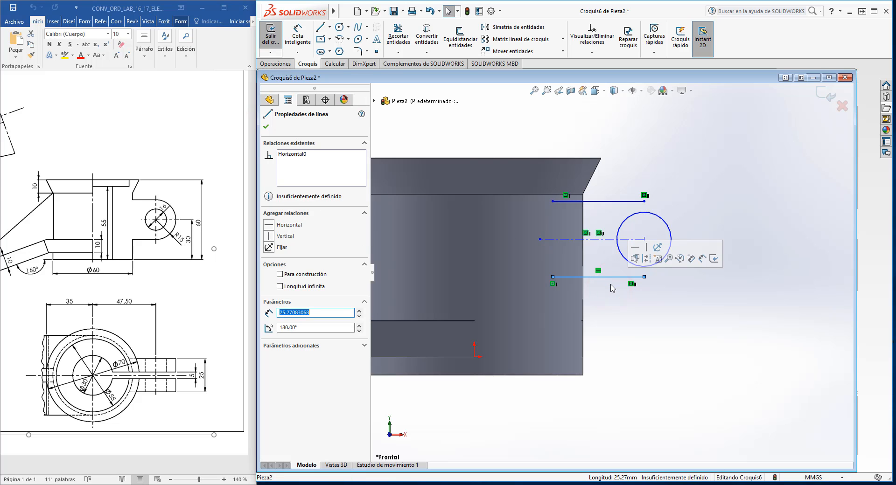
click(666, 300)
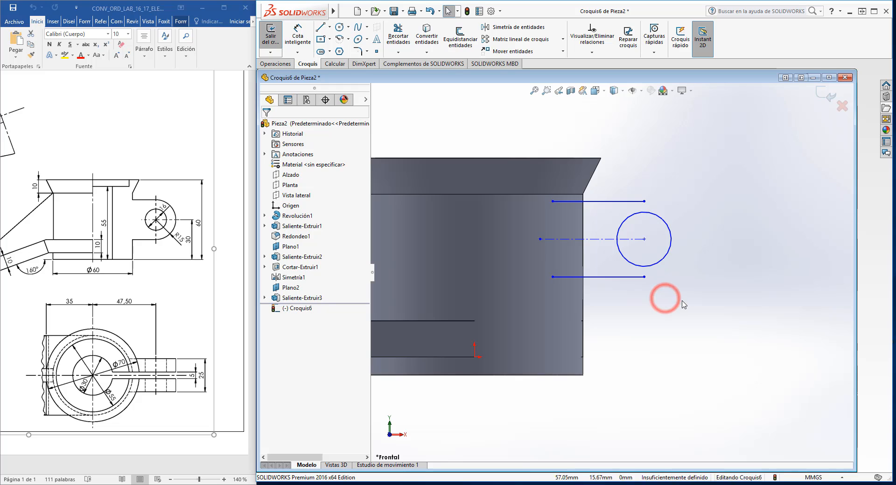
Close the lug profile with a 180° arc concentric with the circle and a vertical line joining the lines' ends inside the cylinder.
click(341, 41)
click(644, 239)
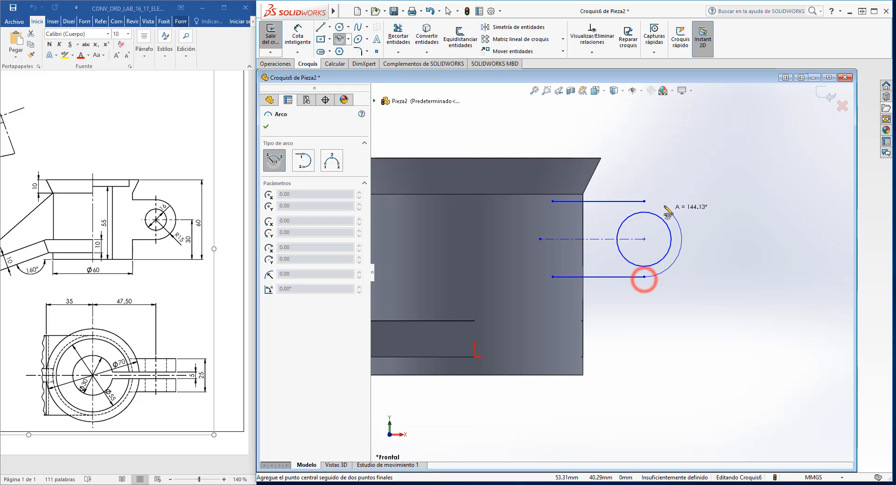
click(645, 201)
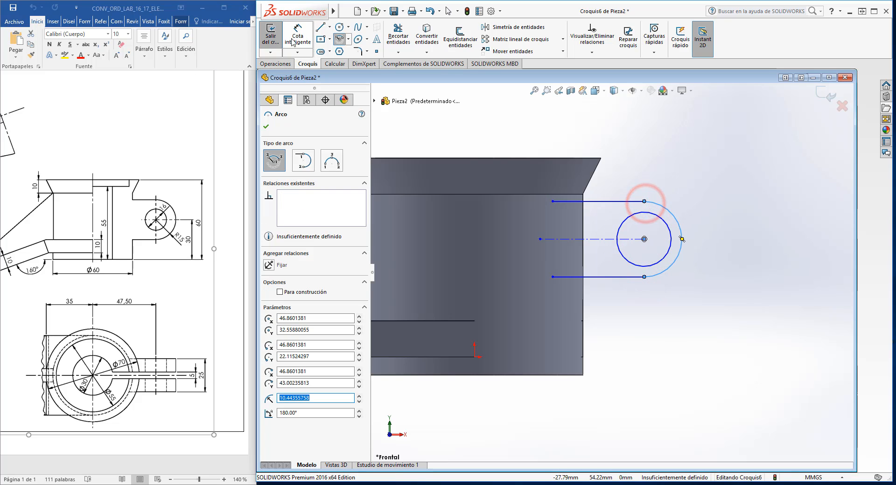
click(320, 27)
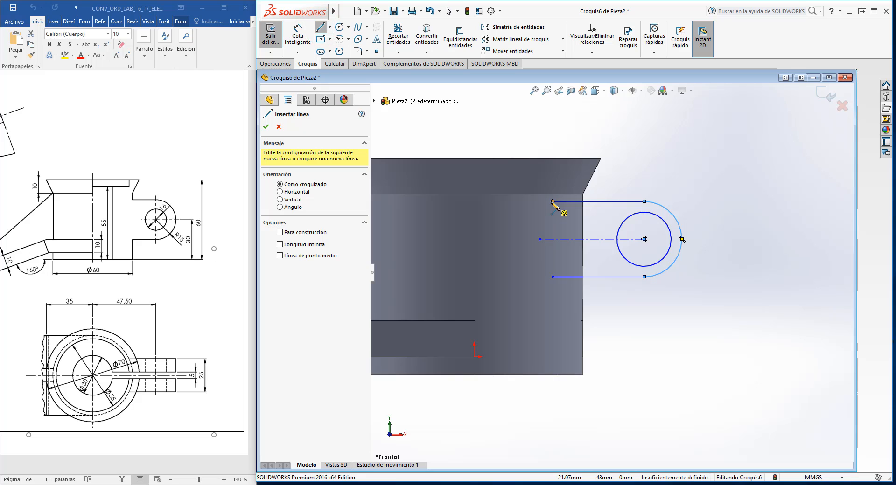
click(553, 202)
click(553, 277)
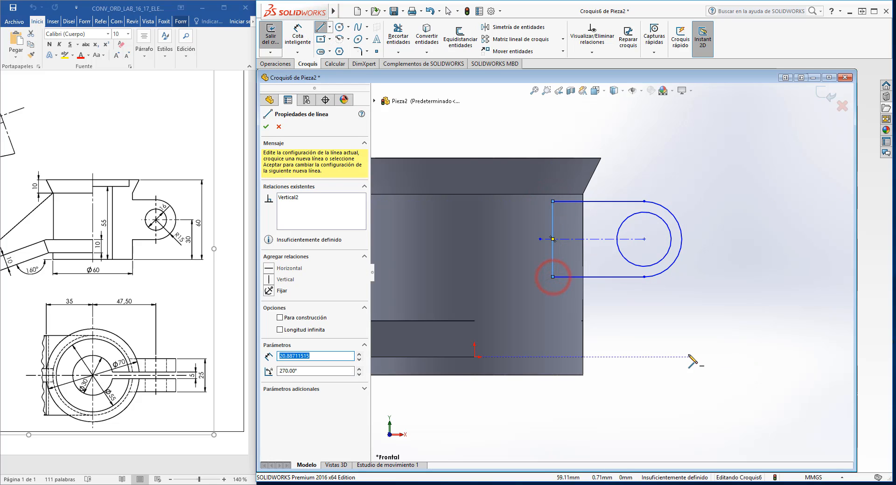
Dimension the lug's outer arc with a 15 mm radius.
click(299, 36)
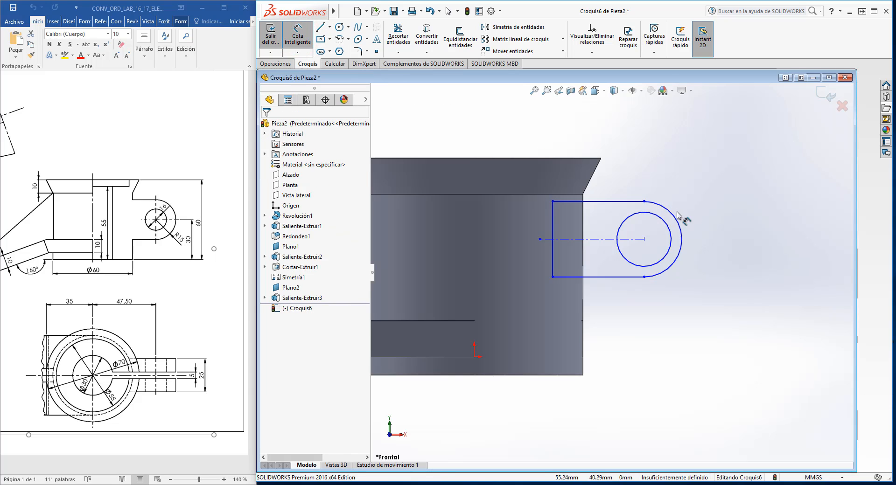
click(681, 228)
click(724, 219)
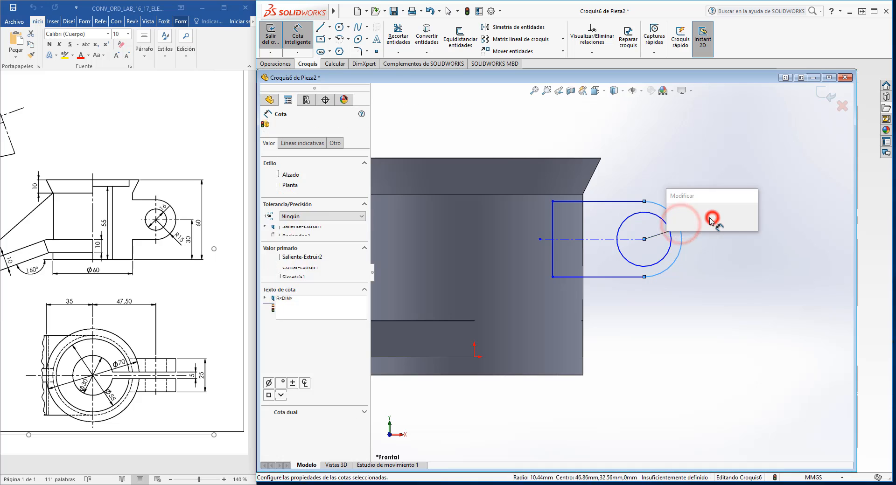
text(15)
key(Return)
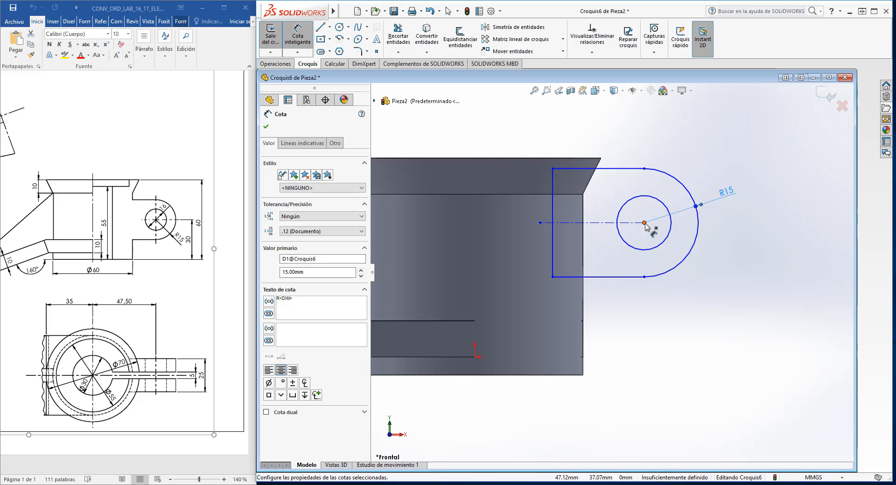
Dimension the vertical distance from the cylinder's base corner to the lug circle's centre as 30 mm.
click(644, 223)
click(584, 375)
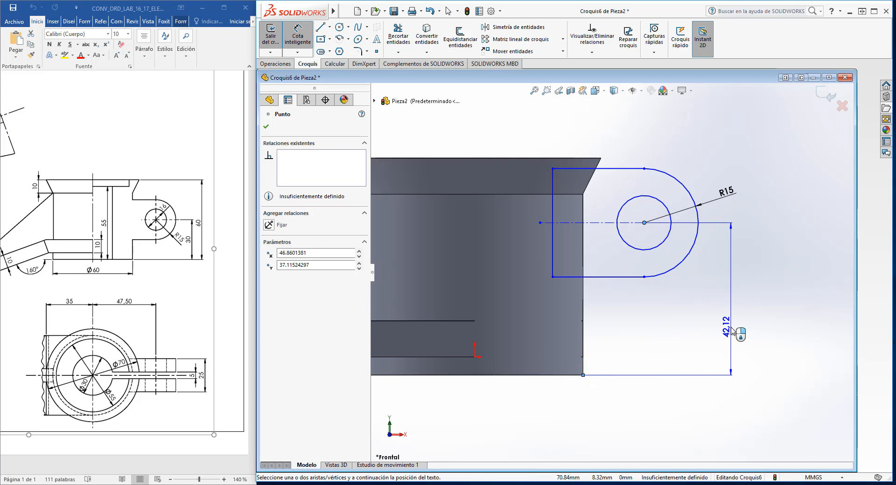
click(732, 331)
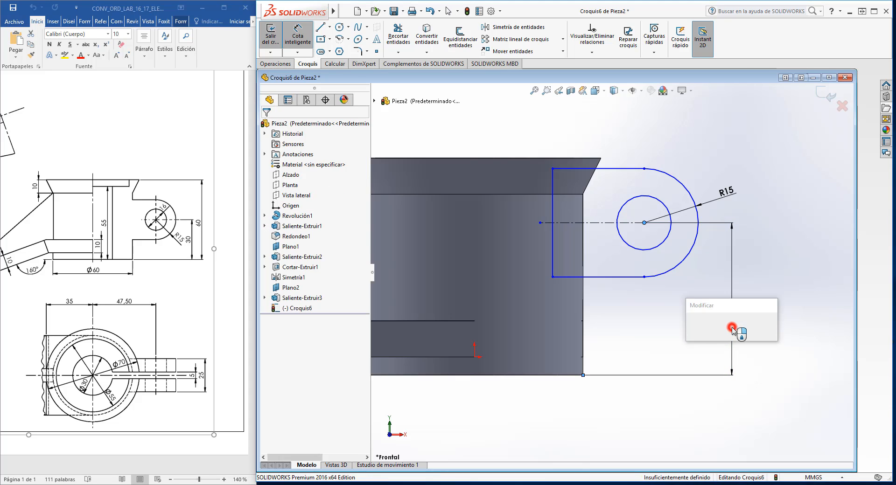
text(30)
key(Return)
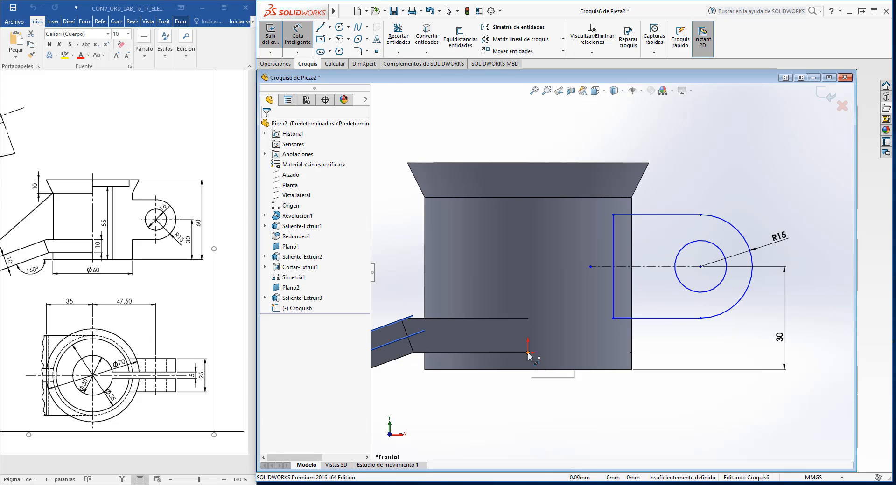
Dimension the horizontal distance from the origin to the lug circle's centre as 47.5 mm.
click(528, 354)
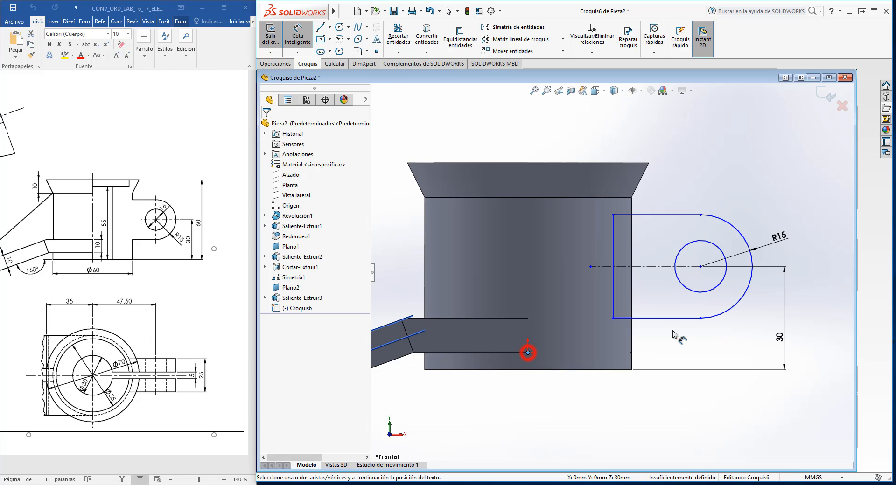
click(701, 267)
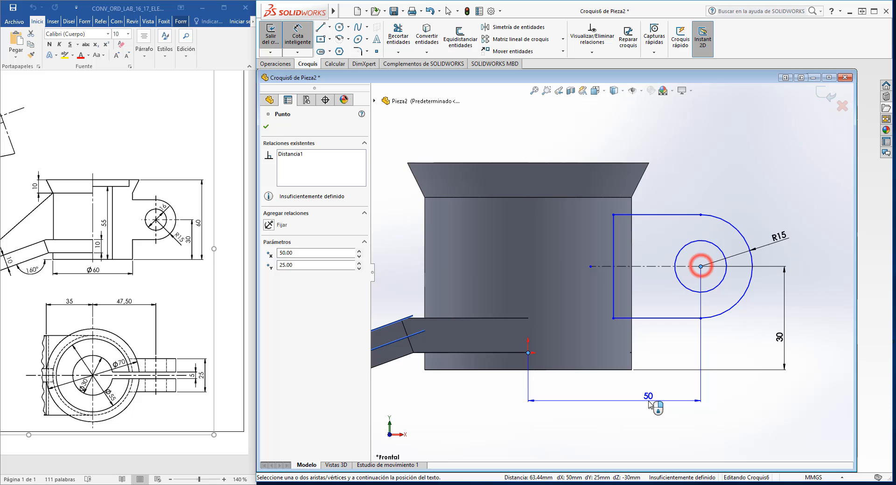
click(623, 404)
text(47)
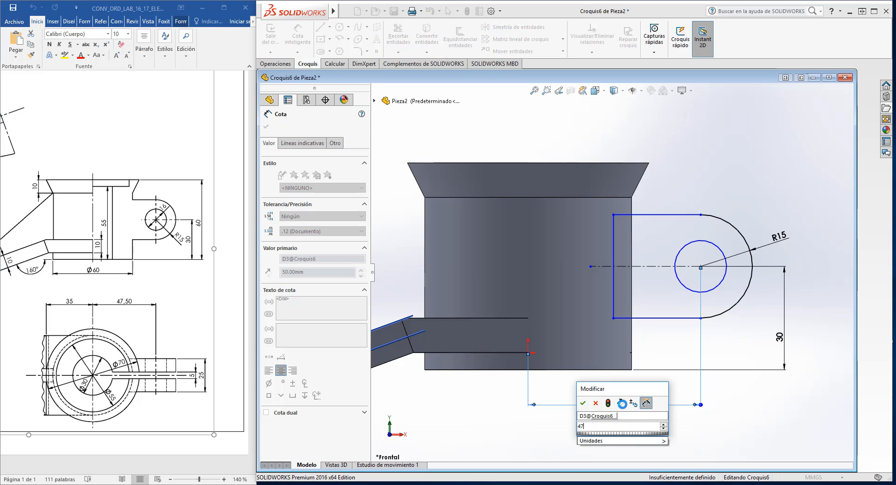
text(.5)
key(Return)
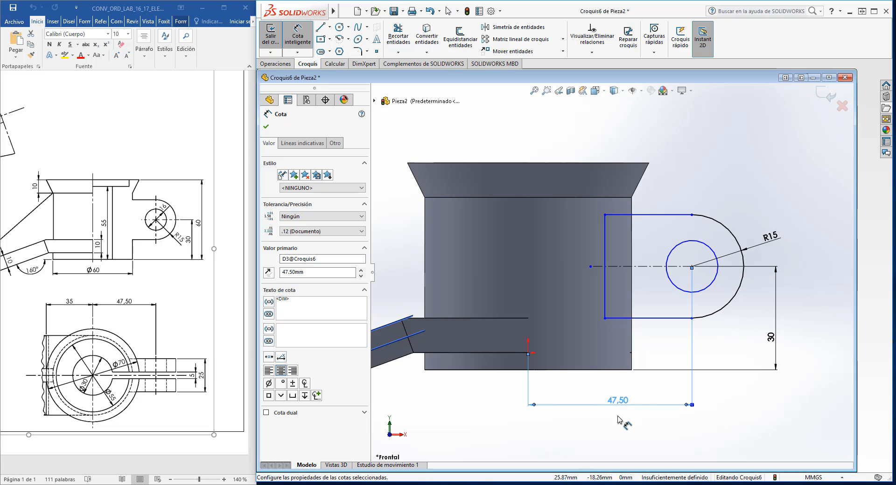
Dimension the lug profile's lower horizontal line with a length of 26 mm.
click(649, 318)
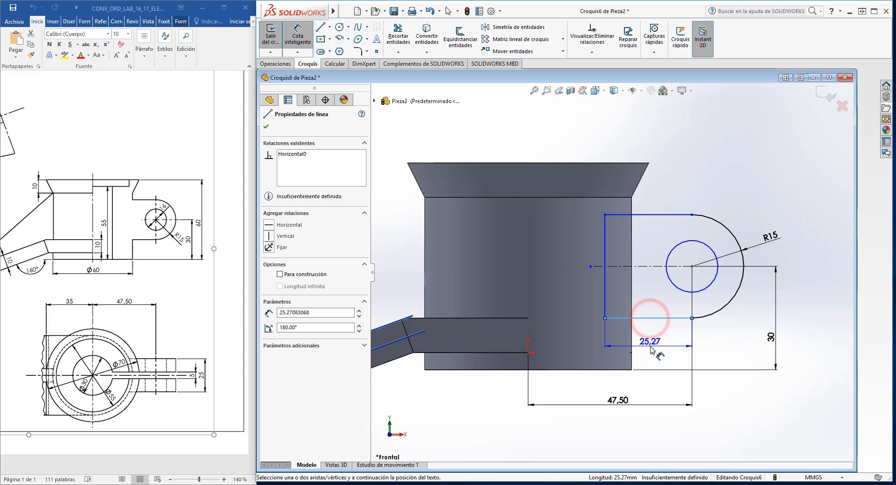
mouse_move(653, 350)
middle_down()
mouse_move(648, 436)
mouse_move(646, 360)
mouse_move(616, 357)
mouse_move(663, 366)
mouse_move(656, 343)
middle_up()
click(654, 345)
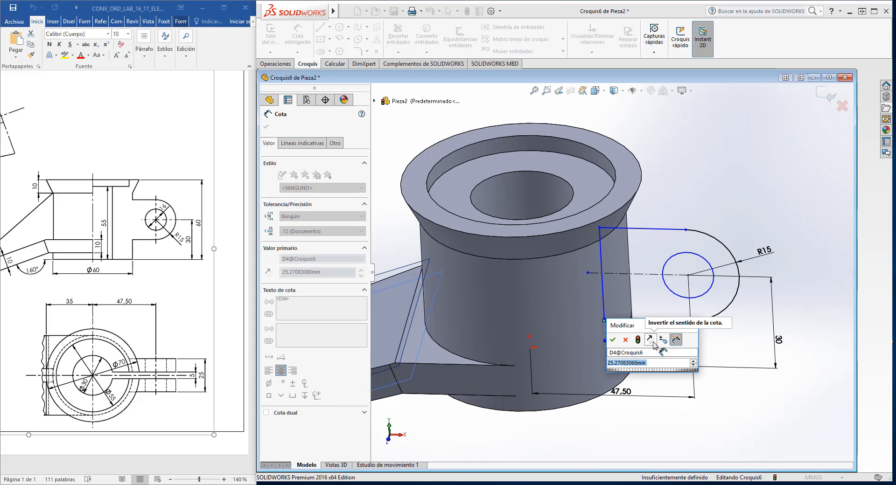
text(26)
key(Return)
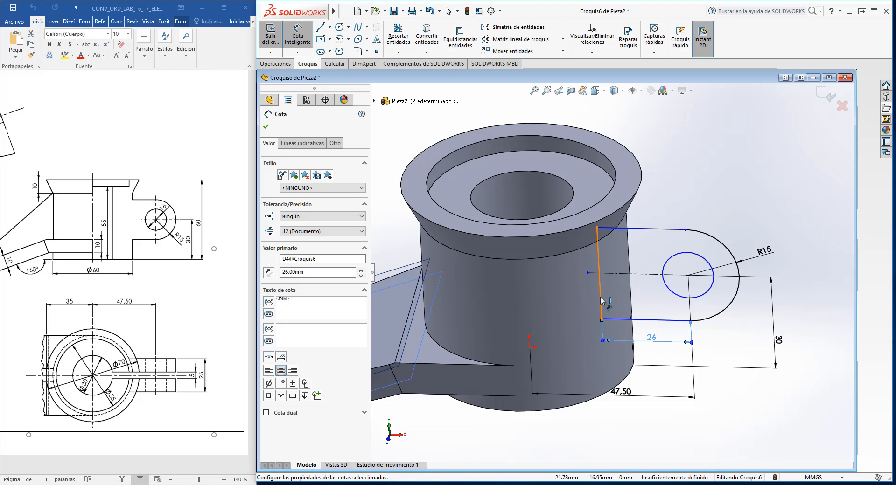
Dimension the lug profile's vertical line inside the cylinder with a length of 30 mm.
click(448, 11)
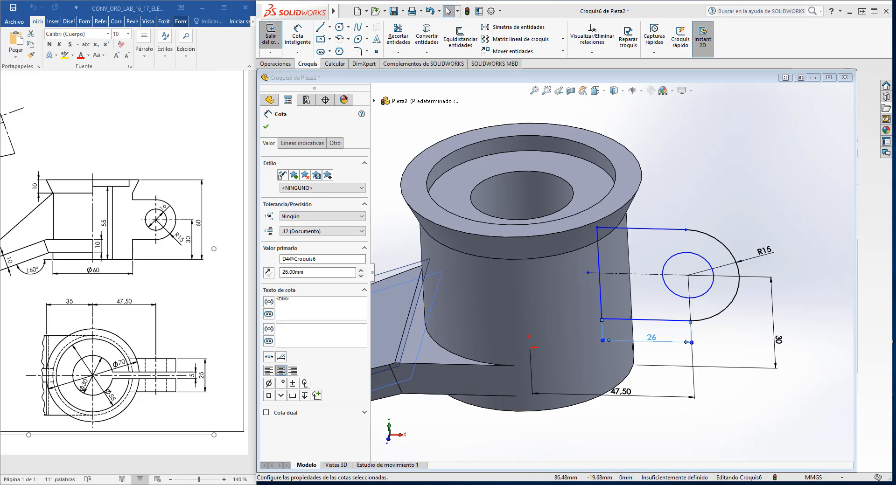
click(600, 300)
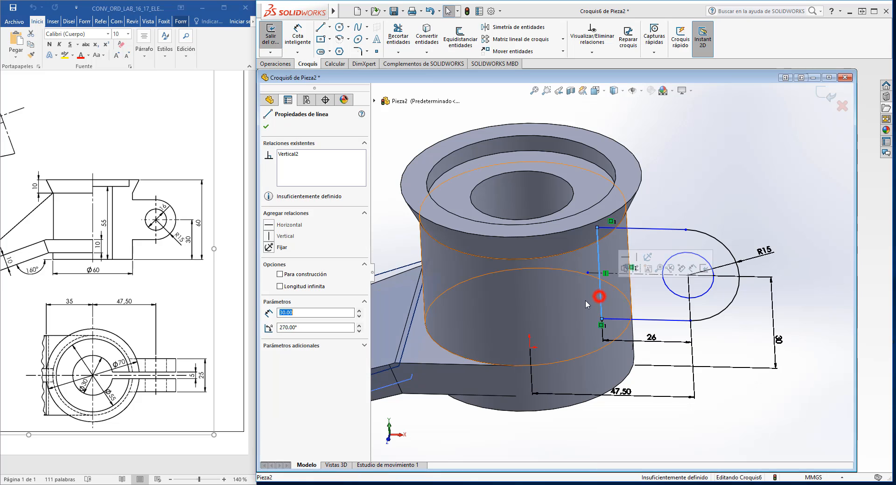
click(296, 34)
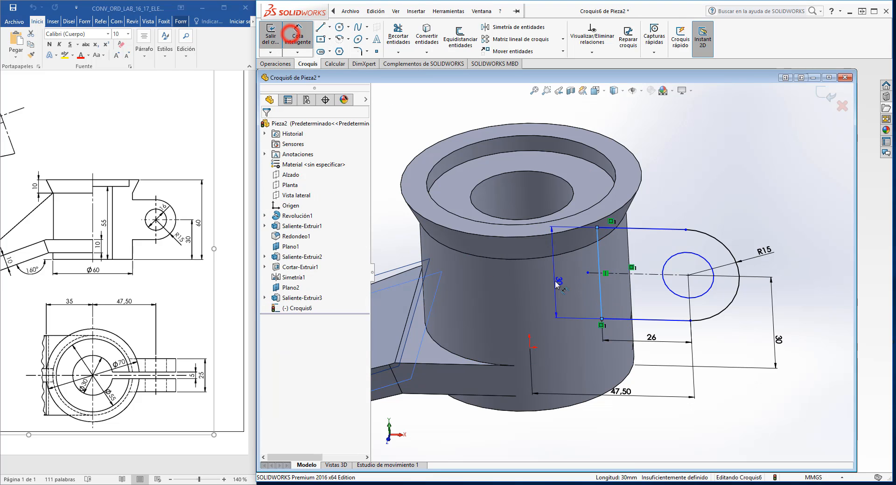
click(589, 295)
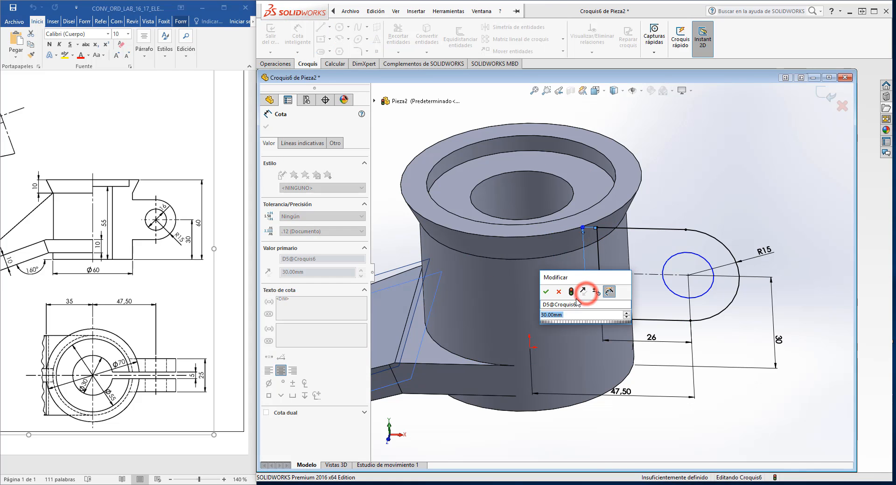
click(545, 293)
Dimension the lug's inner circle with a 16 mm diameter and exit the sketch.
click(678, 297)
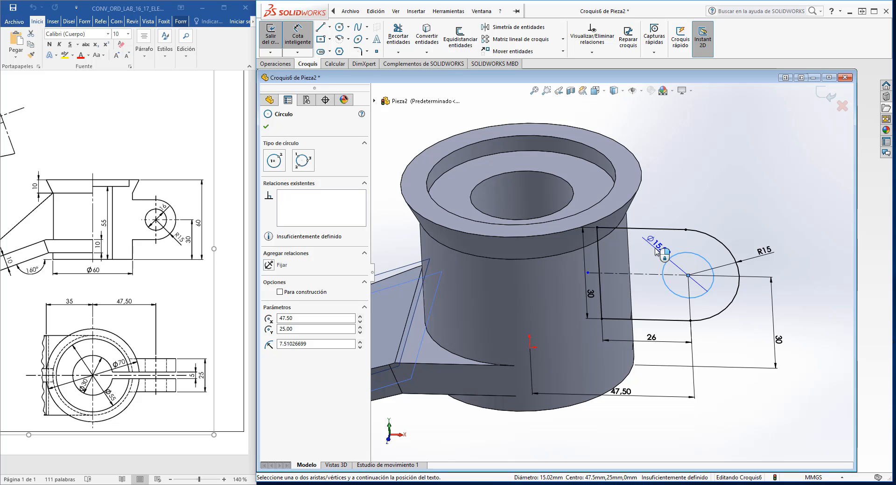
click(657, 252)
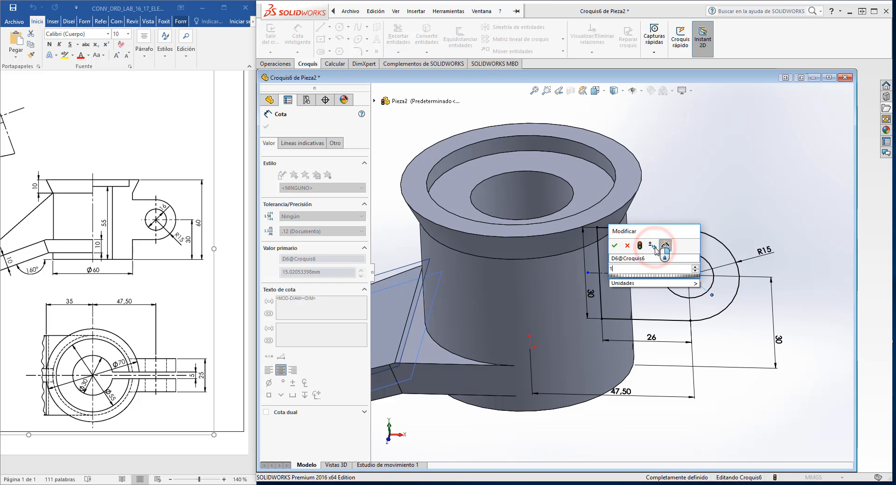
key(Return)
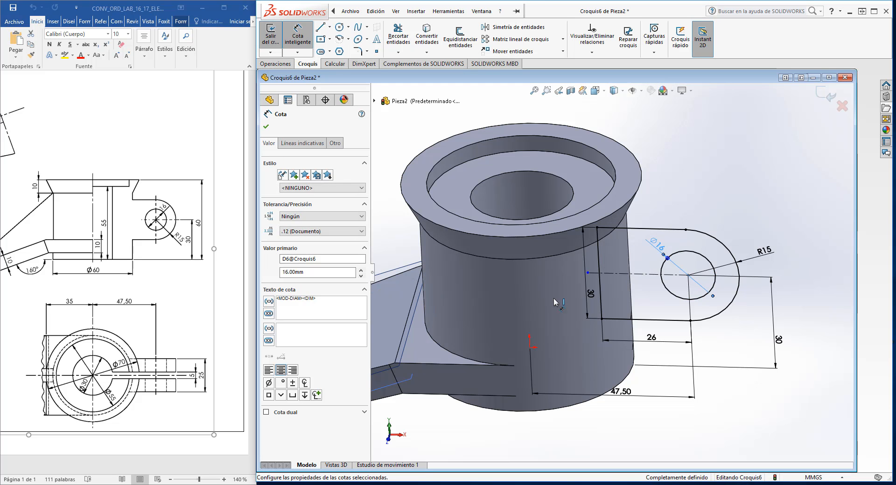
click(272, 41)
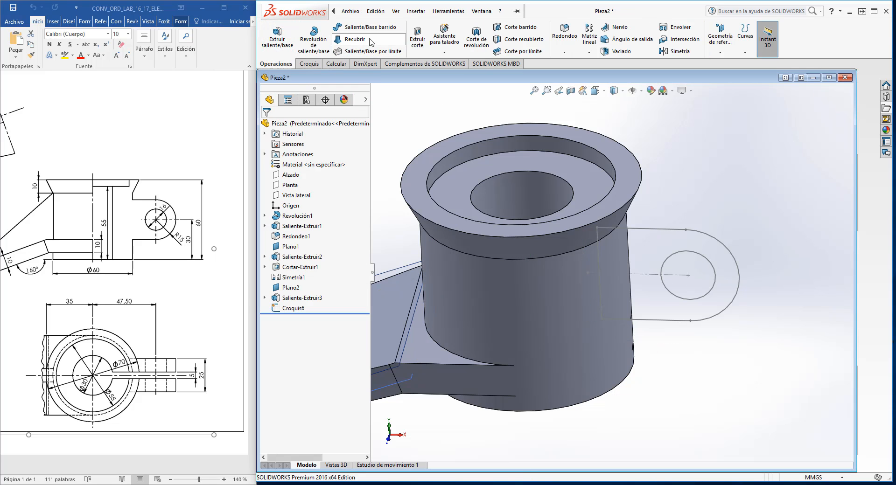
Extrude the lug sketch's outer contour 25 mm with the Plano medio end condition, merging it with the cylinder.
click(289, 42)
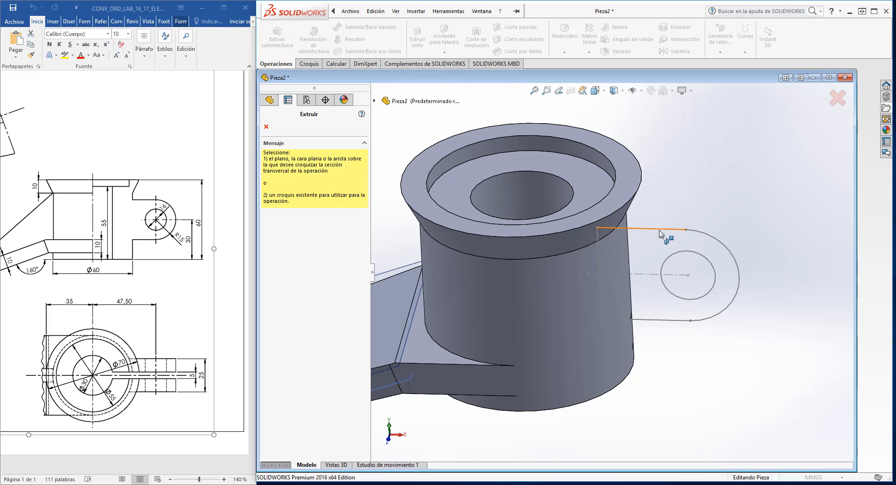
click(731, 253)
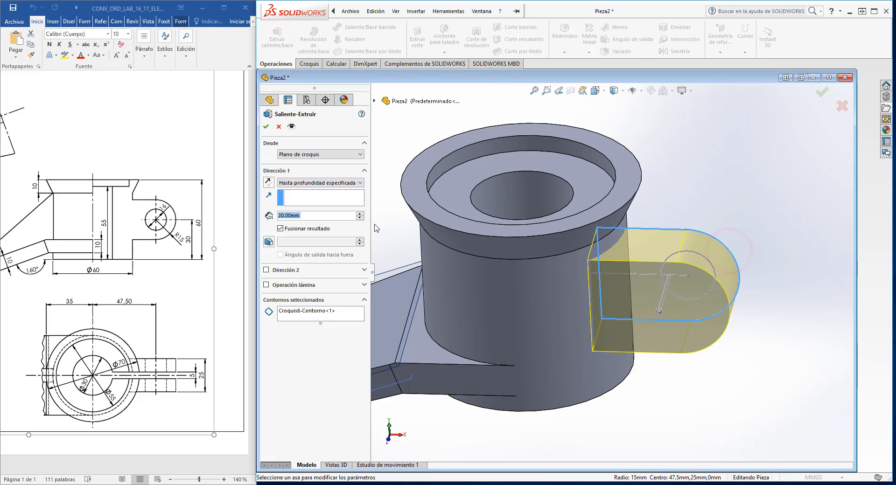
click(332, 183)
click(322, 226)
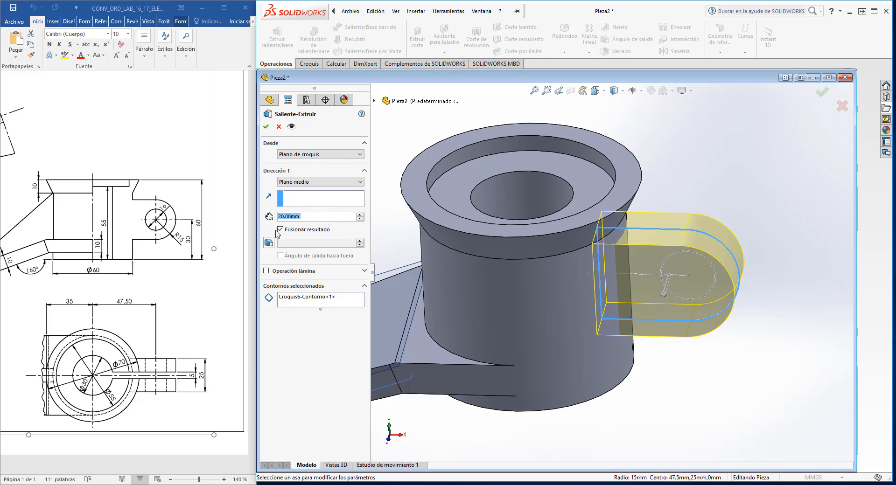
click(206, 379)
click(290, 216)
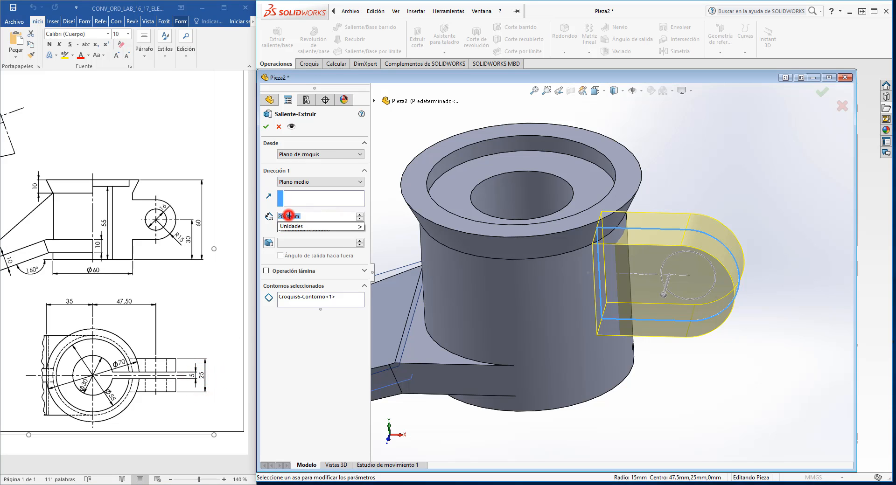
text(25)
key(Return)
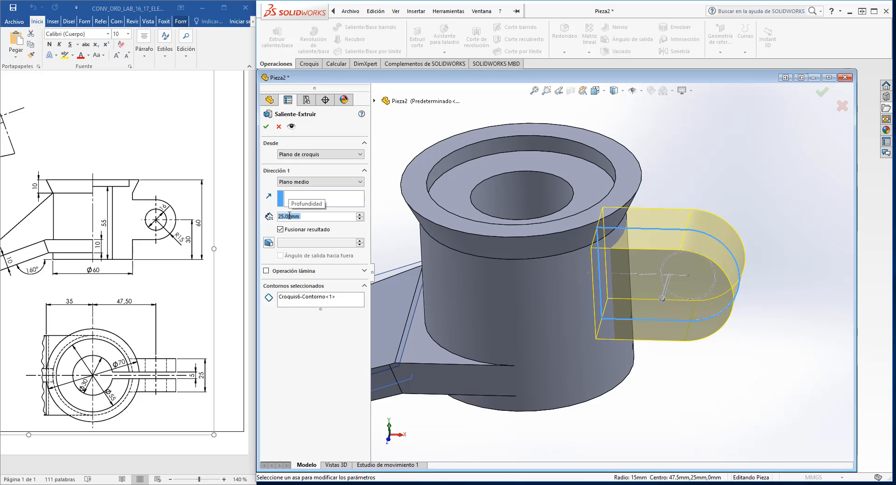
click(266, 127)
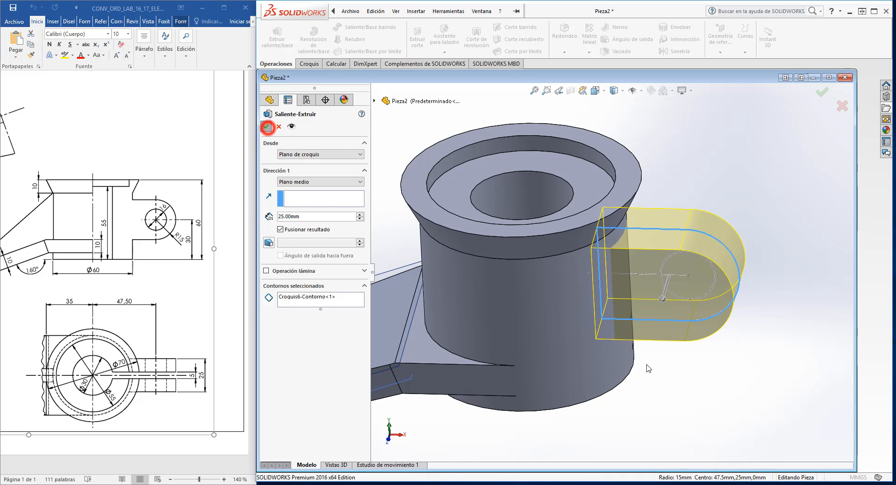
Start a new sketch on the Planta plane, with the part viewed from below.
middle_drag(560, 243, 606, 296)
click(532, 91)
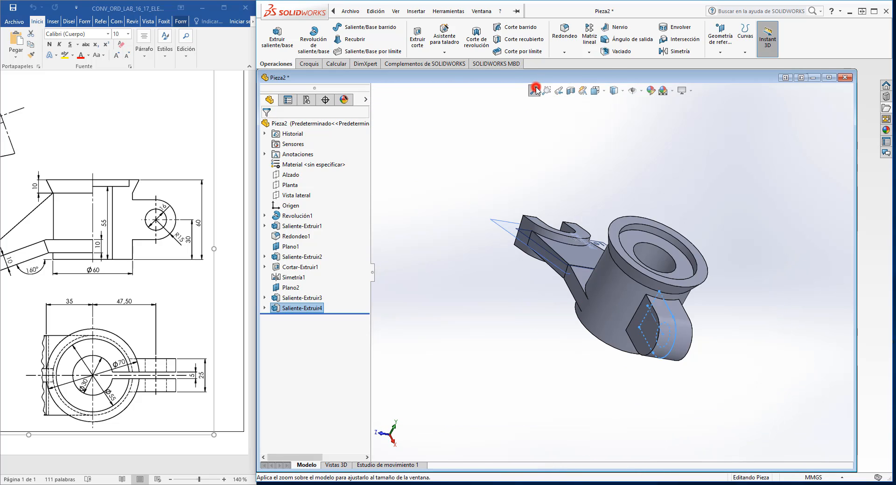
middle_drag(560, 210, 572, 242)
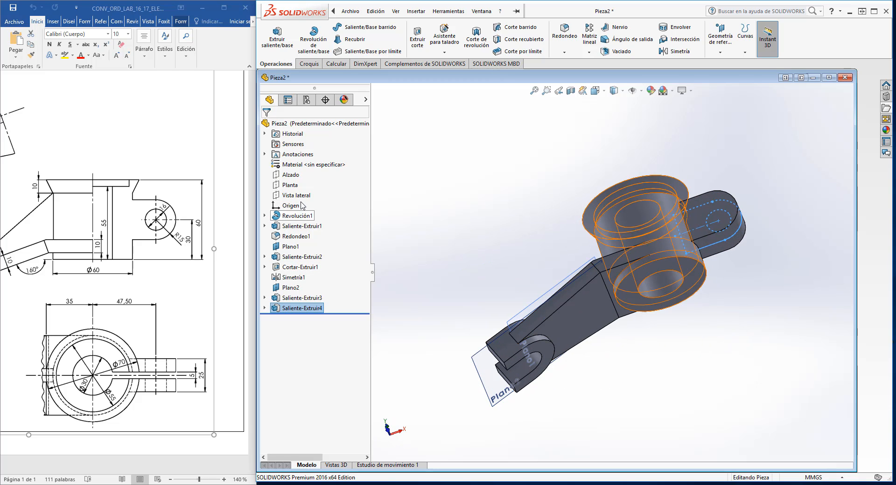
click(289, 186)
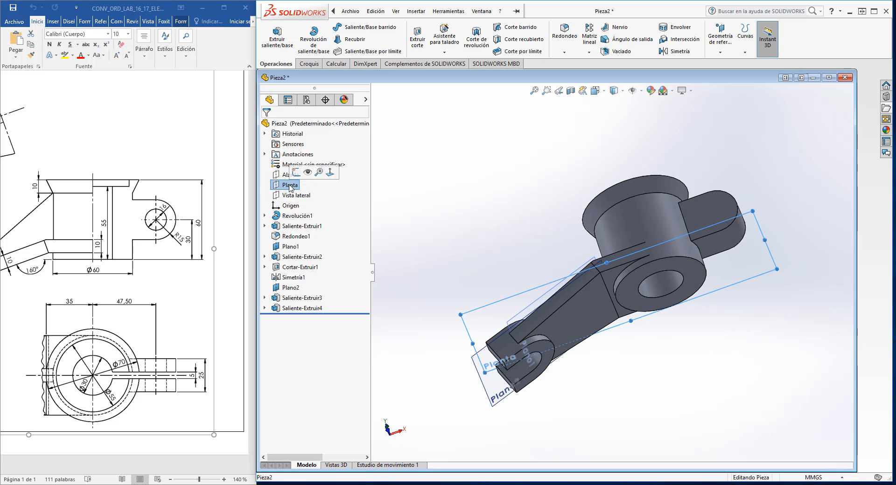
right_click(289, 185)
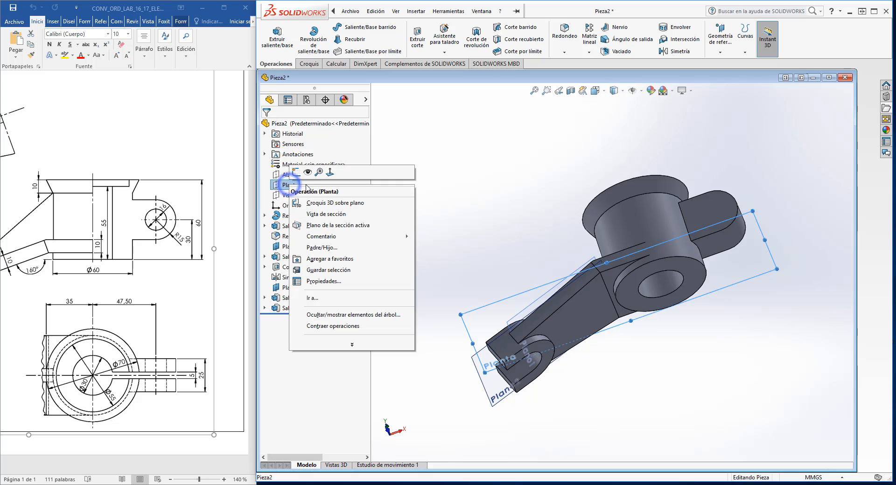
click(333, 177)
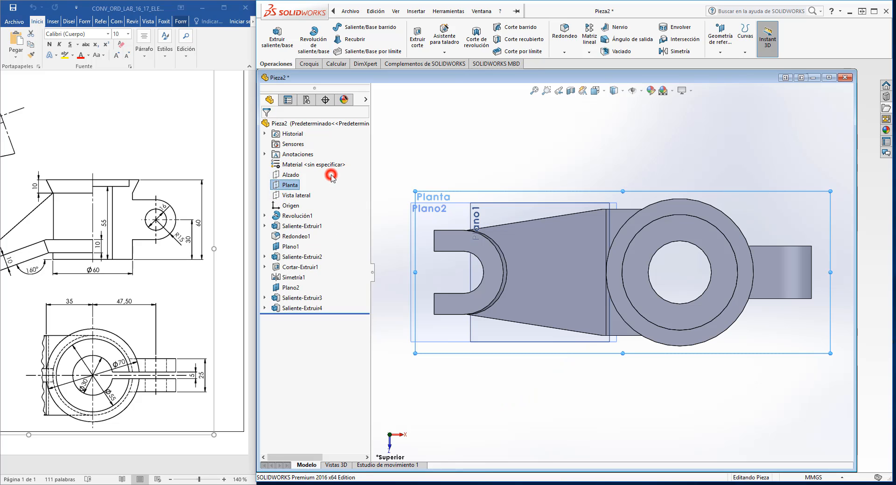
right_click(290, 185)
click(333, 171)
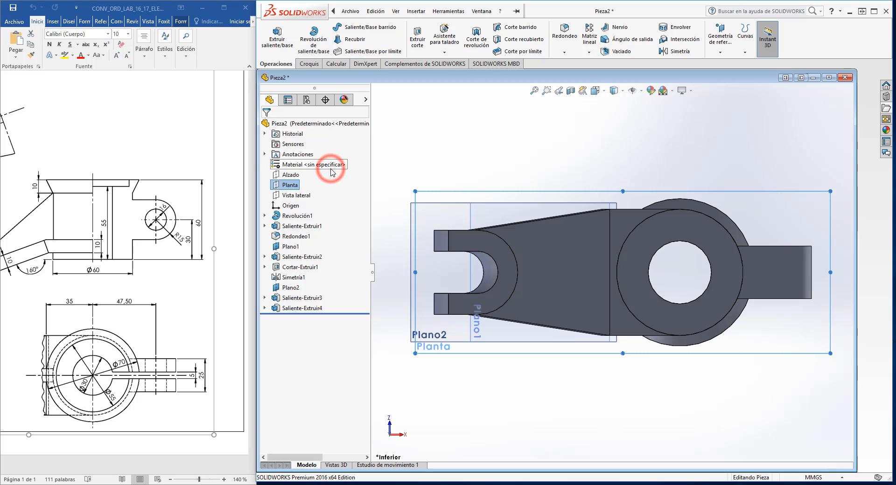
mouse_move(523, 177)
middle_down()
mouse_move(520, 198)
mouse_move(523, 168)
middle_up()
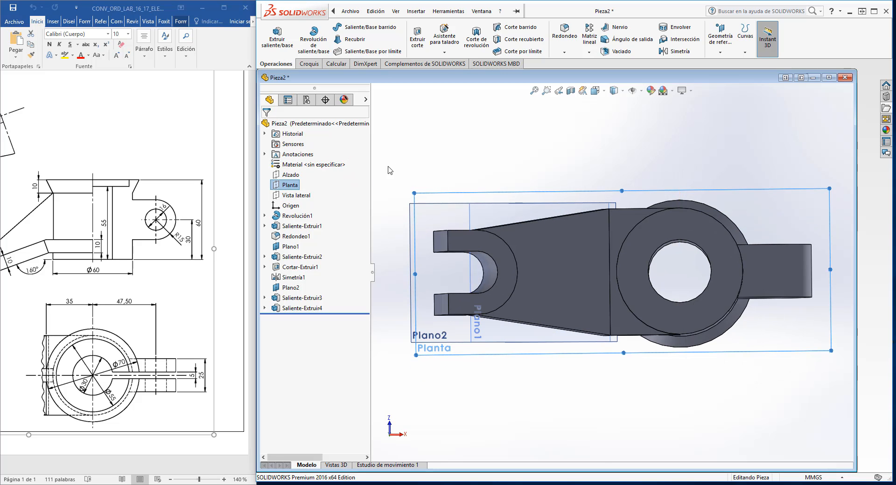
middle_drag(389, 166, 391, 167)
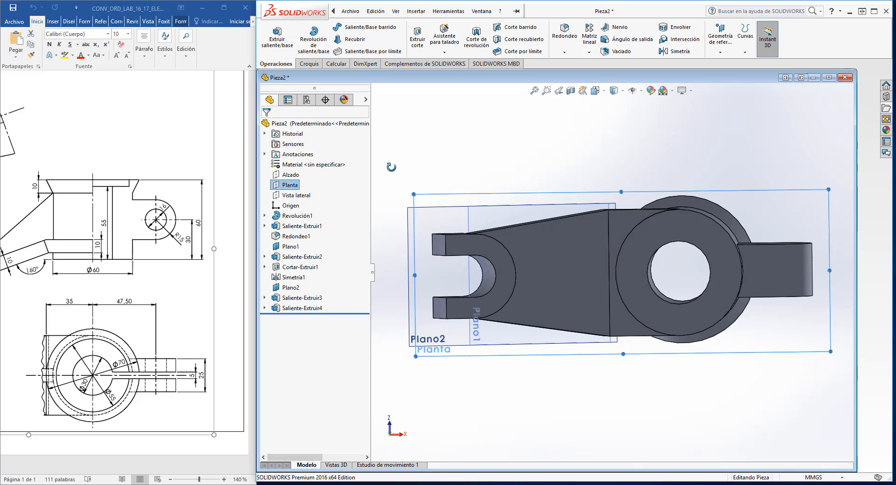
right_click(293, 187)
click(305, 174)
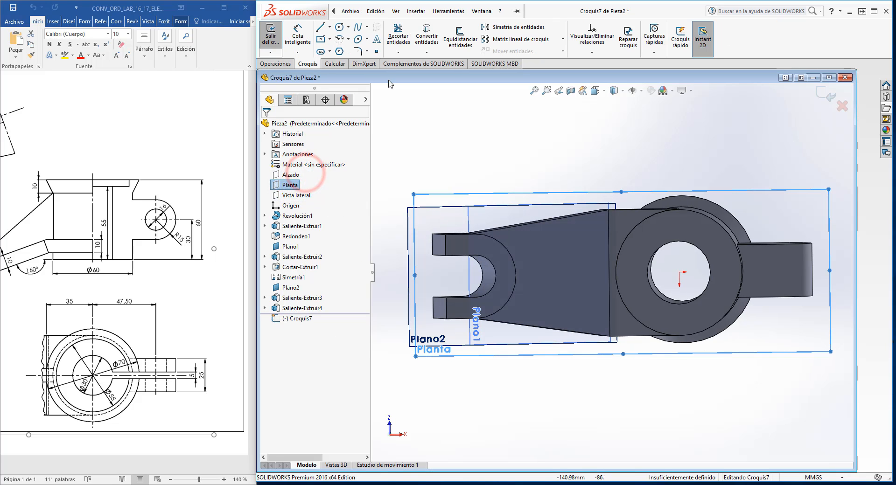
Sketch a corner rectangle about 75 mm by 5 mm from the origin past the end of the side lug.
click(330, 40)
click(340, 51)
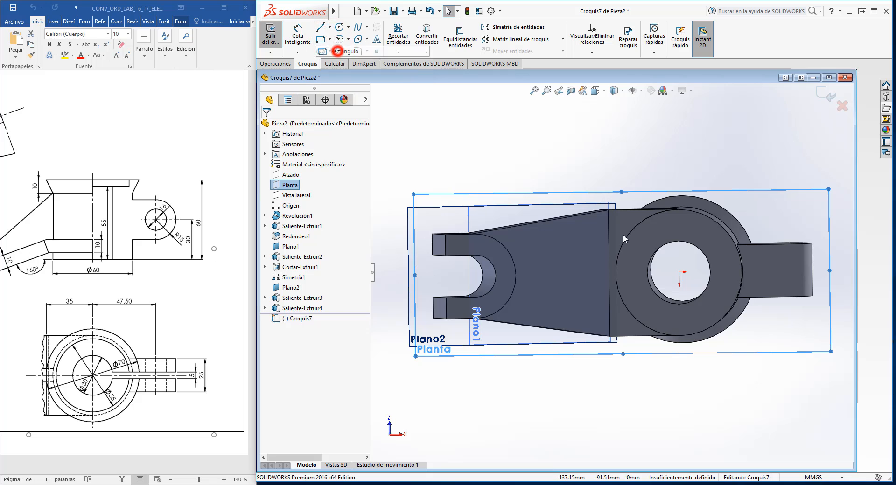
click(679, 272)
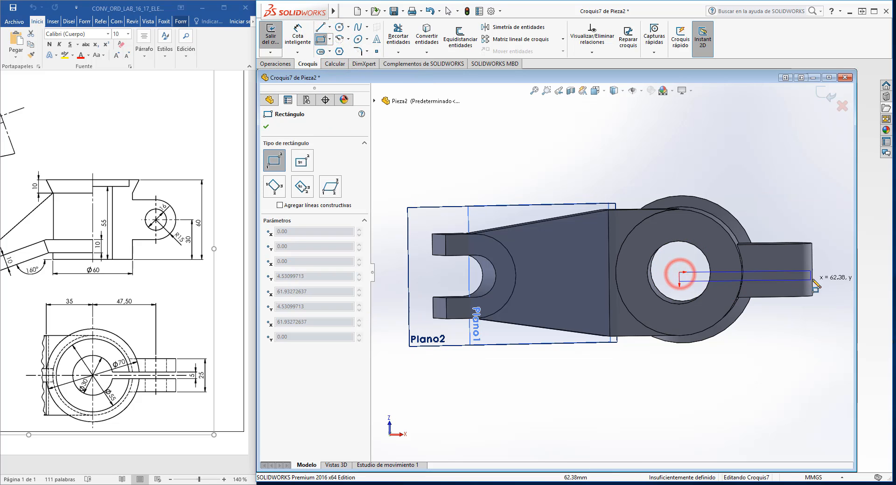
click(837, 281)
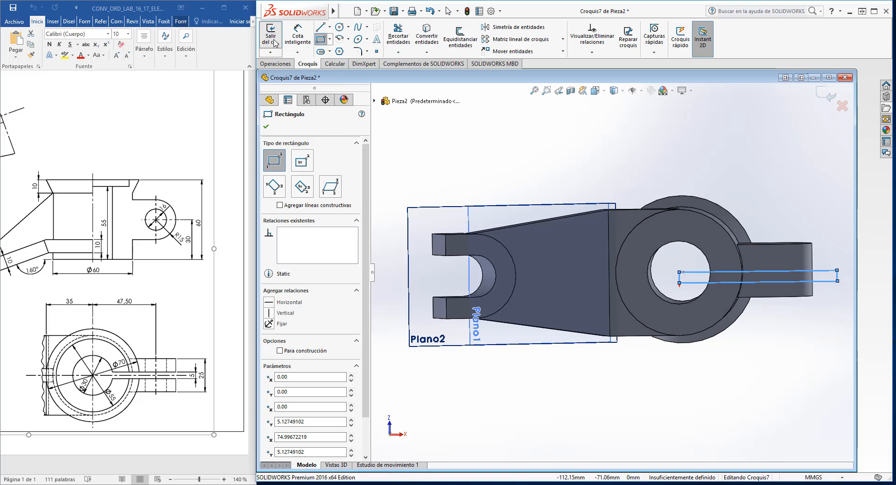
click(268, 126)
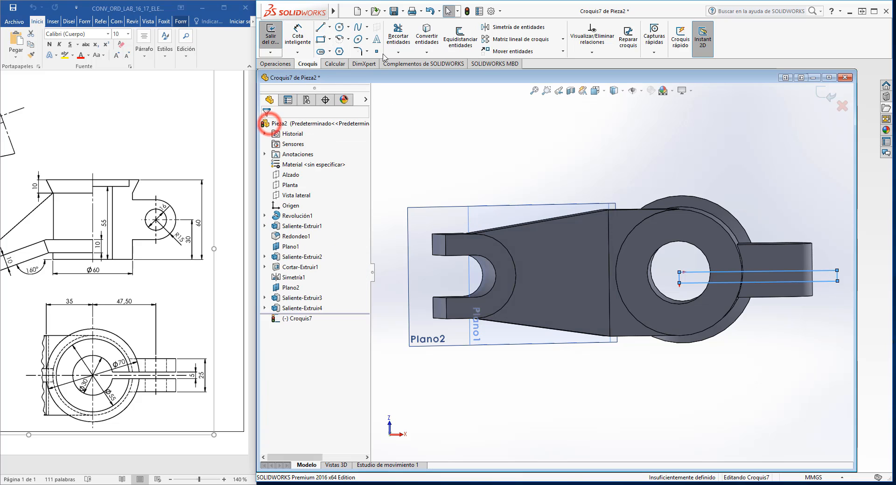
Trim away the rectangle's long edge that runs horizontally through the origin.
click(398, 35)
click(696, 271)
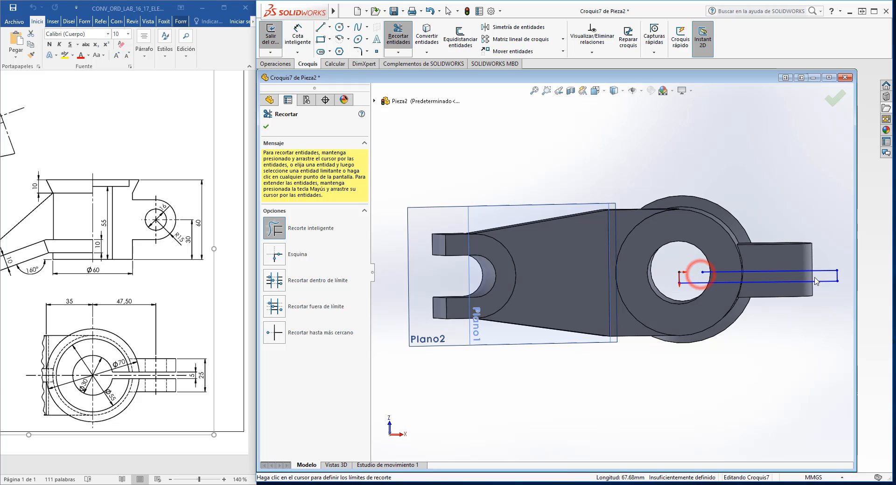
click(831, 275)
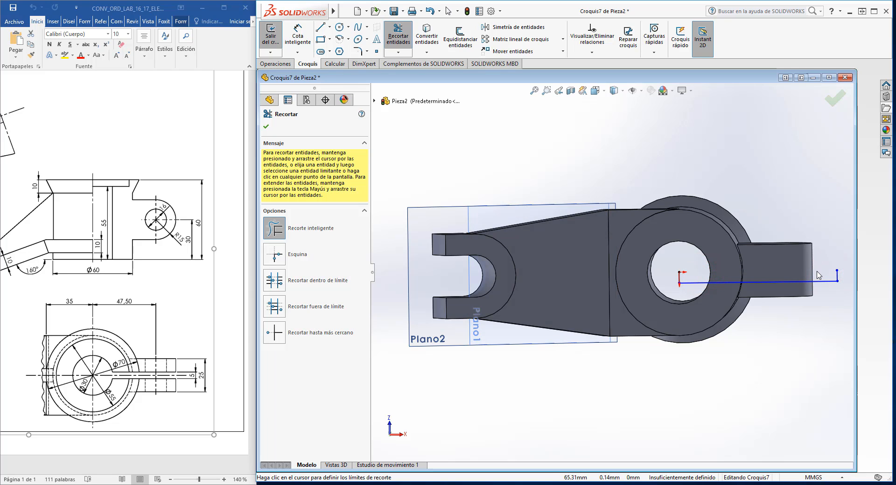
Draw a horizontal construction line from the origin to just beyond the rectangle's far end.
click(329, 26)
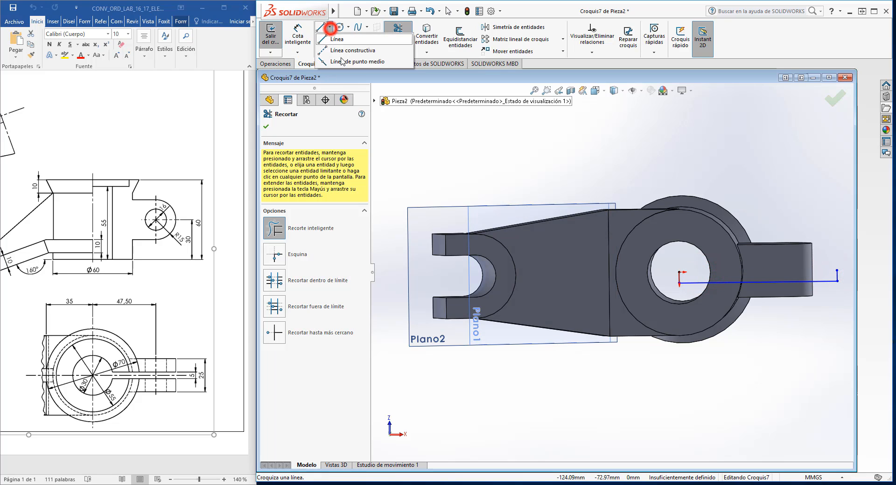
click(341, 55)
click(679, 273)
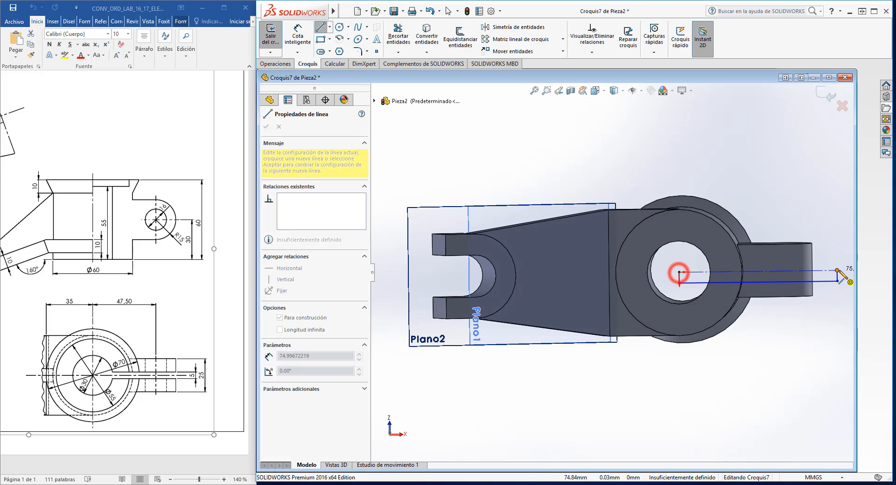
click(850, 271)
right_click(829, 203)
click(842, 212)
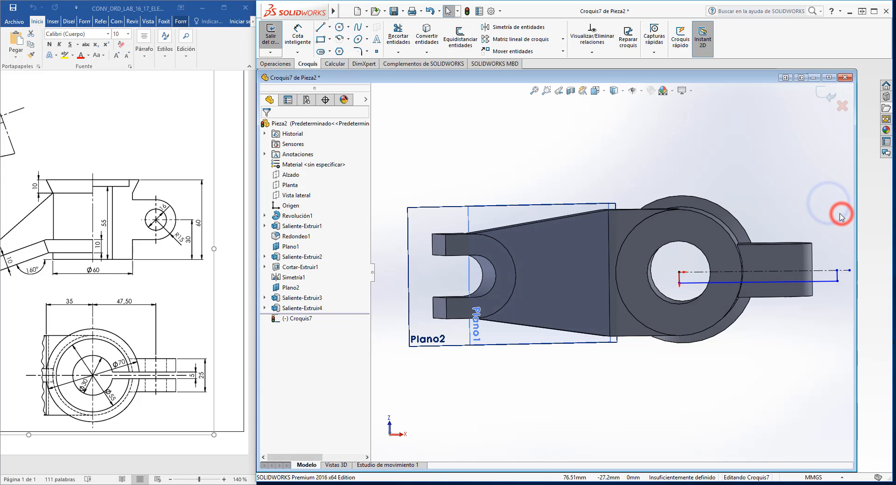
Mirror the three remaining rectangle lines about the horizontal construction line, keeping the originals.
click(499, 27)
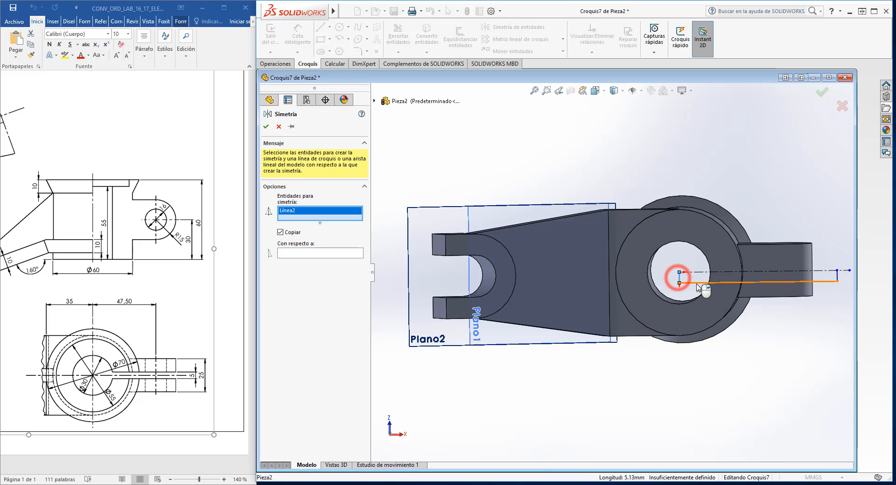
click(694, 282)
click(837, 280)
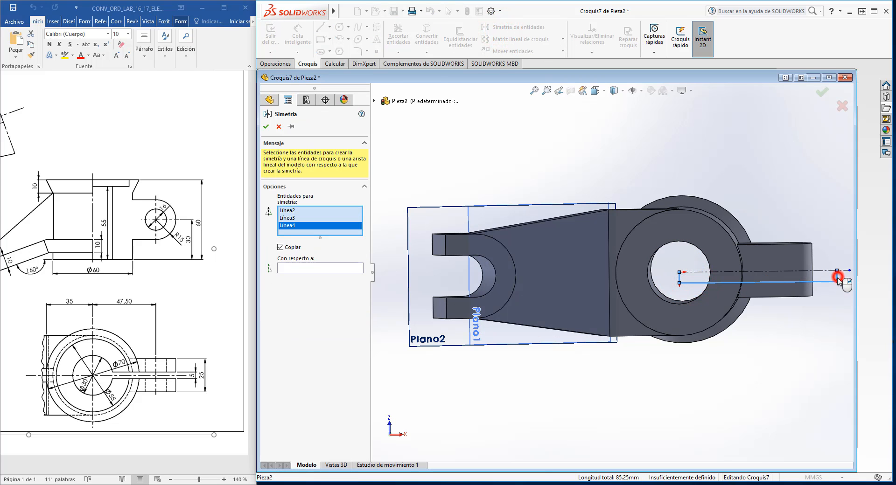
click(330, 267)
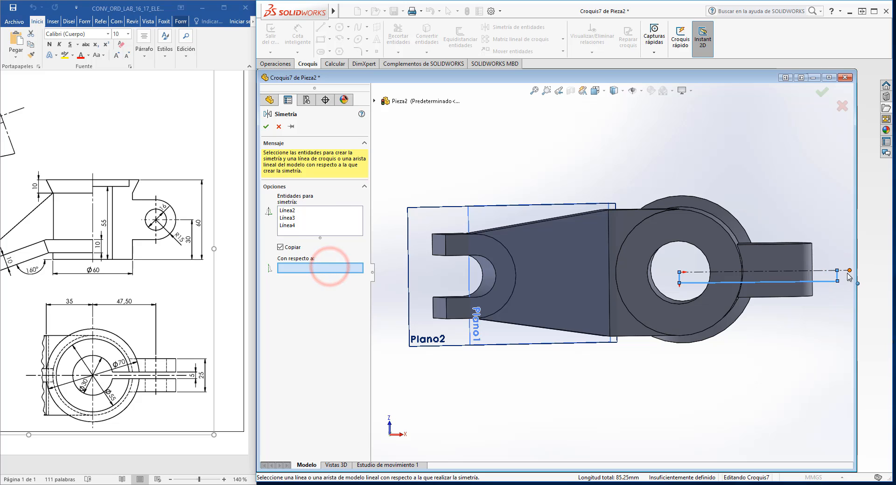
click(844, 271)
click(266, 127)
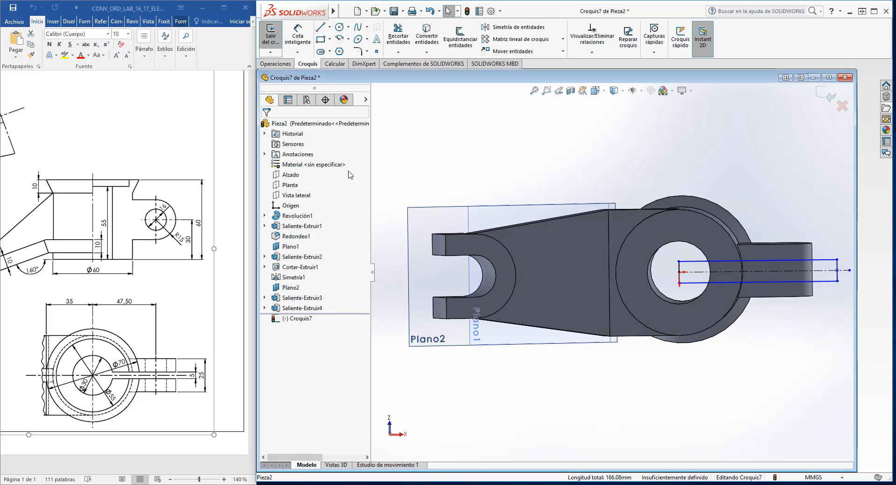
Dimension the slot's end line beyond the lug to a width of 5 mm.
click(298, 33)
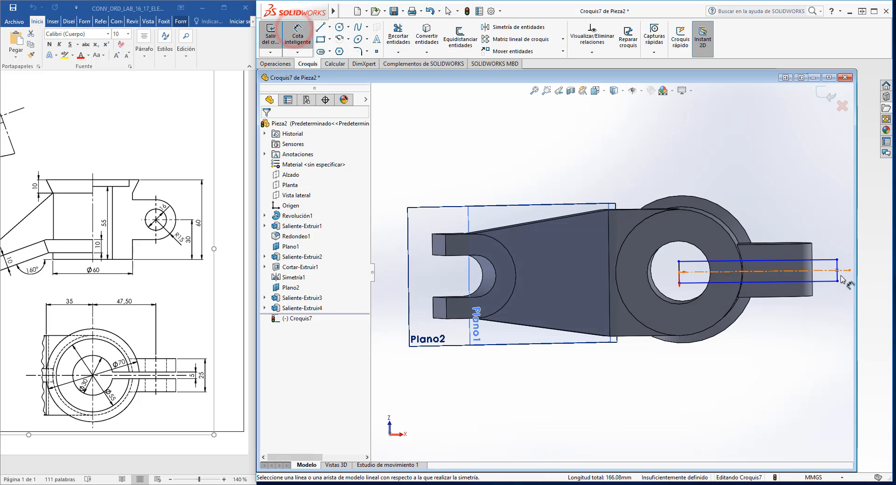
click(837, 276)
click(852, 283)
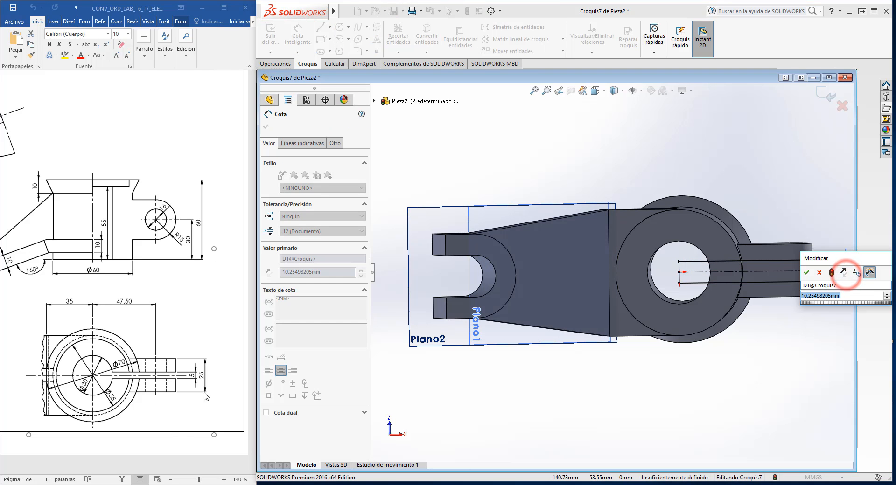
click(195, 375)
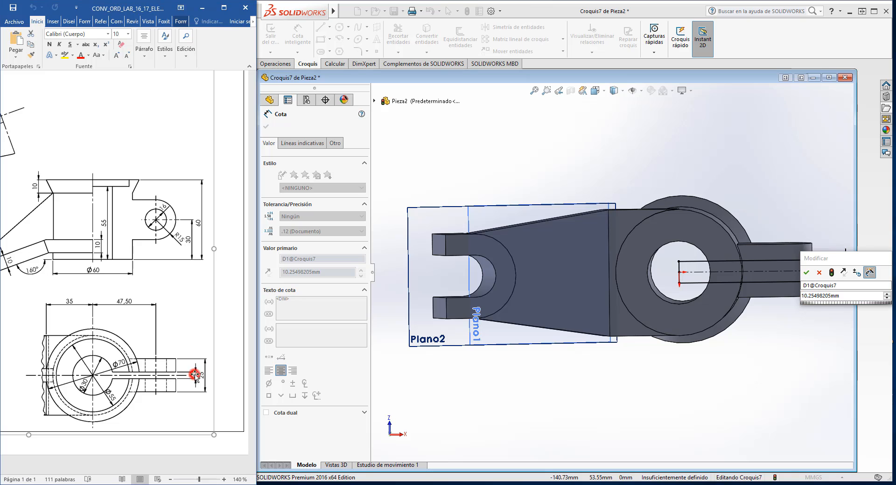
click(815, 296)
text(5)
key(Return)
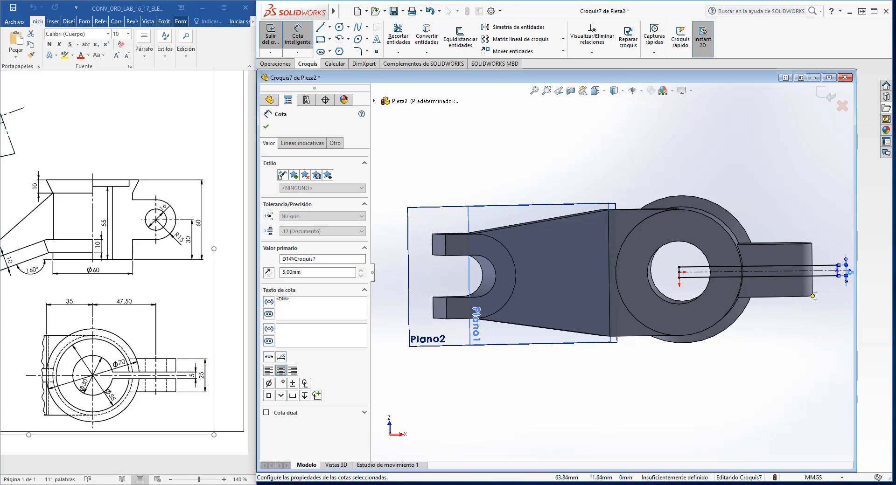
Dimension the slot's long side with a length of 75 mm and exit the sketch.
click(779, 276)
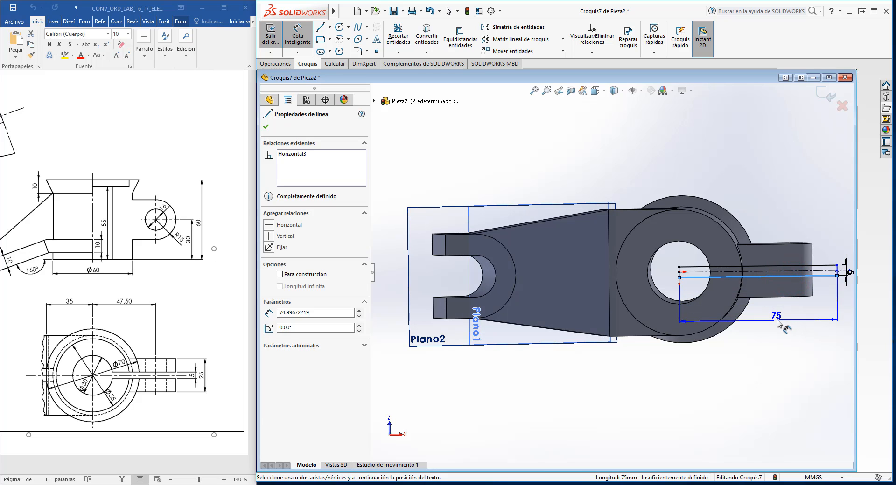
click(779, 323)
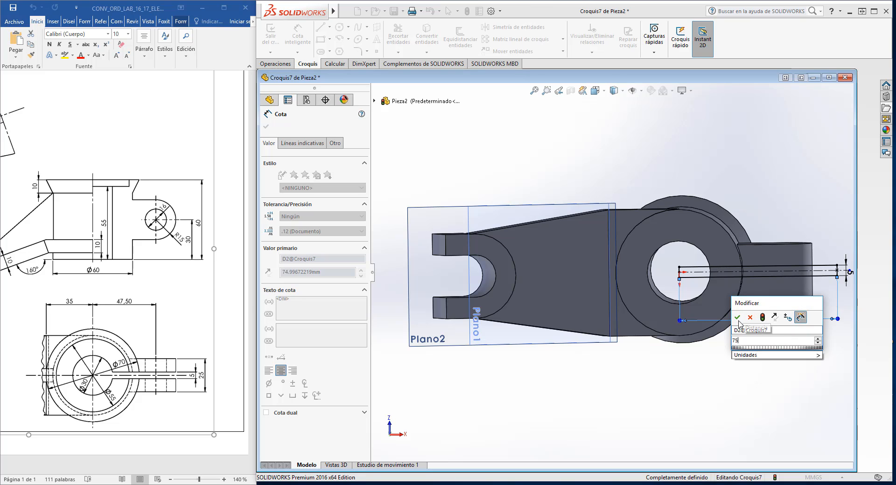
click(738, 319)
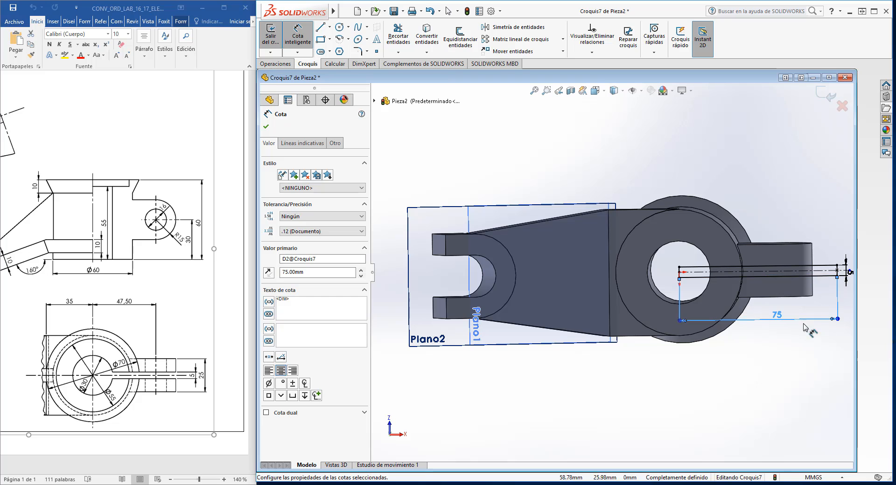
click(270, 36)
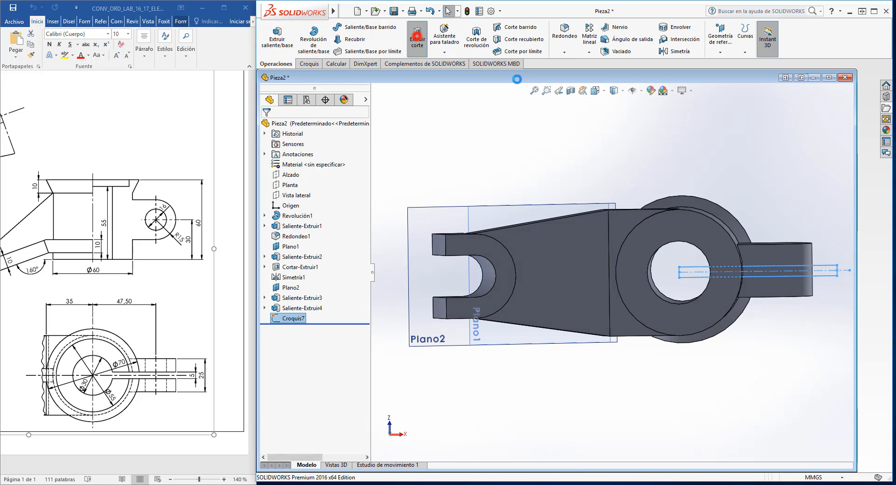
Extrude-cut the slot sketch with the Hasta la superficie end condition, up to the cylinder's upper rim face.
click(418, 36)
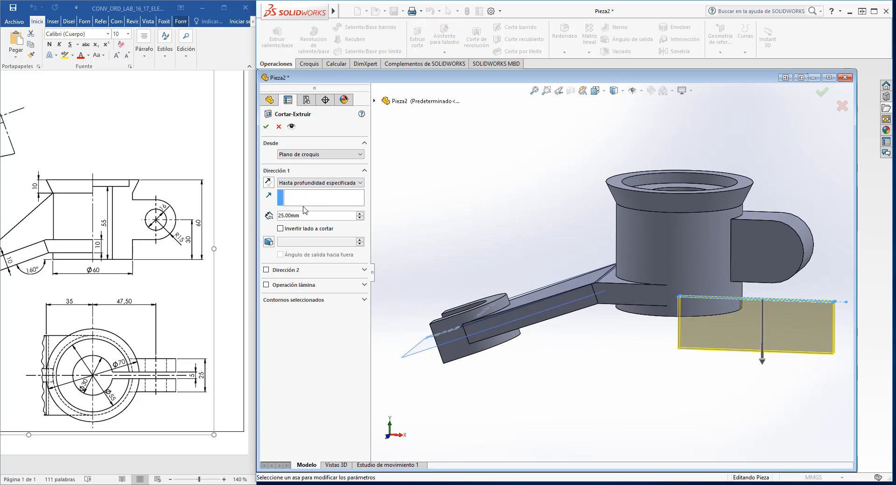
click(281, 229)
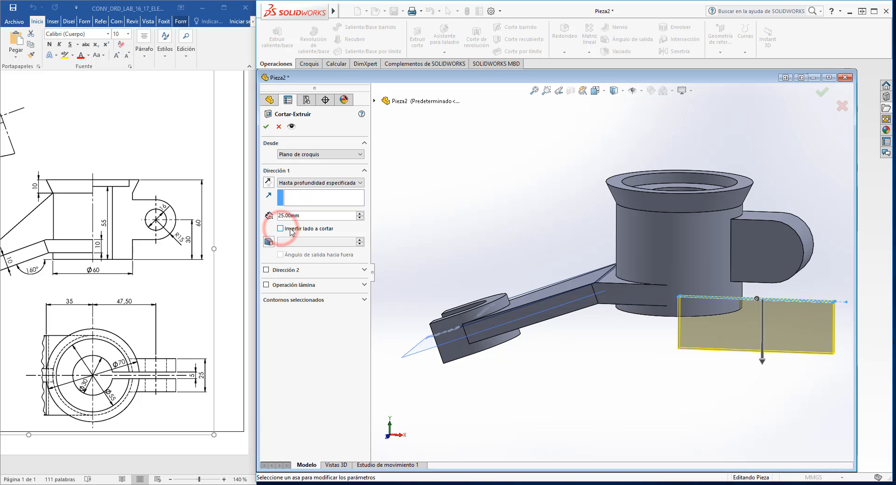
click(309, 183)
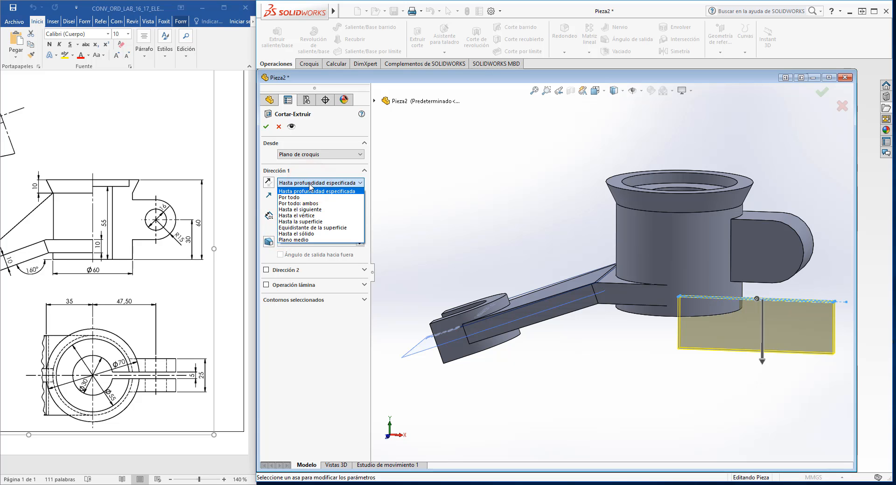
click(312, 222)
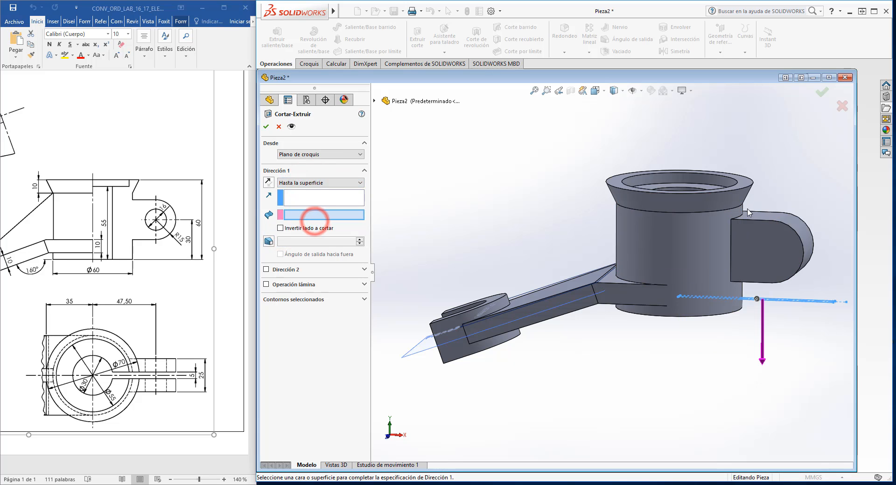
middle_drag(748, 213, 734, 220)
click(734, 218)
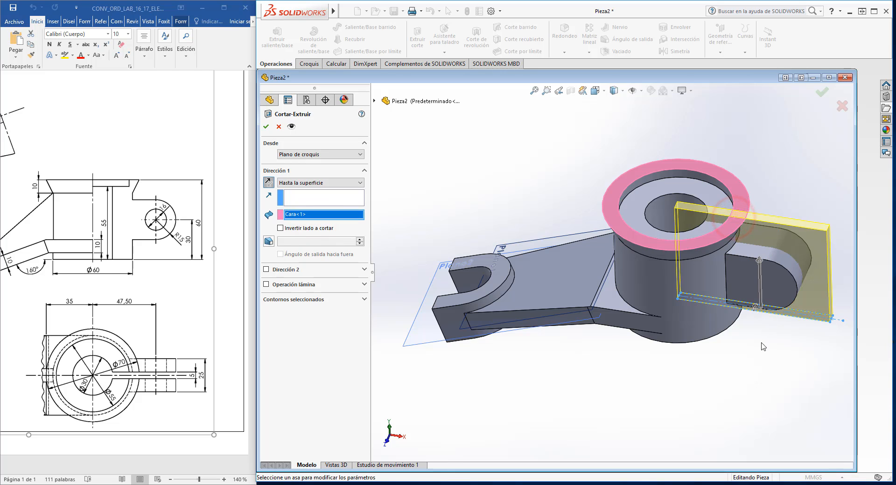
mouse_move(763, 347)
middle_down()
mouse_move(766, 335)
mouse_move(752, 329)
mouse_move(747, 343)
middle_up()
click(265, 126)
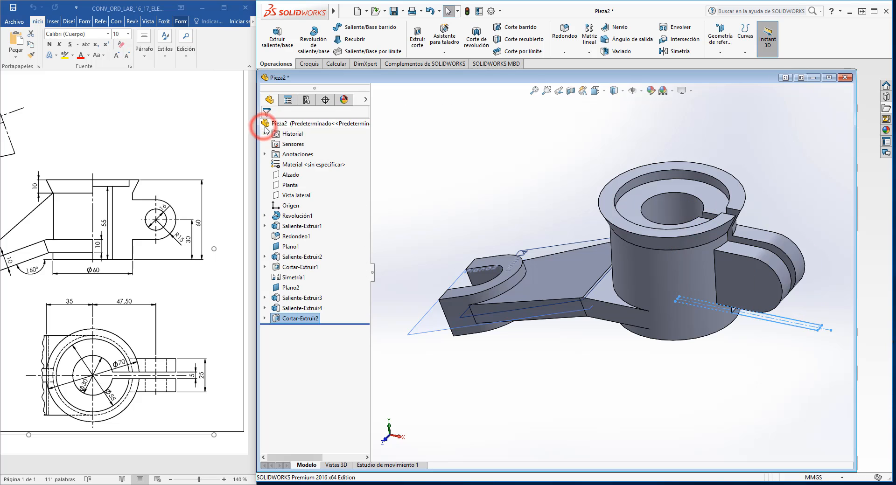
middle_drag(679, 359, 677, 290)
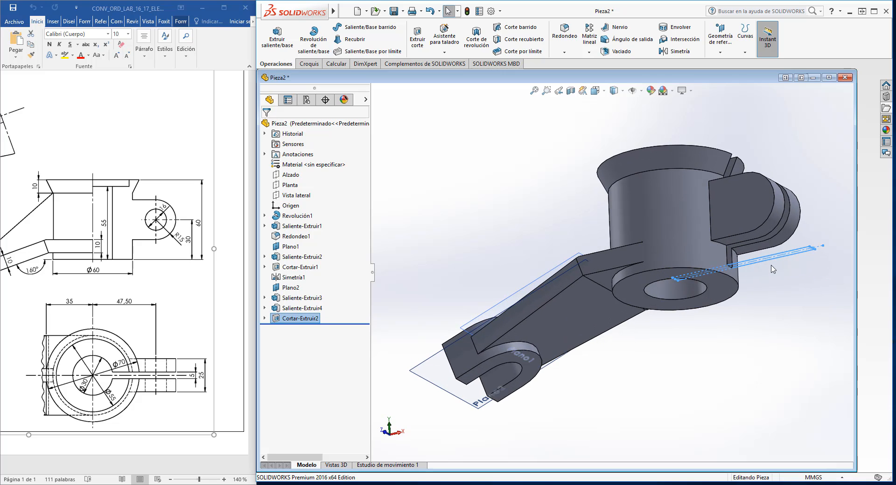
right_click(307, 319)
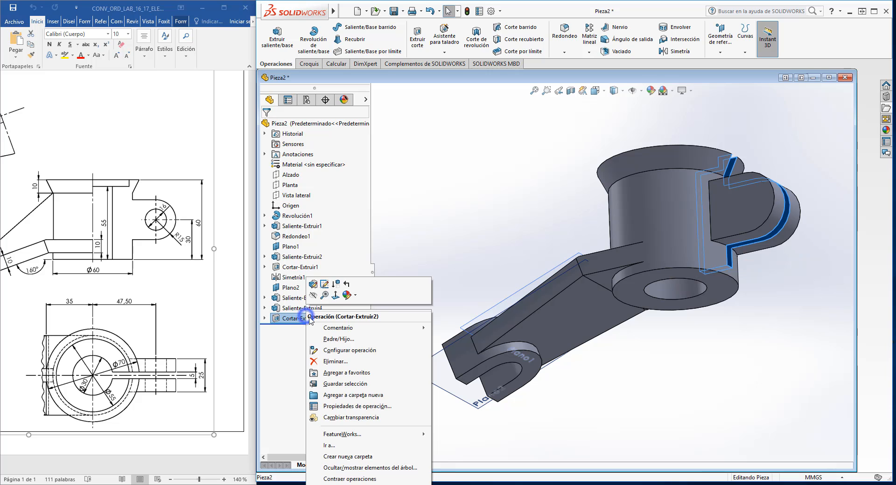
click(323, 286)
middle_drag(708, 360, 775, 380)
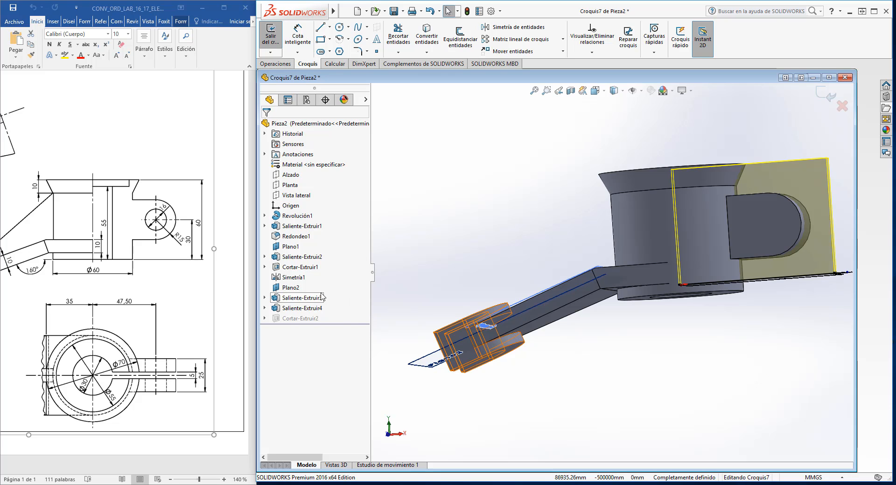
click(270, 33)
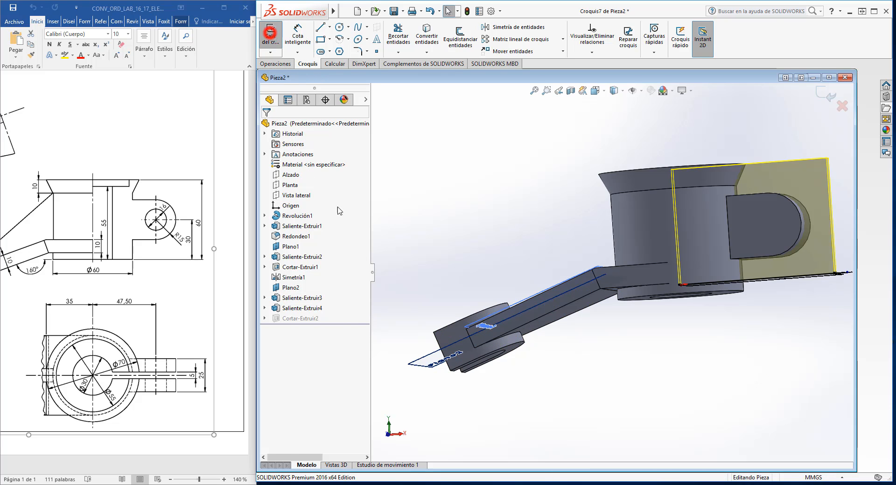
right_click(301, 321)
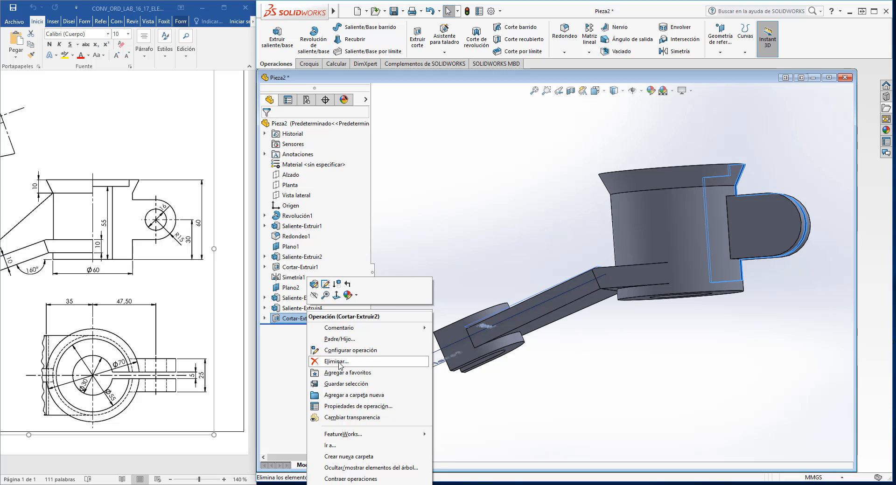
click(465, 248)
Redefine the slot cut with the Plano medio end condition and a total depth of 135 mm.
click(308, 319)
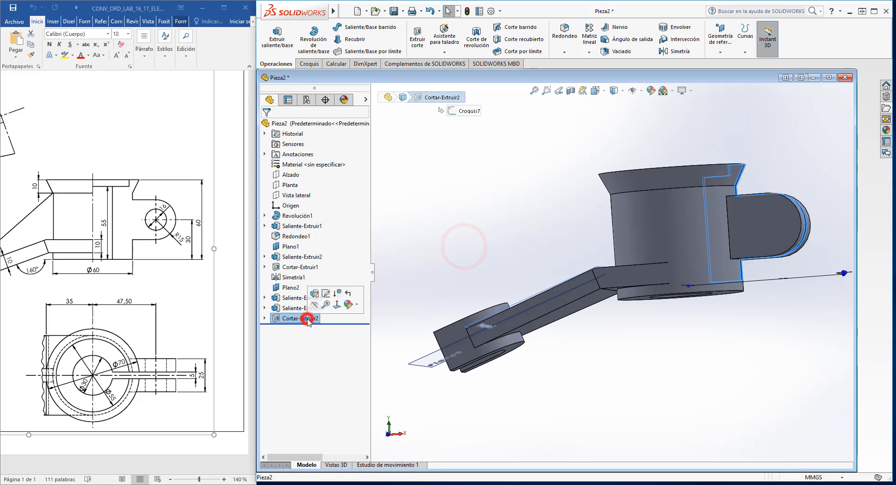
click(315, 294)
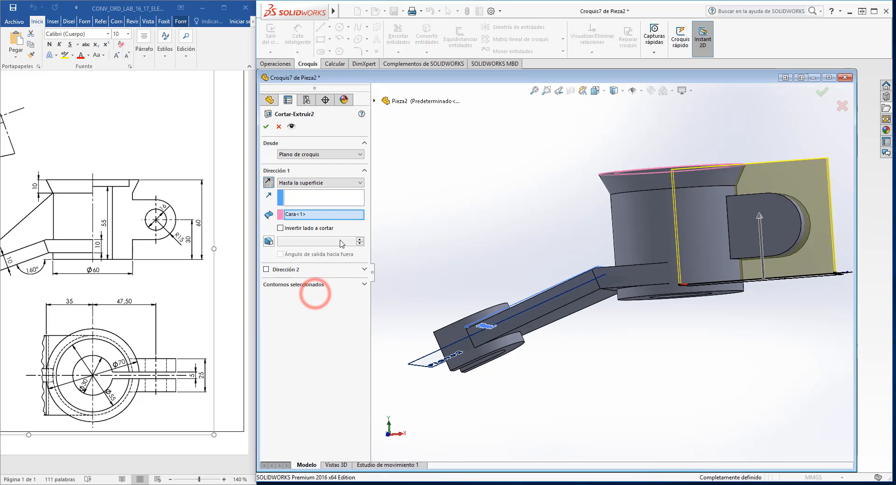
click(322, 182)
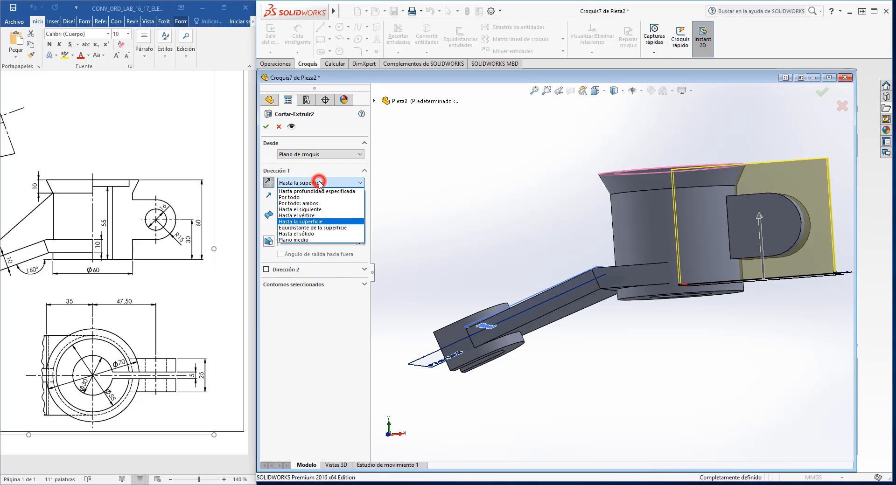
click(312, 240)
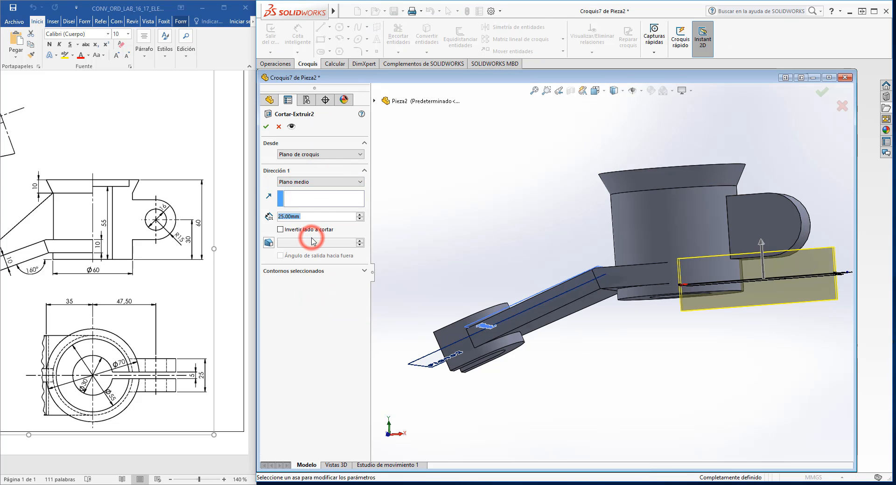
click(360, 214)
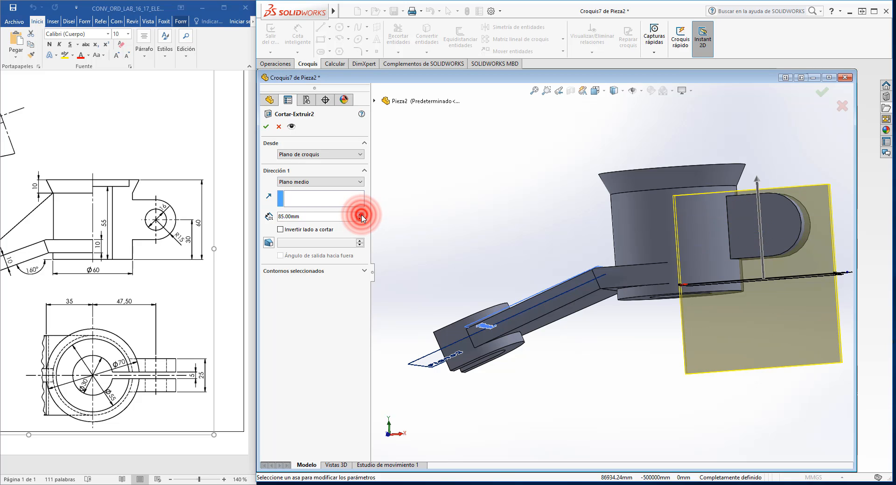
click(360, 214)
click(360, 214)
click(360, 214)
click(360, 214)
click(360, 215)
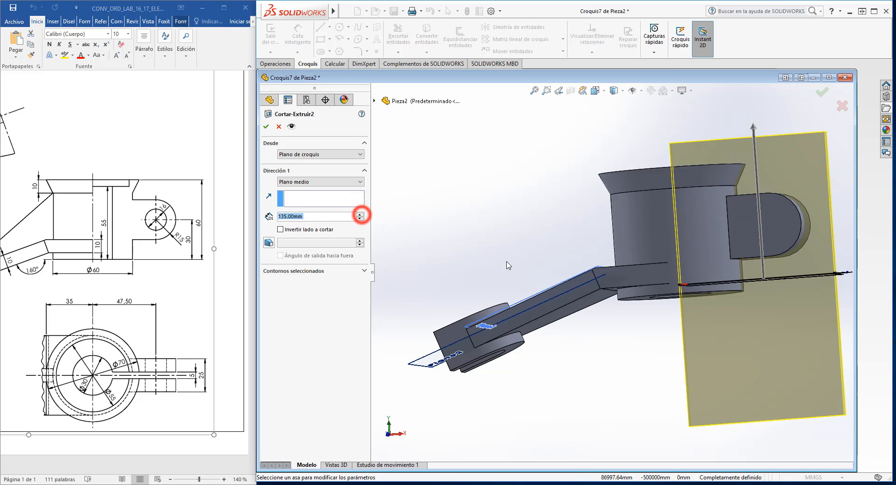
middle_drag(508, 266, 508, 247)
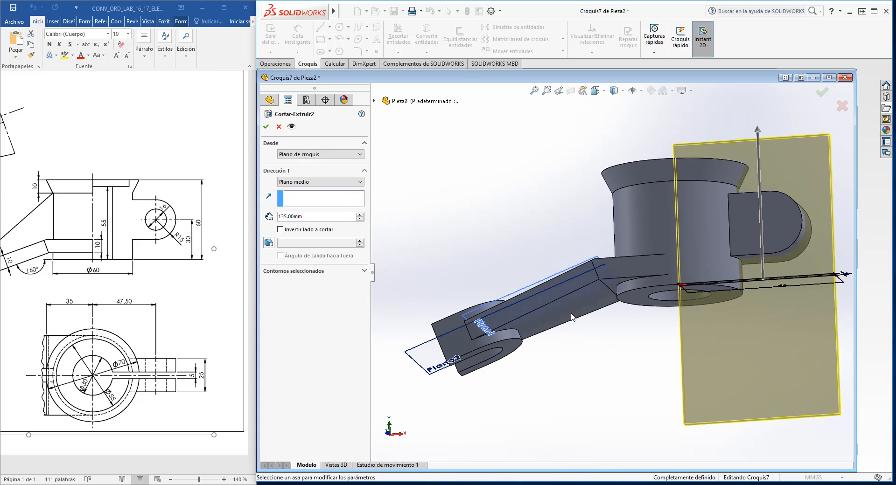
click(265, 127)
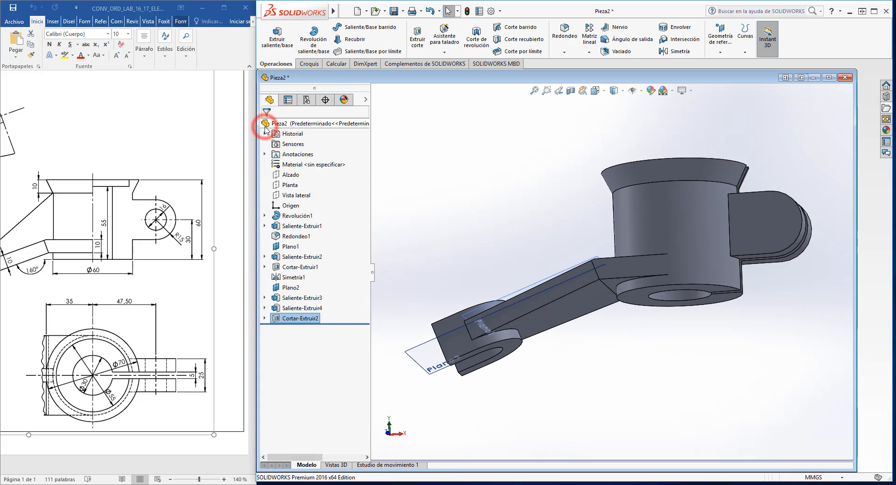
Delete the 16 mm hole circle from the side lug's extrusion sketch and exit the sketch.
middle_drag(597, 383, 639, 356)
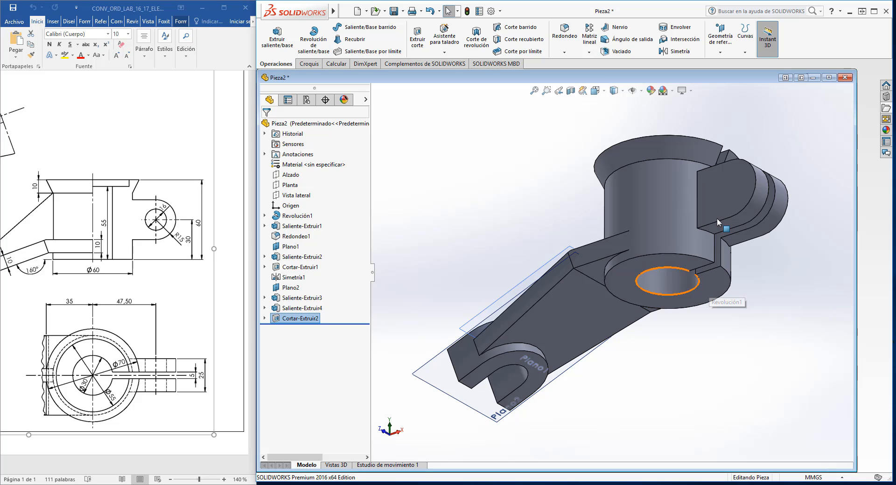
middle_drag(716, 220, 775, 363)
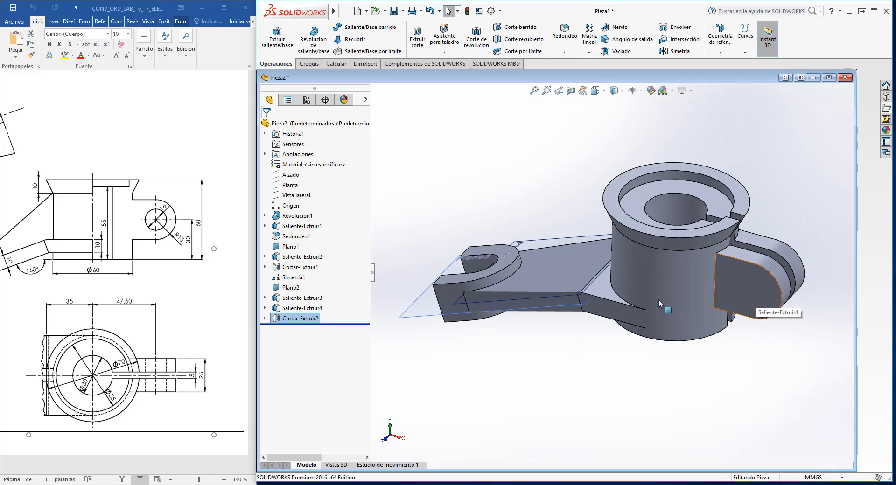
click(301, 309)
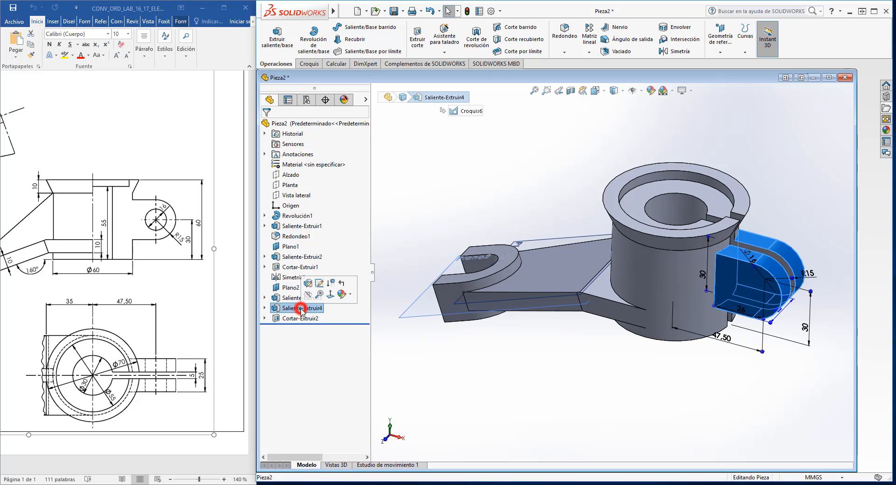
click(319, 283)
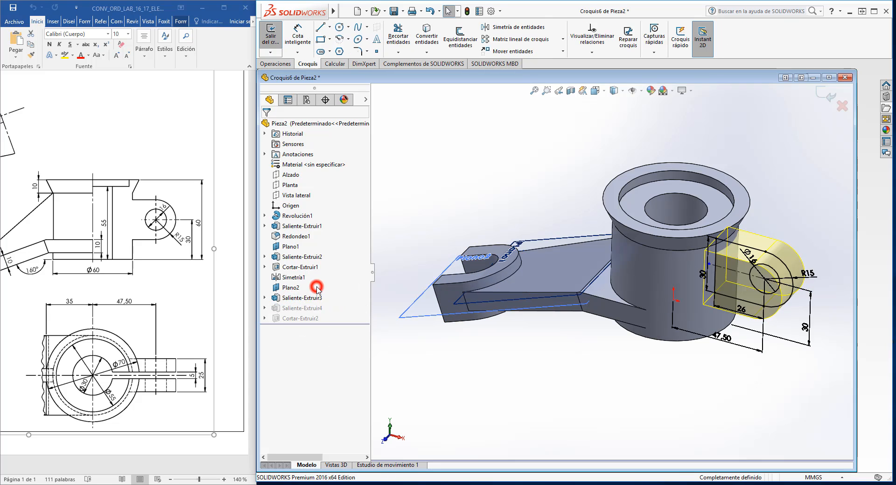
mouse_move(648, 360)
middle_down()
mouse_move(659, 388)
mouse_move(682, 346)
middle_up()
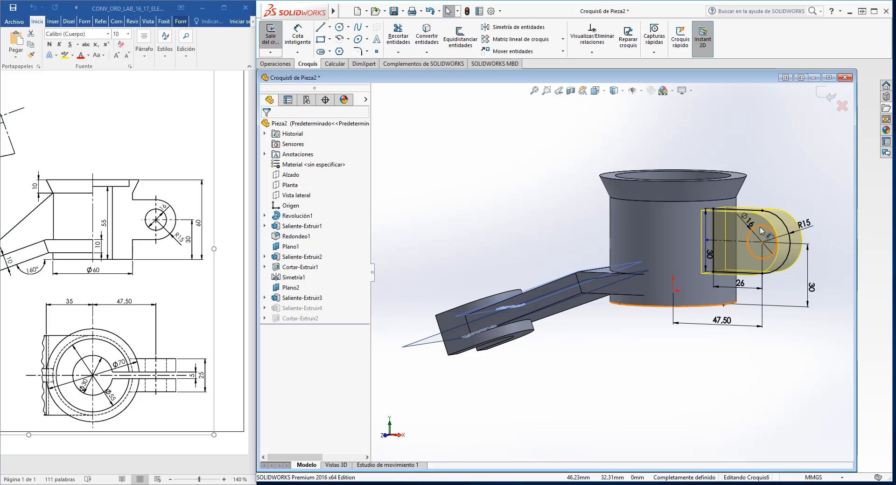
scroll(760, 227, up, 3)
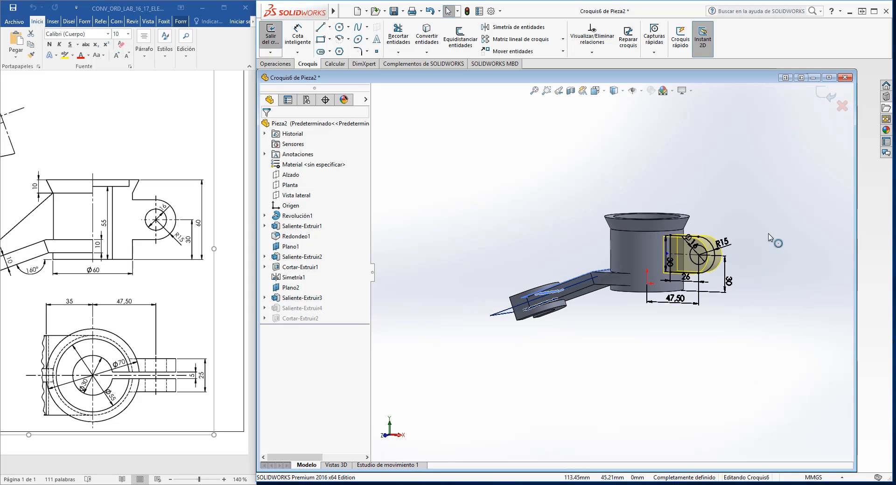
scroll(689, 254, down, 5)
scroll(690, 254, down, 3)
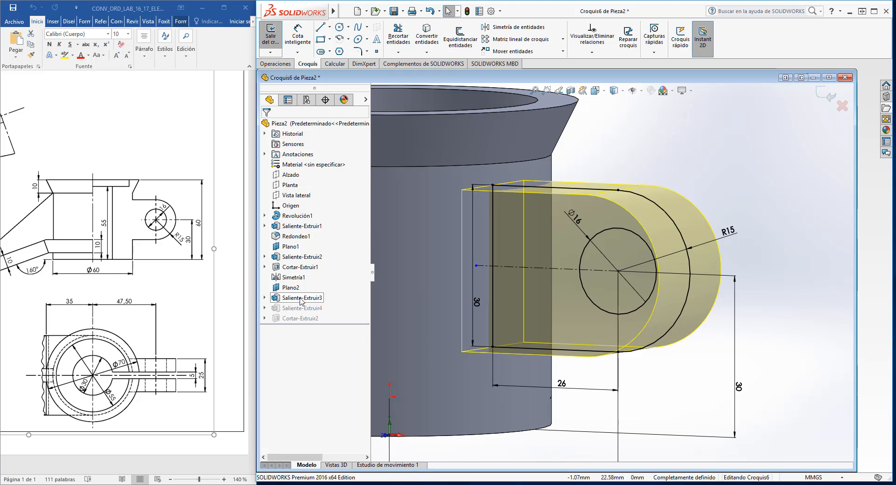
click(616, 229)
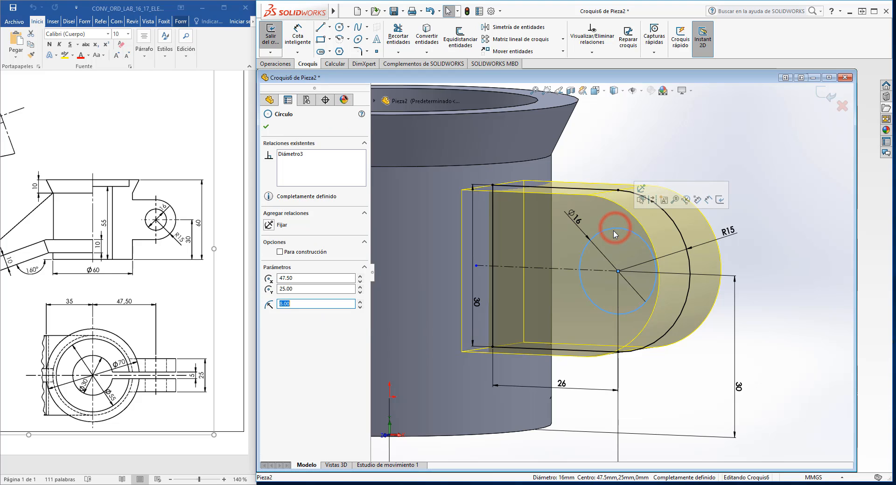
key(Delete)
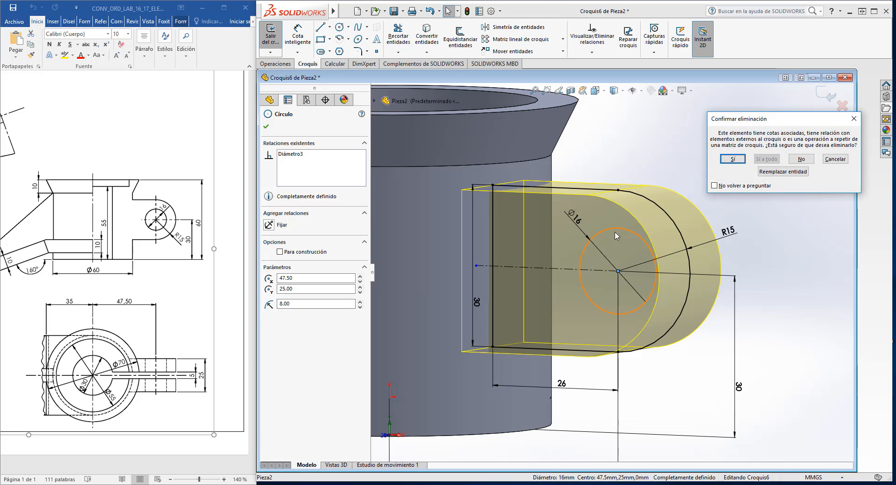
click(731, 159)
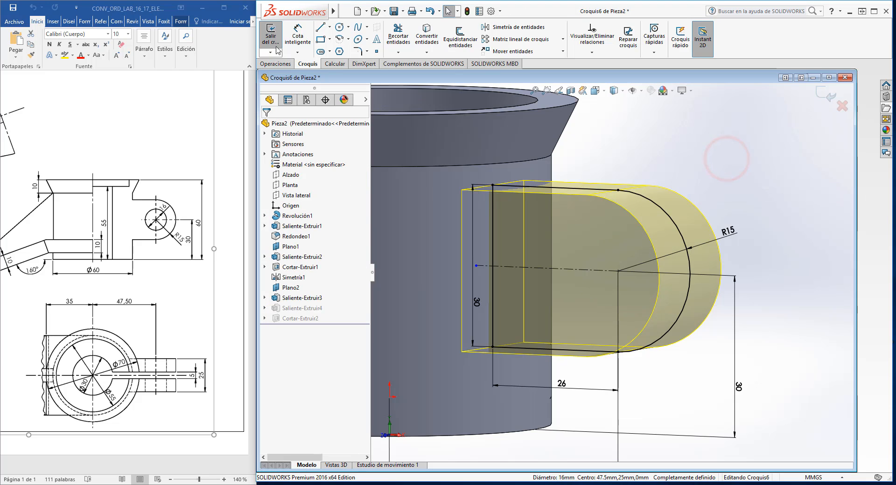
click(269, 32)
Sketch a circle about 14 mm in diameter on the lug's outer flat face, centred on its rounded end.
mouse_move(638, 331)
middle_down()
mouse_move(630, 358)
mouse_move(625, 327)
middle_up()
click(619, 279)
right_click(586, 291)
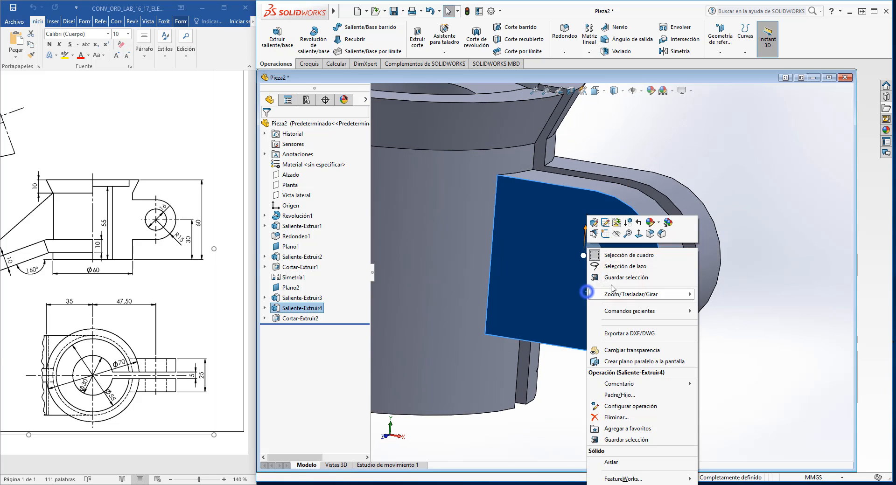
click(638, 235)
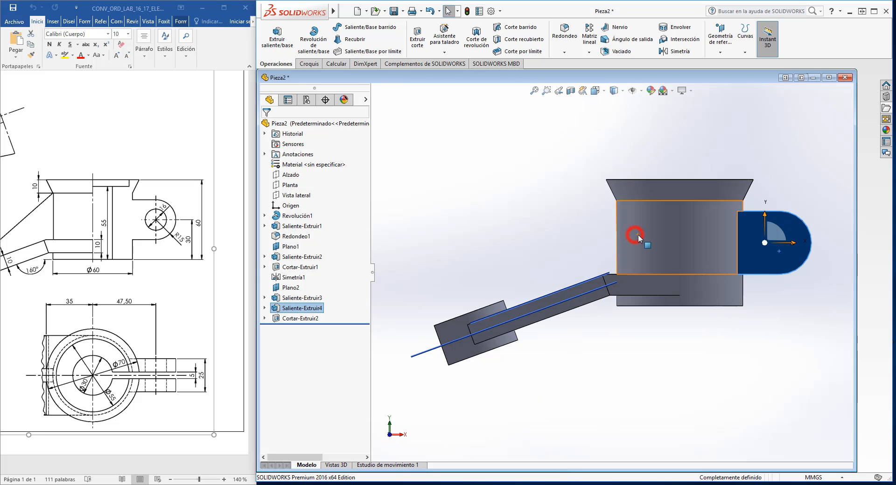
right_click(791, 254)
click(806, 234)
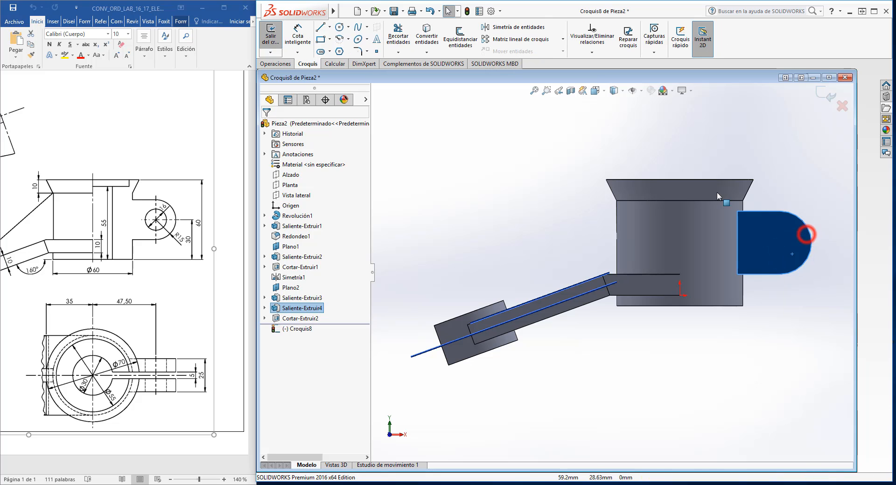
click(339, 28)
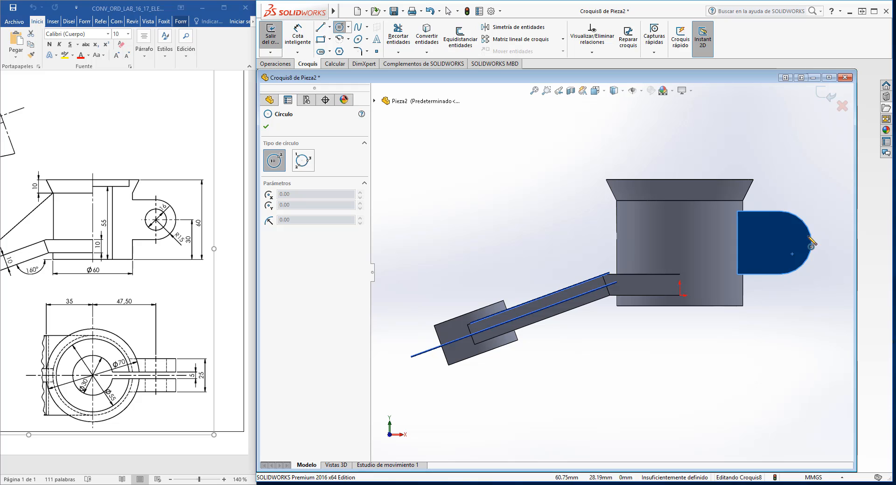
scroll(812, 241, down, 5)
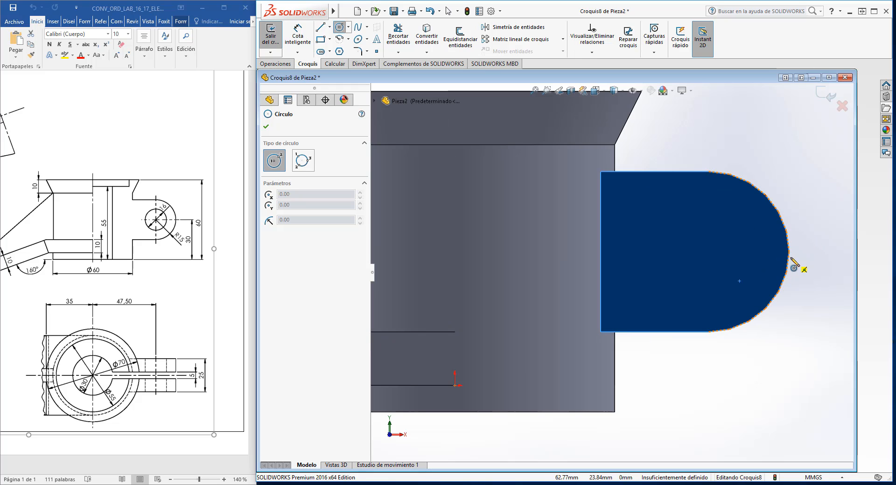
click(709, 252)
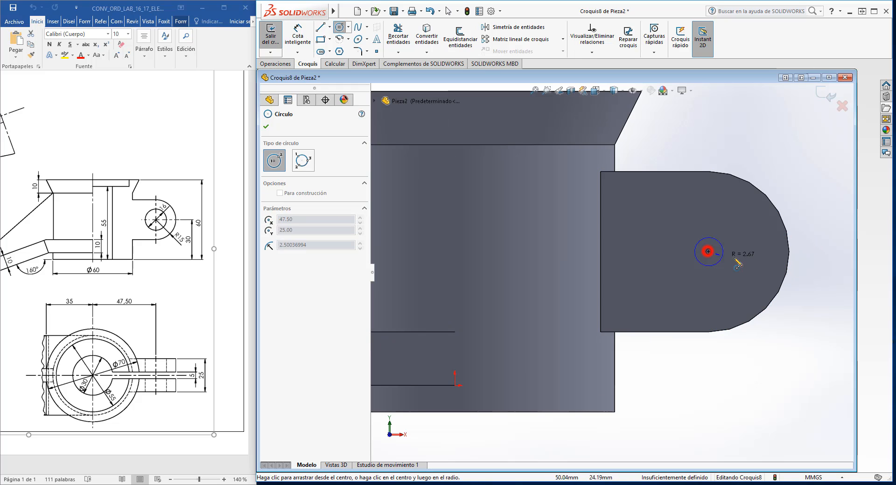
click(747, 260)
Dimension the lug circle with a diameter of 16 mm and exit the sketch.
click(297, 35)
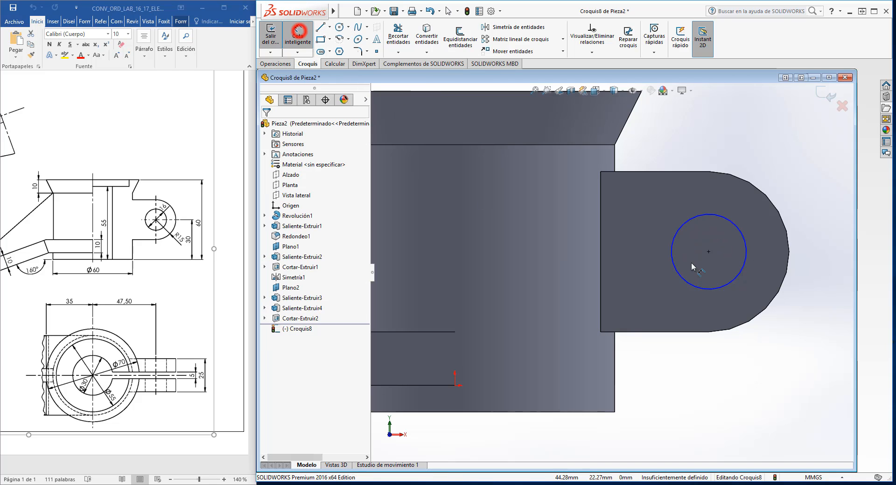
click(693, 284)
click(657, 303)
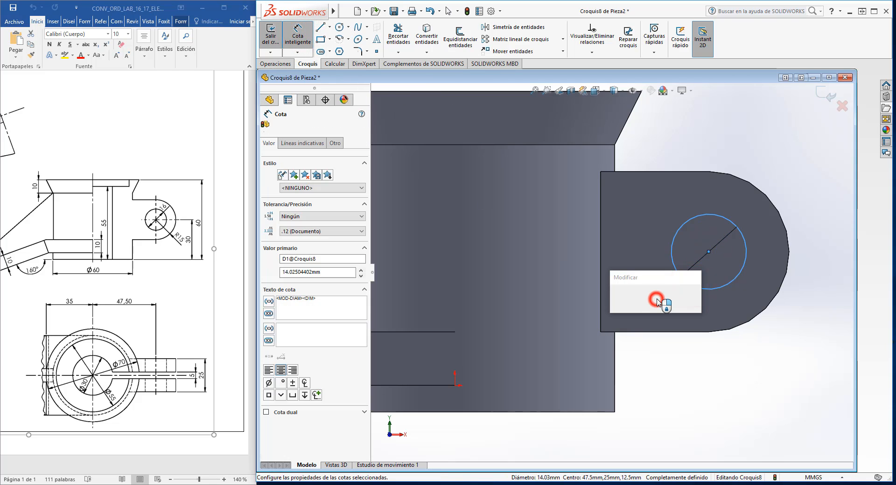
text(16)
key(Return)
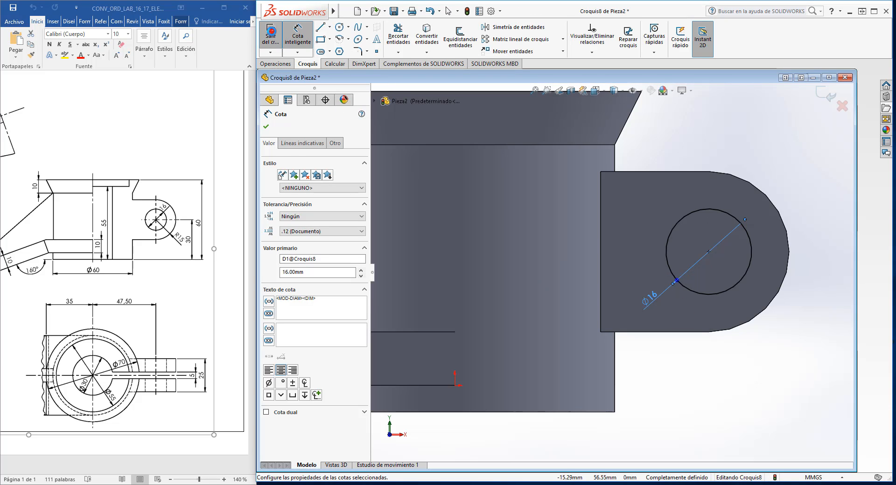
click(271, 33)
Extrude-cut the circle through the lug with the Hasta la superficie end condition, up to the lug's opposite outer face.
click(420, 37)
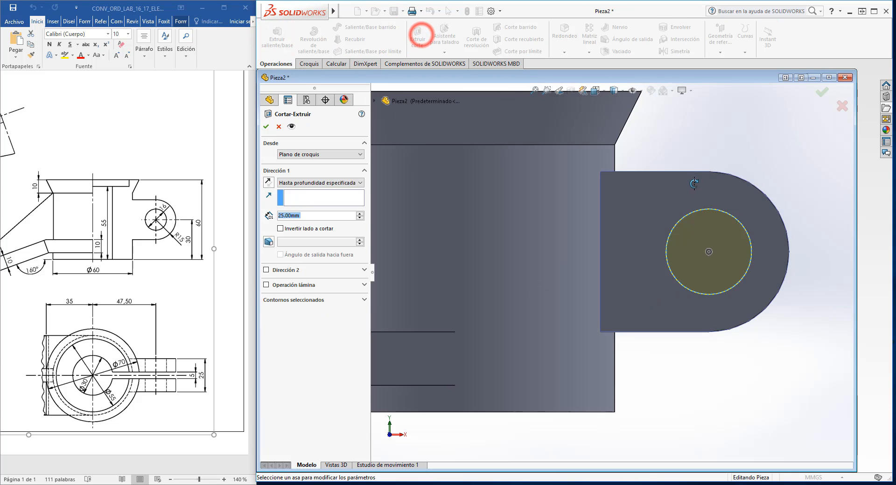
middle_drag(713, 212, 653, 267)
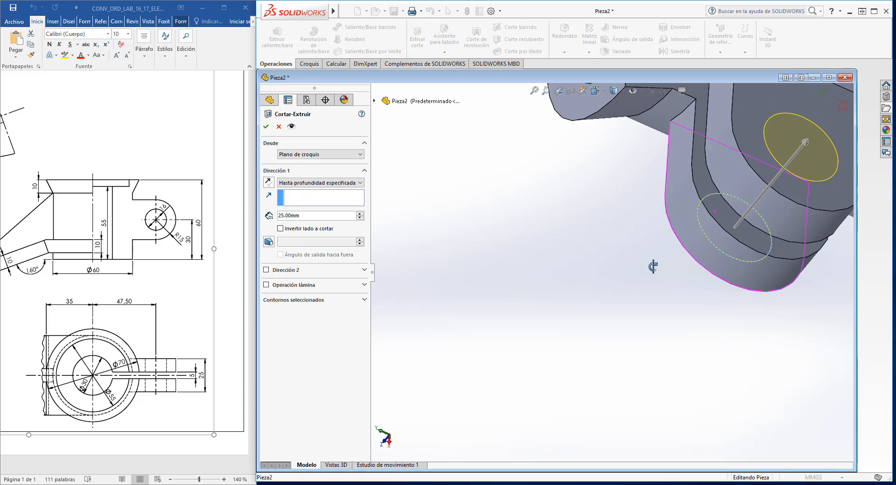
click(324, 182)
click(320, 220)
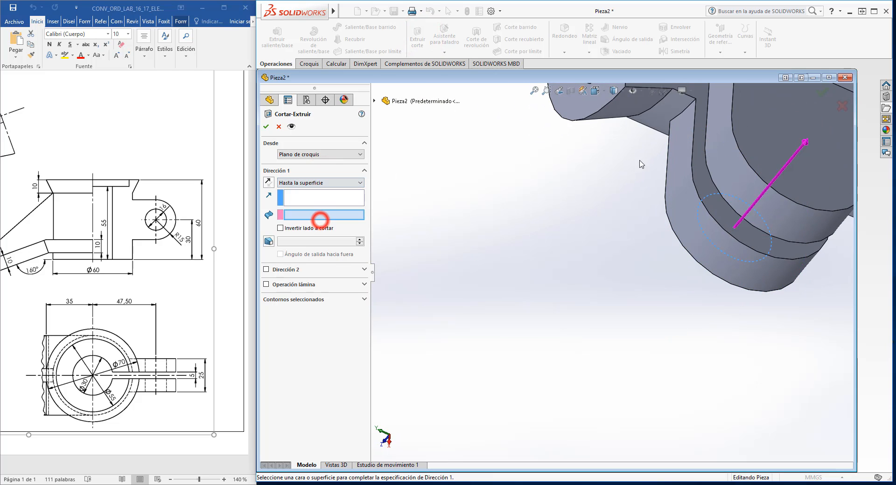
click(763, 133)
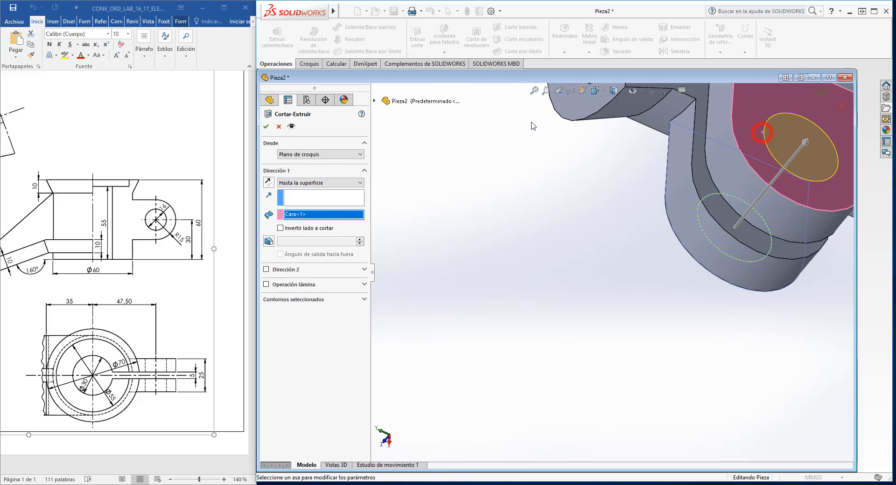
click(267, 126)
Sketch a circle about 5 mm in diameter on the upper face of the arm's fork, inside one of its two prongs.
middle_drag(612, 310, 687, 224)
scroll(625, 297, up, 5)
middle_drag(624, 358, 664, 366)
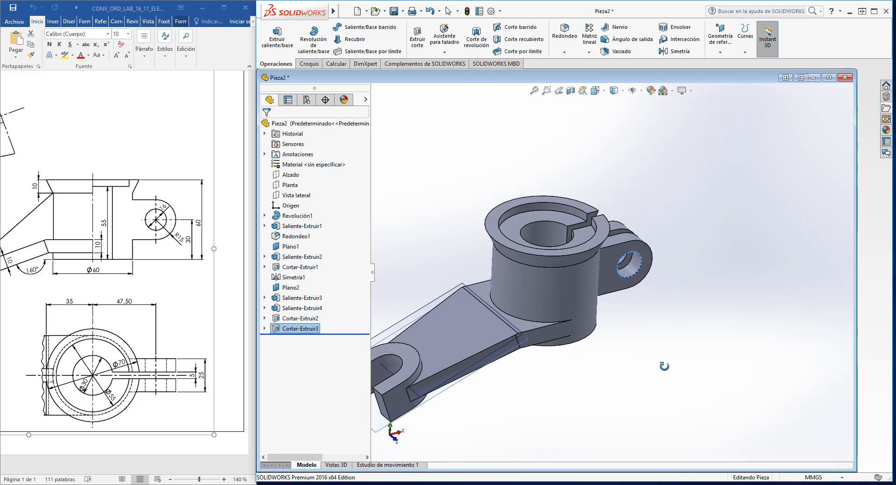
click(386, 385)
right_click(388, 390)
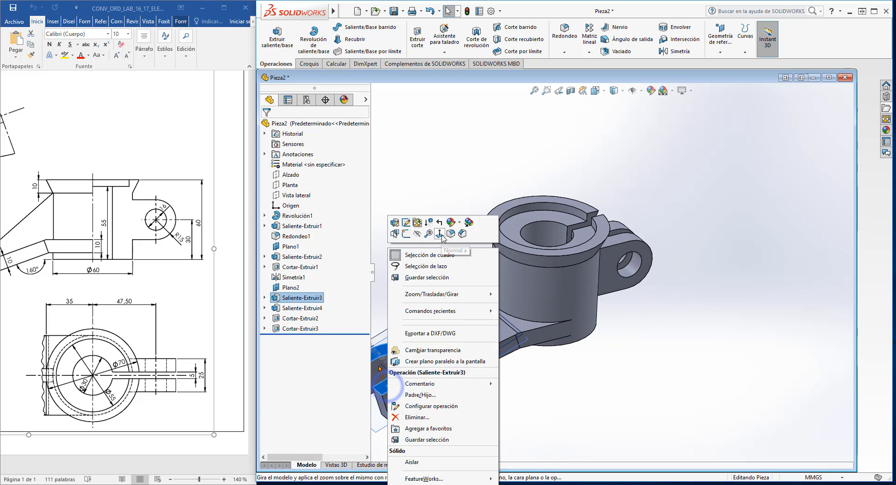
click(456, 251)
right_click(449, 235)
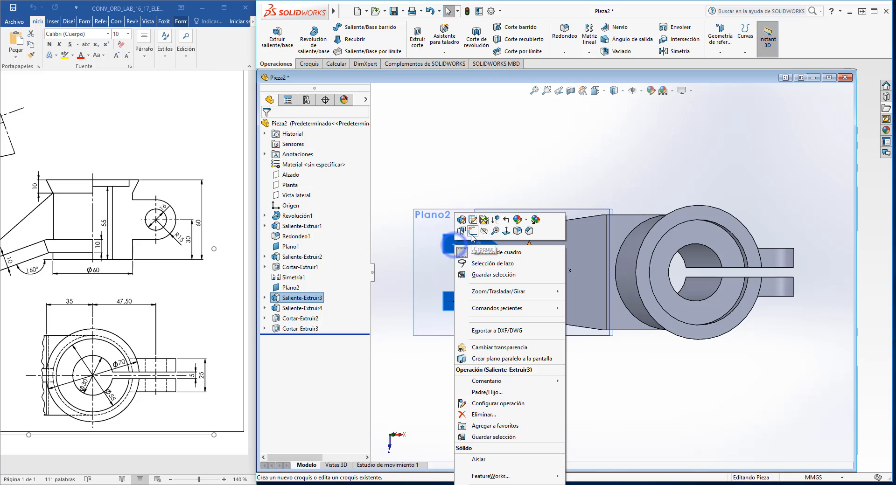
click(472, 235)
click(339, 27)
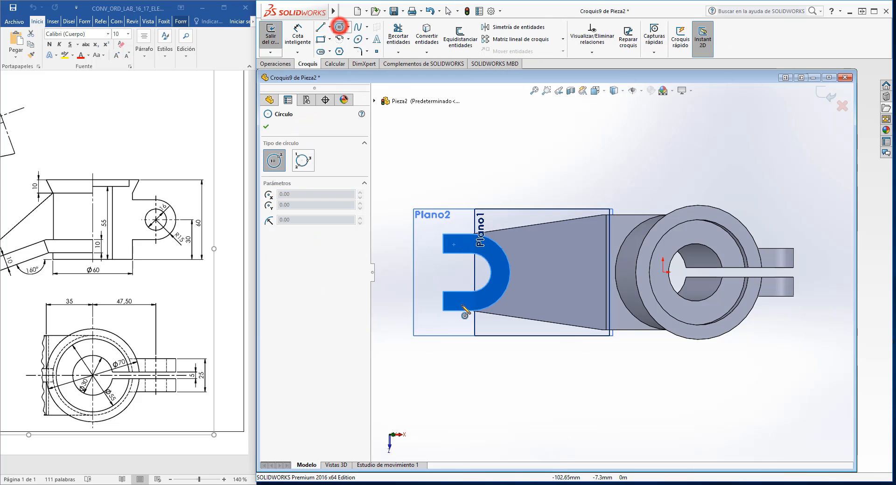
scroll(464, 310, down, 5)
click(514, 283)
click(522, 290)
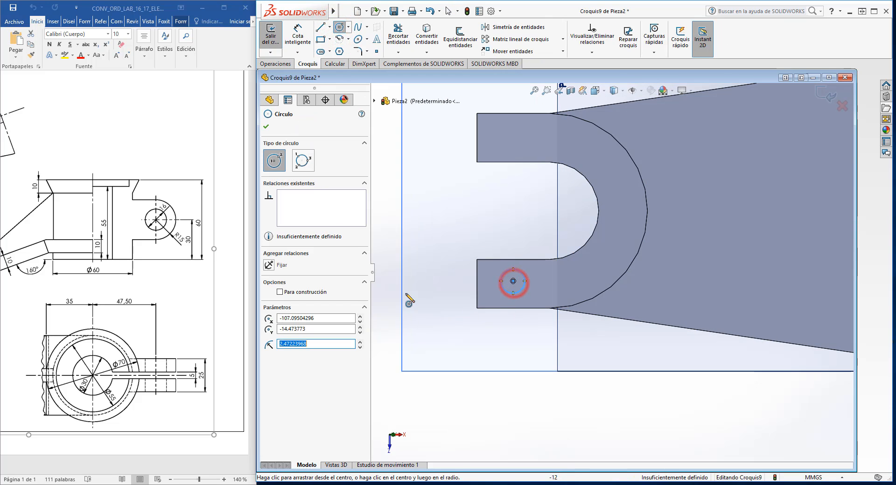
Dimension the fork circle with a diameter of 5 mm.
click(298, 35)
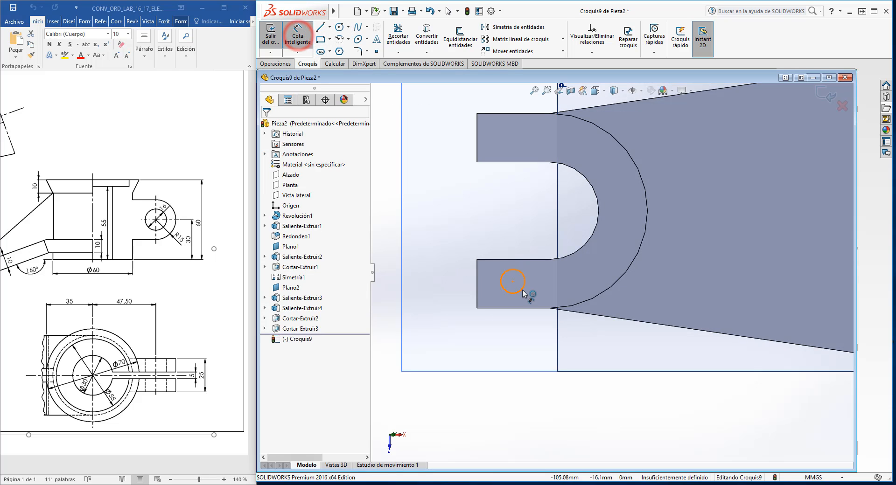
click(522, 289)
click(543, 292)
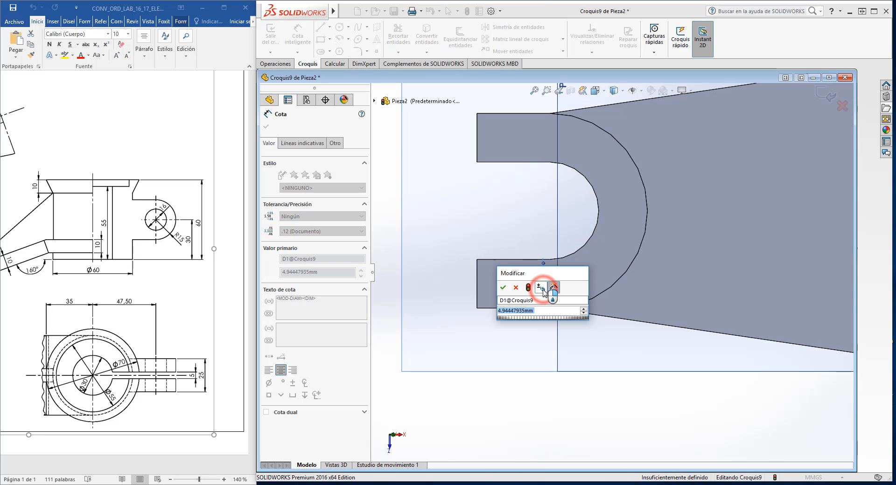
key(Return)
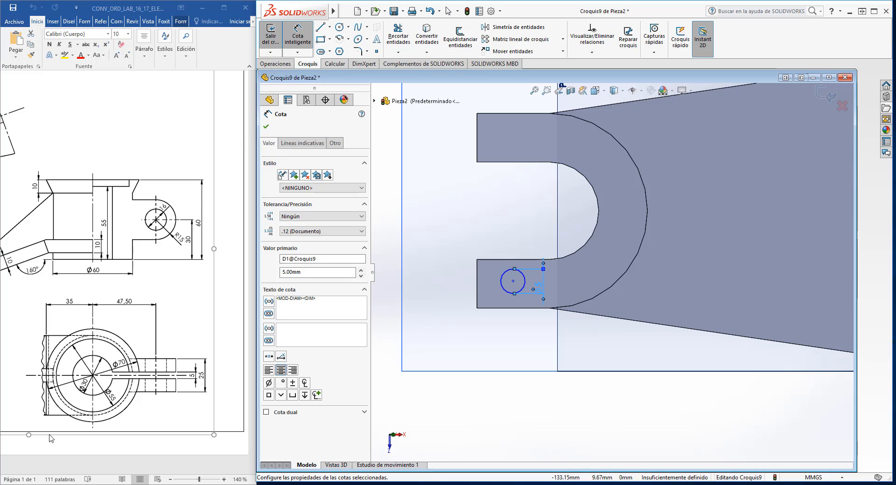
Check view AA in the Word drawing and dimension the circle's centre 10 mm from the prong's end edge.
click(86, 479)
scroll(84, 467, left, 5)
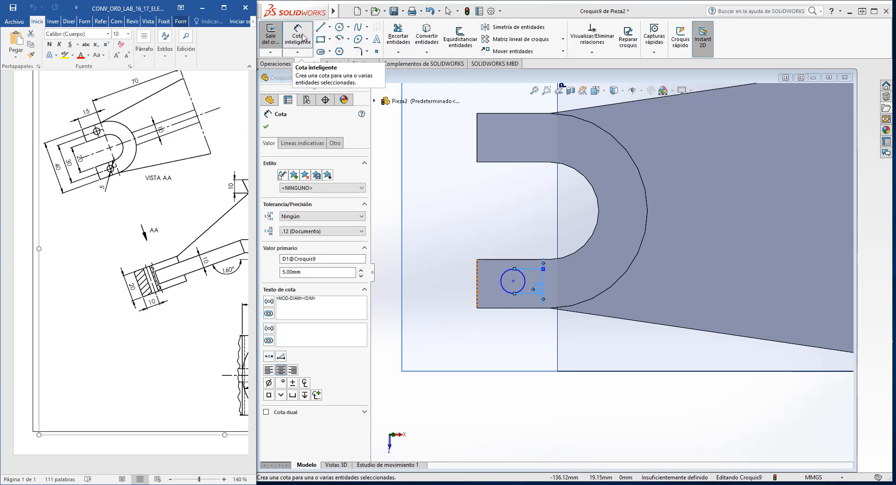
click(513, 281)
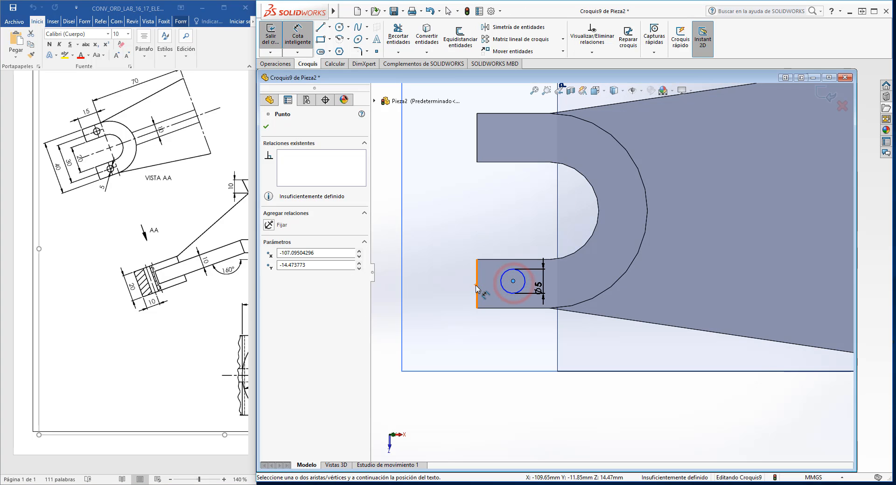
click(477, 287)
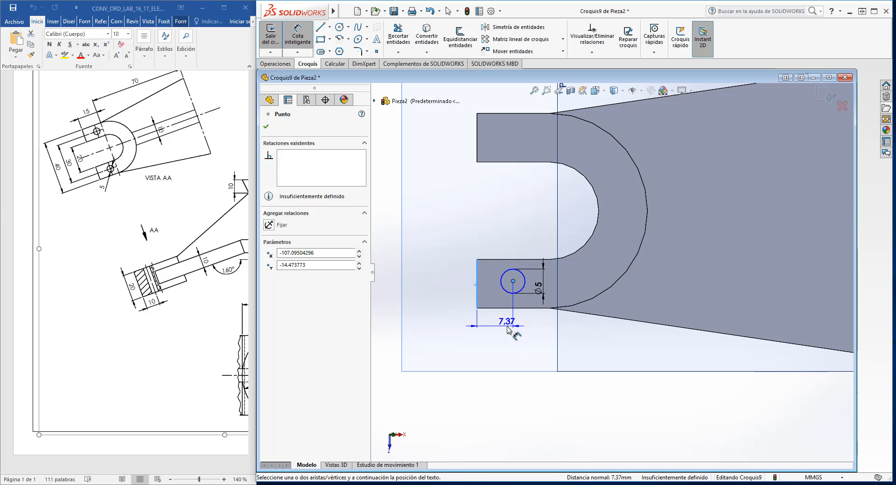
click(507, 326)
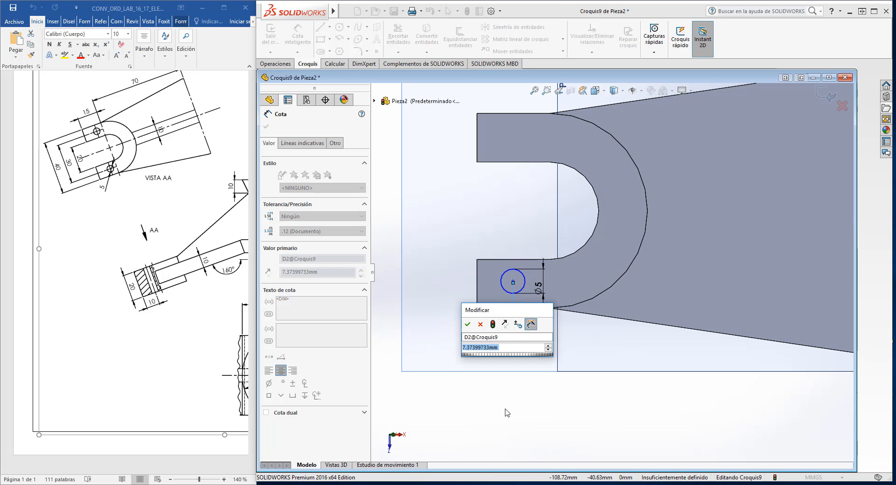
text(10)
key(Return)
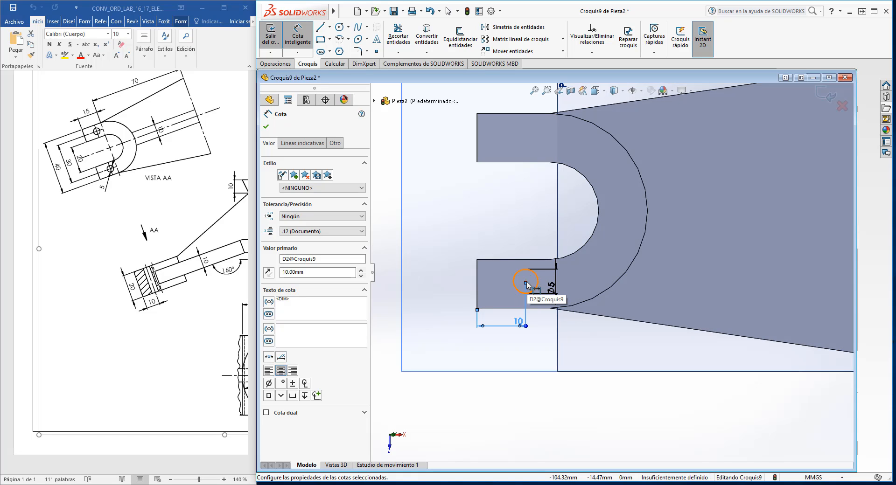
Dimension the circle's centre 5 mm from the prong's inner straight edge and exit the sketch.
click(511, 259)
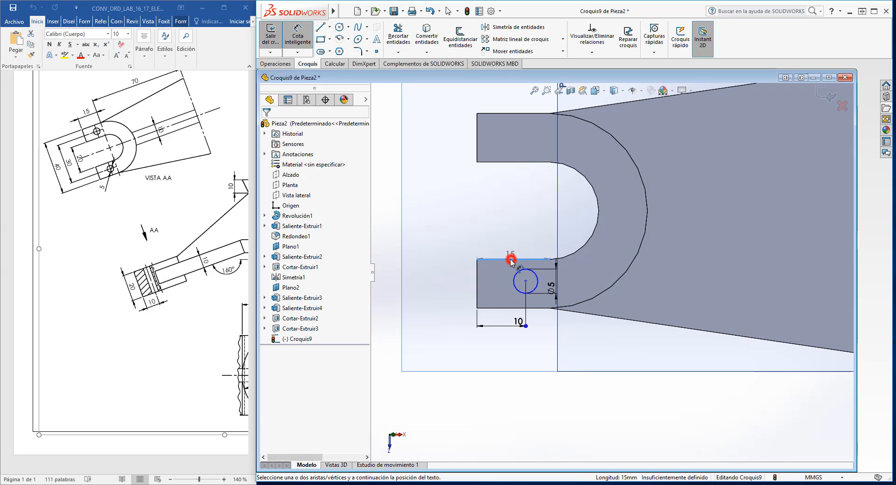
click(526, 282)
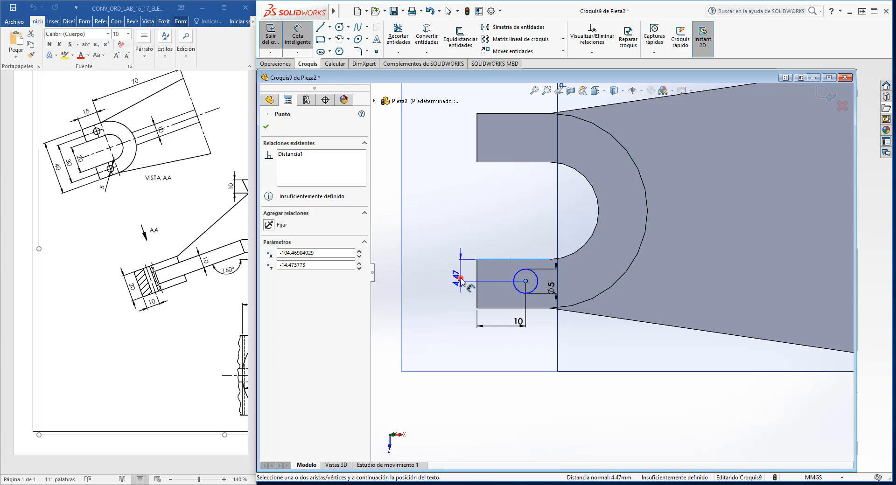
click(460, 279)
text(5)
key(Return)
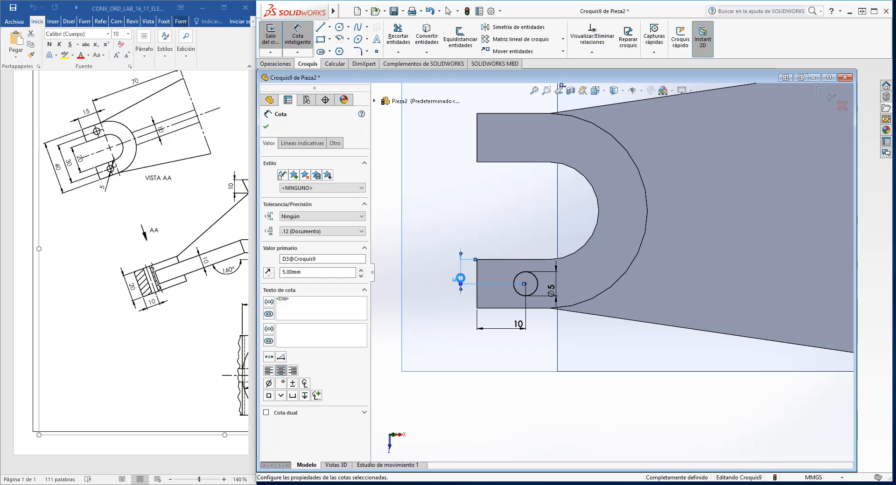
click(271, 35)
Extrude-cut the 5 mm circle through the prong with the Hasta la superficie end condition, up to the fork's underside face.
click(418, 35)
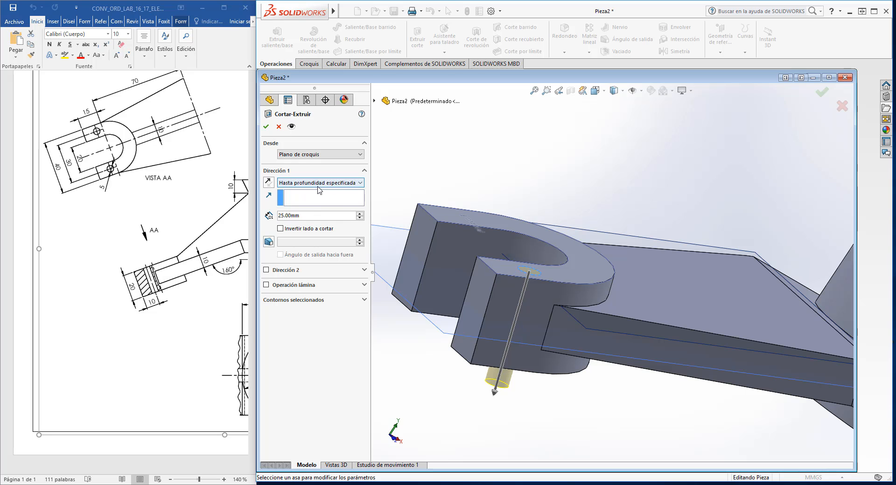
click(319, 183)
click(312, 222)
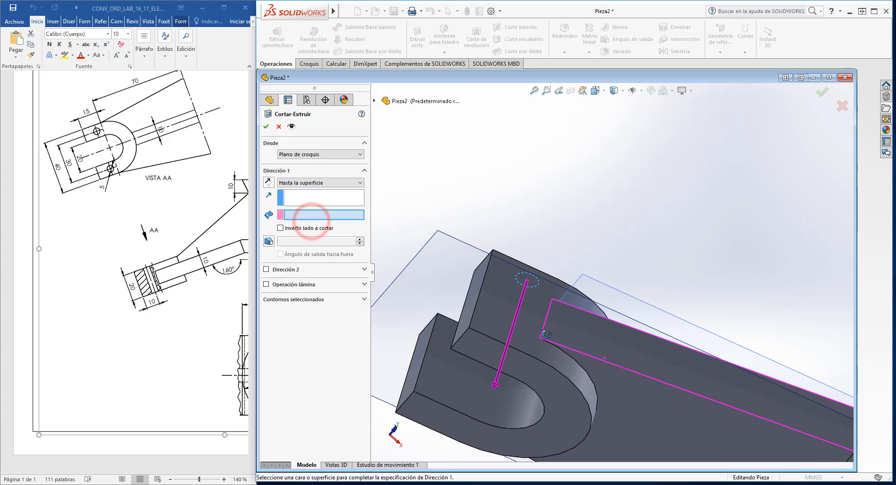
click(537, 369)
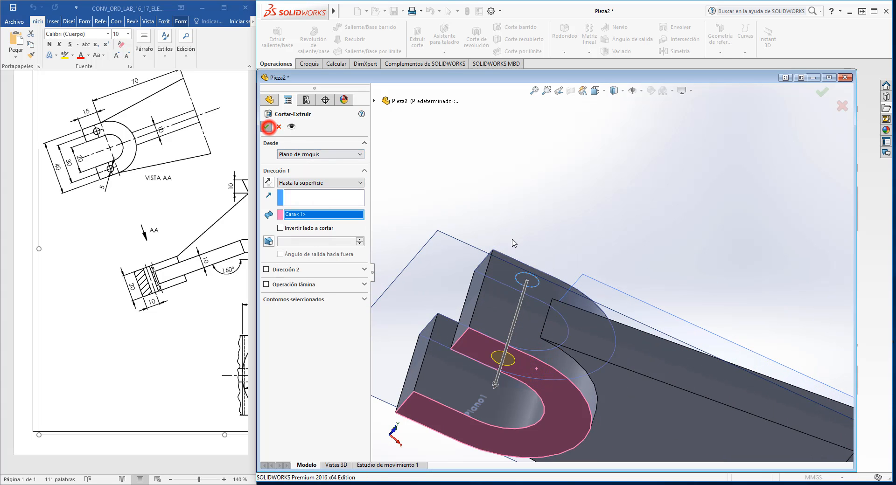
click(268, 126)
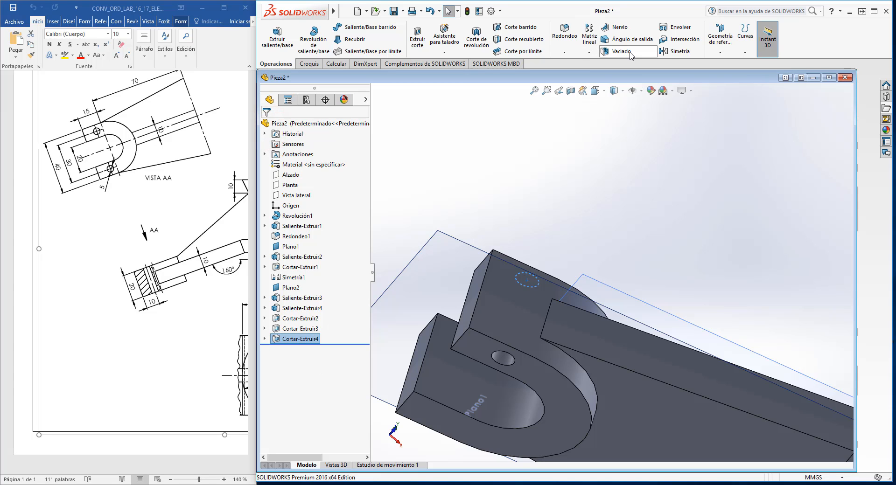
Mirror the prong's hole cut about the Alzado plane to the fork's other prong.
click(675, 52)
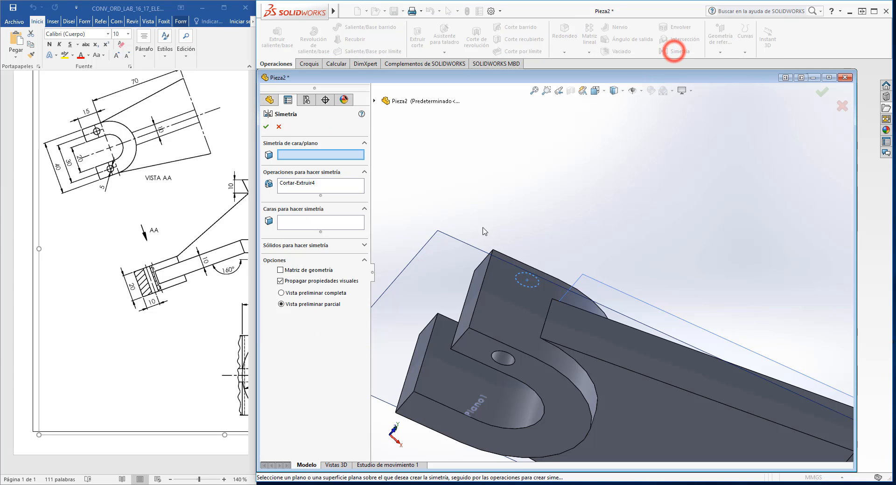
click(400, 101)
click(411, 152)
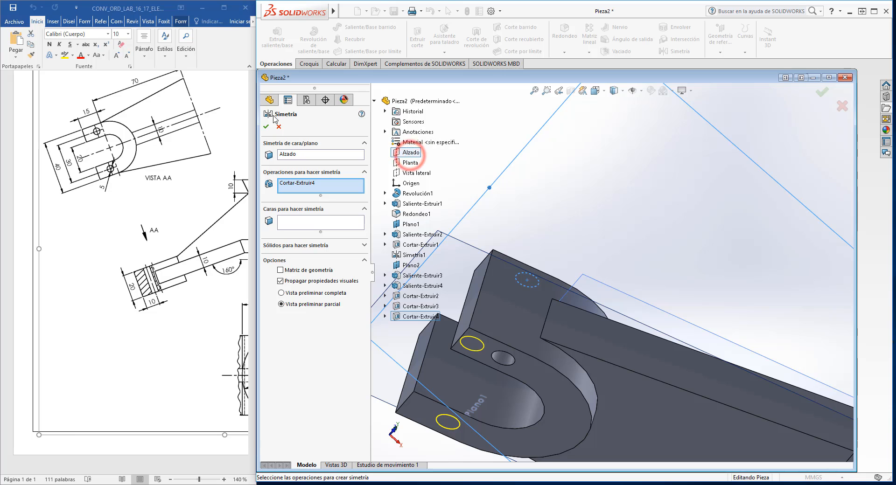
click(264, 127)
On the Alzado plane, sketch a line about 72 mm long from the fork's top inner corner to the base of the cylinder's flared rim, and exit the sketch.
middle_drag(444, 262, 462, 294)
scroll(466, 280, up, 5)
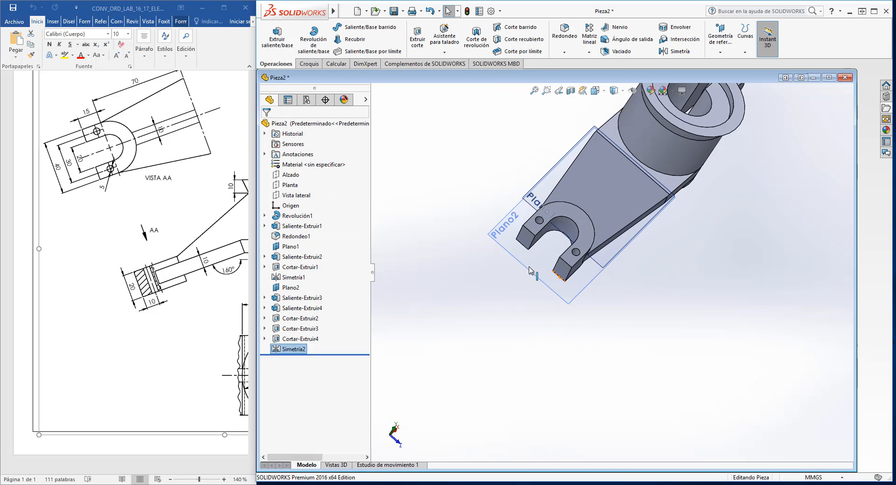
scroll(560, 268, up, 2)
middle_drag(635, 281, 602, 257)
right_click(291, 174)
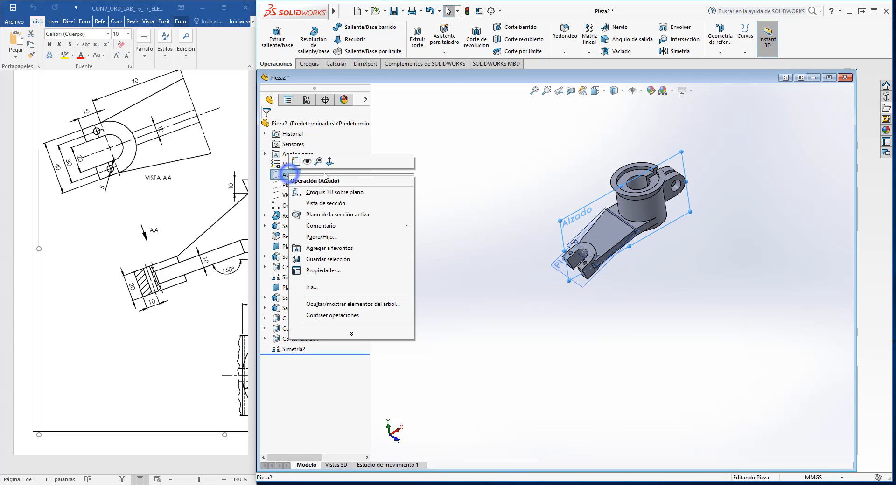
click(328, 164)
right_click(291, 175)
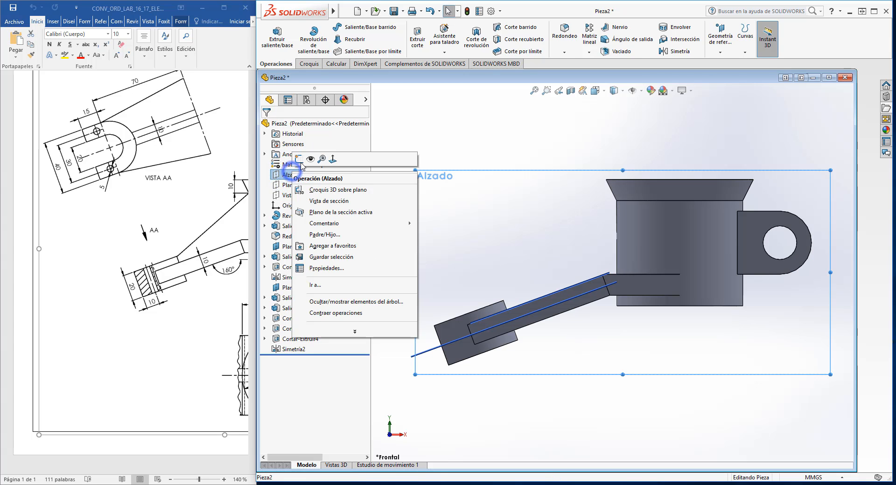
click(299, 160)
click(322, 29)
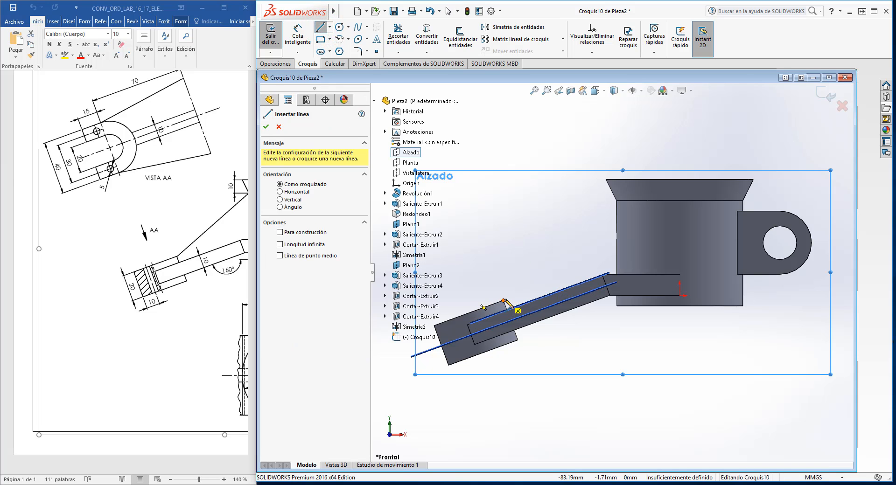
scroll(509, 304, down, 3)
click(522, 297)
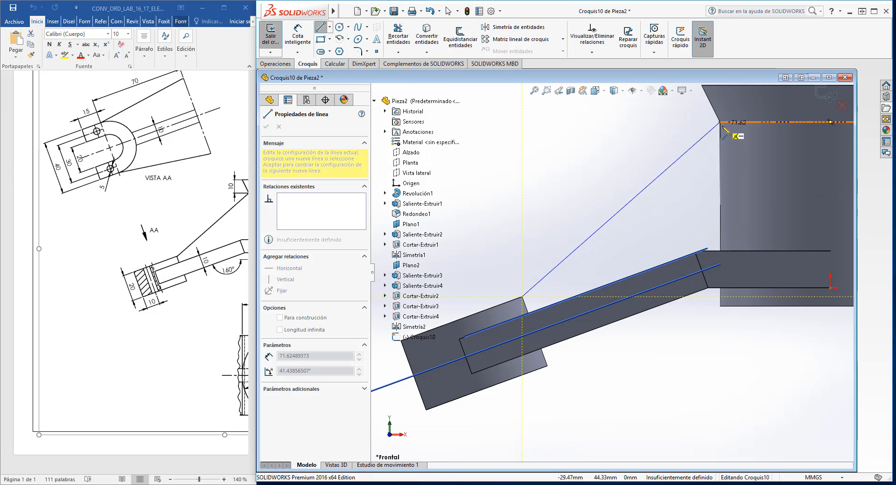
scroll(723, 124, down, 3)
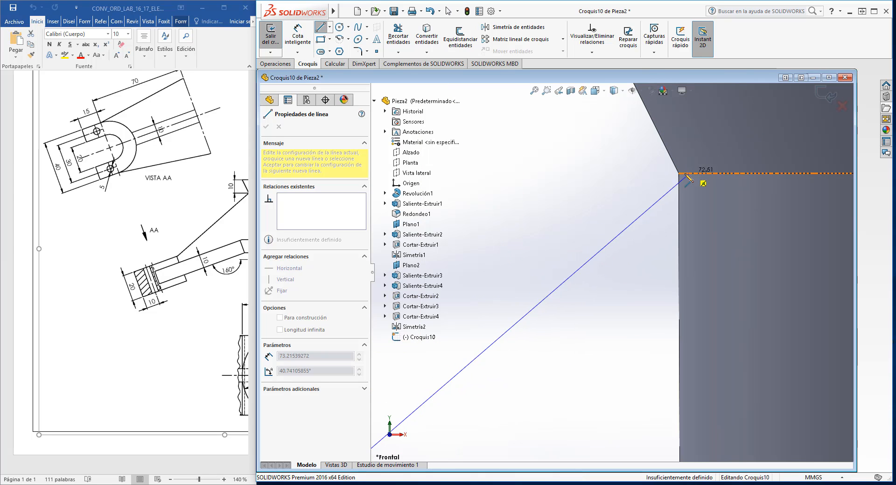
click(679, 174)
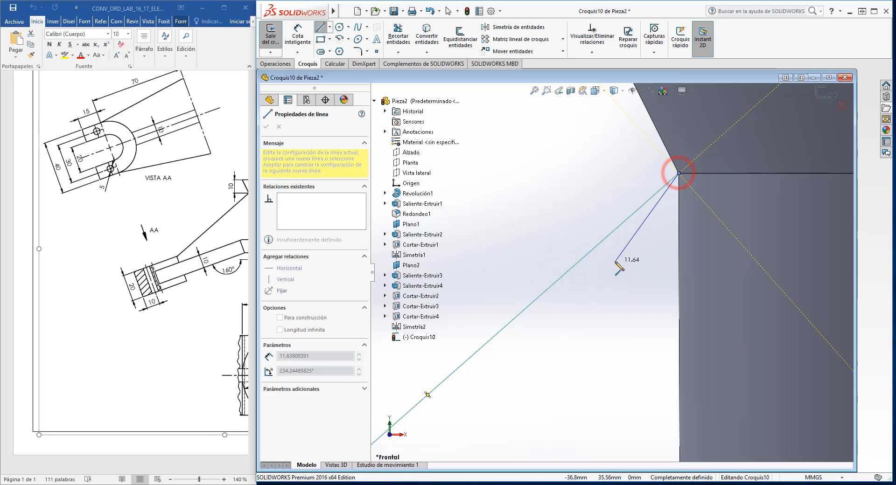
right_click(619, 263)
click(641, 270)
scroll(602, 294, up, 5)
middle_drag(592, 324, 576, 361)
click(272, 34)
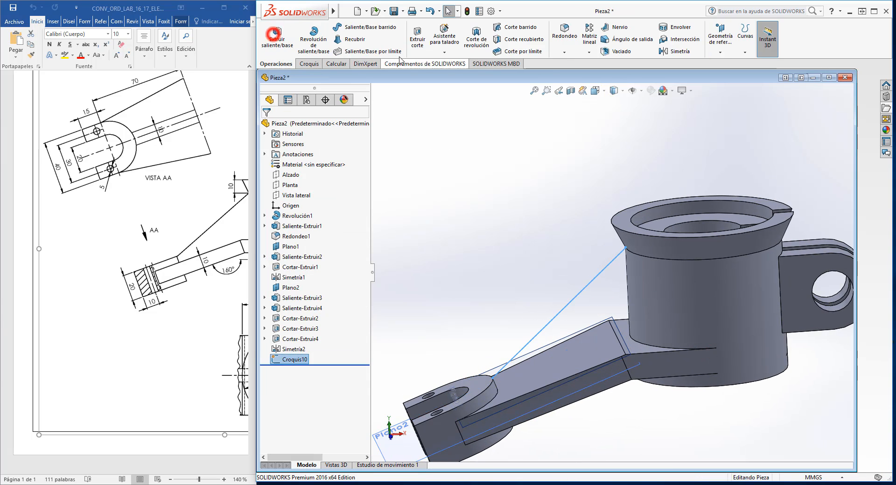
Create a 10 mm thick rib from the sloped line, with thickness on both sides, filling down to the arm and cylinder.
click(616, 28)
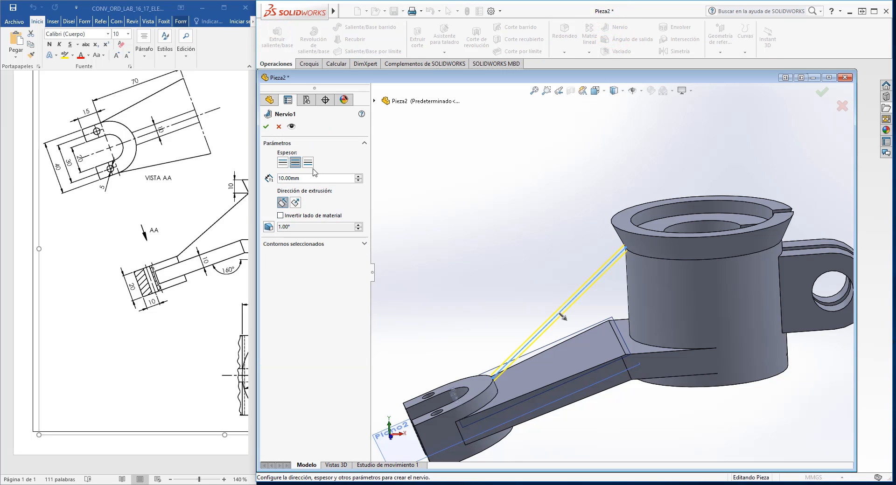
click(160, 125)
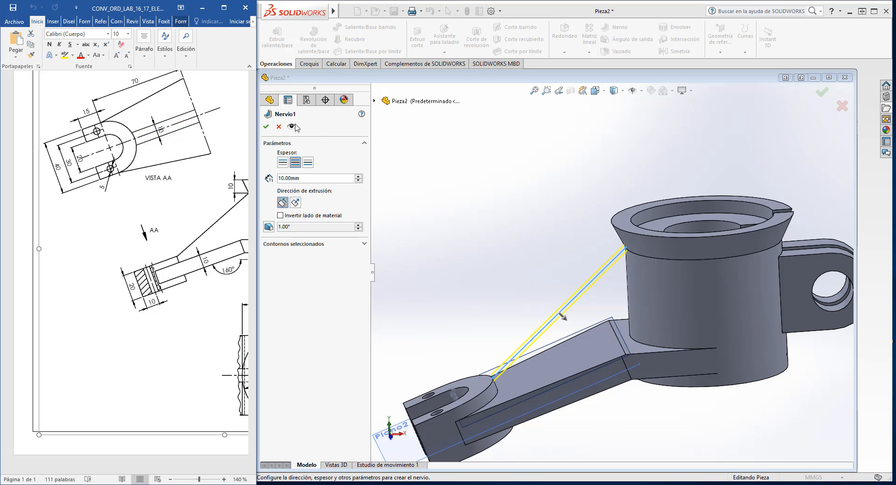
click(265, 126)
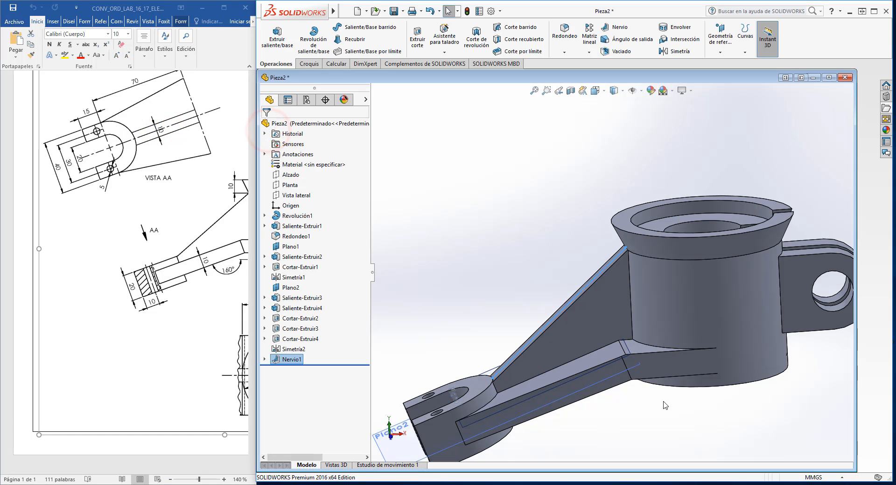
Hide the reference planes in the model view and inspect the finished bracket.
scroll(666, 406, up, 3)
middle_drag(665, 407, 678, 421)
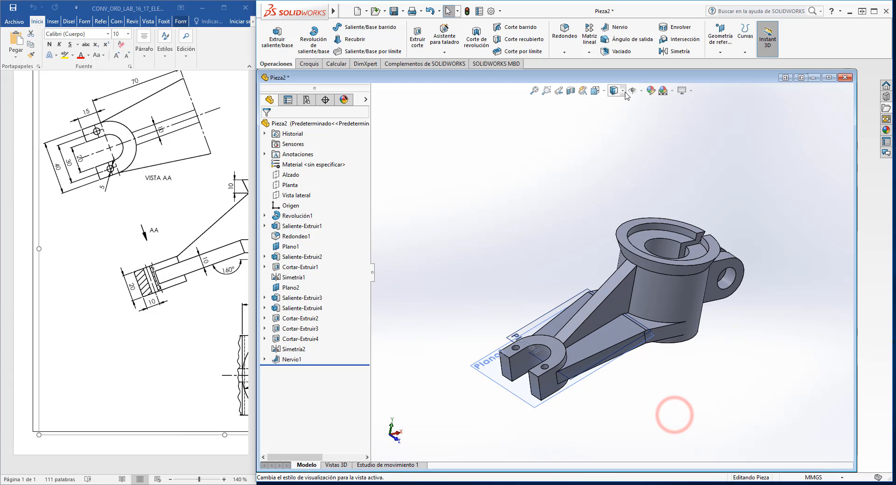
click(642, 92)
click(636, 103)
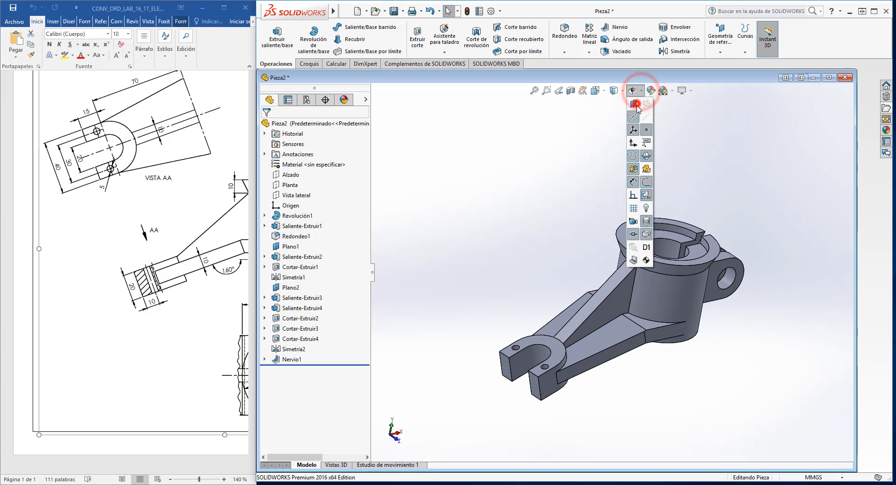
click(633, 103)
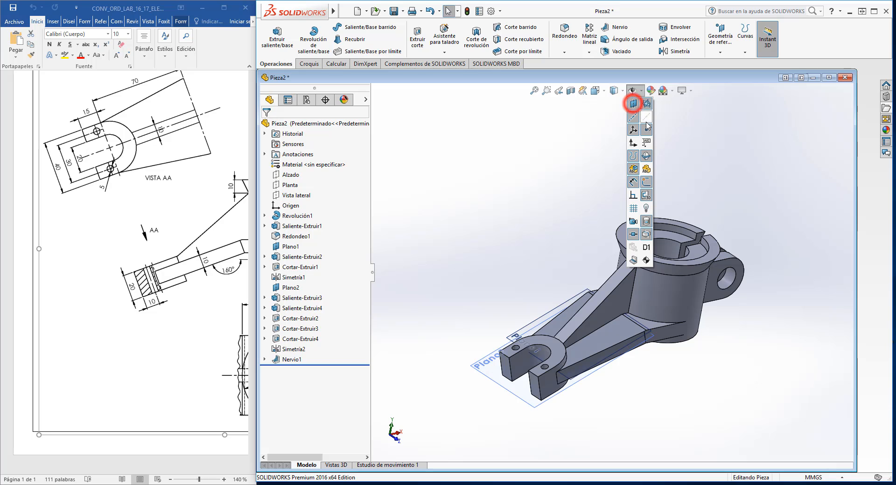
click(634, 103)
middle_drag(780, 268, 717, 371)
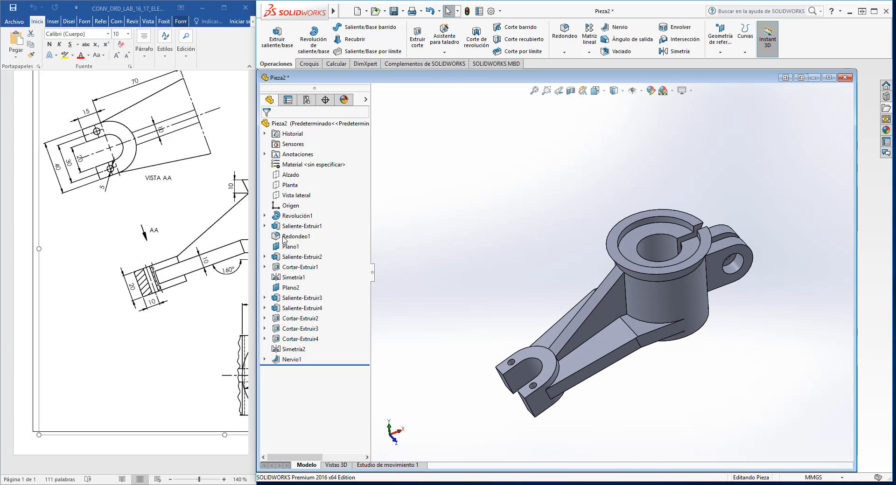